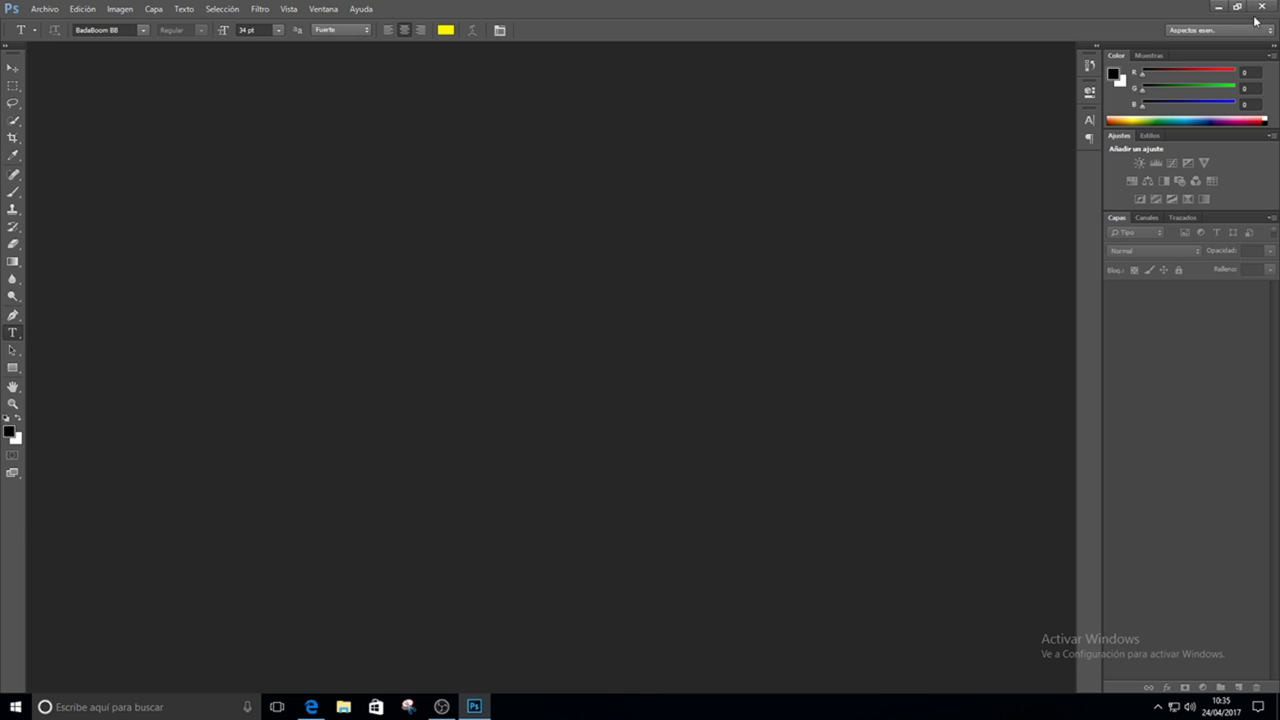
- Minimize the empty Photoshop window to show the Windows desktop
{"action": "left_click", "coordinate": [1220, 8]}
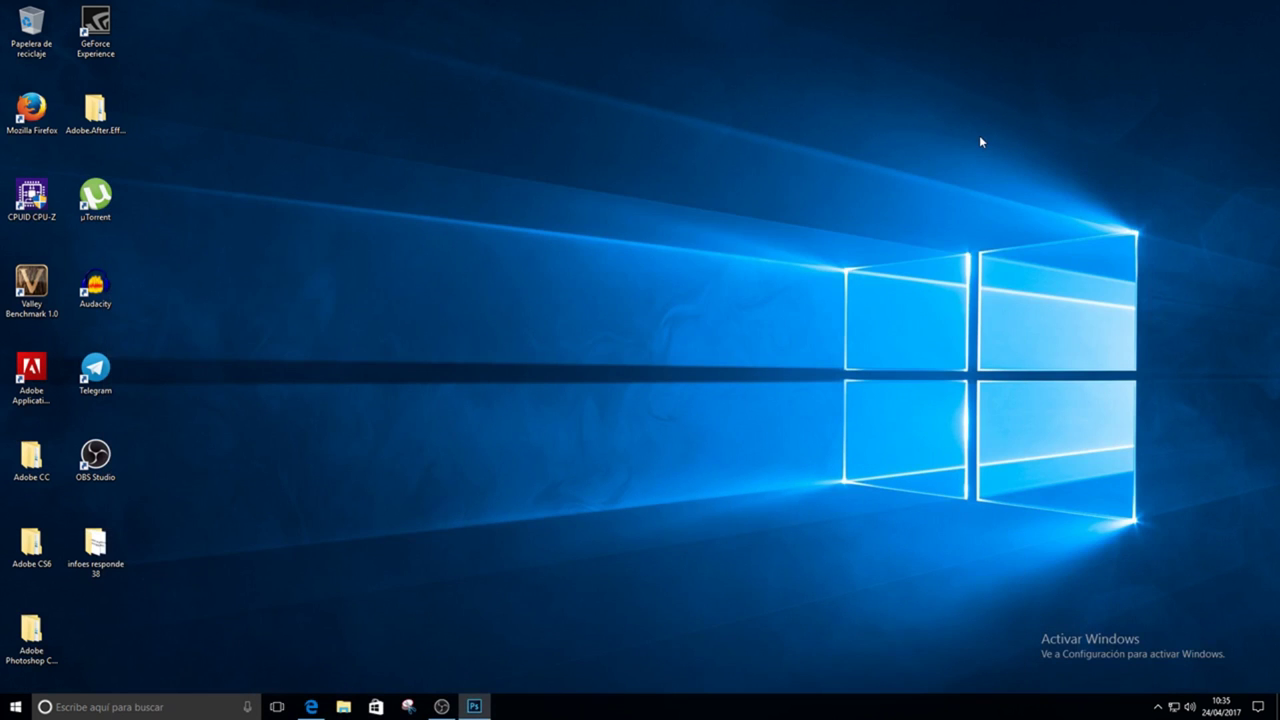
- Launch Firefox and go to youtube.com
{"action": "double_click", "coordinate": [35, 132]}
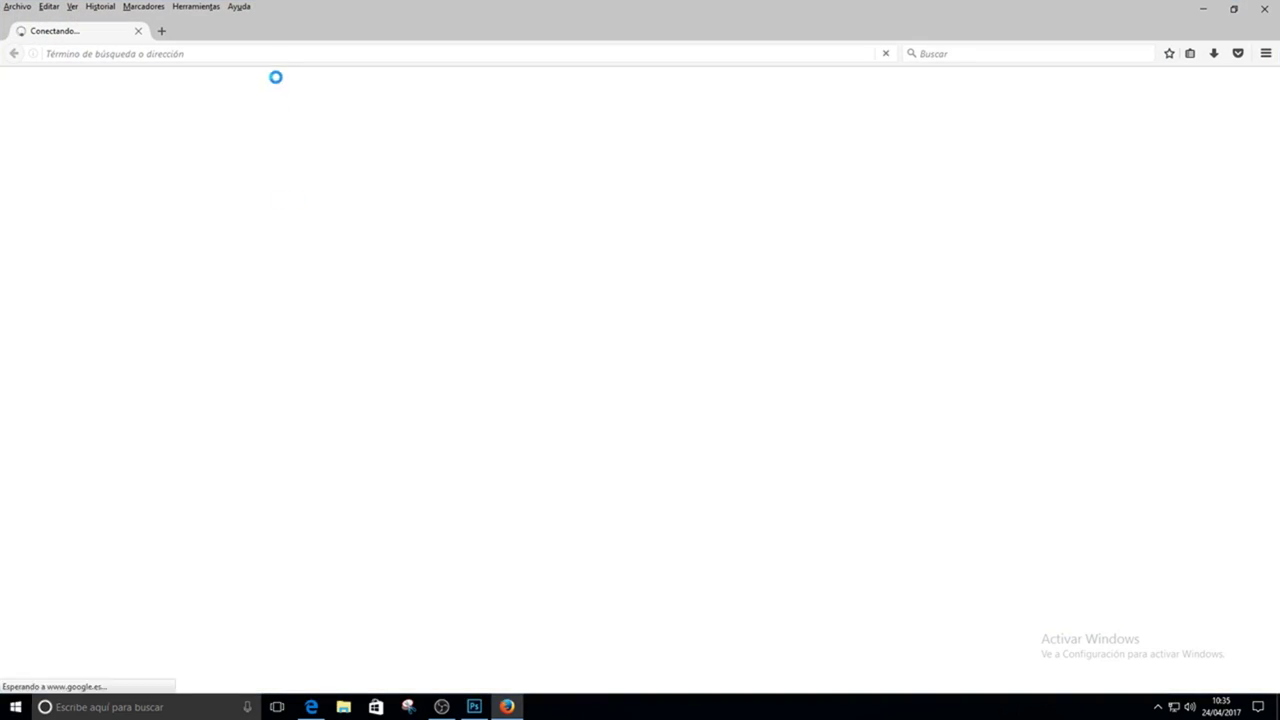
{"action": "left_click", "coordinate": [293, 57]}
{"action": "type", "text": "yo"}
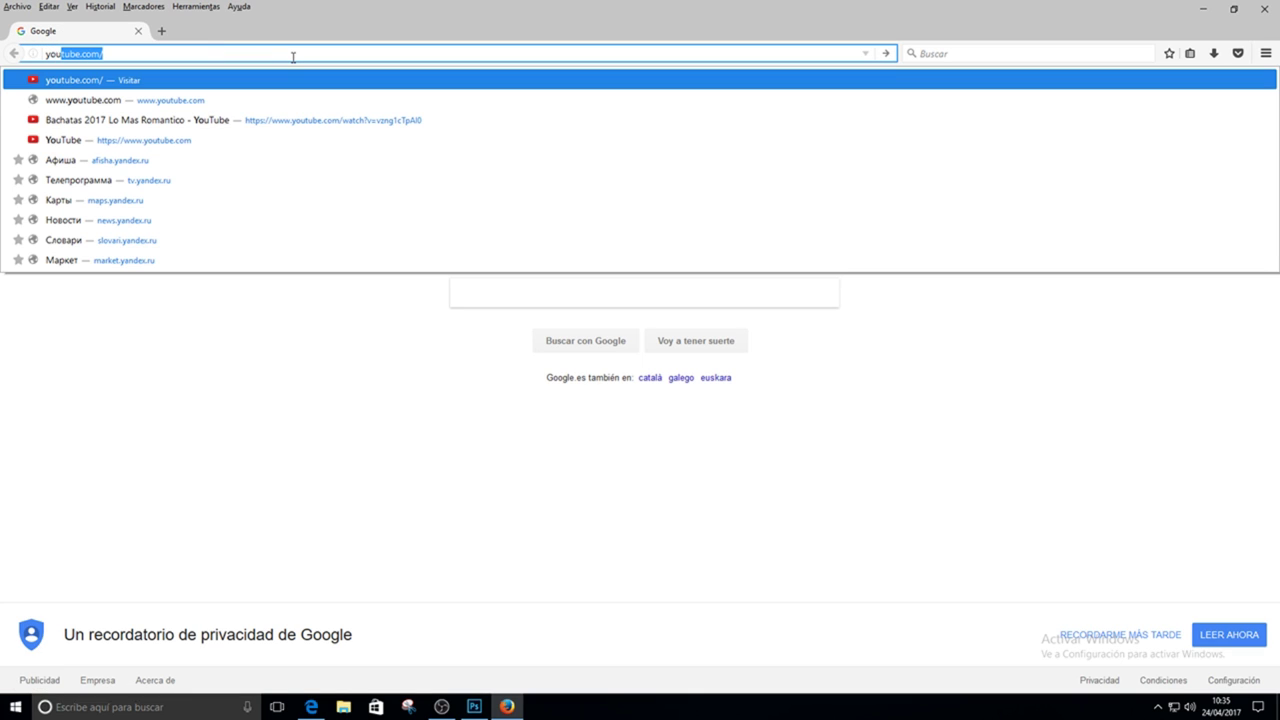
{"action": "type", "text": "utube.co"}
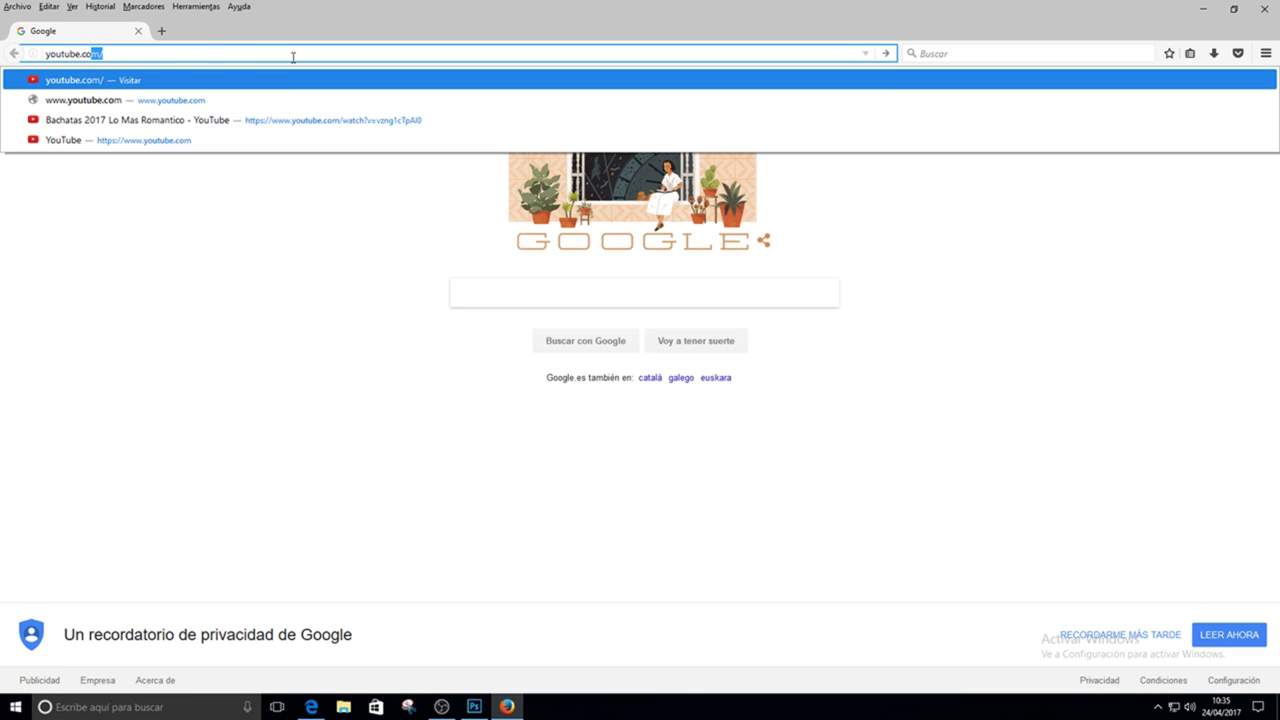
{"action": "key", "text": "Return"}
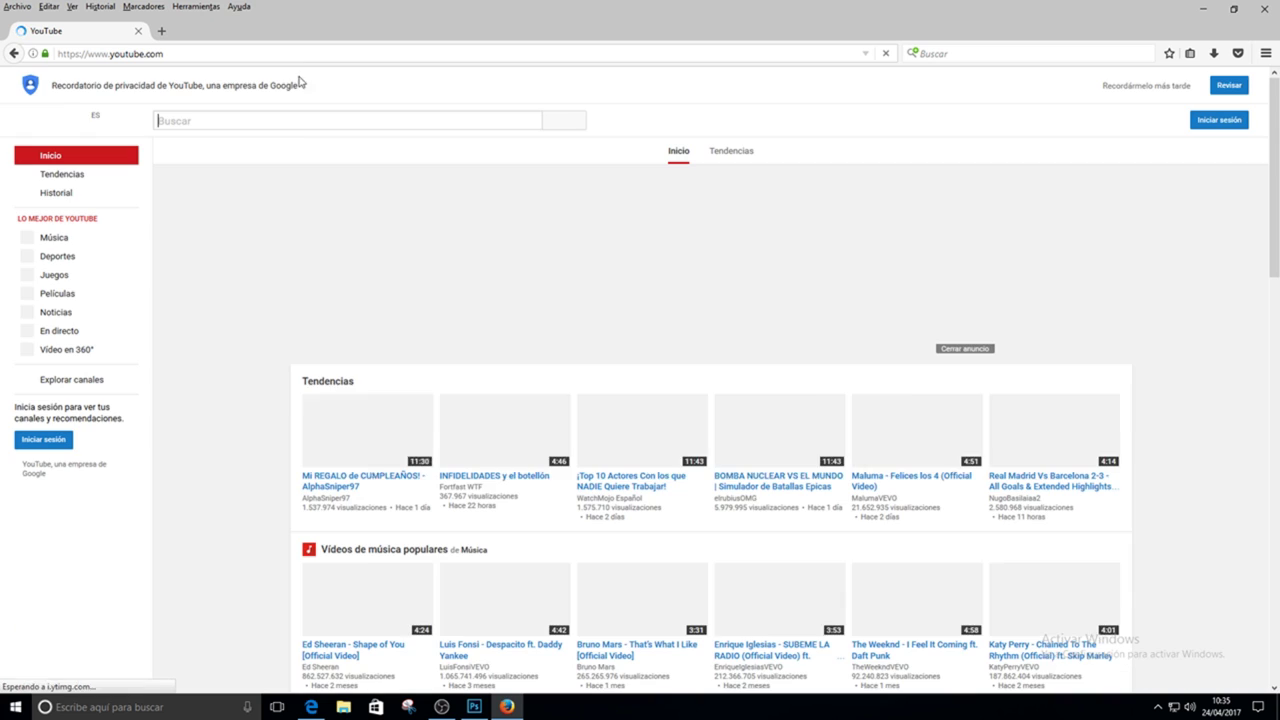
- Scroll down and open the EL BEBÉ JEFAZO Clip & Tráiler compilation video
{"action": "scroll", "coordinate": [580, 300], "scroll_direction": "down", "scroll_amount": 5}
{"action": "scroll", "coordinate": [580, 300], "scroll_direction": "down", "scroll_amount": 2}
{"action": "scroll", "coordinate": [540, 330], "scroll_direction": "down", "scroll_amount": 2}
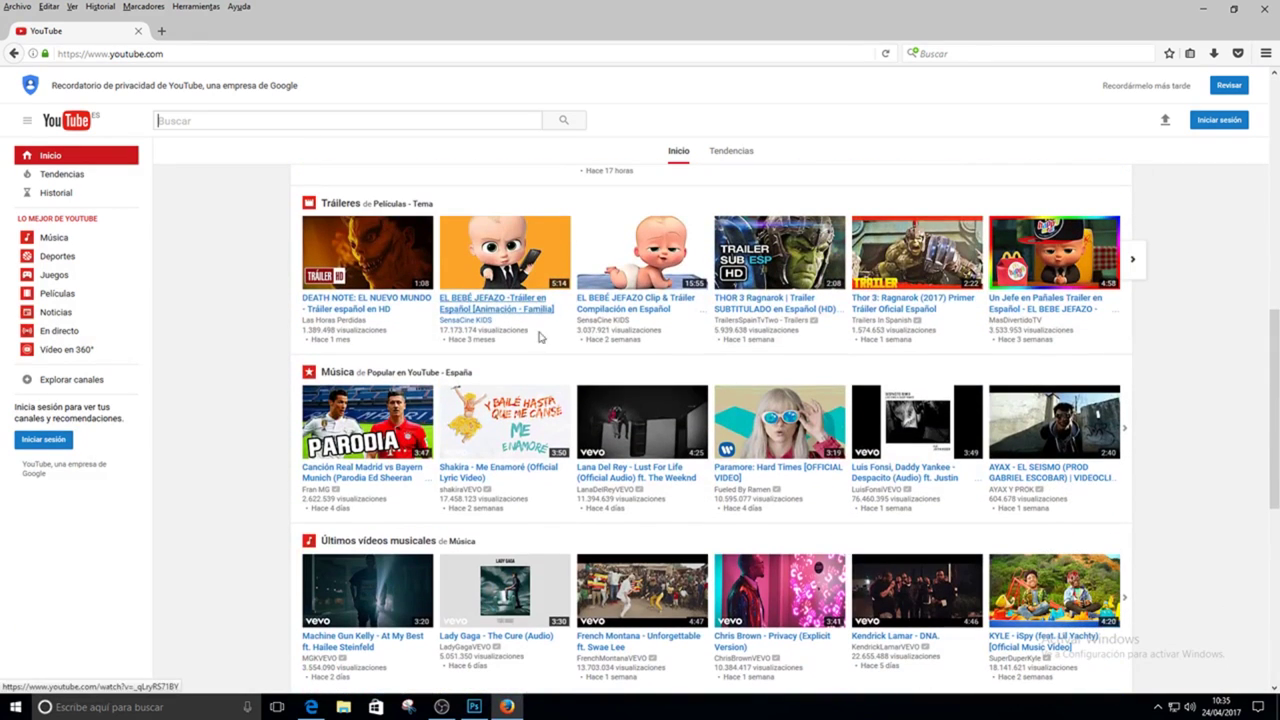
{"action": "left_click", "coordinate": [624, 307]}
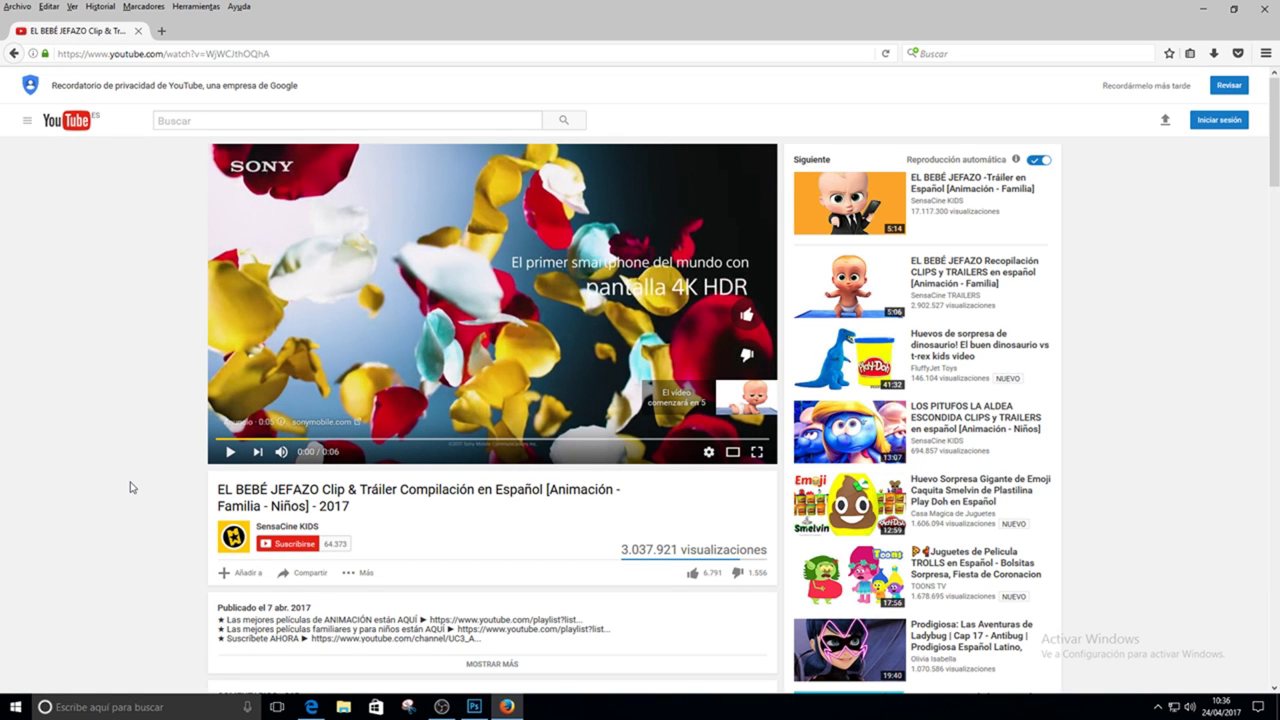
- View the video page's source and search it for 'jpg'
{"action": "key", "text": "ctrl+f"}
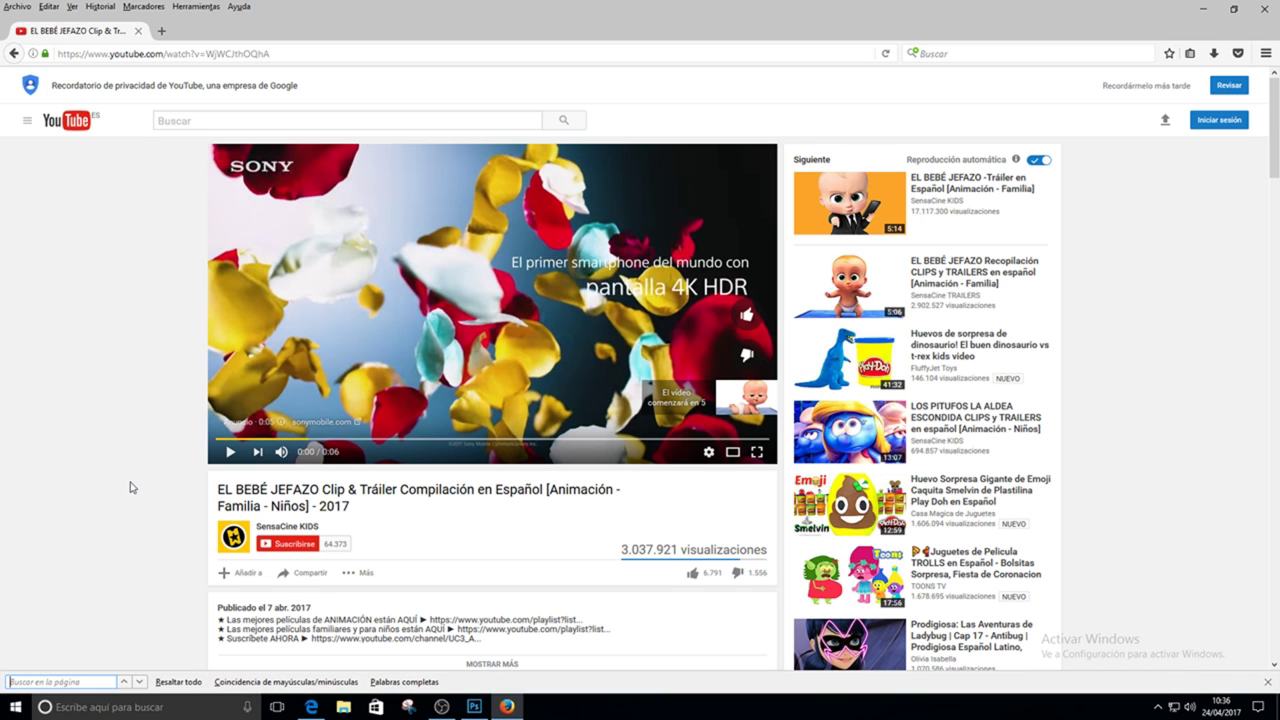
{"action": "key", "text": "ctrl+u"}
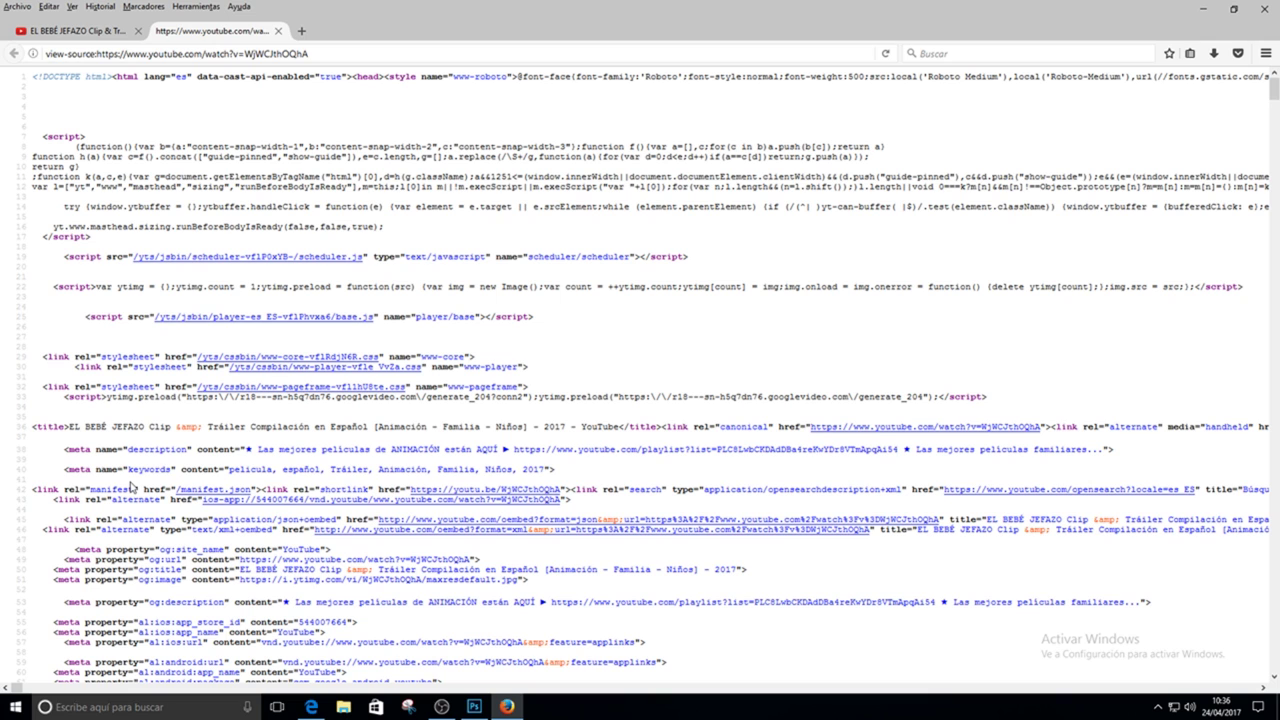
{"action": "key", "text": "ctrl+f"}
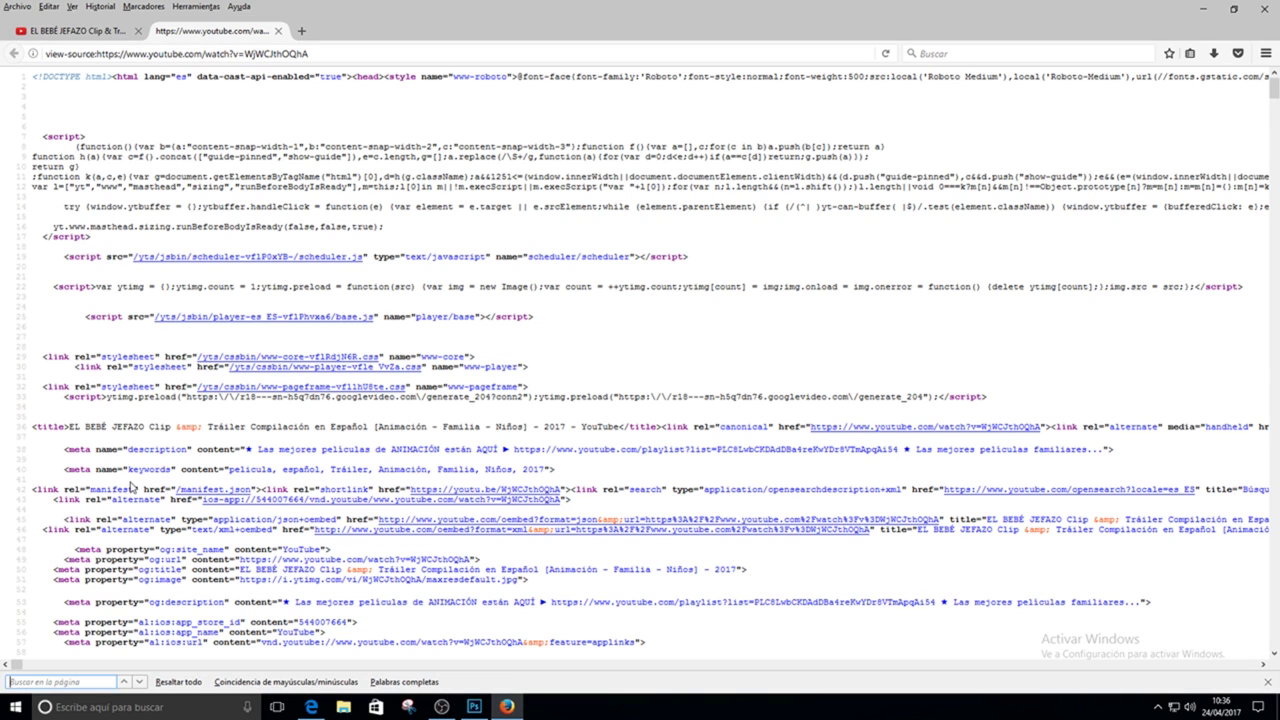
{"action": "left_click", "coordinate": [75, 684]}
{"action": "type", "text": "jpg"}
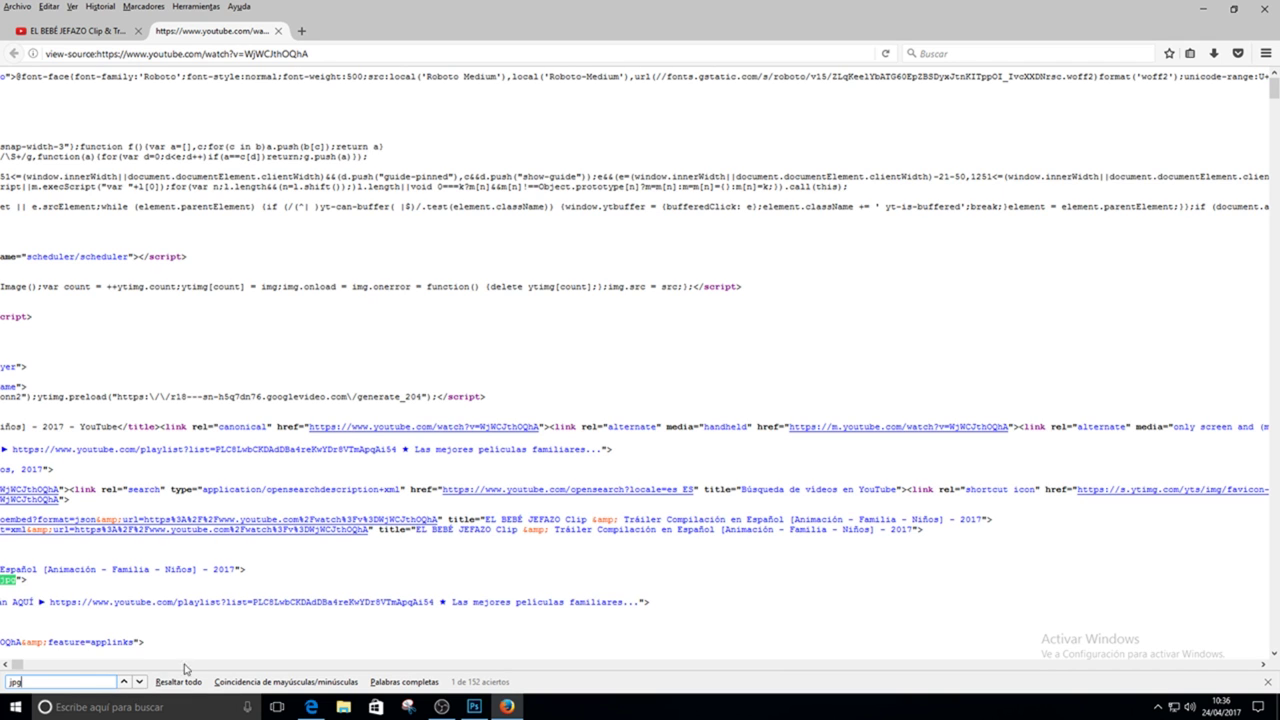
{"action": "left_click", "coordinate": [5, 665]}
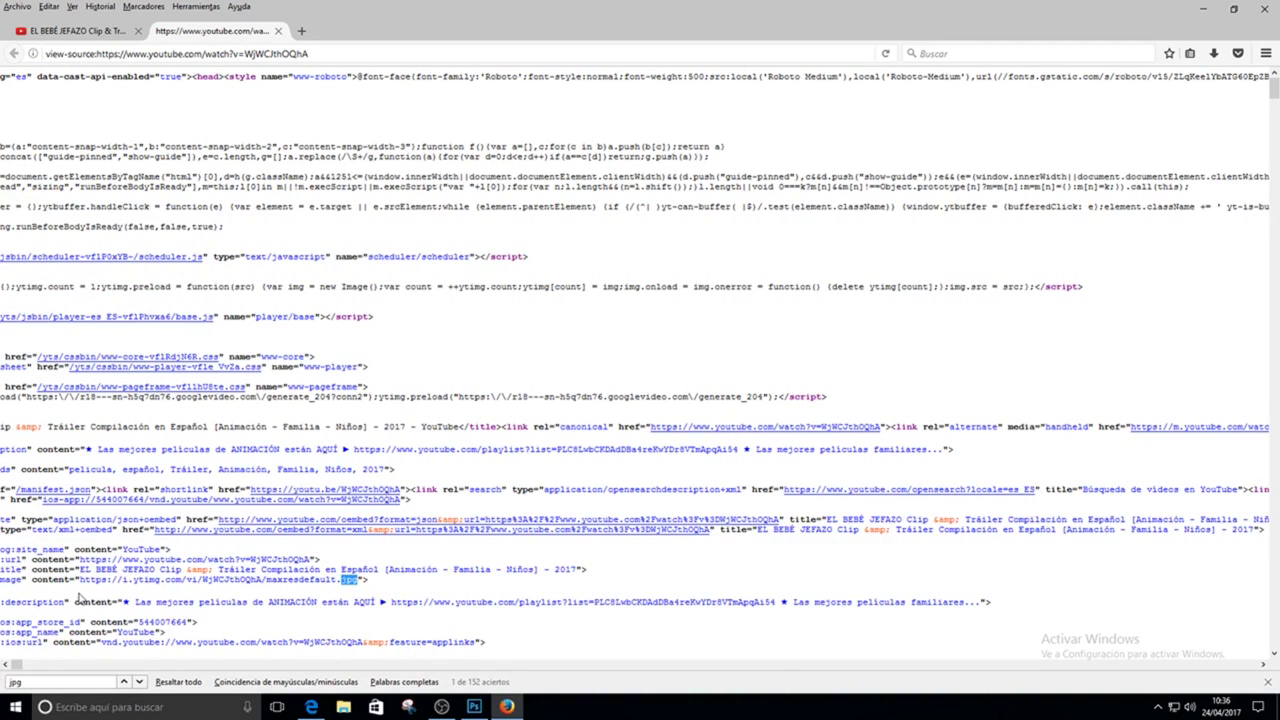
- Copy the maxresdefault.jpg thumbnail URL and load it in a new tab
{"action": "left_click_drag", "start_coordinate": [81, 580], "coordinate": [345, 580]}
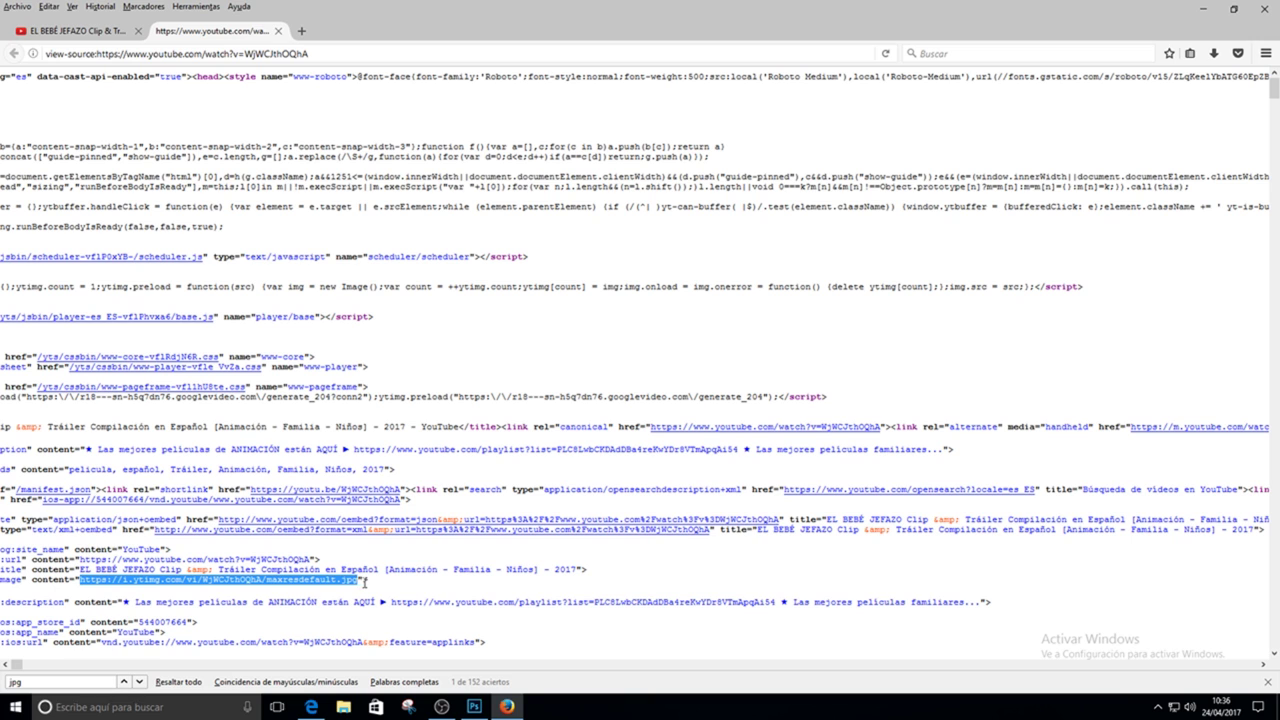
{"action": "right_click", "coordinate": [340, 588]}
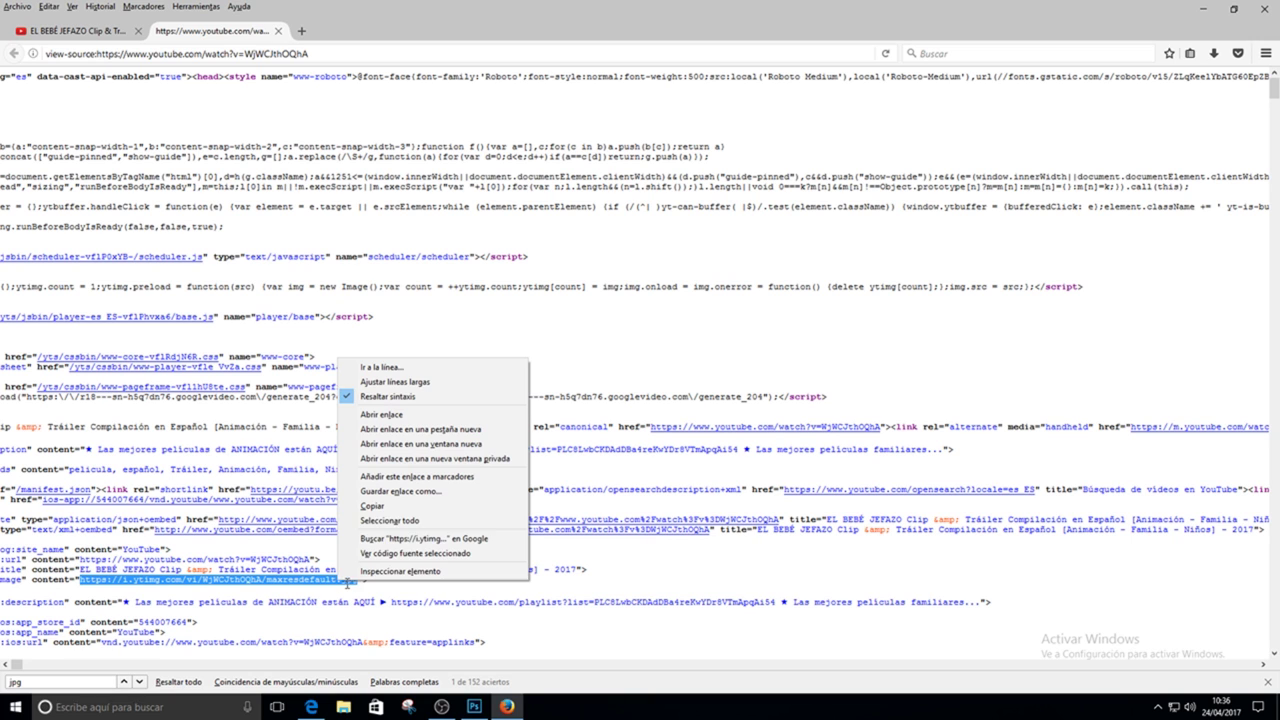
{"action": "left_click", "coordinate": [368, 507]}
{"action": "left_click", "coordinate": [301, 31]}
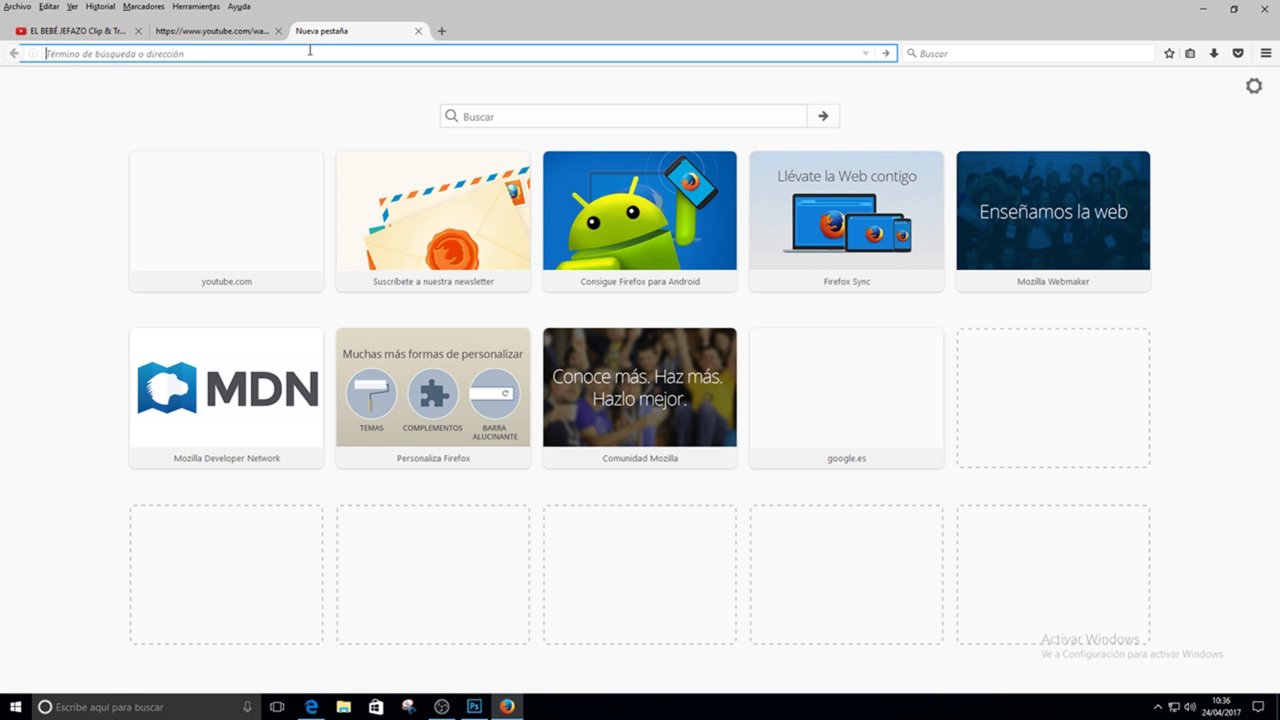
{"action": "key", "text": "ctrl+v"}
{"action": "key", "text": "Return"}
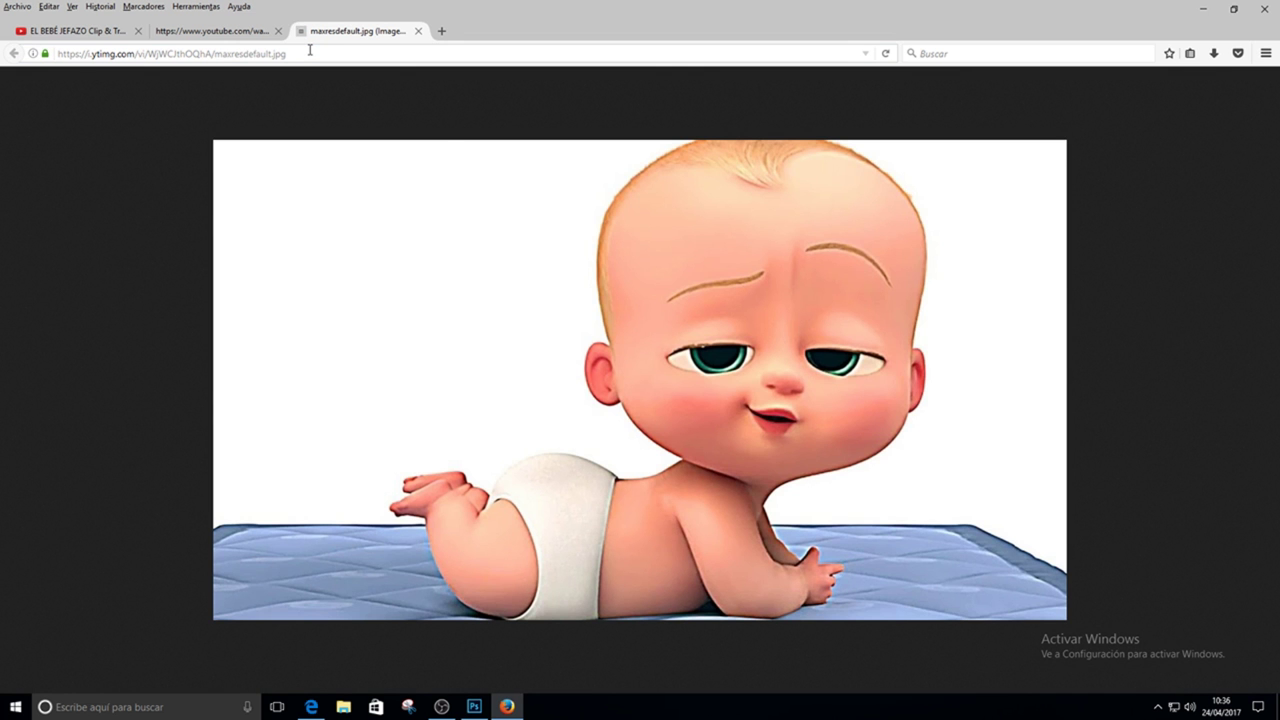
- Search YouTube for 'infoes' and open the Infoes Responde #34 Nicole video
{"action": "left_click", "coordinate": [110, 33]}
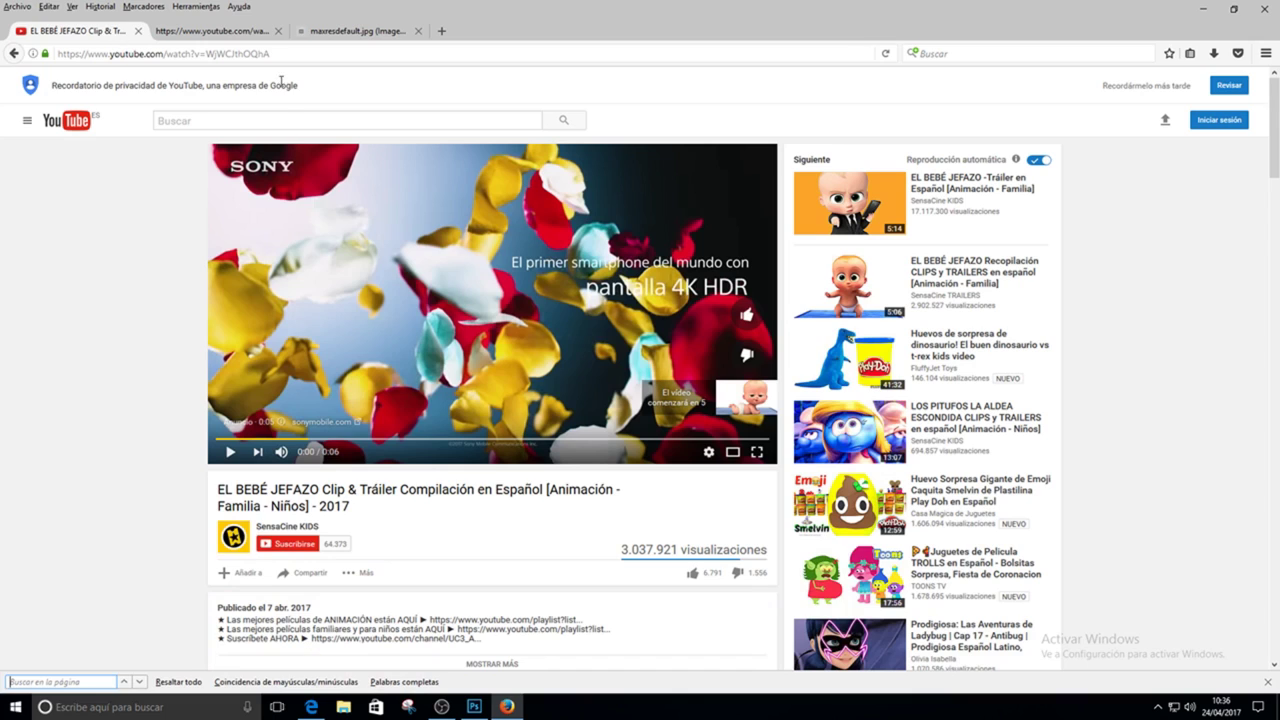
{"action": "left_click", "coordinate": [278, 118]}
{"action": "type", "text": "infoes"}
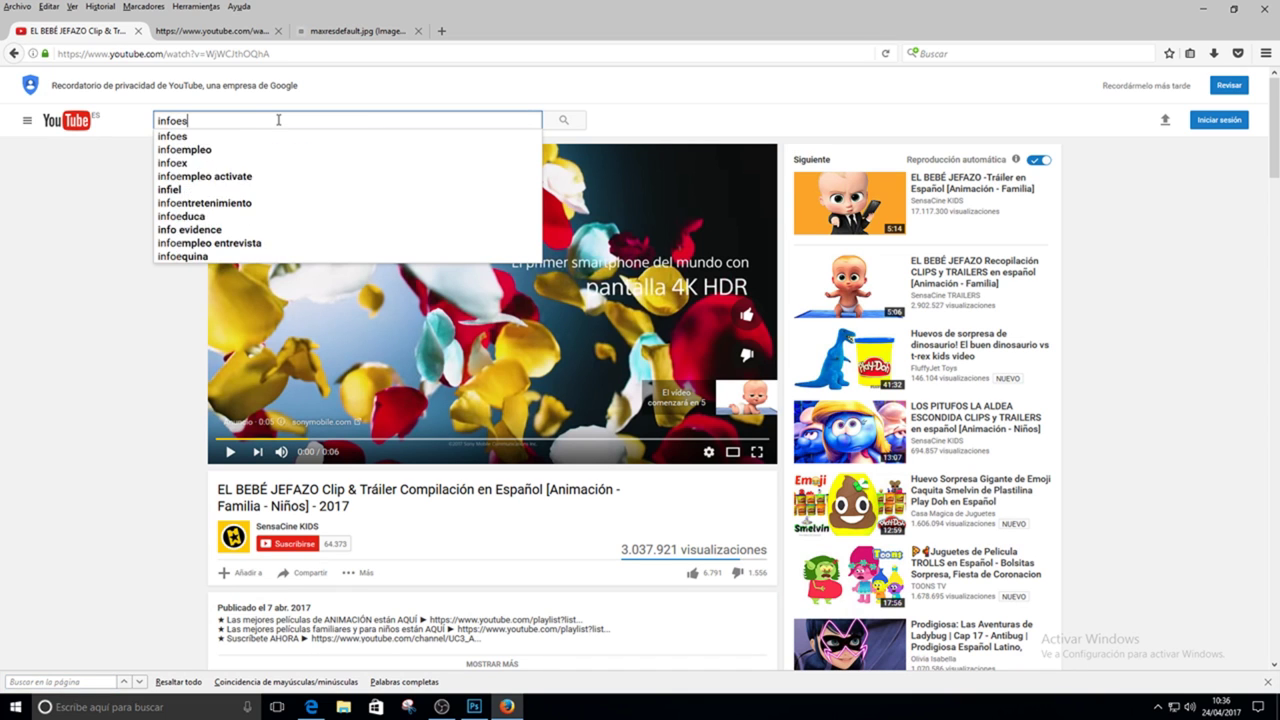
{"action": "key", "text": "Return"}
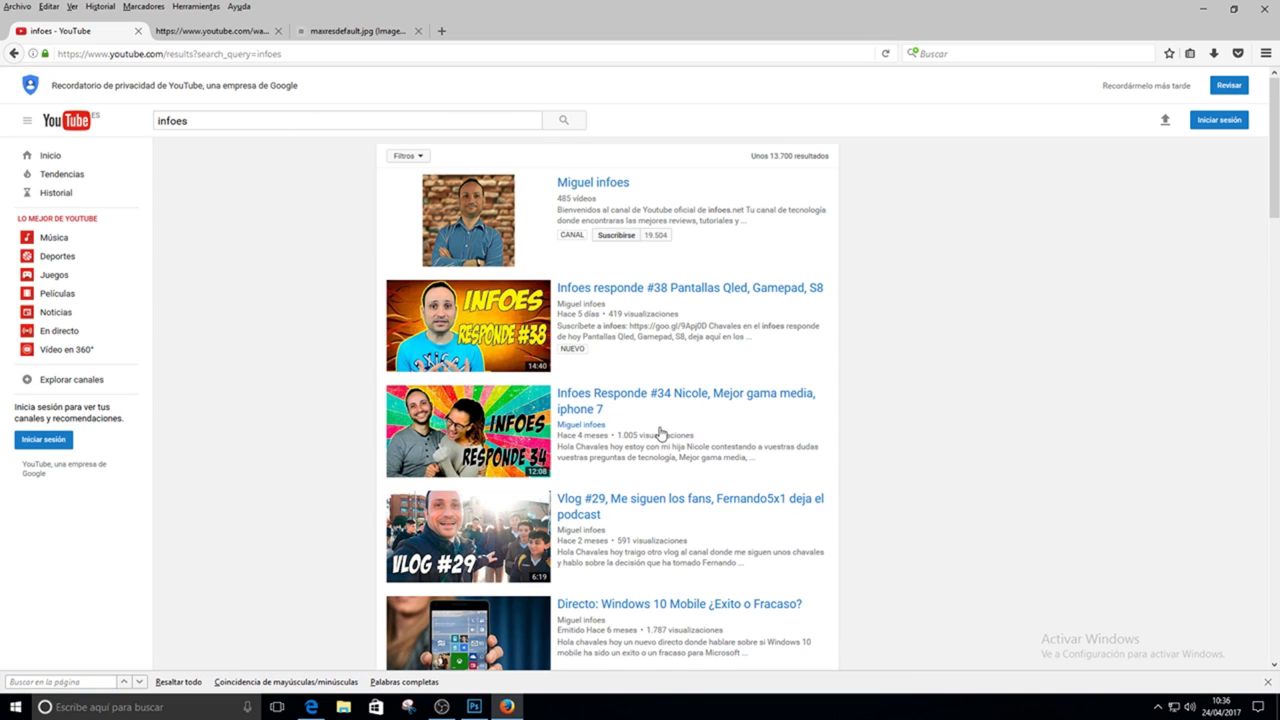
{"action": "left_click", "coordinate": [665, 399]}
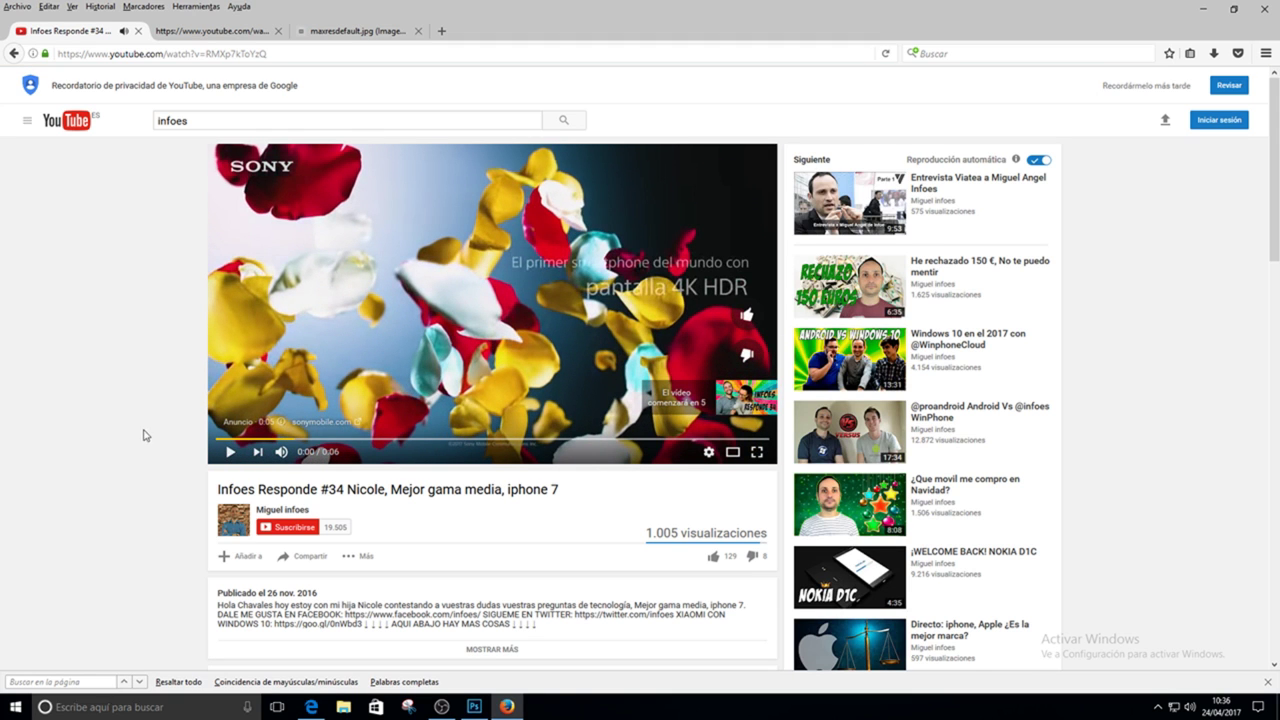
{"action": "scroll", "coordinate": [143, 435], "scroll_direction": "down", "scroll_amount": 3}
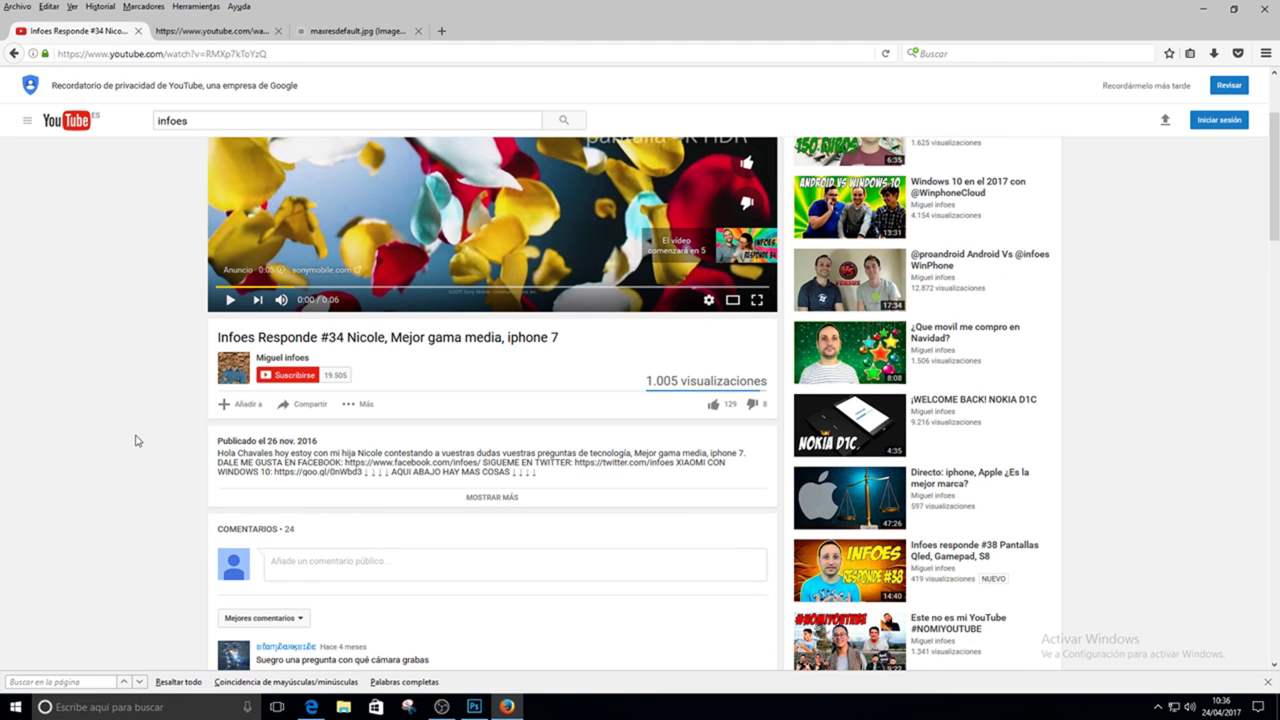
- Find and copy this video's maxresdefault.jpg thumbnail URL from its page source
{"action": "key", "text": "ctrl+u"}
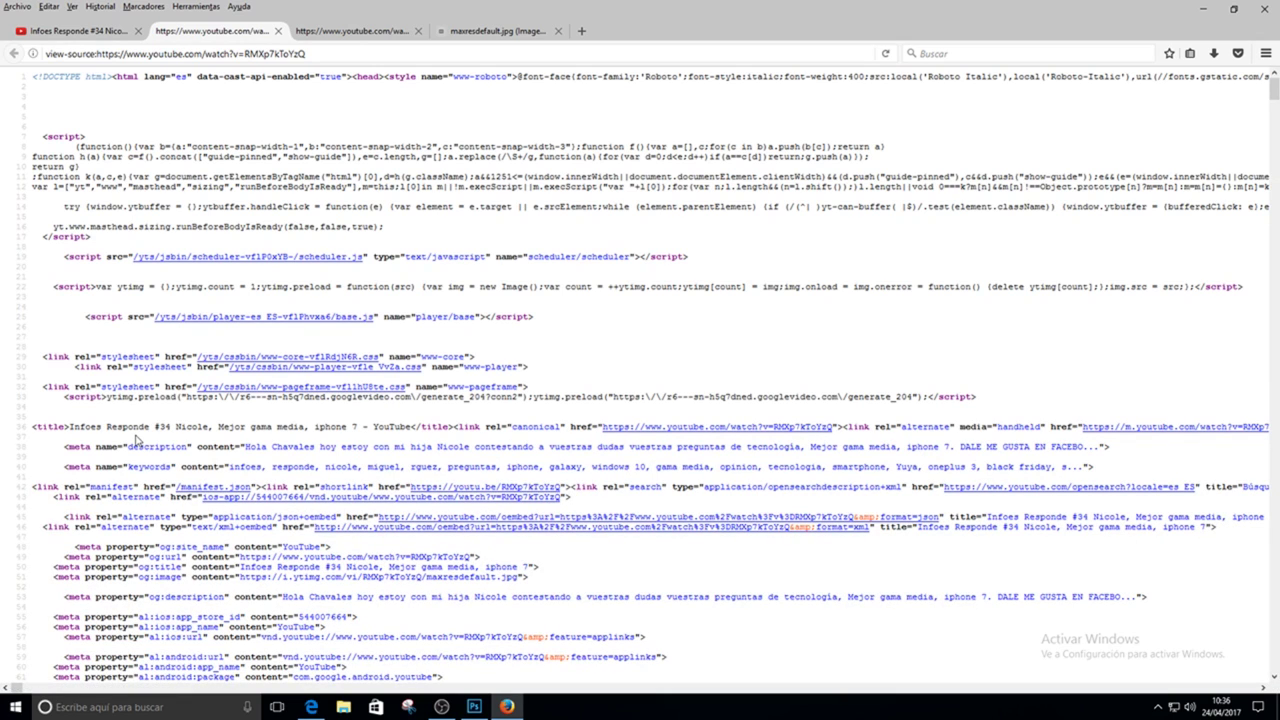
{"action": "key", "text": "ctrl+f"}
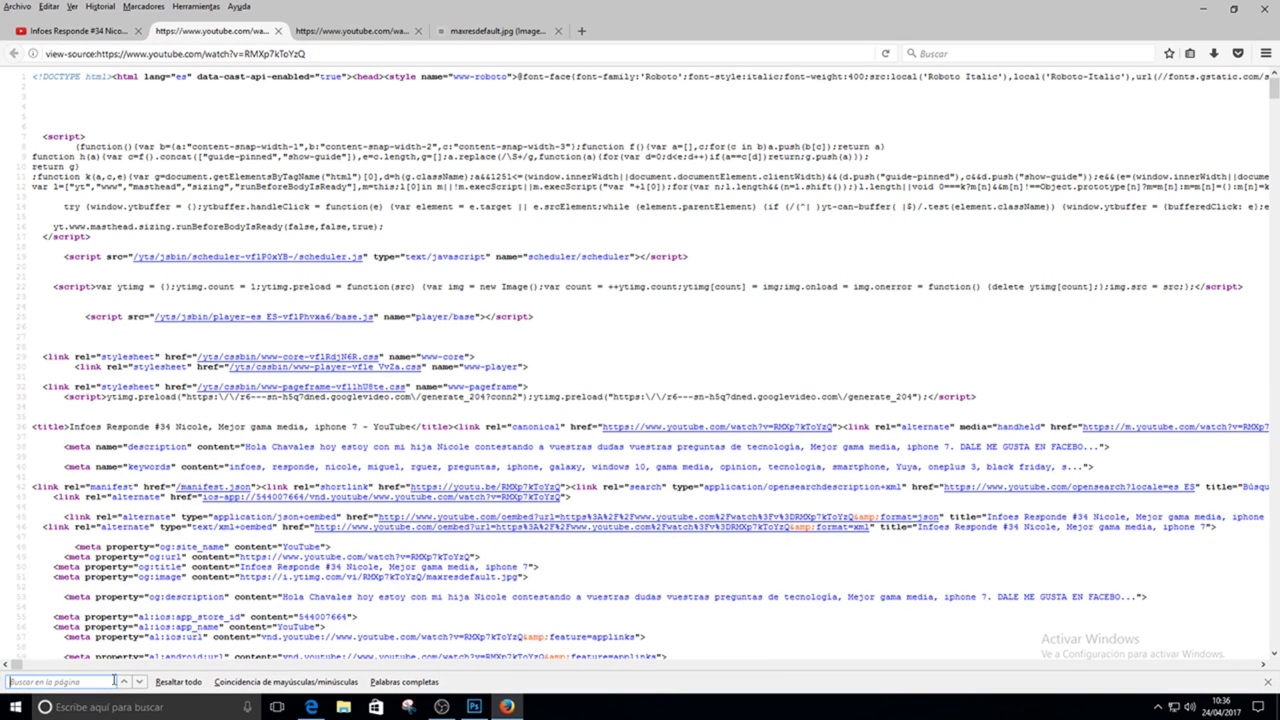
{"action": "type", "text": "jpg"}
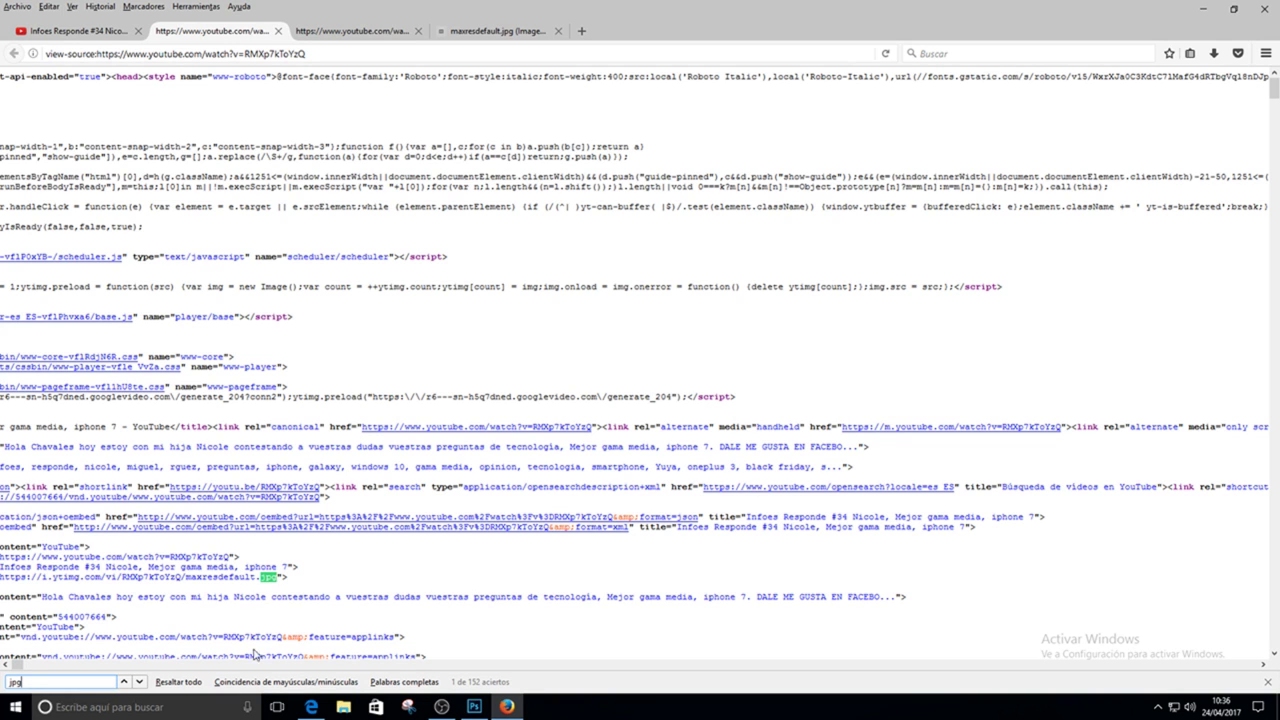
{"action": "scroll", "coordinate": [8, 668], "scroll_direction": "left", "scroll_amount": 3}
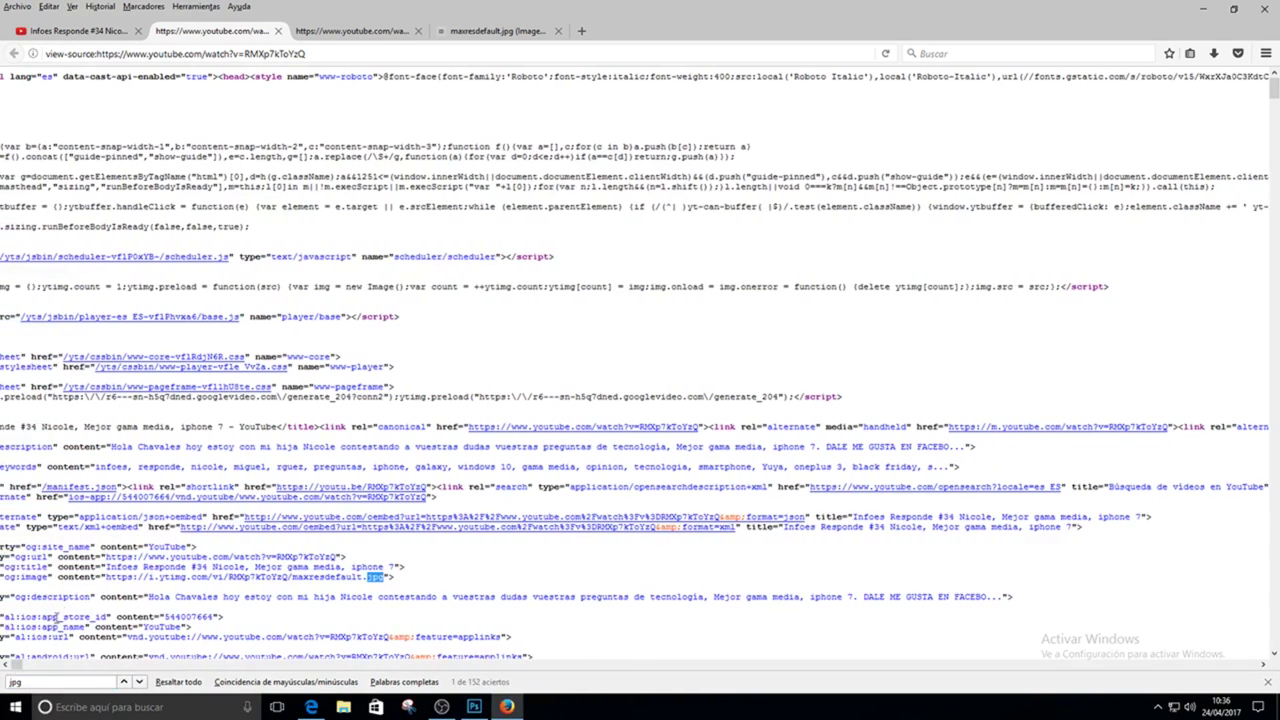
{"action": "left_click_drag", "start_coordinate": [105, 577], "coordinate": [375, 578]}
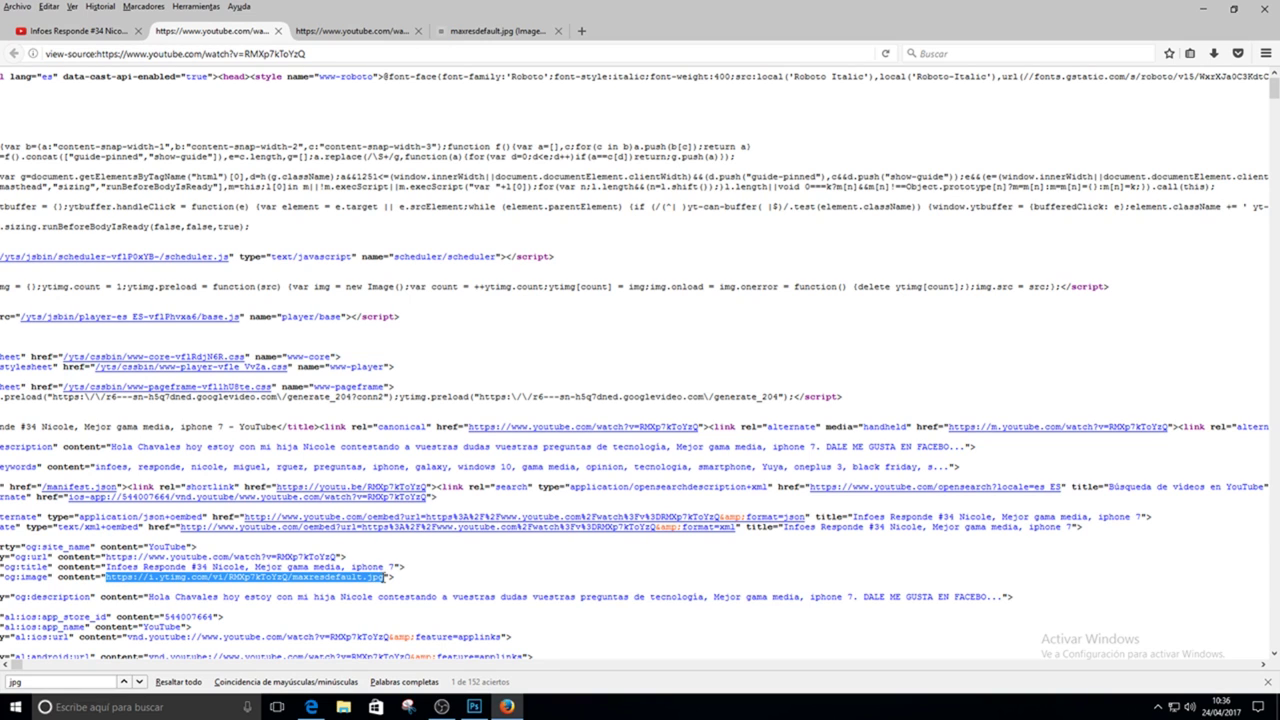
{"action": "right_click", "coordinate": [385, 578]}
{"action": "left_click", "coordinate": [400, 500]}
- Close the extra tabs, view the Infoes thumbnail full-size, then minimize Firefox
{"action": "left_click", "coordinate": [380, 31]}
{"action": "left_click", "coordinate": [418, 31]}
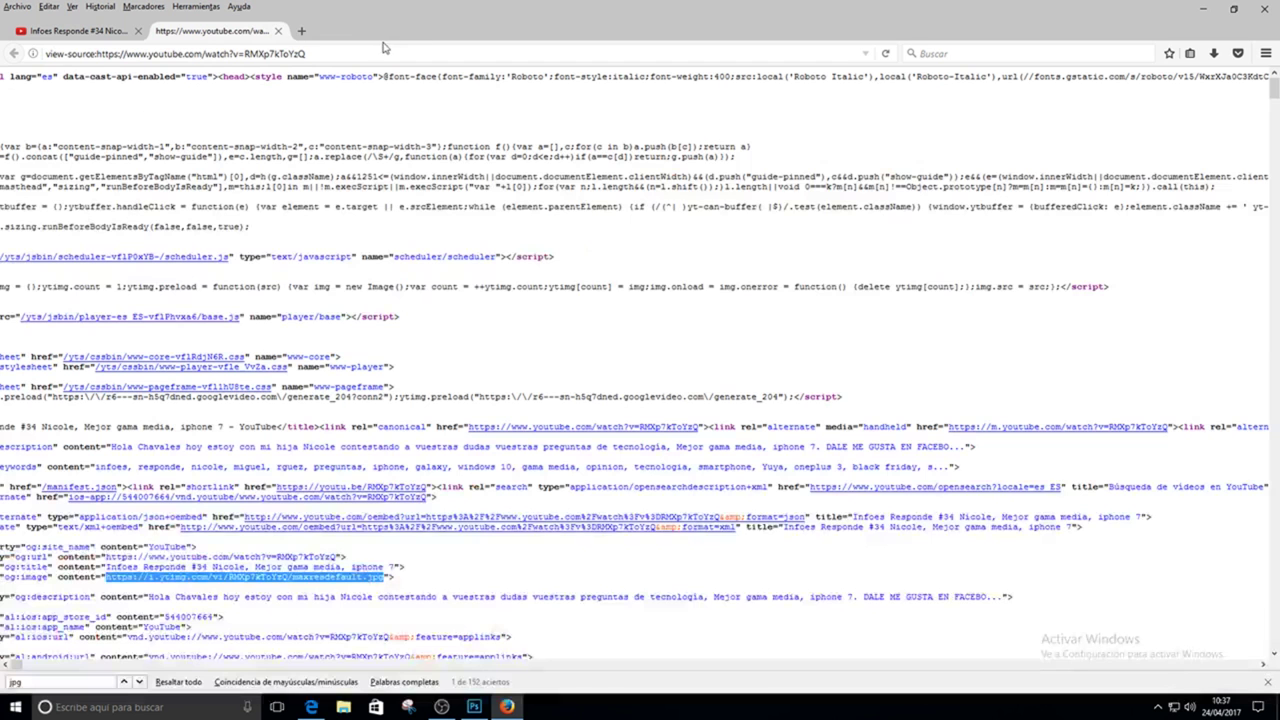
{"action": "left_click", "coordinate": [301, 31]}
{"action": "type", "text": "https://i.ytimg.com/vi/RMXp7kToYzQ/maxresdefault.jpg"}
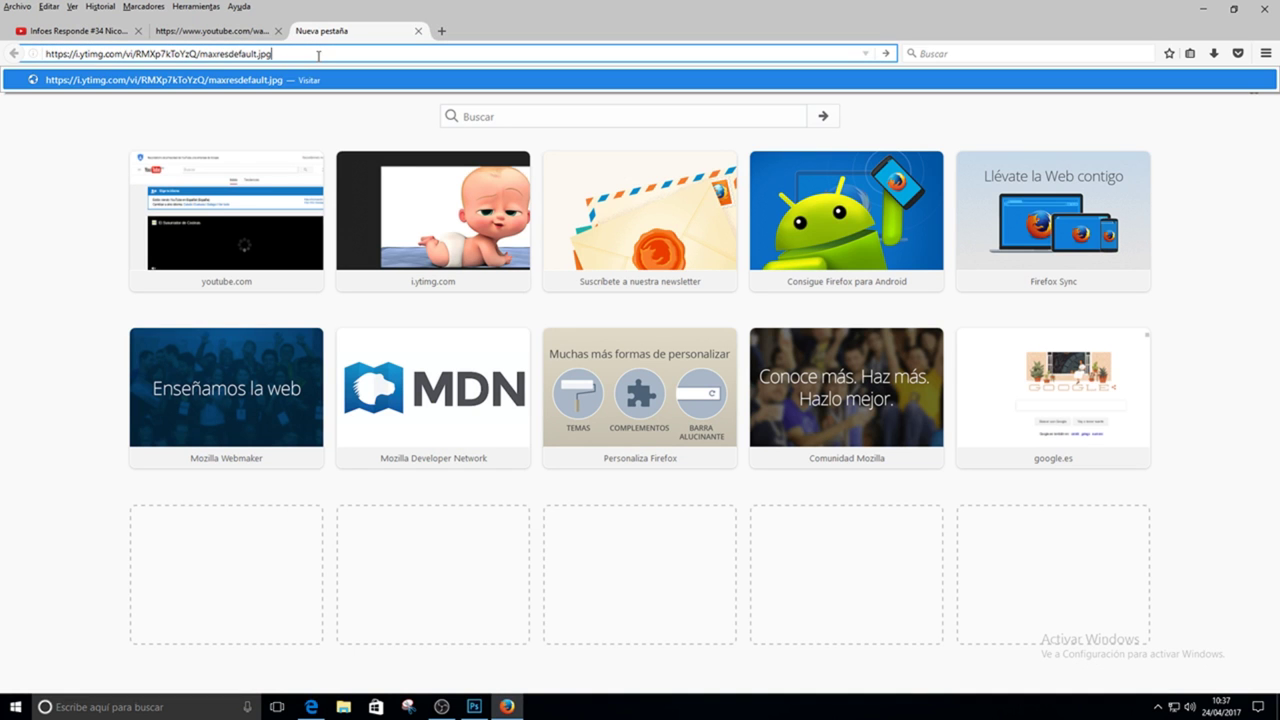
{"action": "key", "text": "Return"}
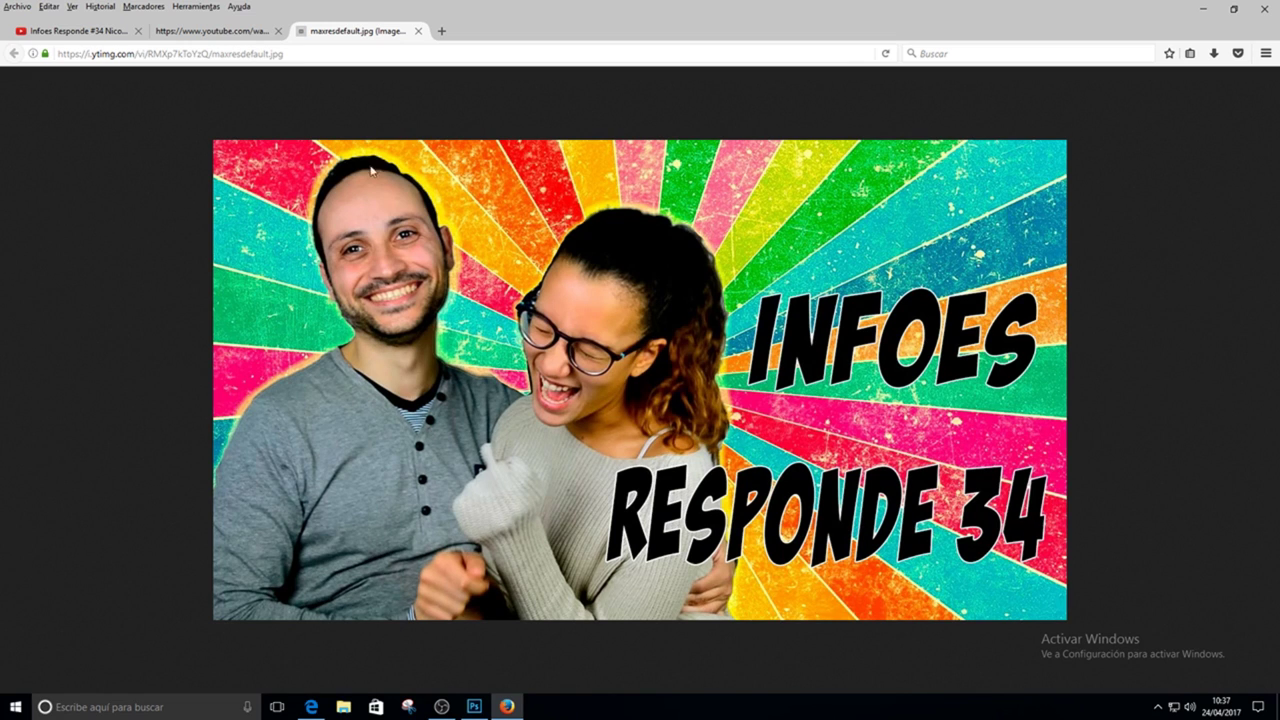
{"action": "left_click", "coordinate": [1203, 8]}
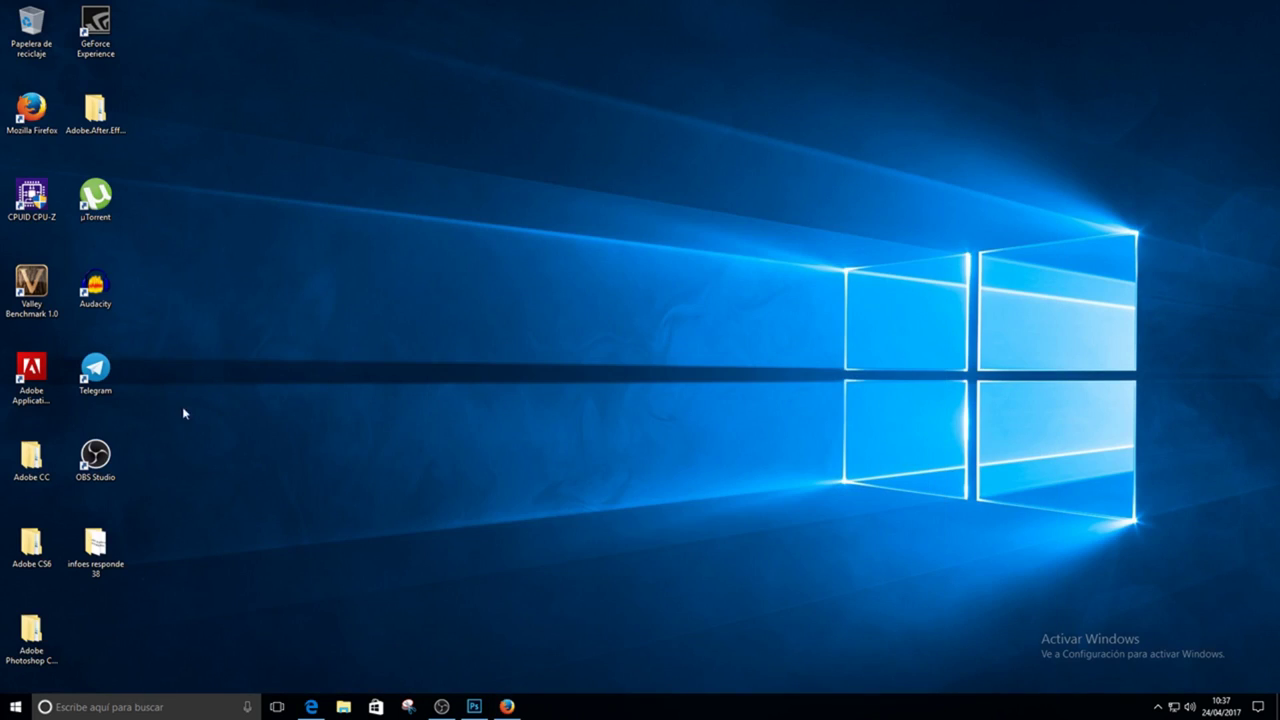
- Play INFOES RESPONDE 38.mp4 and pause it at 08:09 on the presenter
{"action": "double_click", "coordinate": [98, 545]}
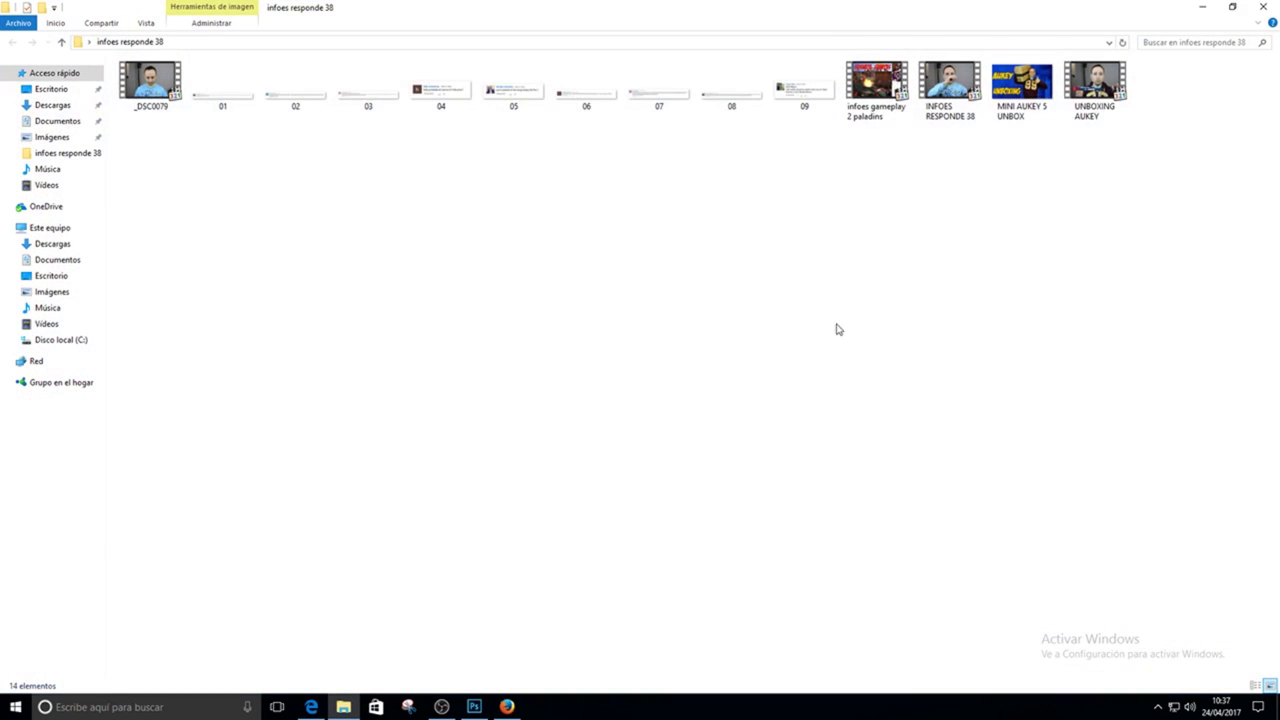
{"action": "double_click", "coordinate": [948, 85]}
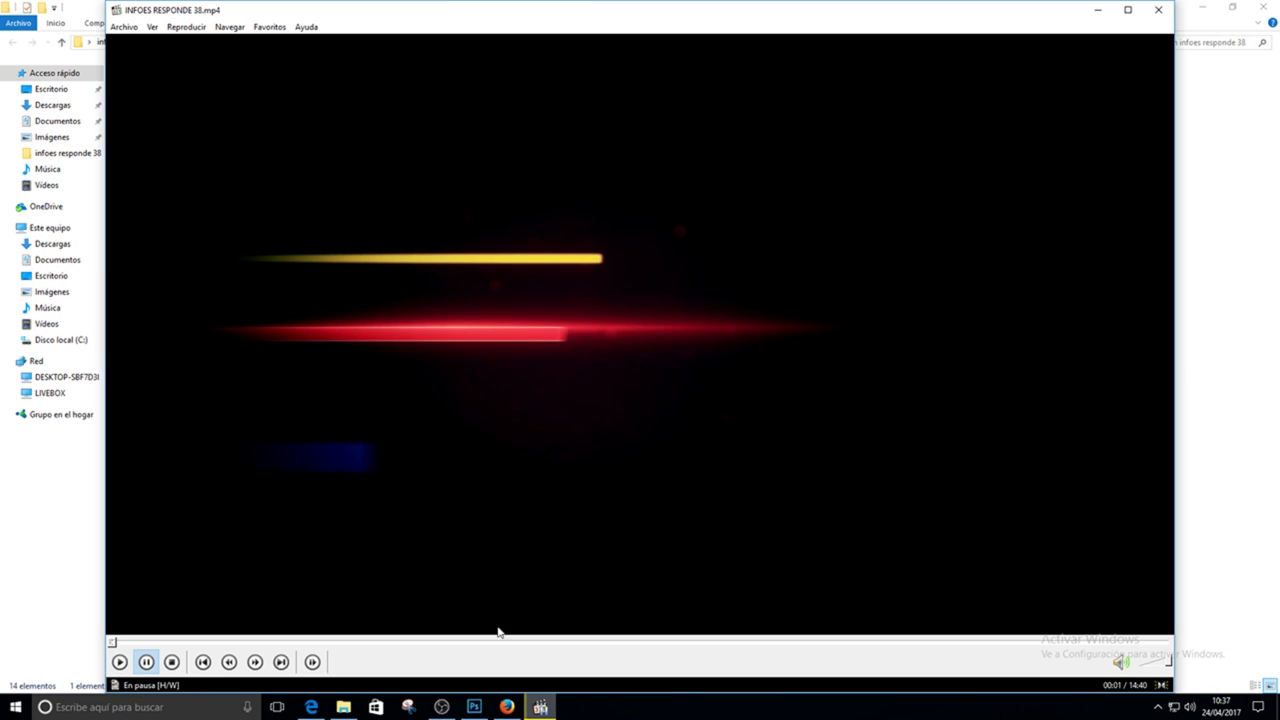
{"action": "left_click_drag", "start_coordinate": [506, 643], "coordinate": [578, 643]}
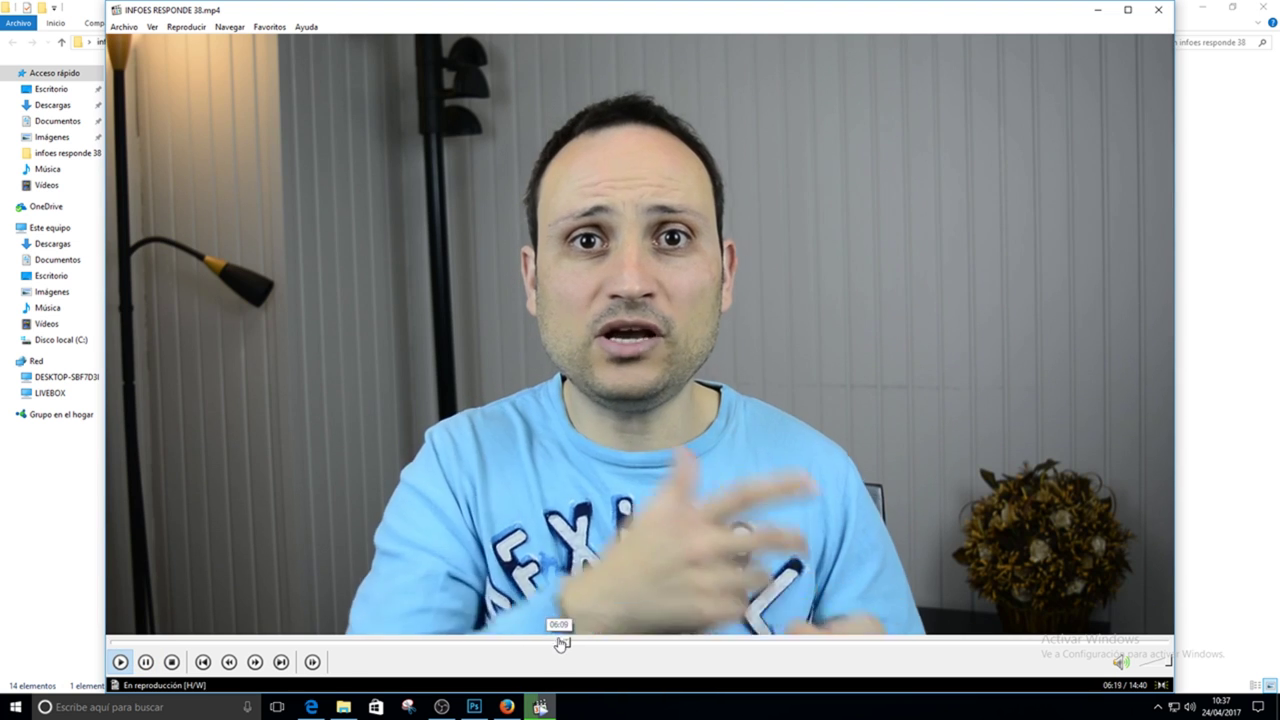
{"action": "left_click", "coordinate": [492, 486]}
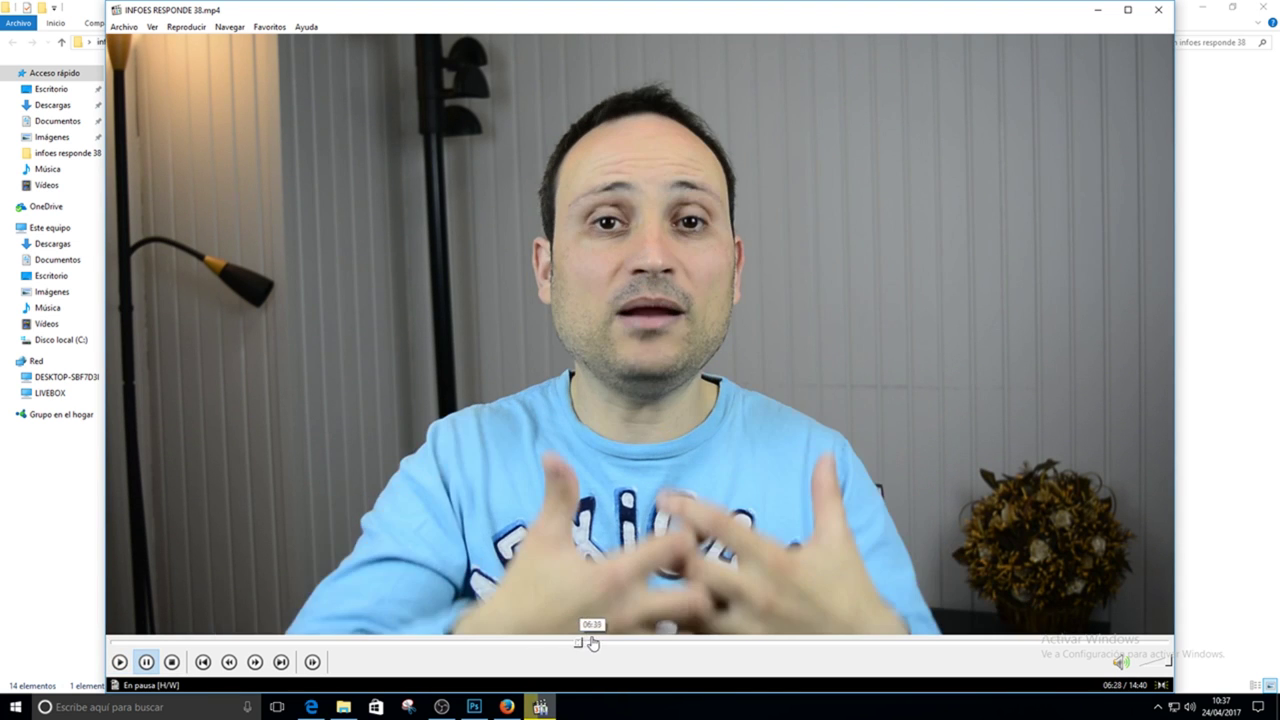
{"action": "left_click", "coordinate": [620, 643]}
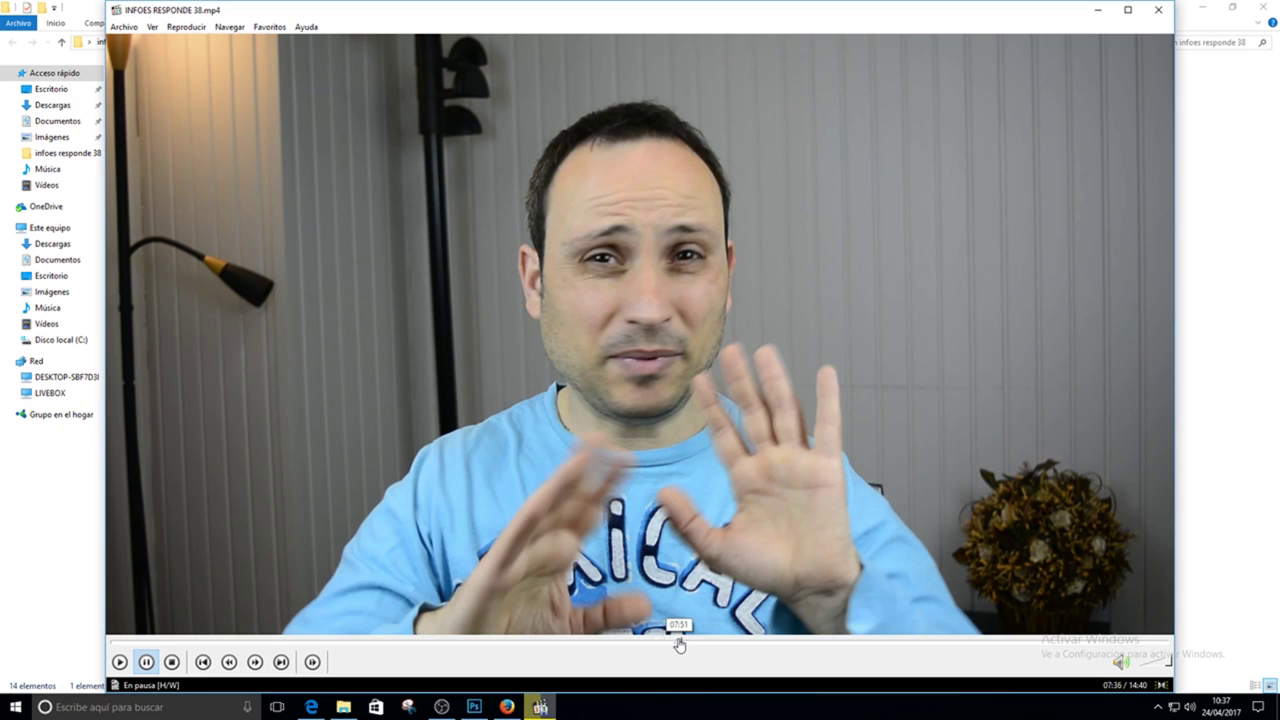
{"action": "left_click", "coordinate": [678, 643]}
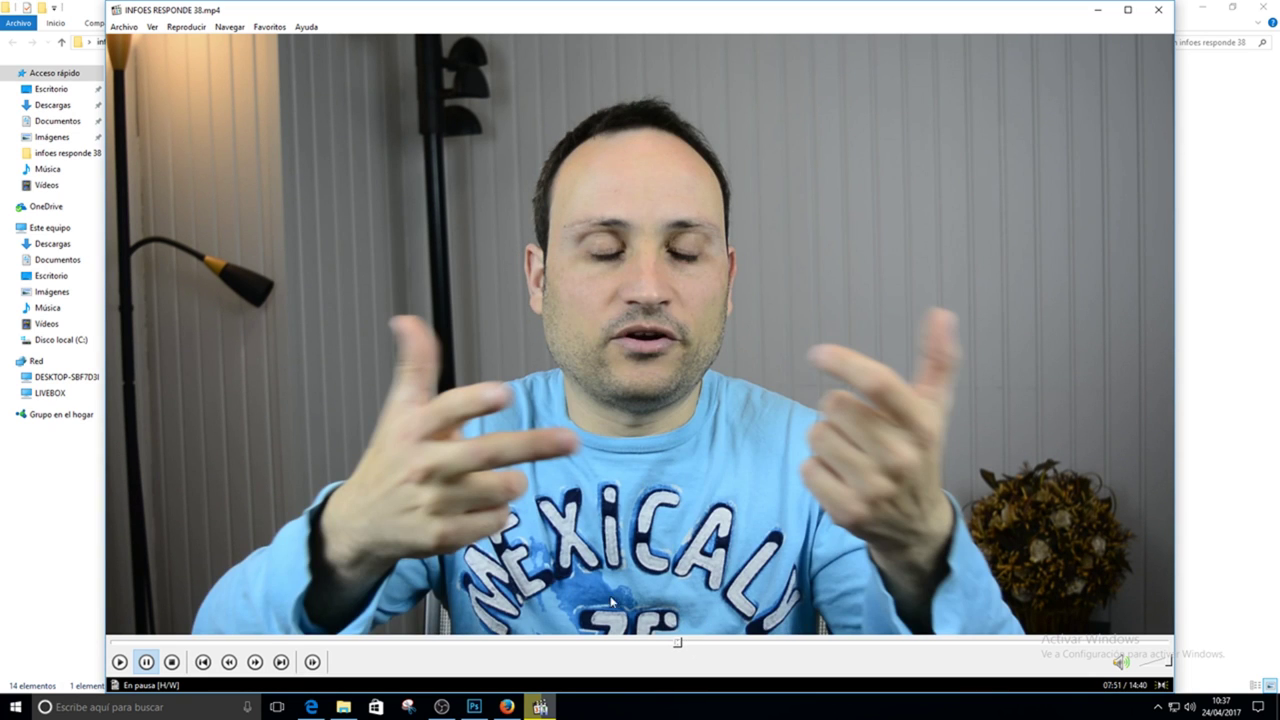
{"action": "left_click", "coordinate": [700, 643]}
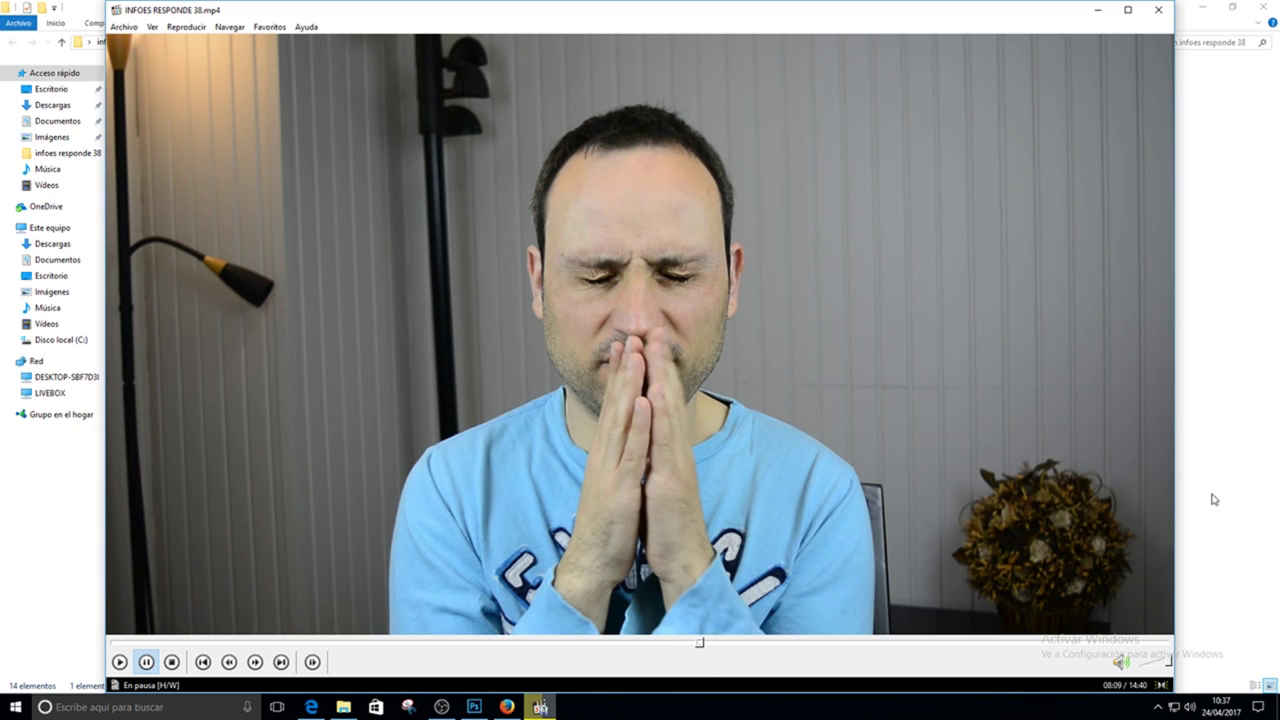
{"action": "left_click", "coordinate": [408, 707]}
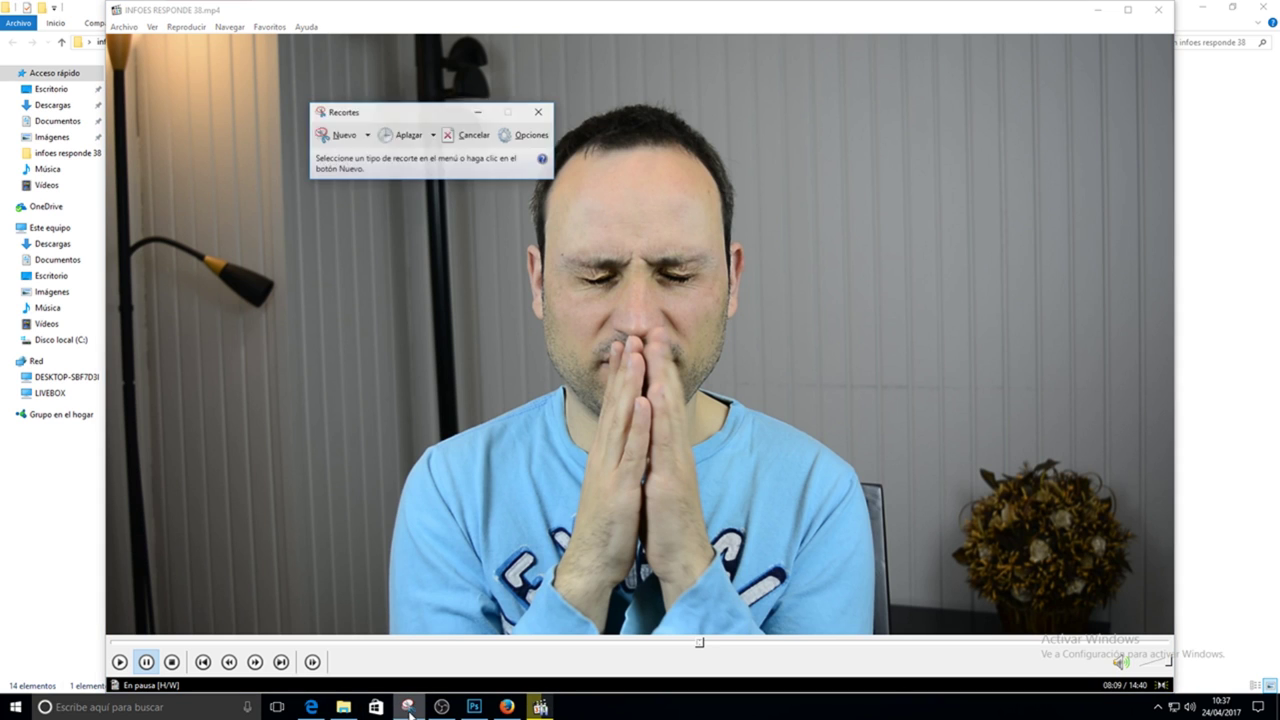
- Snip the whole paused video frame with Recortes
{"action": "left_click", "coordinate": [93, 705]}
{"action": "type", "text": "reco"}
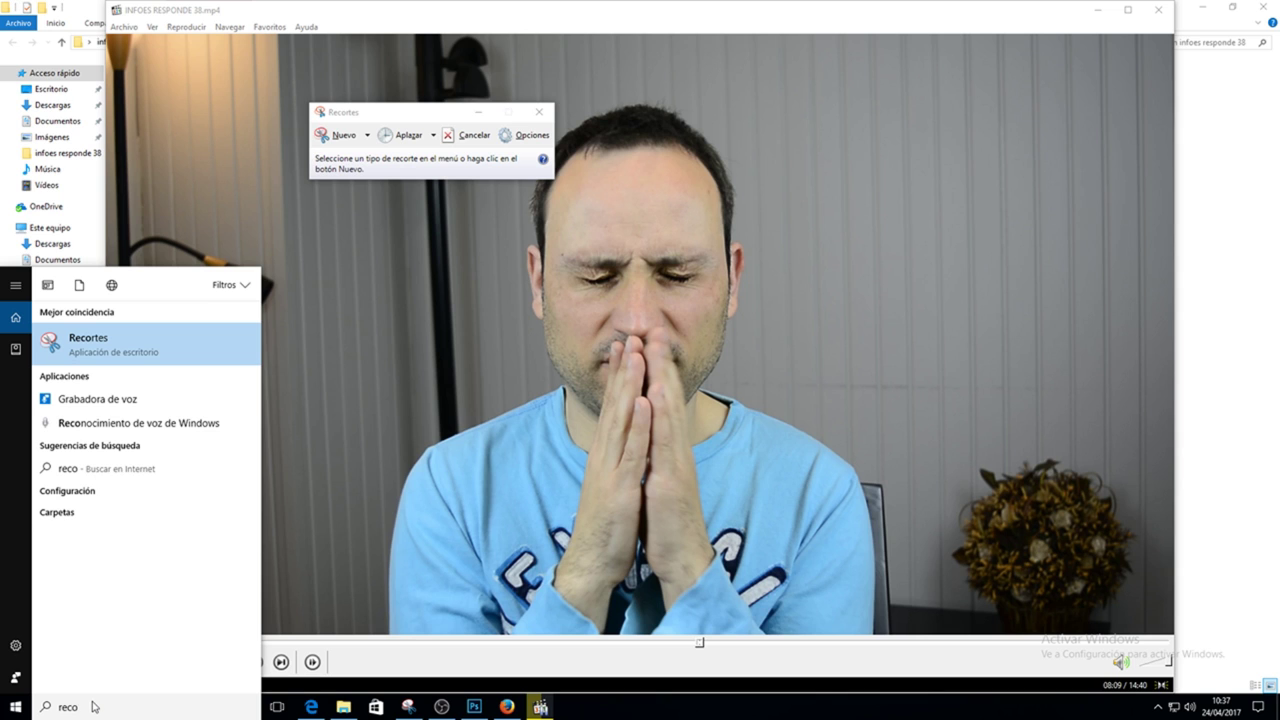
{"action": "left_click", "coordinate": [346, 135]}
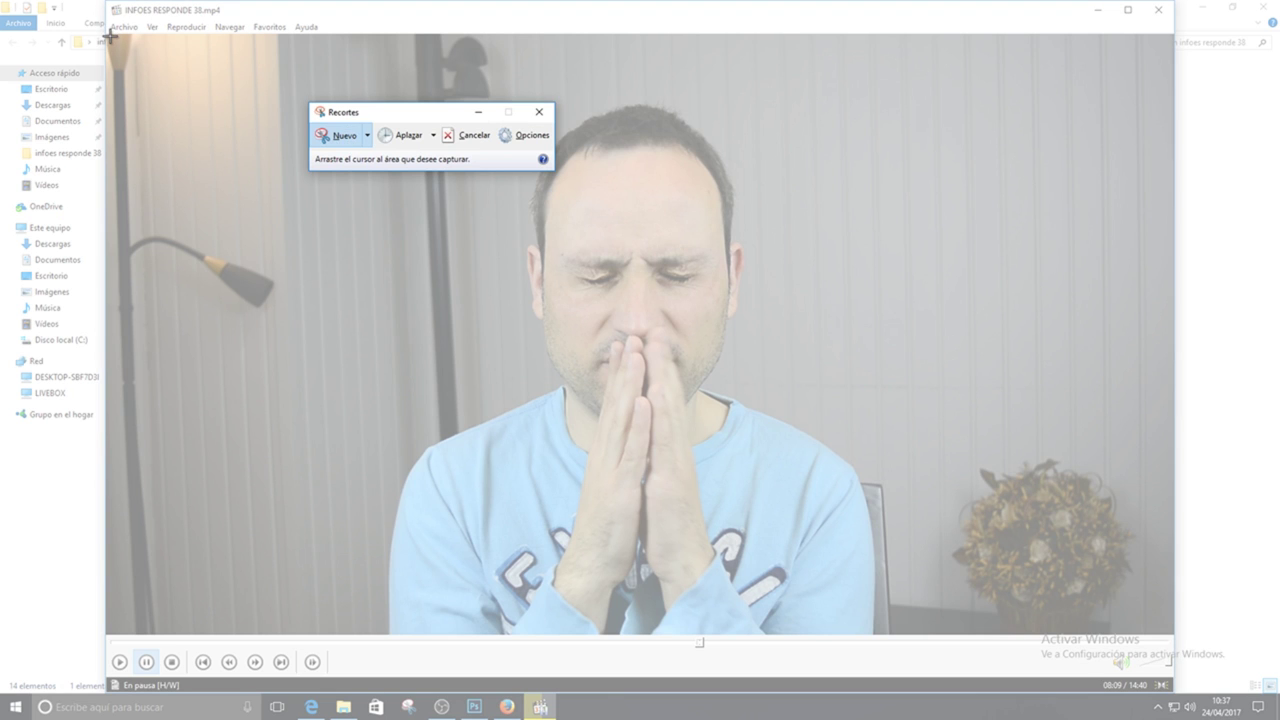
{"action": "left_click_drag", "start_coordinate": [110, 35], "coordinate": [1163, 631]}
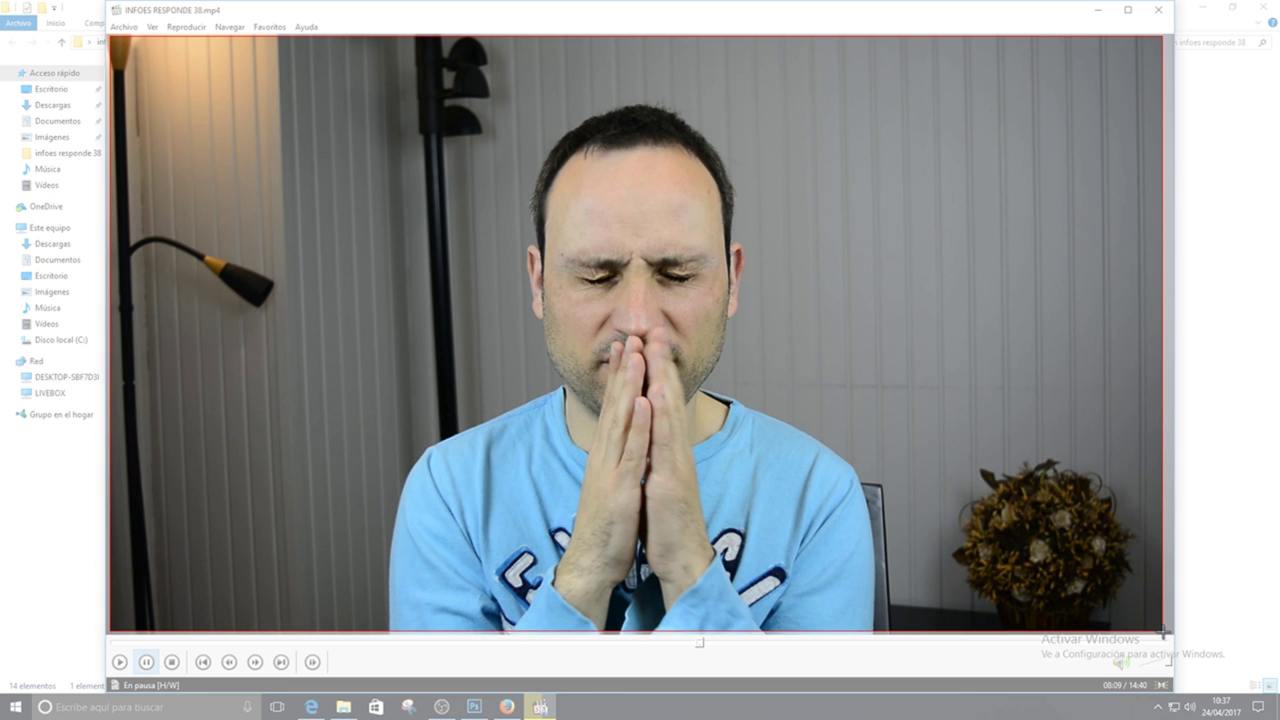
{"action": "left_click_drag", "start_coordinate": [1163, 632], "coordinate": [1163, 632]}
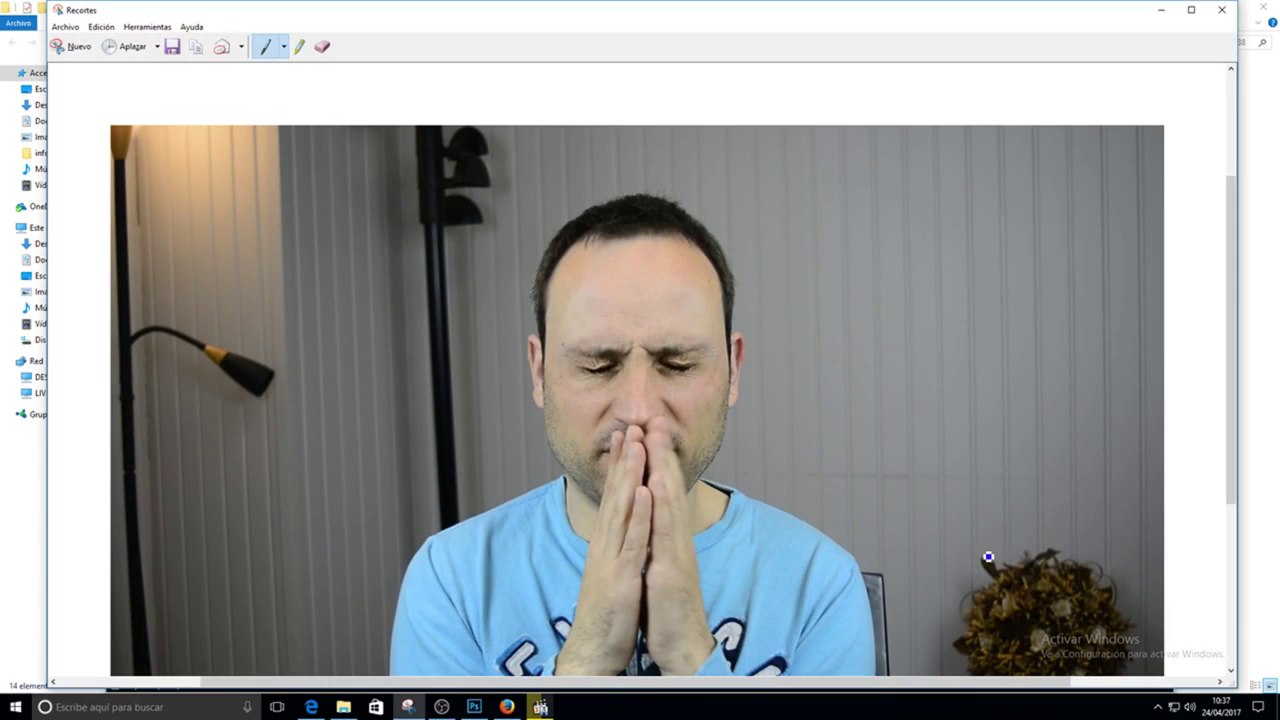
- Save the snip as PNG 'miniatura prueba', replacing the existing file, and close Recortes
{"action": "left_click", "coordinate": [172, 45]}
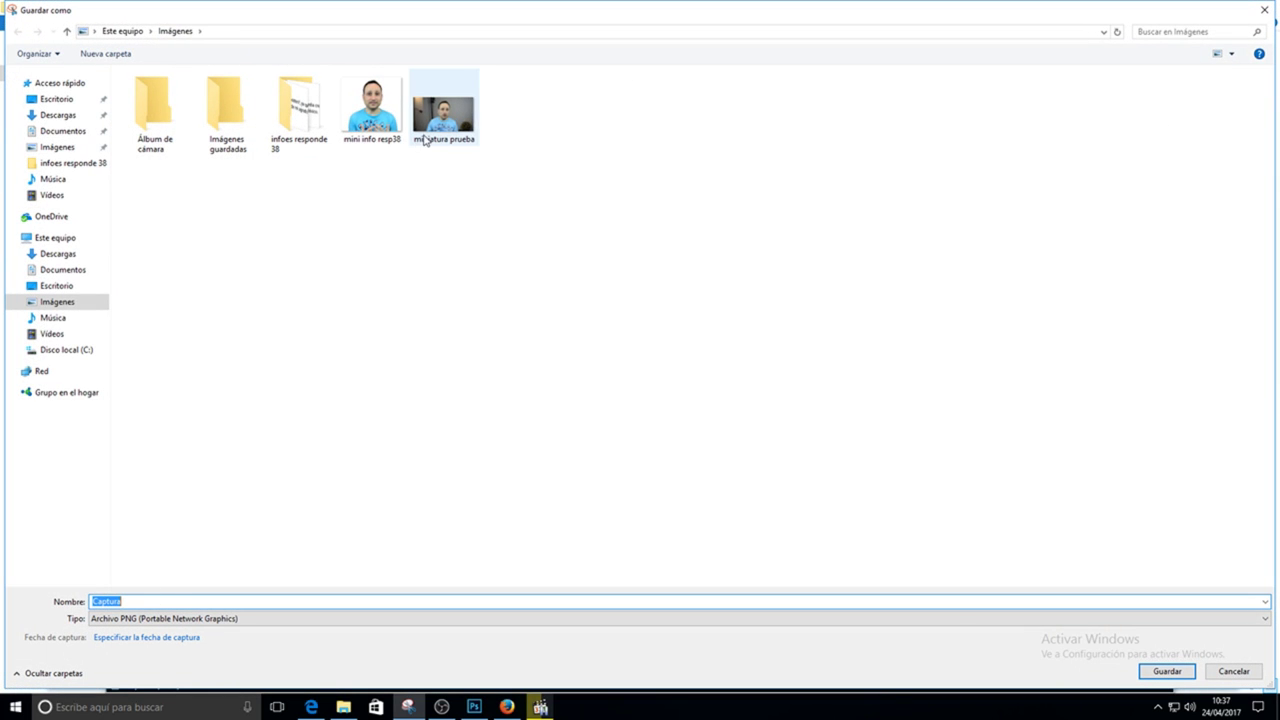
{"action": "left_click", "coordinate": [425, 132]}
{"action": "left_click", "coordinate": [170, 620]}
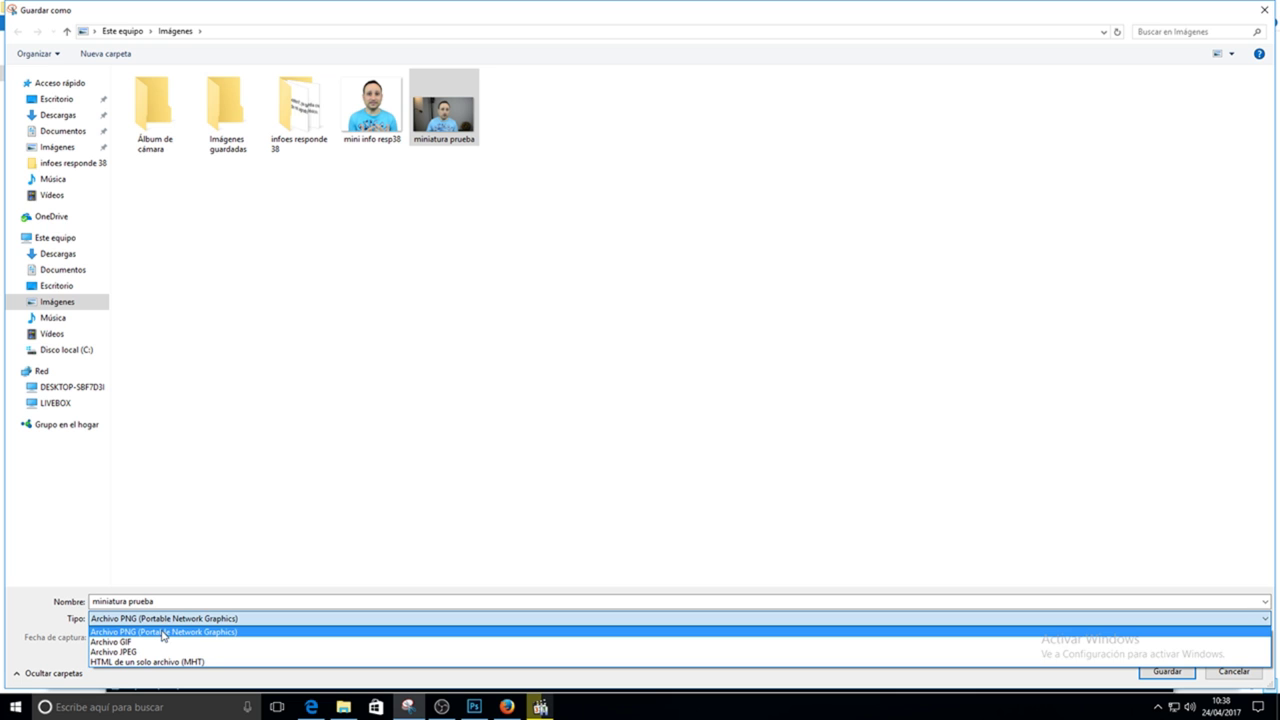
{"action": "left_click", "coordinate": [162, 632]}
{"action": "left_click", "coordinate": [1165, 671]}
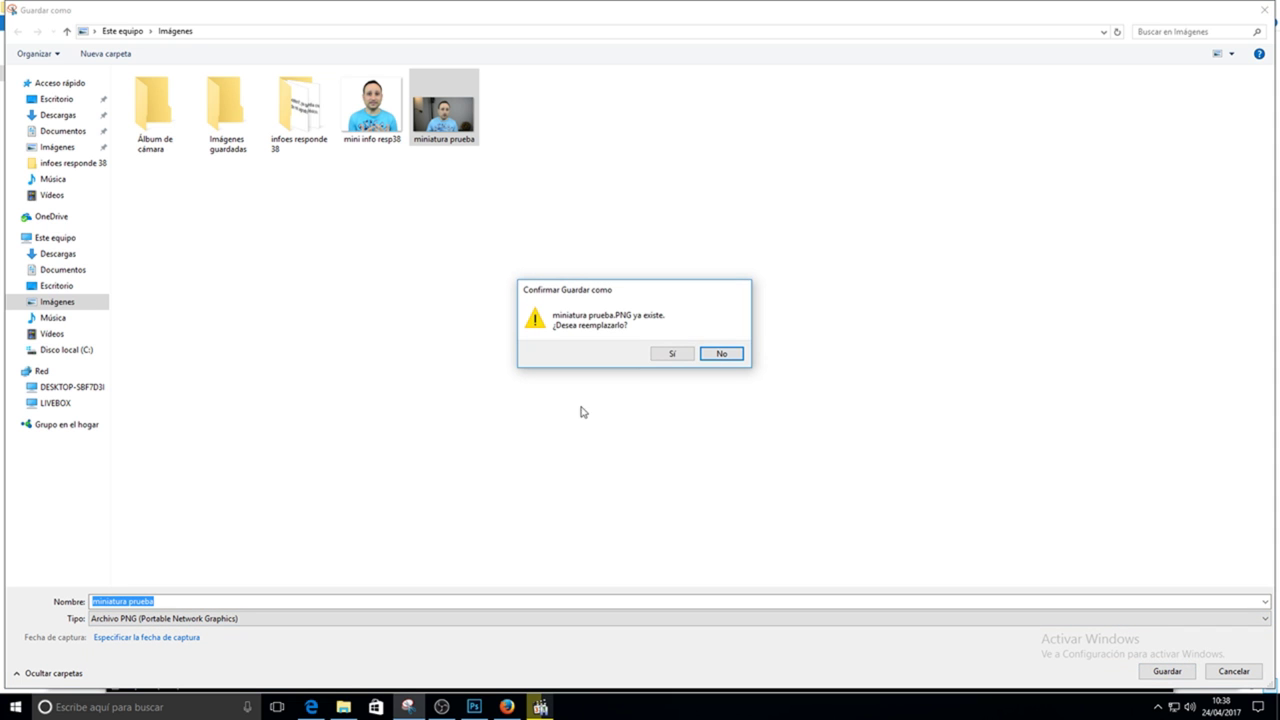
{"action": "left_click", "coordinate": [668, 354]}
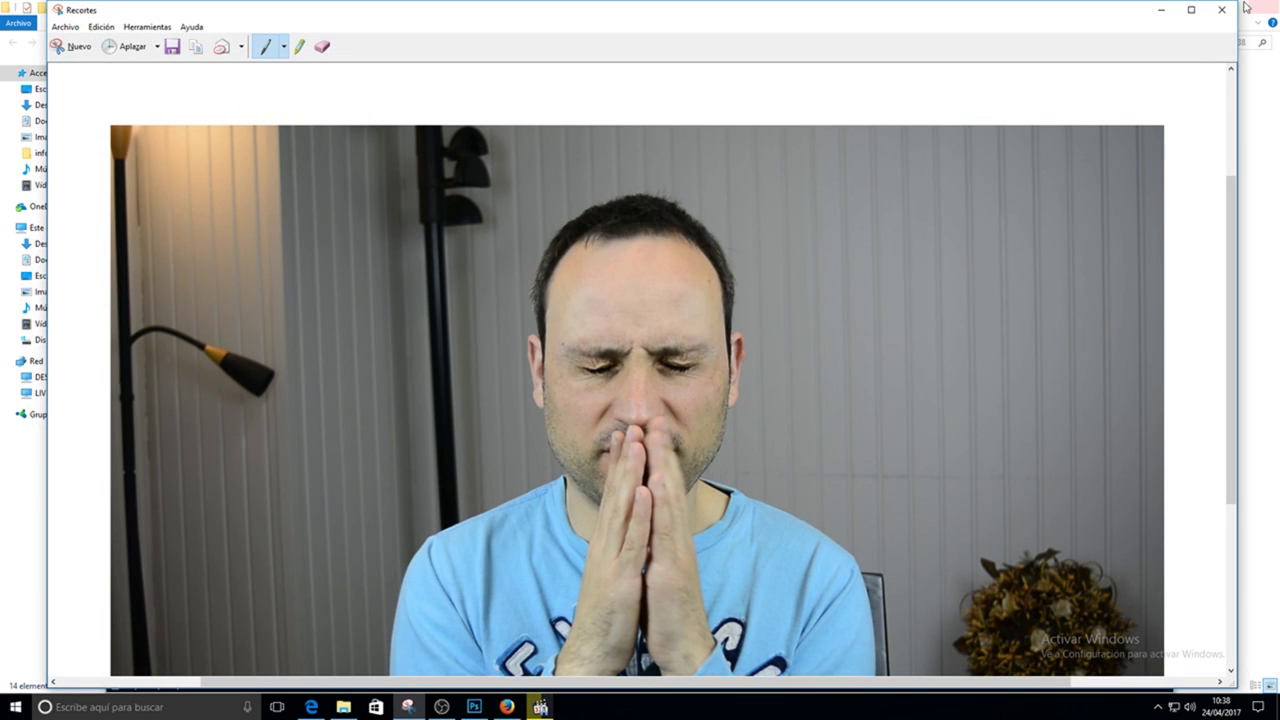
{"action": "left_click", "coordinate": [1228, 14]}
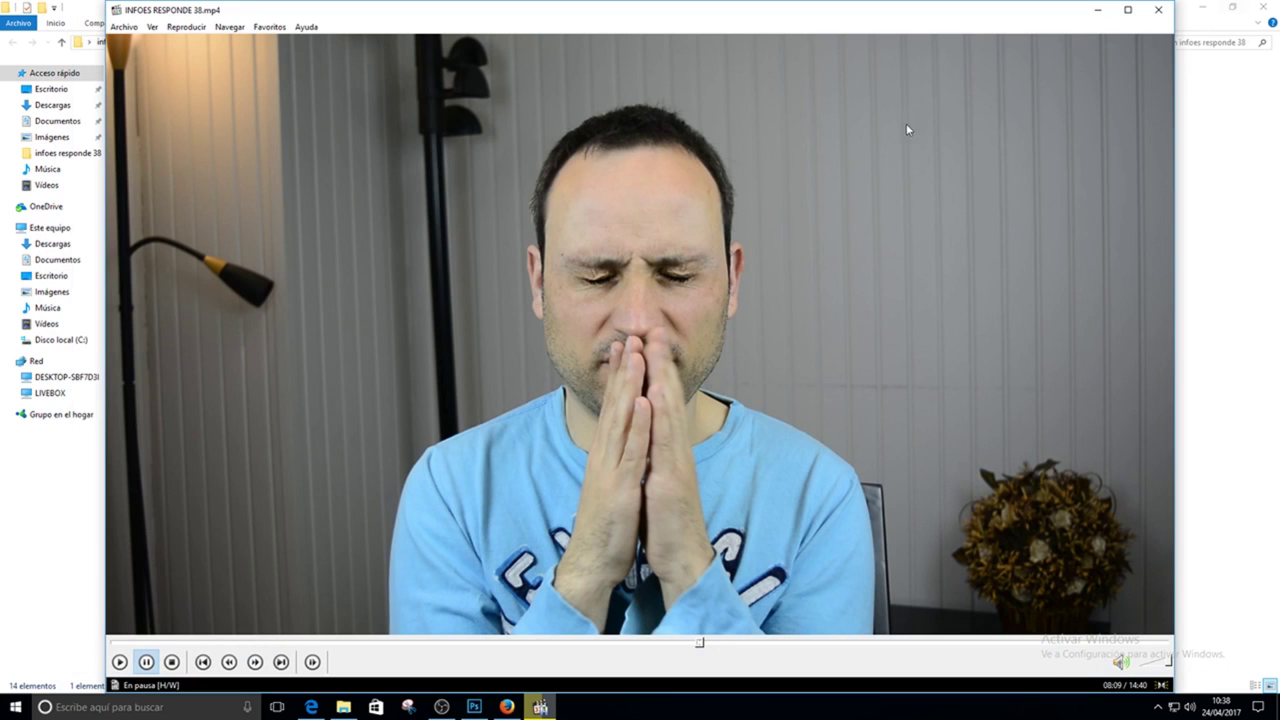
- Close the video player and folder window and return to Photoshop
{"action": "left_click", "coordinate": [1158, 12]}
{"action": "left_click", "coordinate": [1263, 8]}
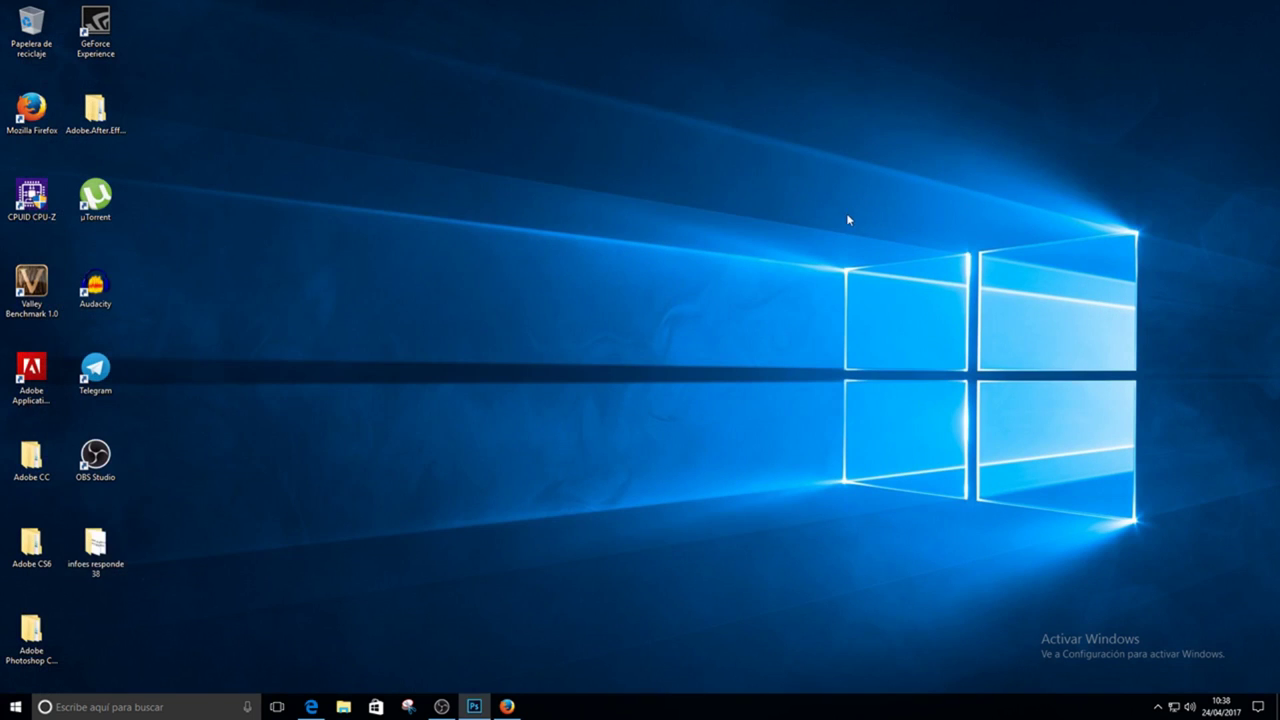
{"action": "left_click", "coordinate": [474, 706]}
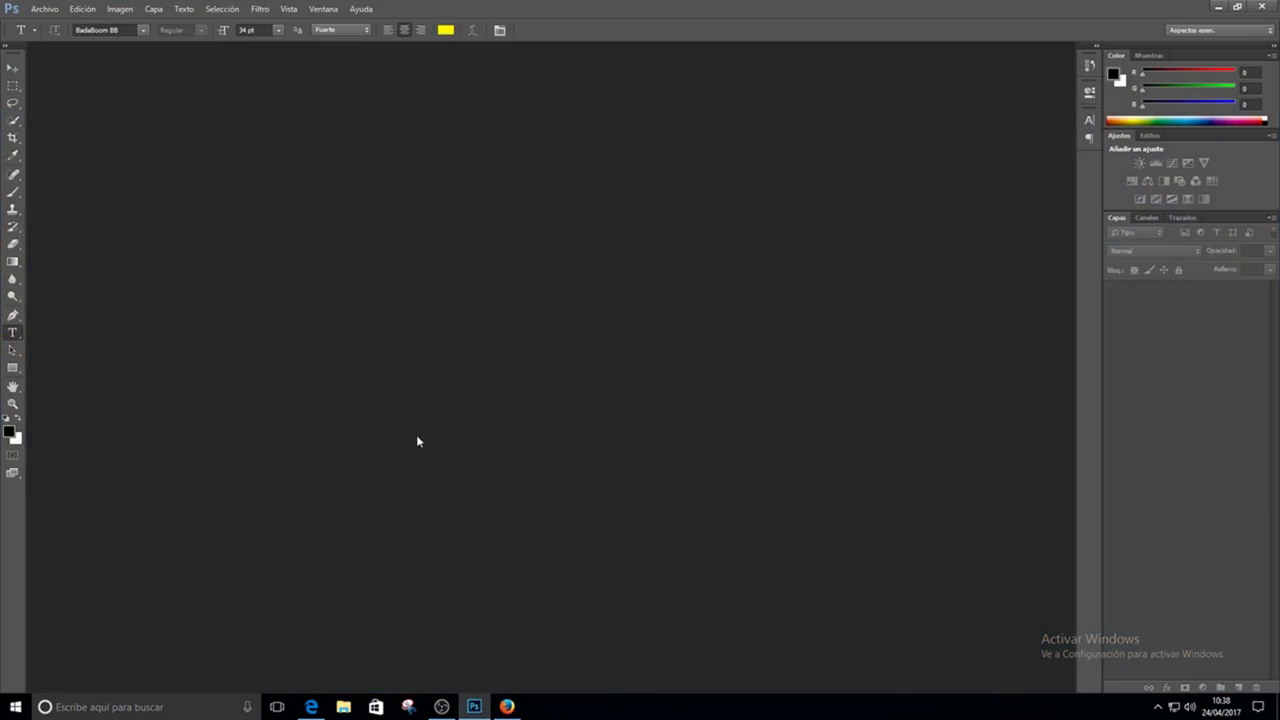
- Create a new transparent 1280 × 720 px document
{"action": "left_click", "coordinate": [52, 12]}
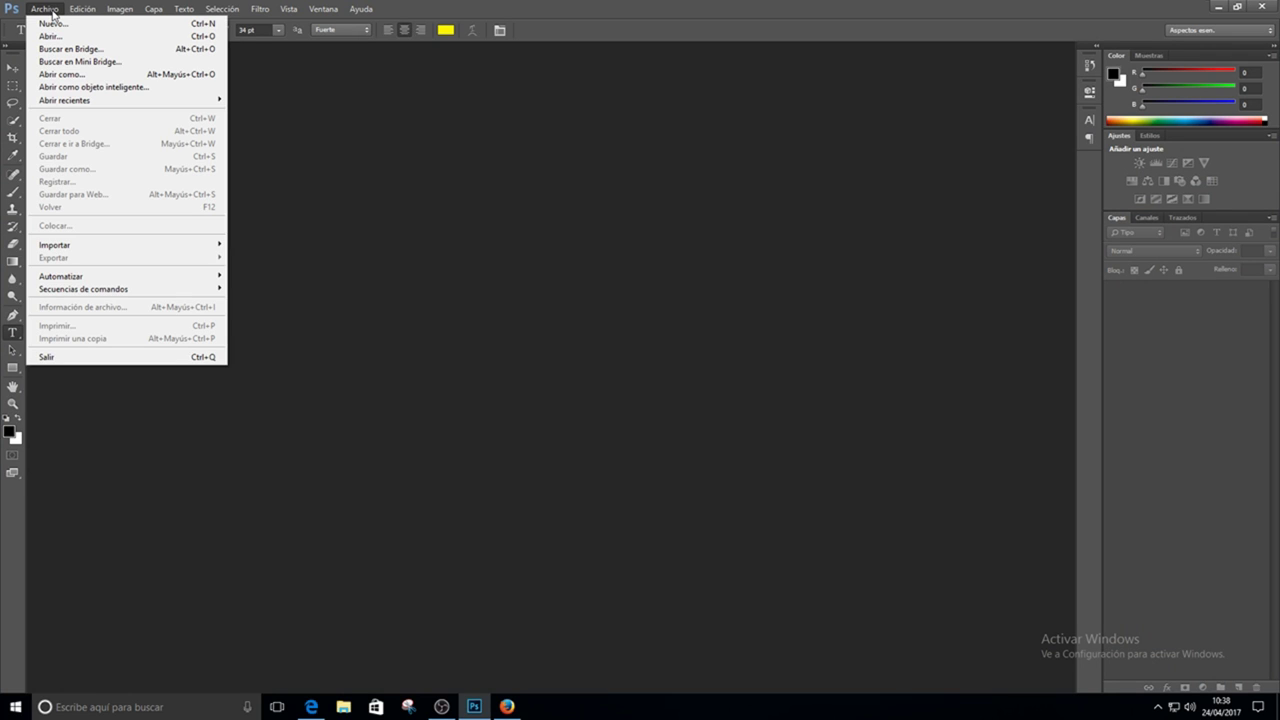
{"action": "left_click", "coordinate": [52, 23]}
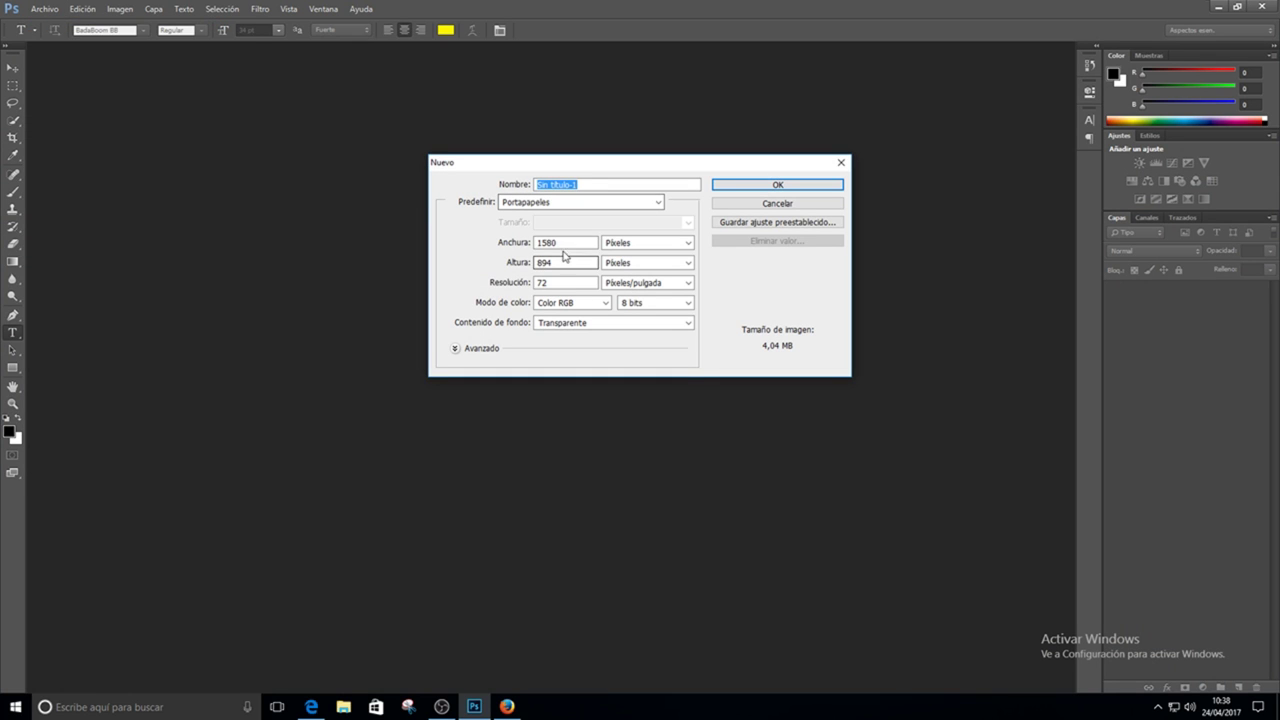
{"action": "double_click", "coordinate": [565, 243]}
{"action": "type", "text": "1280"}
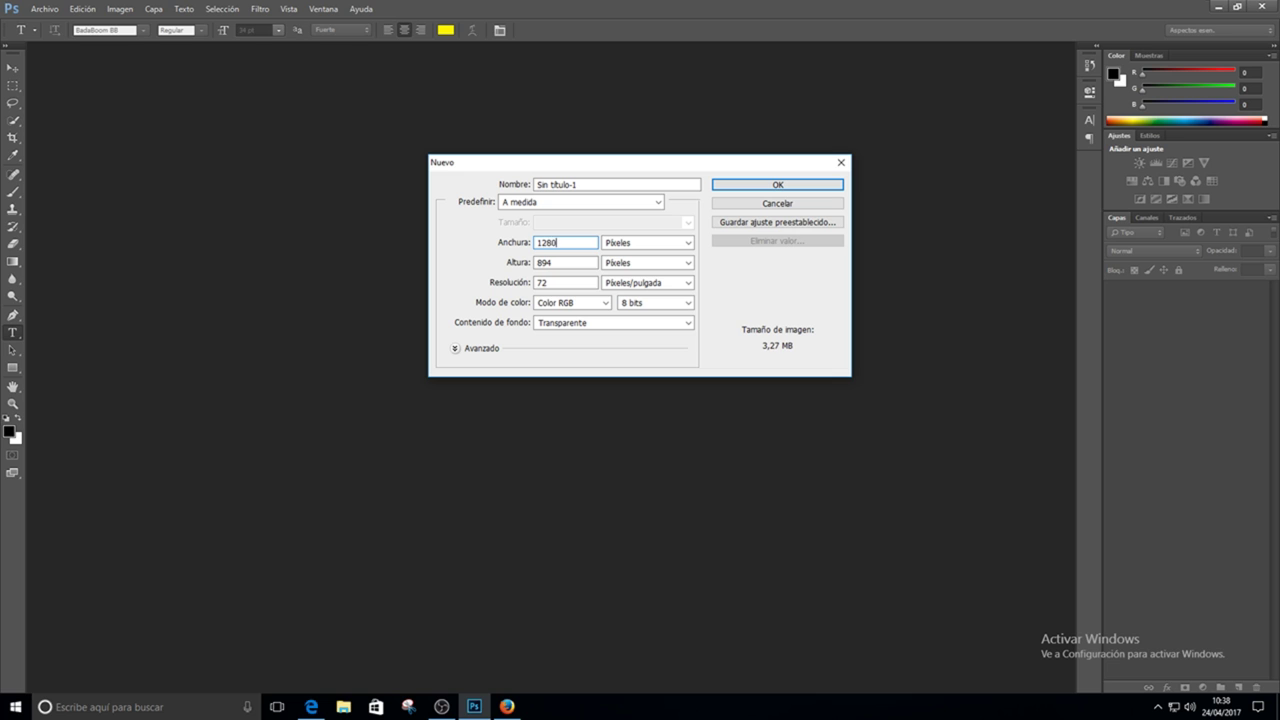
{"action": "double_click", "coordinate": [565, 263]}
{"action": "type", "text": "7"}
{"action": "type", "text": "20"}
{"action": "left_click", "coordinate": [763, 184]}
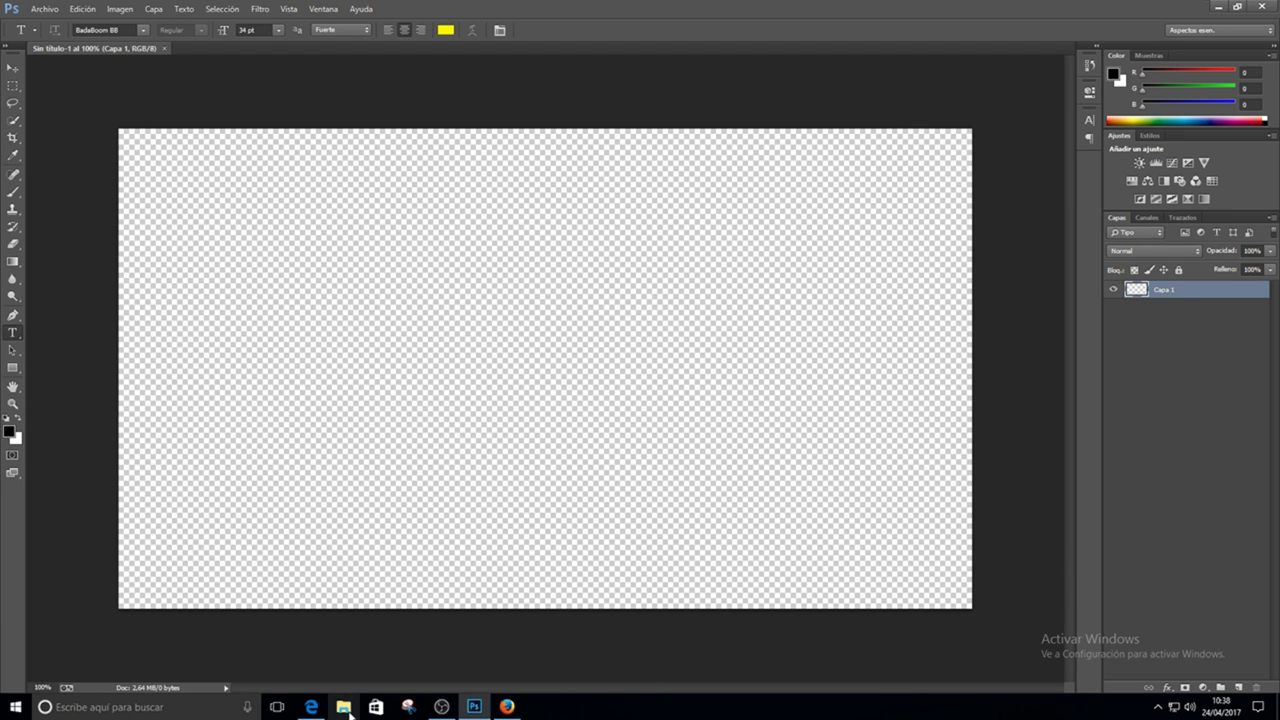
- Drag miniatura prueba from Imágenes onto the canvas and nudge it up-left
{"action": "left_click", "coordinate": [343, 707]}
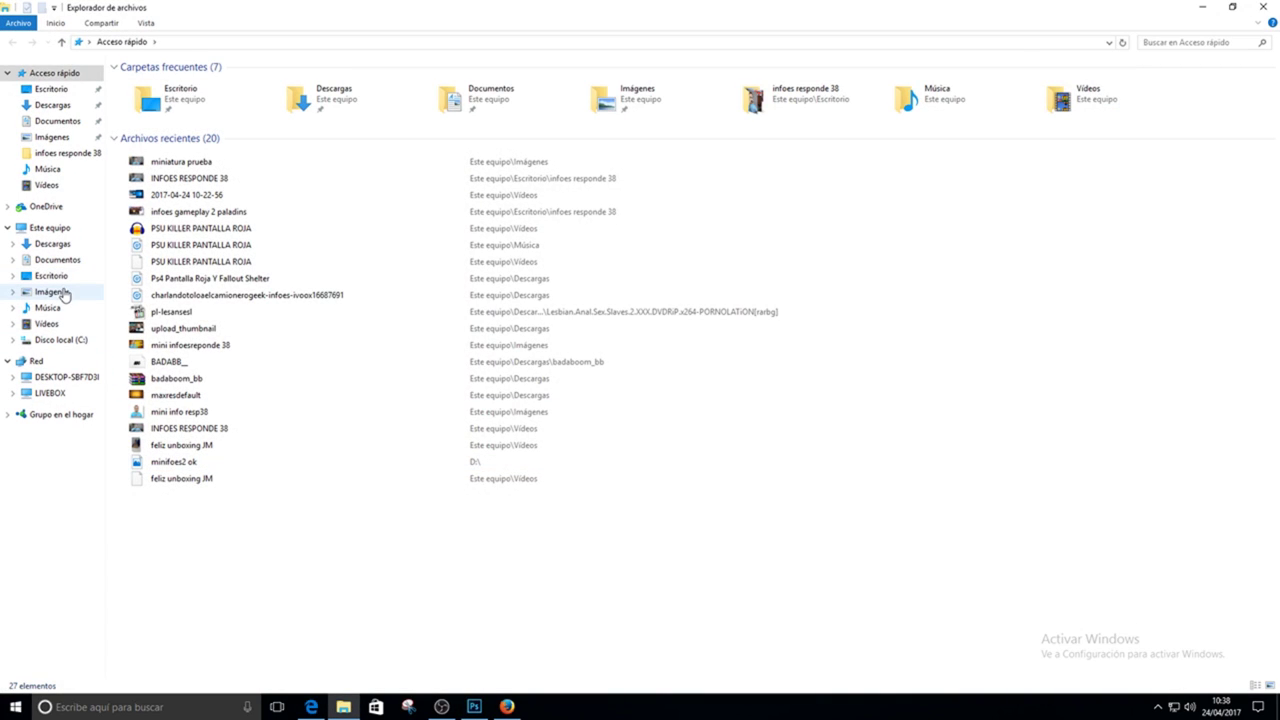
{"action": "left_click", "coordinate": [58, 292]}
{"action": "left_click_drag", "start_coordinate": [790, 125], "coordinate": [471, 492]}
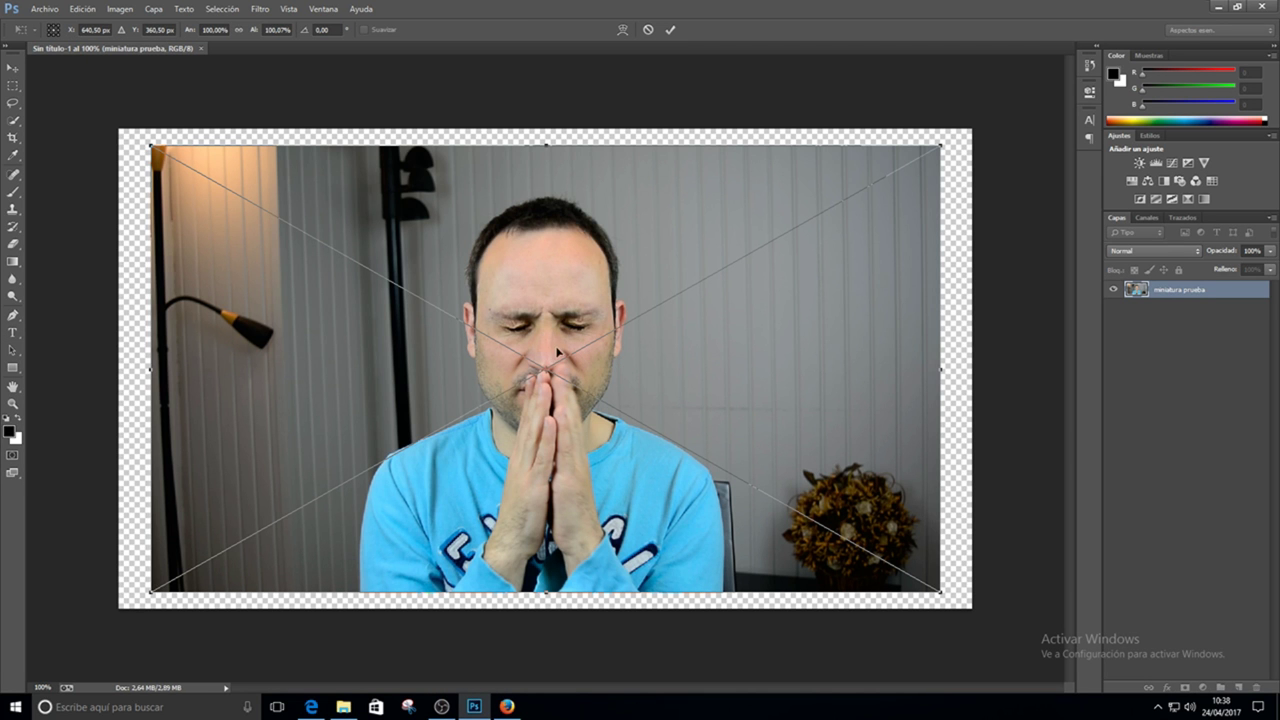
{"action": "left_click_drag", "start_coordinate": [559, 339], "coordinate": [529, 324]}
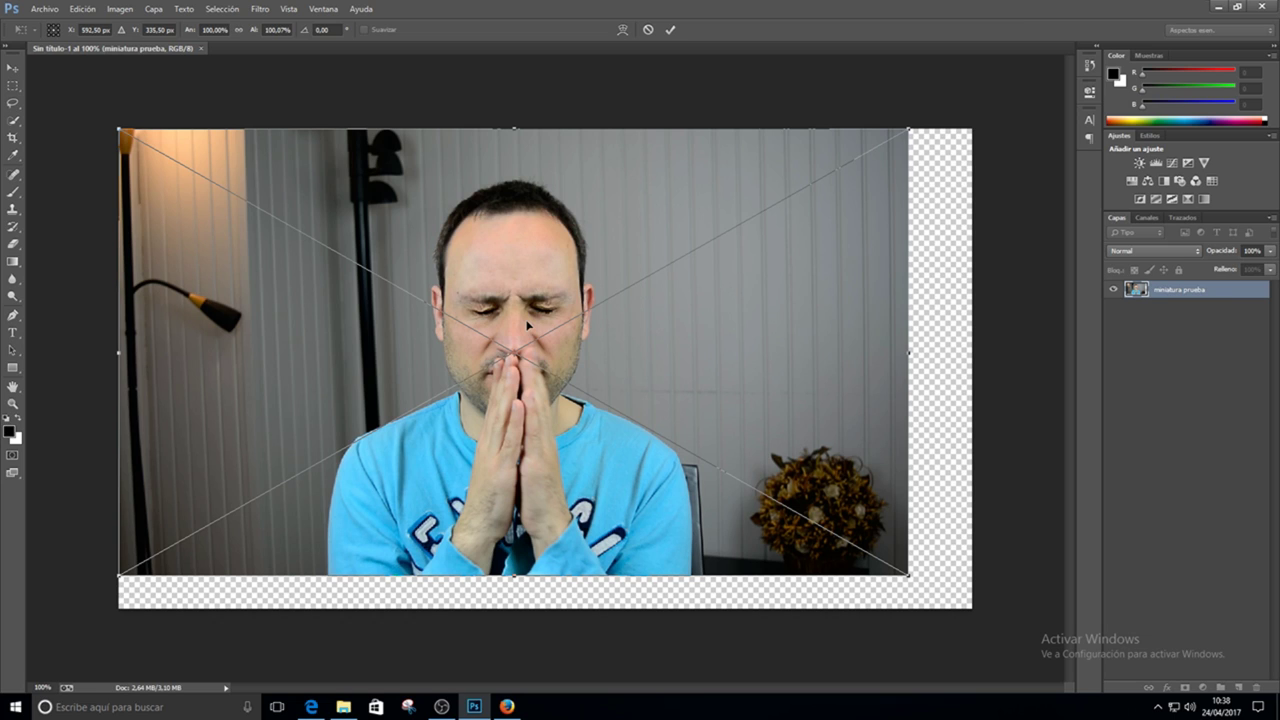
- Scale the photo proportionally to about 114% so it fills the canvas
{"action": "left_click", "coordinate": [239, 30]}
{"action": "mouse_move", "coordinate": [906, 576]}
{"action": "left_mouse_down"}
{"action": "mouse_move", "coordinate": [990, 647]}
{"action": "mouse_move", "coordinate": [1018, 650]}
{"action": "left_mouse_up"}
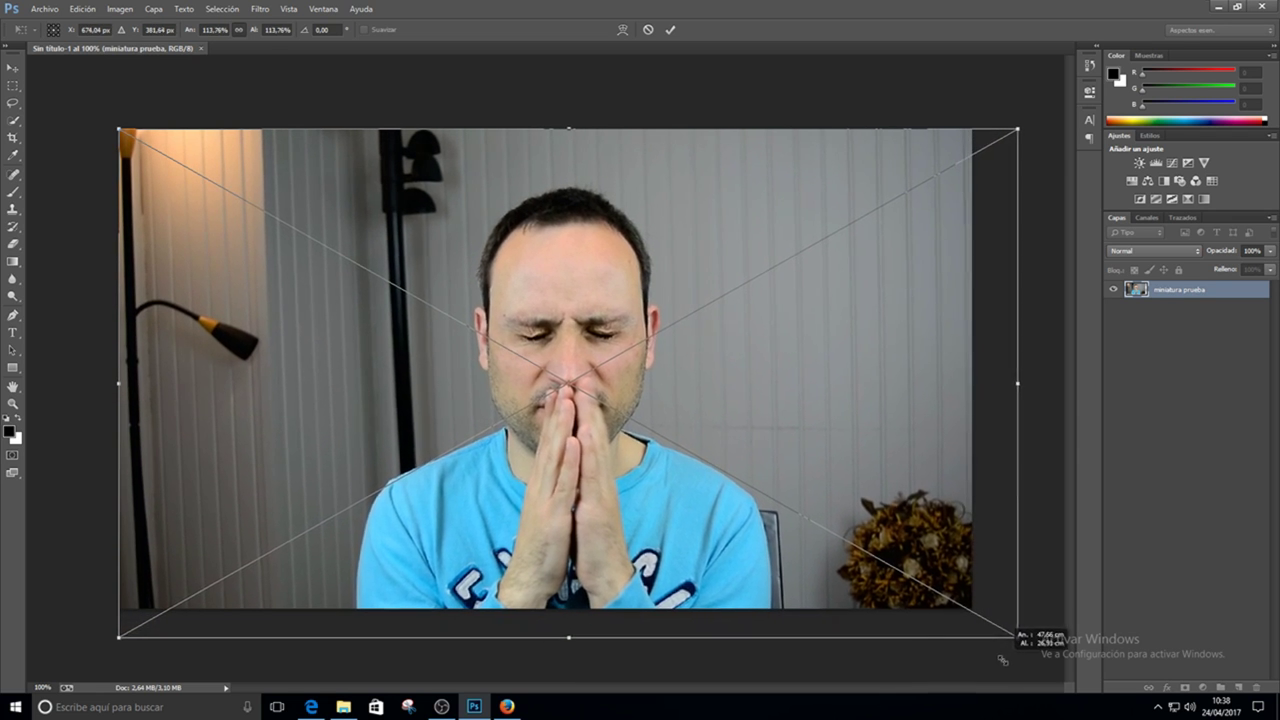
{"action": "left_click_drag", "start_coordinate": [811, 542], "coordinate": [818, 537]}
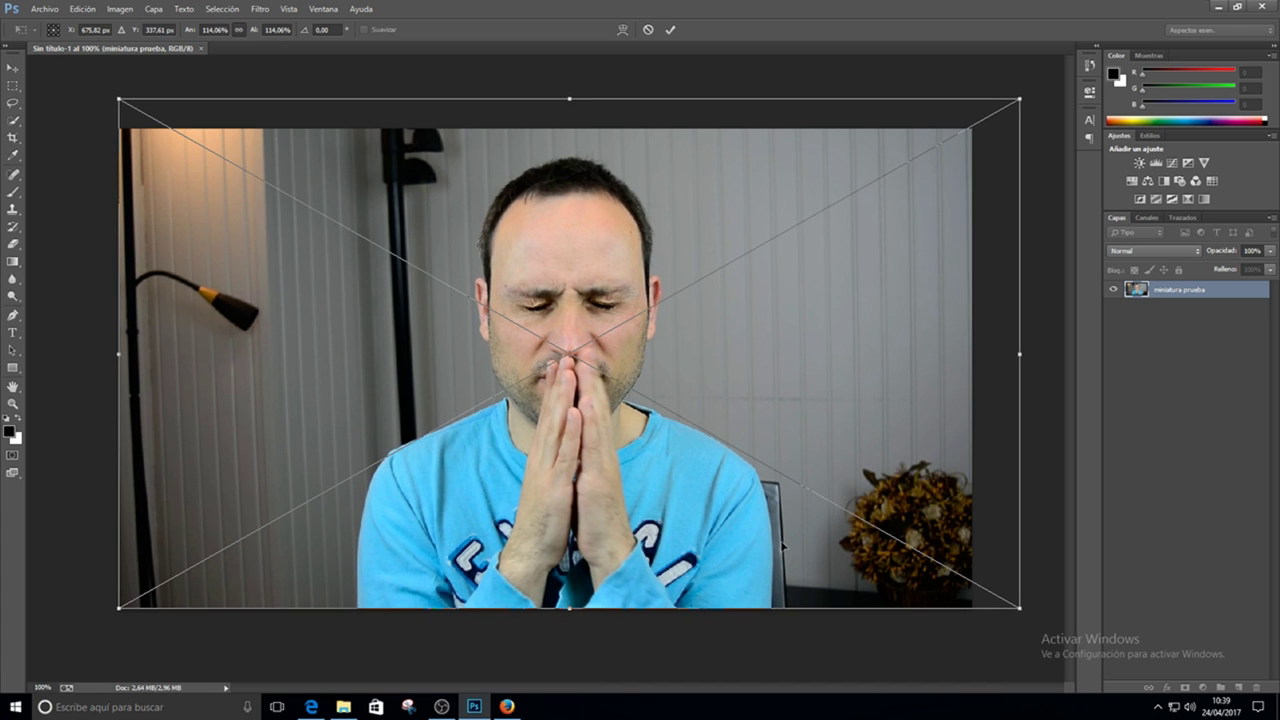
{"action": "key", "text": "Return"}
{"action": "key", "text": "t"}
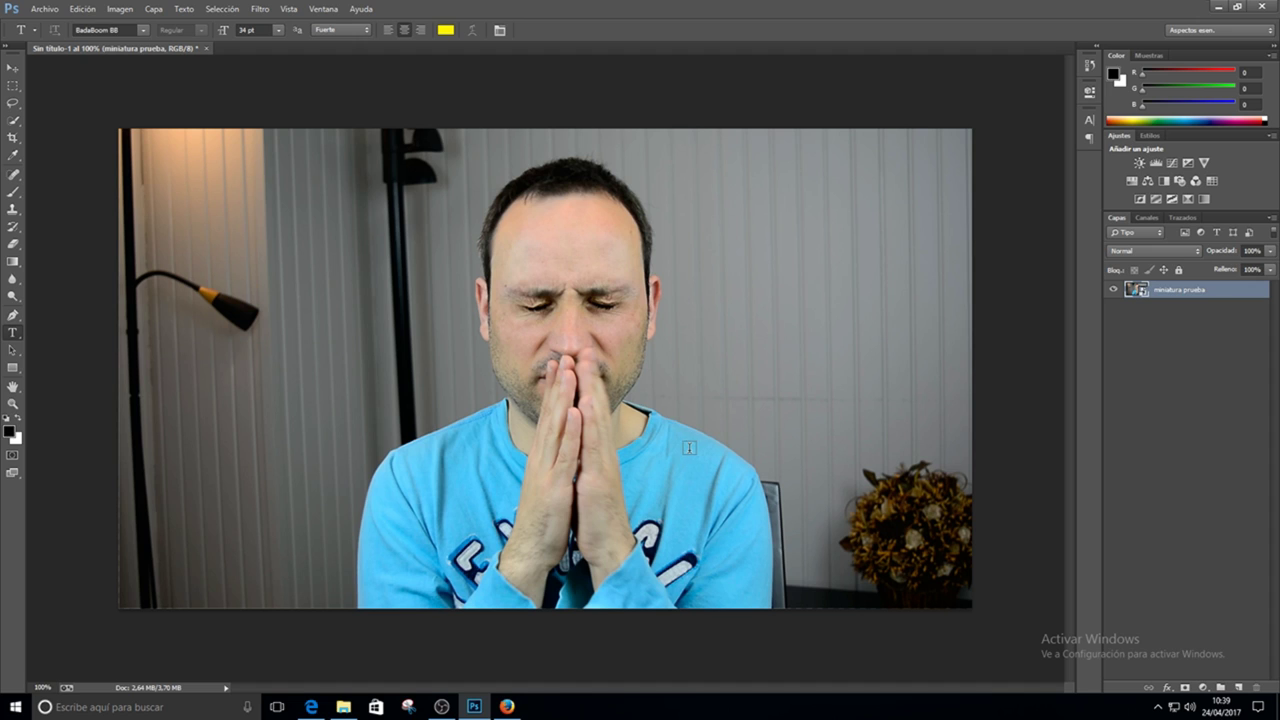
- Try selecting and deleting the wall area by the lamp, dismissing the smart object error
{"action": "left_click", "coordinate": [15, 122]}
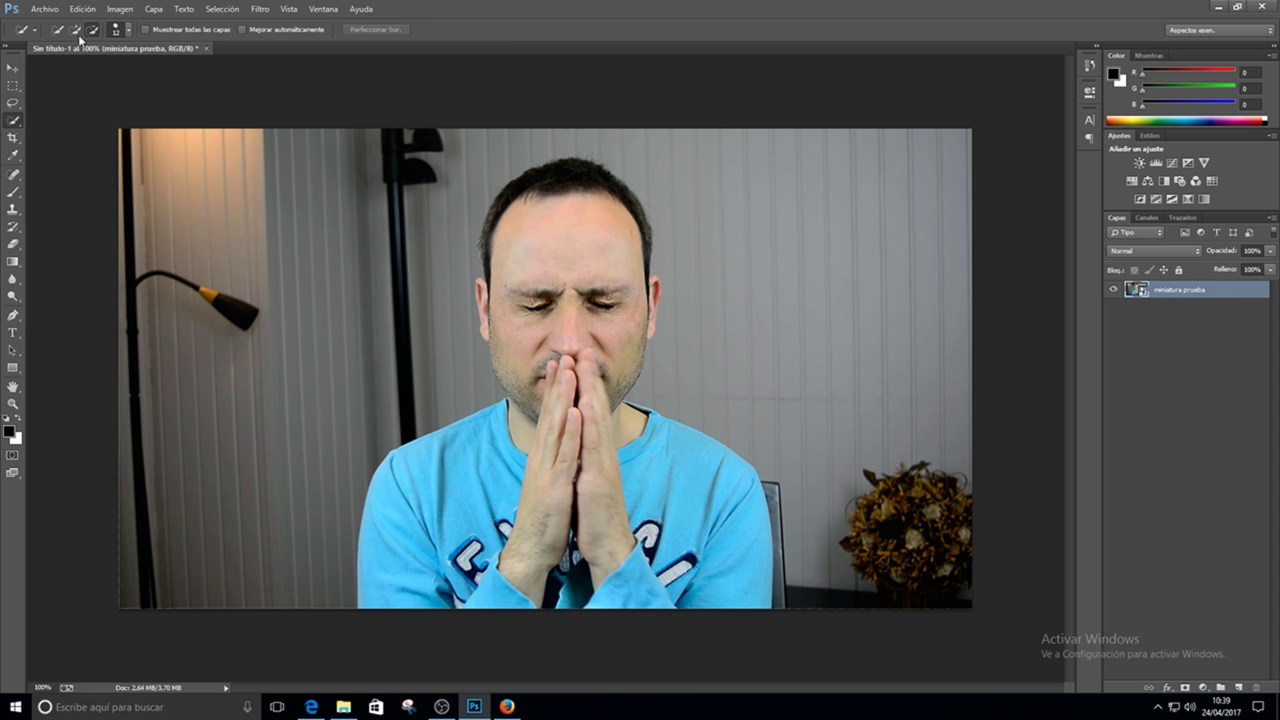
{"action": "left_click", "coordinate": [75, 29]}
{"action": "left_click", "coordinate": [279, 242]}
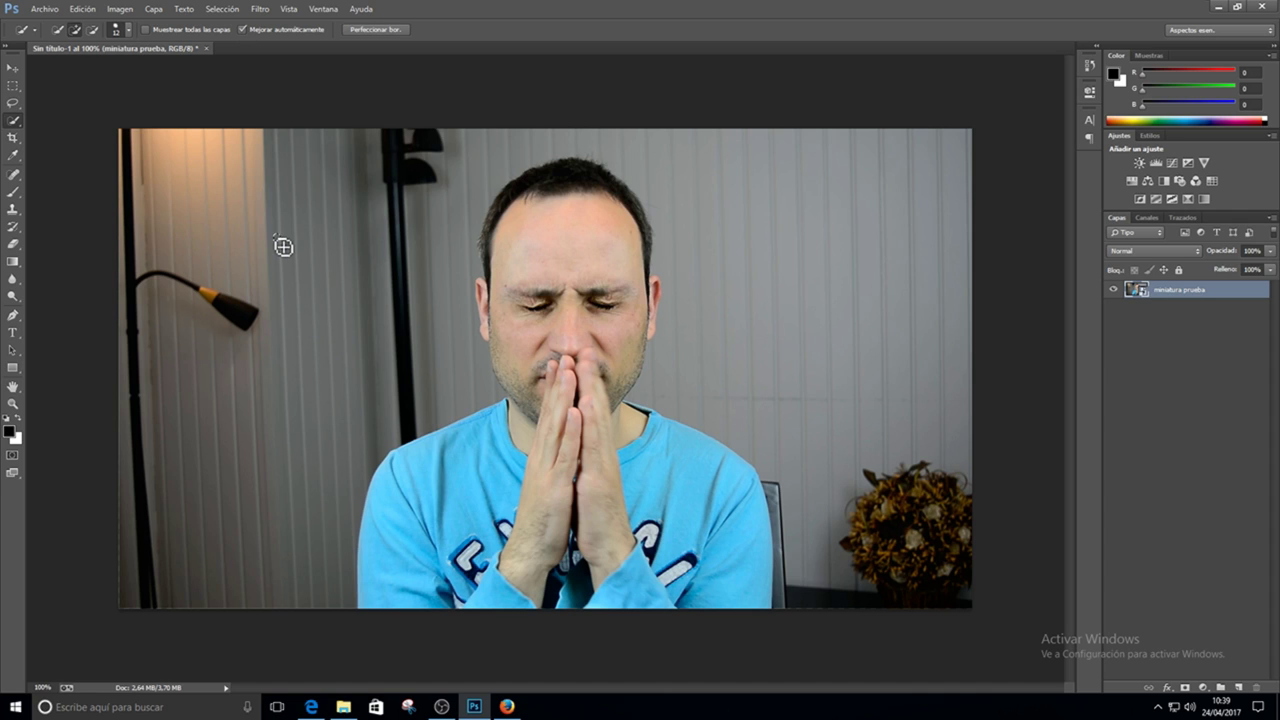
{"action": "left_click_drag", "start_coordinate": [283, 246], "coordinate": [249, 304]}
{"action": "key", "text": "Delete"}
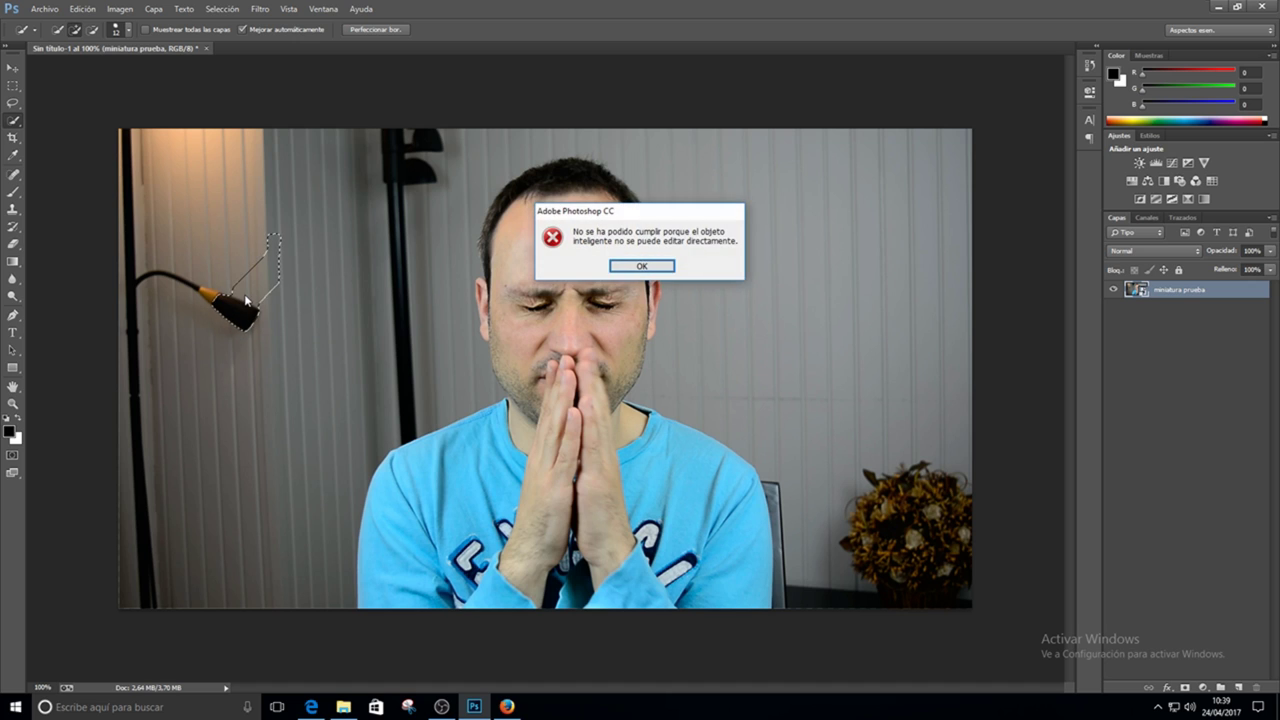
{"action": "left_click", "coordinate": [651, 269]}
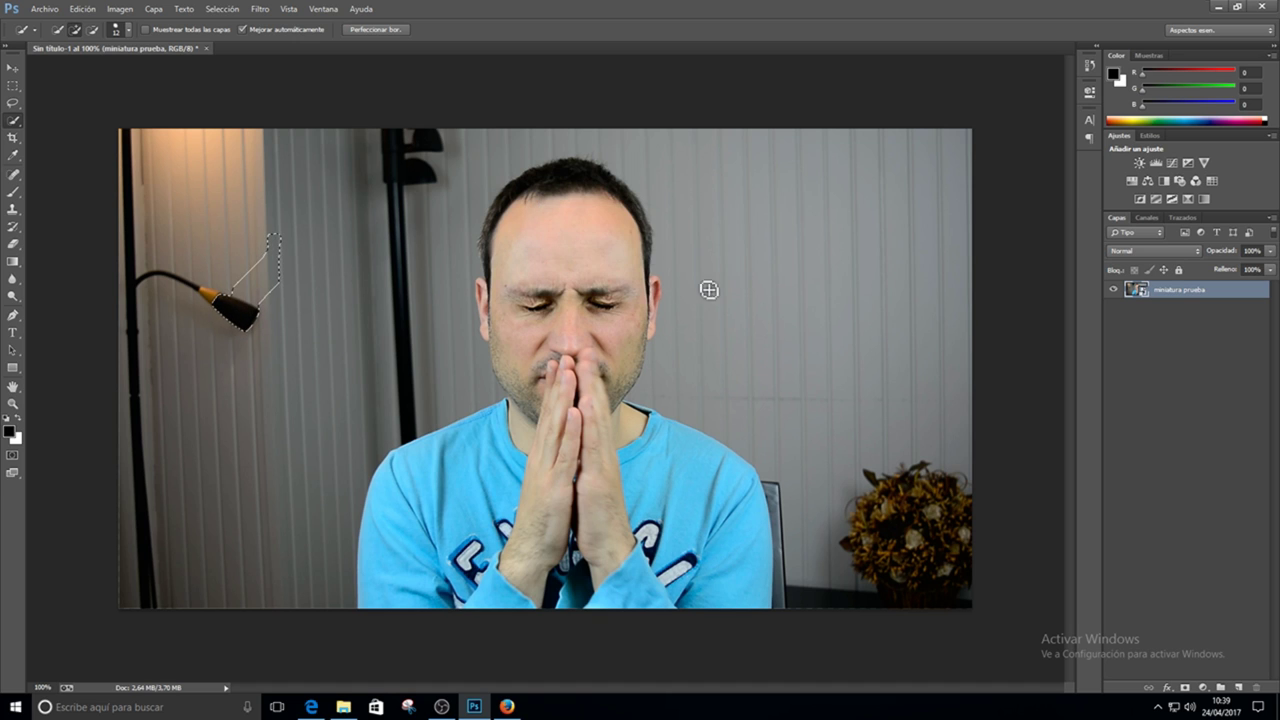
- Open the smart object's miniatura prueba.PNG, accepting the notice and colour profile
{"action": "double_click", "coordinate": [1145, 293]}
{"action": "left_click", "coordinate": [727, 293]}
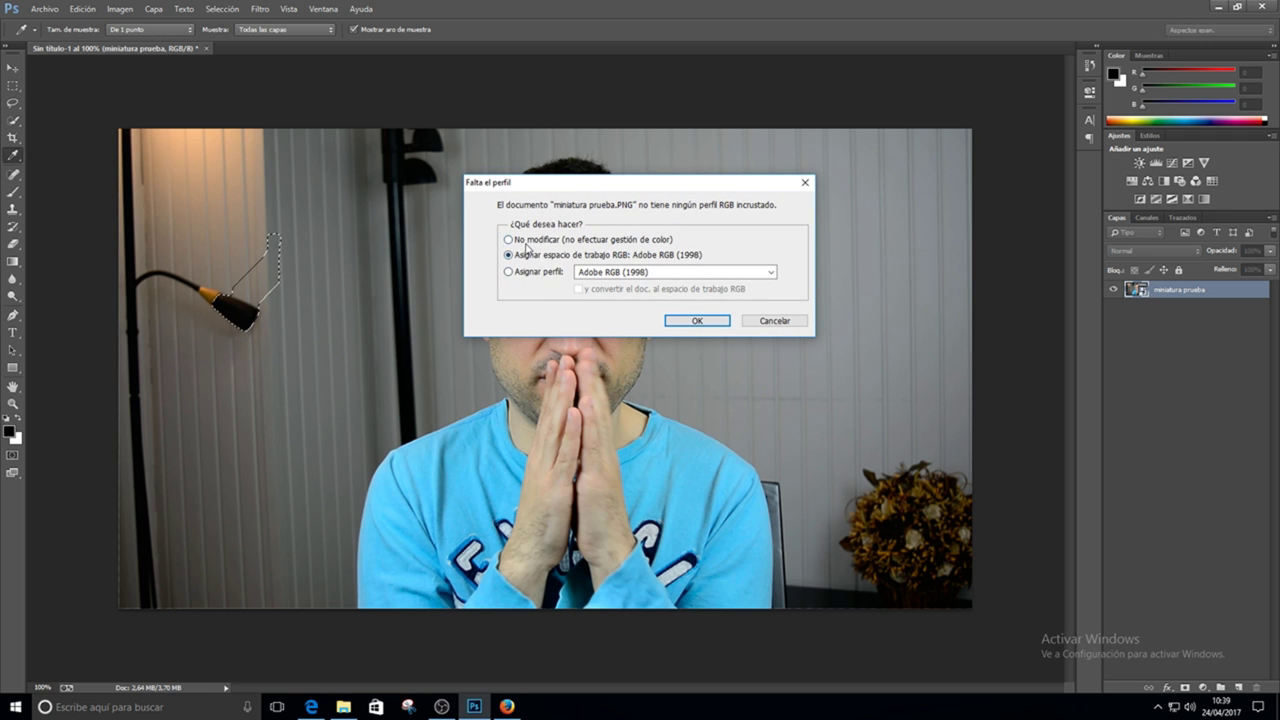
{"action": "left_click", "coordinate": [688, 321]}
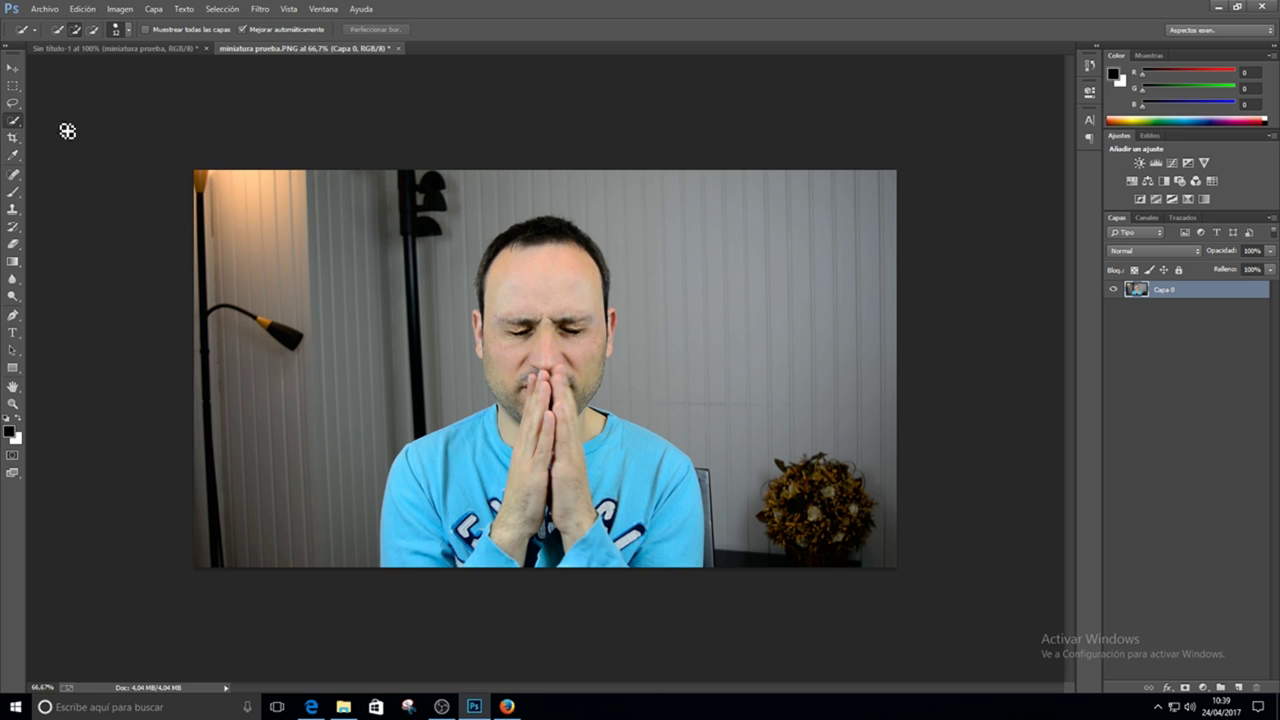
- With a 22 px Quick Selection brush, select and delete the left wall strip with the lamp
{"action": "left_click", "coordinate": [128, 32]}
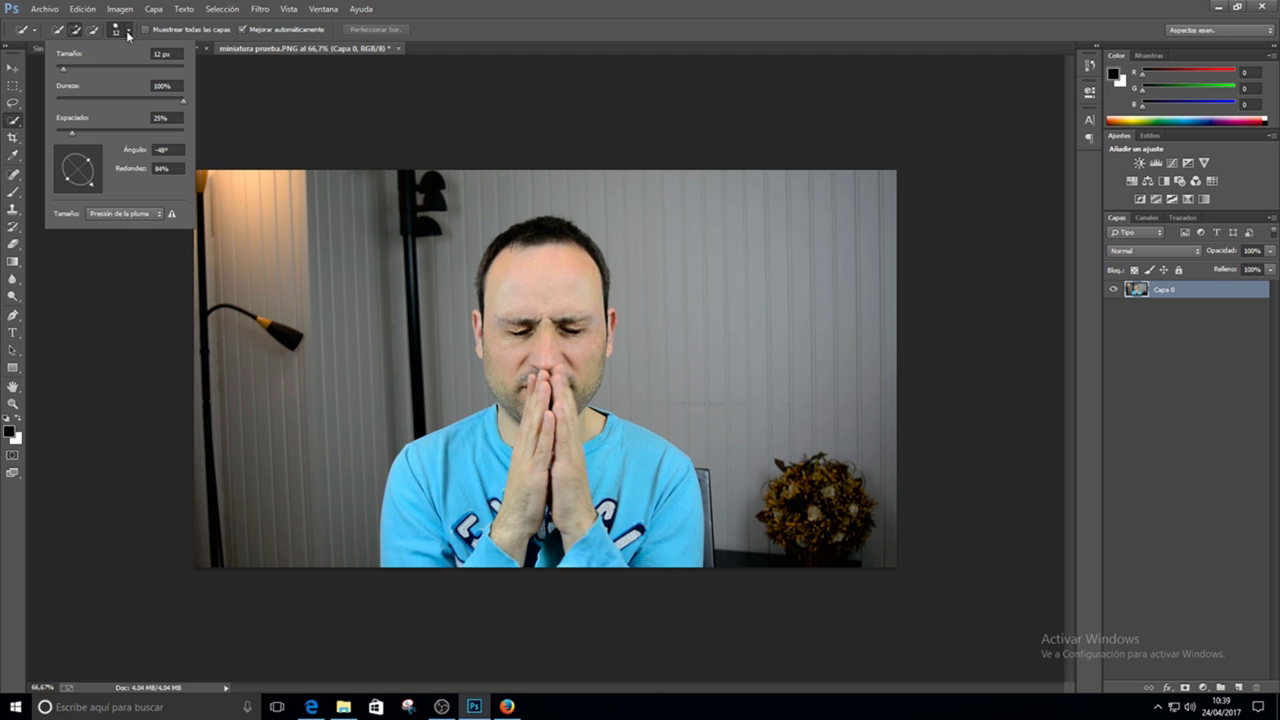
{"action": "left_click_drag", "start_coordinate": [67, 68], "coordinate": [68, 68]}
{"action": "left_click", "coordinate": [126, 254]}
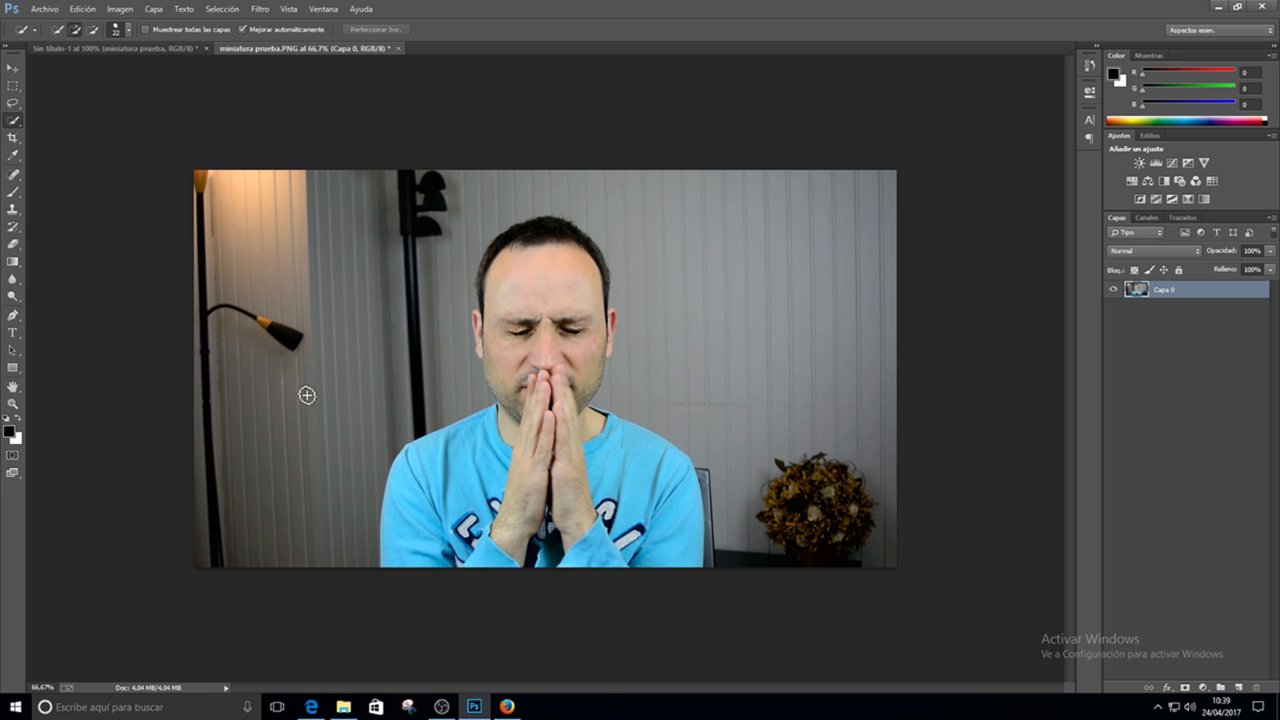
{"action": "left_click_drag", "start_coordinate": [366, 269], "coordinate": [292, 432]}
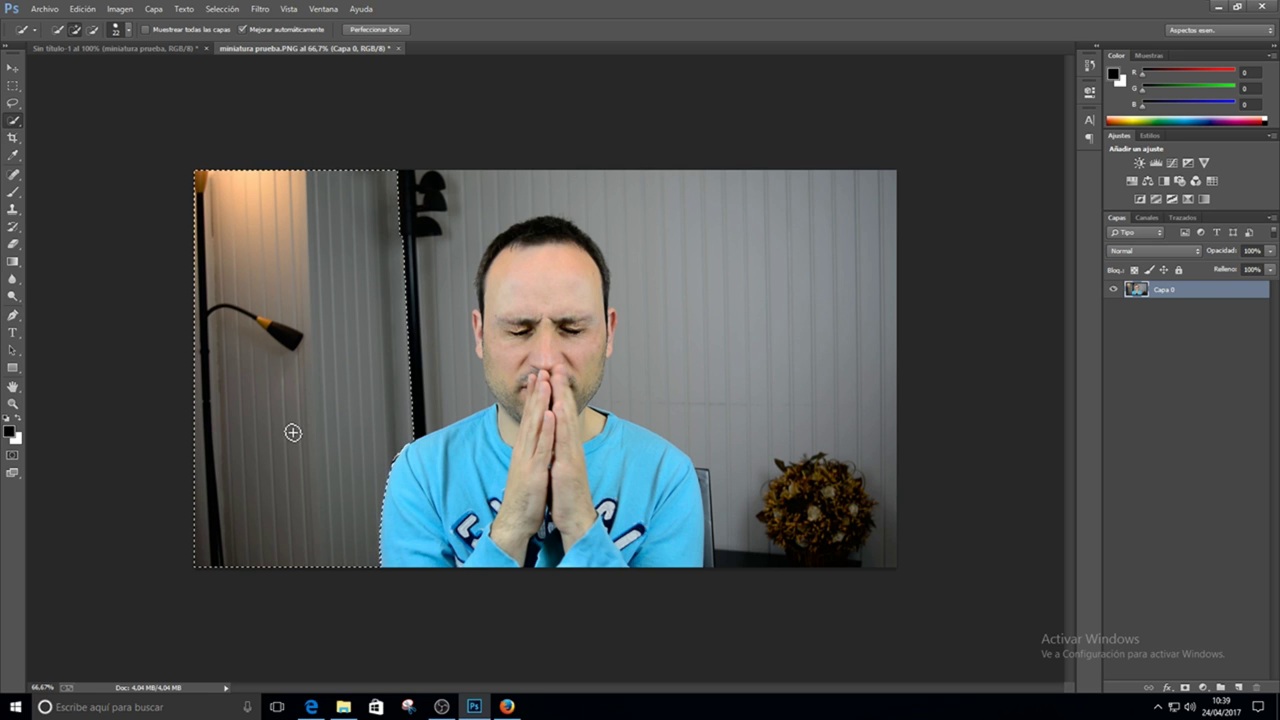
{"action": "key", "text": "Delete"}
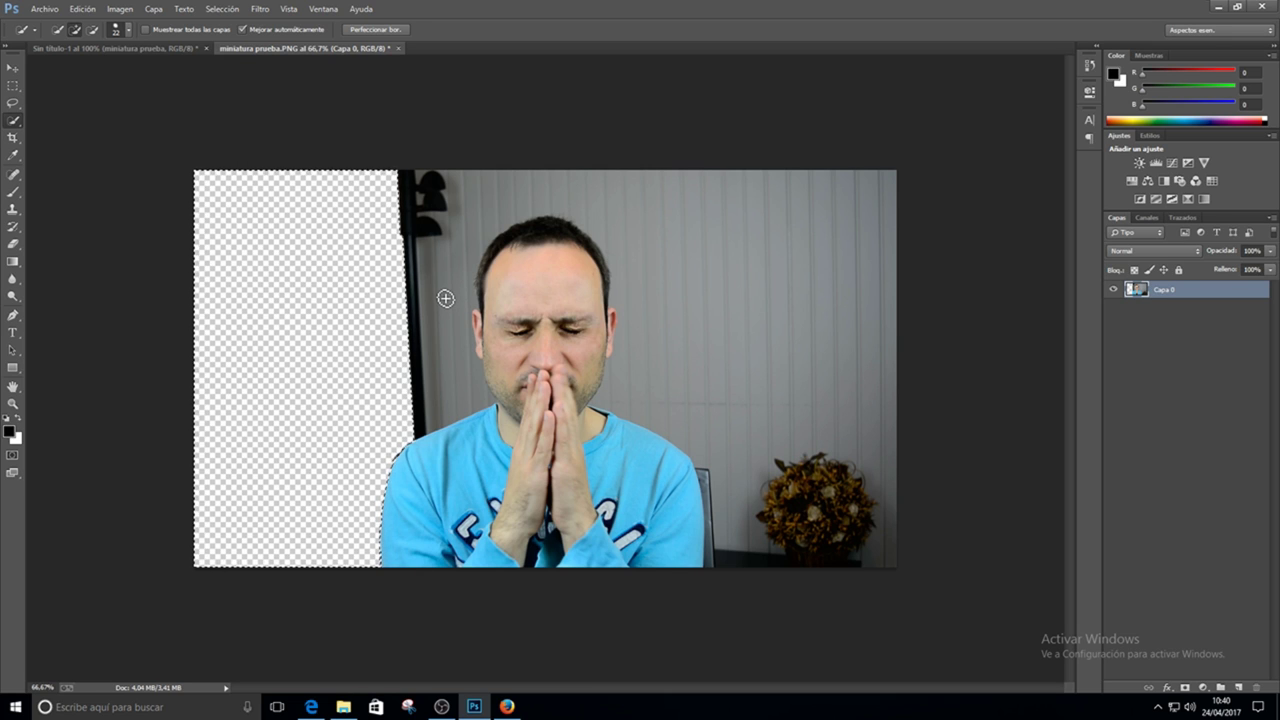
- Erase the wall and plant right of the man, keeping his cheek, jaw and ear intact
{"action": "mouse_move", "coordinate": [726, 526]}
{"action": "left_mouse_down"}
{"action": "mouse_move", "coordinate": [694, 357]}
{"action": "mouse_move", "coordinate": [629, 314]}
{"action": "mouse_move", "coordinate": [601, 332]}
{"action": "left_mouse_up"}
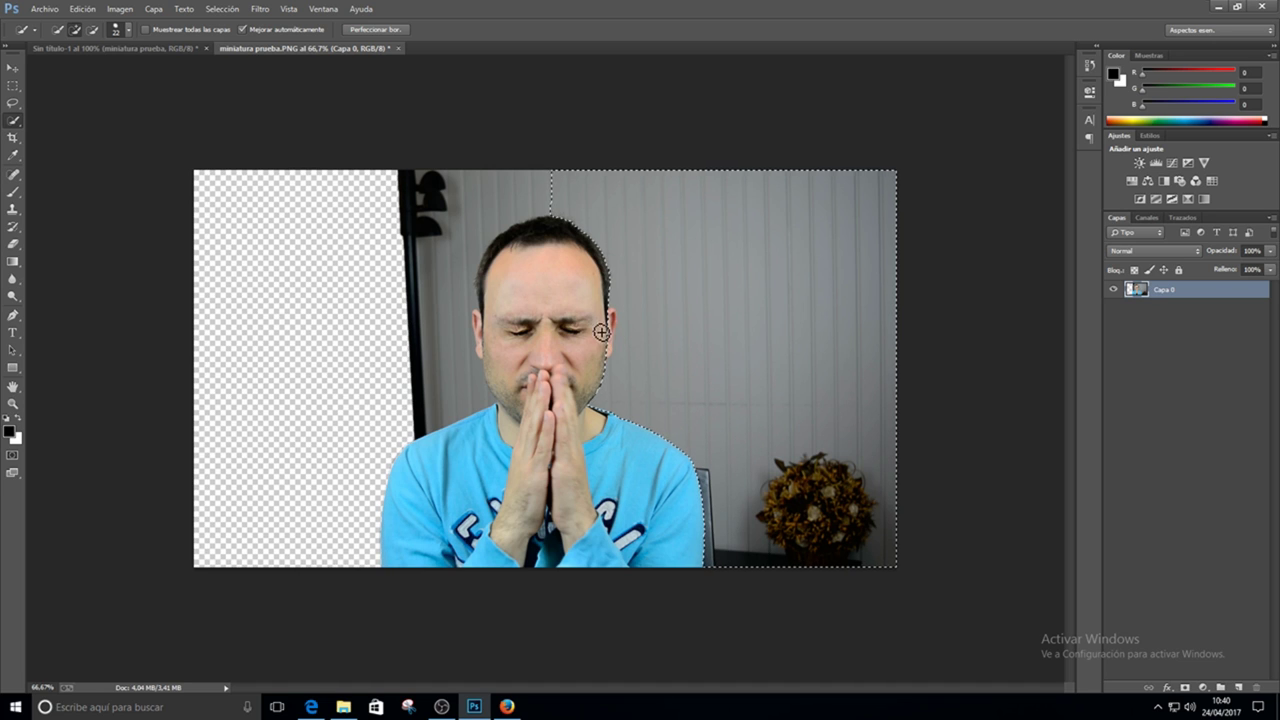
{"action": "left_click", "coordinate": [93, 29]}
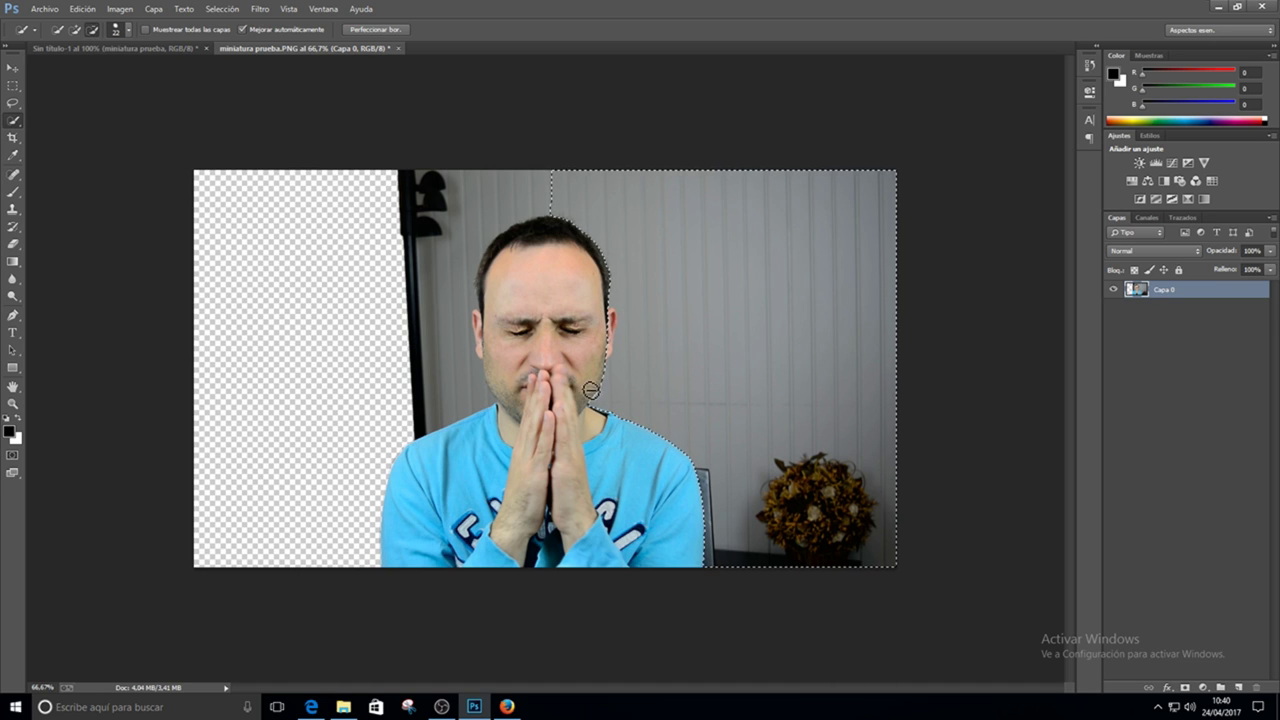
{"action": "mouse_move", "coordinate": [590, 390]}
{"action": "left_mouse_down"}
{"action": "mouse_move", "coordinate": [614, 320]}
{"action": "mouse_move", "coordinate": [612, 350]}
{"action": "left_mouse_up"}
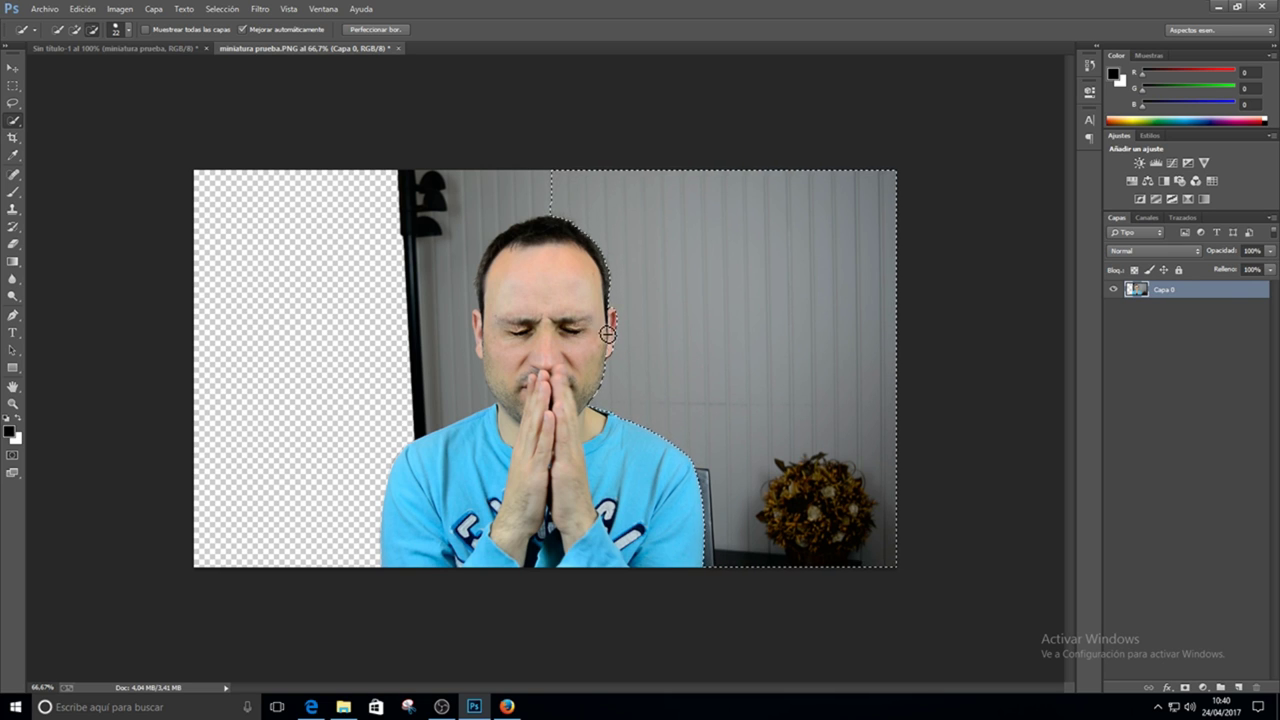
{"action": "left_click", "coordinate": [607, 334]}
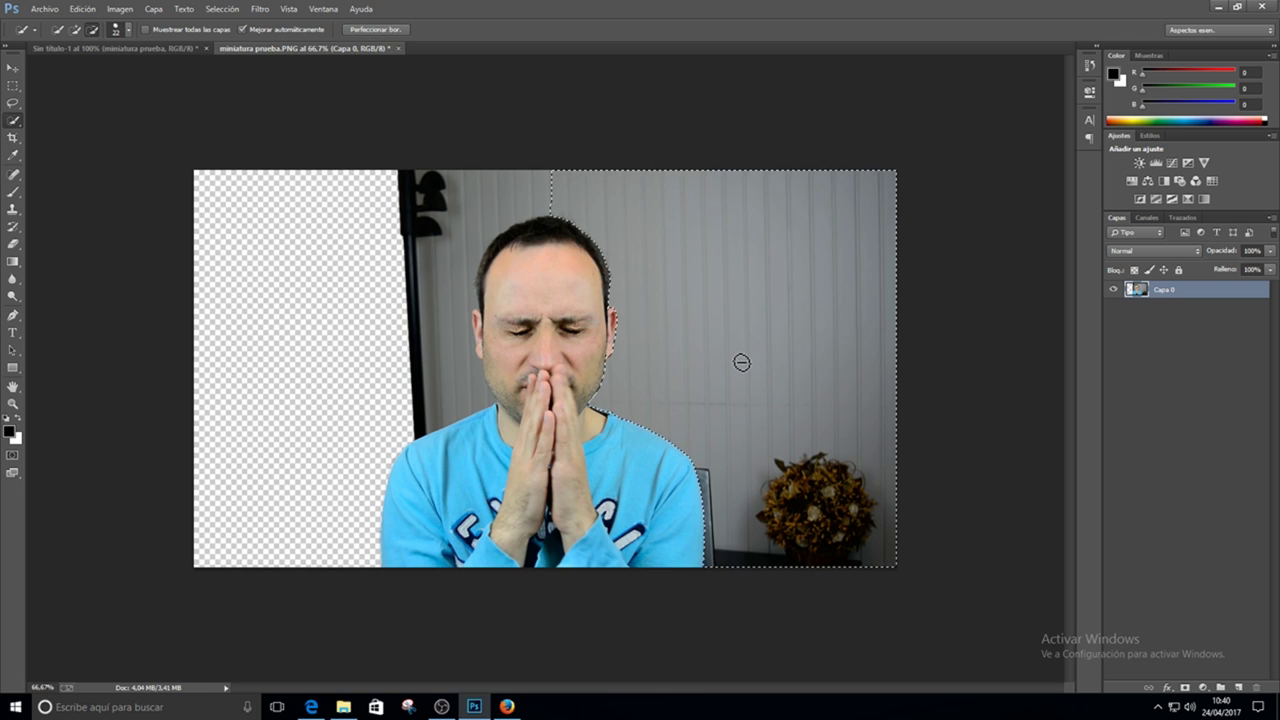
{"action": "key", "text": "Delete"}
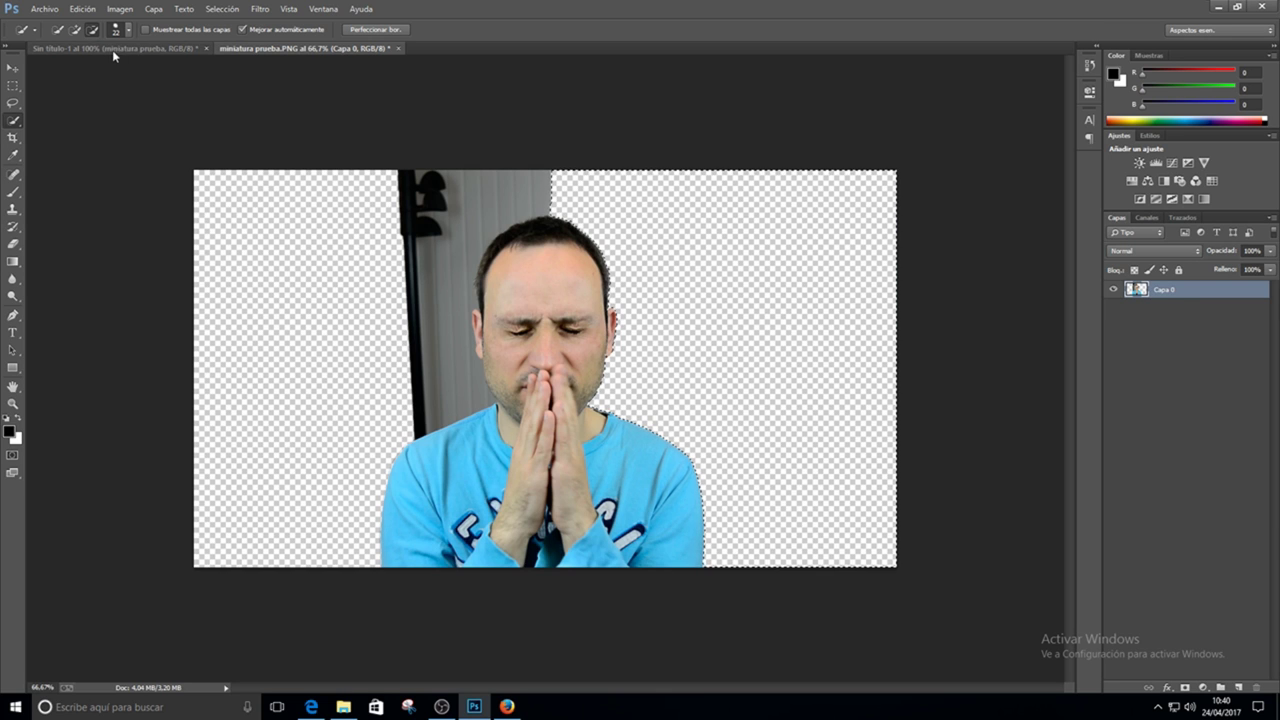
- Add the pole and wall strip left of the head to the selection
{"action": "left_click", "coordinate": [75, 29]}
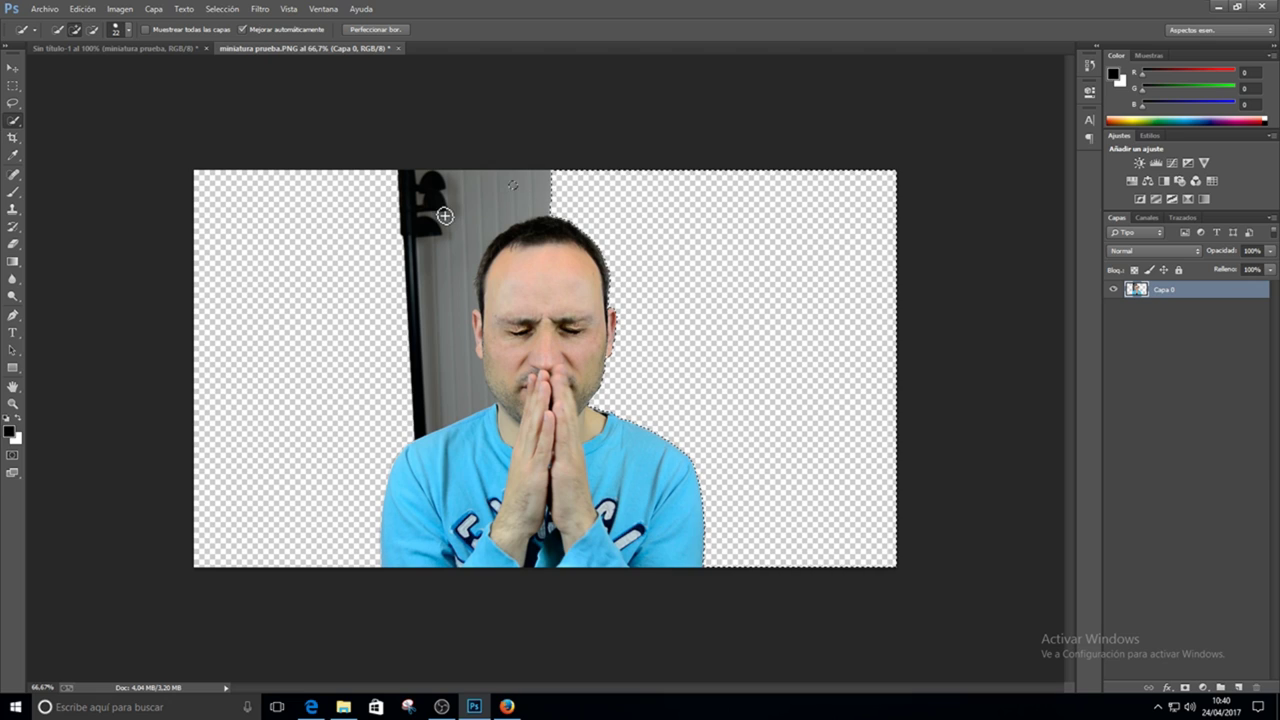
{"action": "left_click_drag", "start_coordinate": [457, 200], "coordinate": [486, 366]}
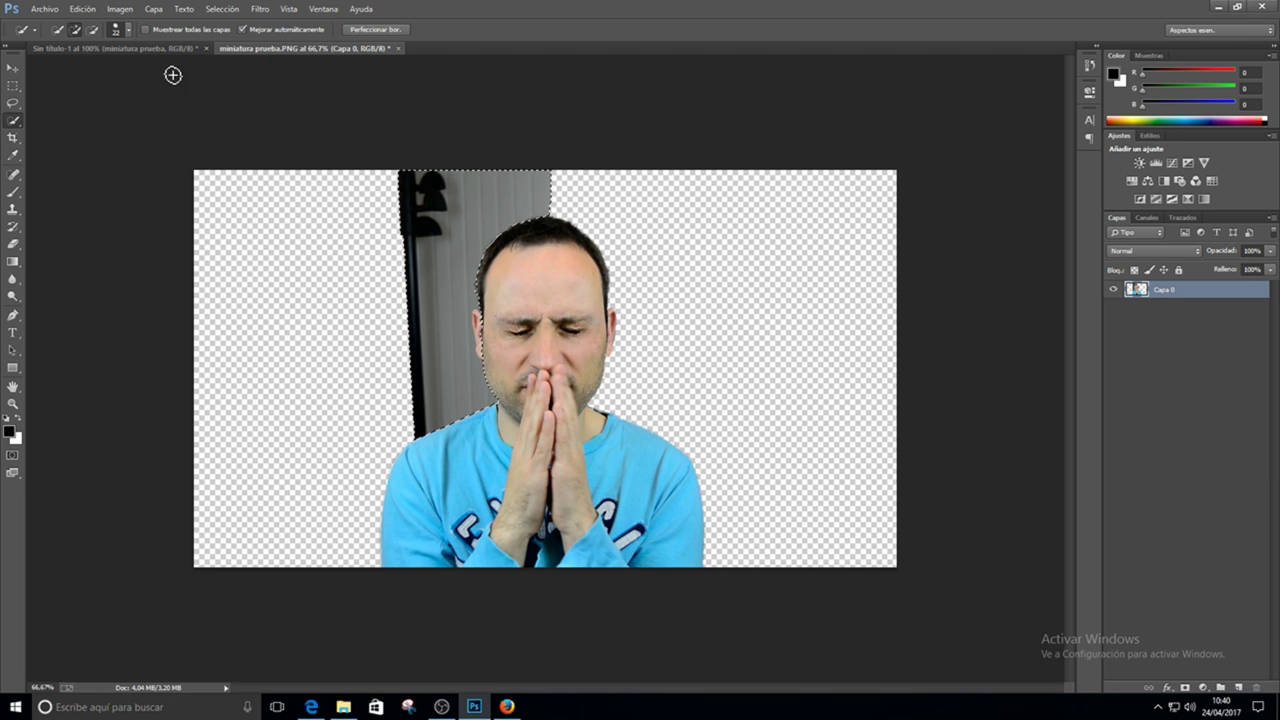
{"action": "left_click", "coordinate": [93, 29]}
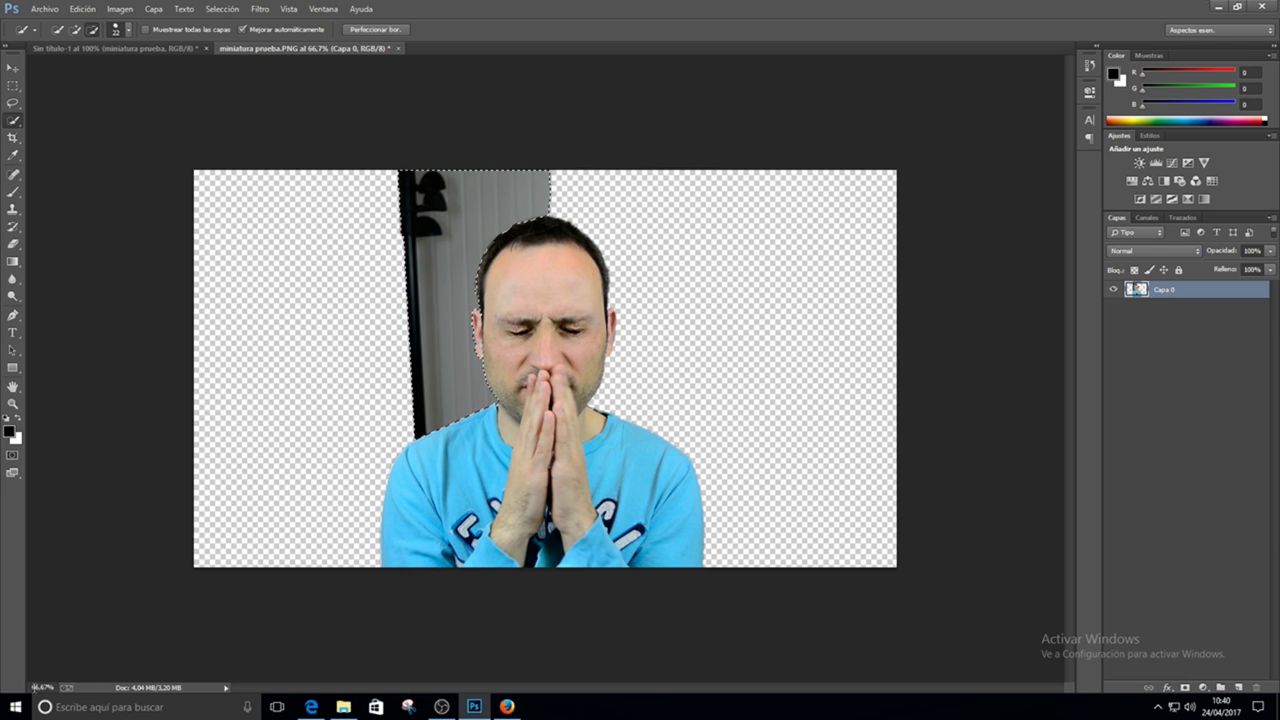
- Zoom to 266,67% and refine the pole selection with a smaller subtract brush
{"action": "left_click", "coordinate": [40, 687]}
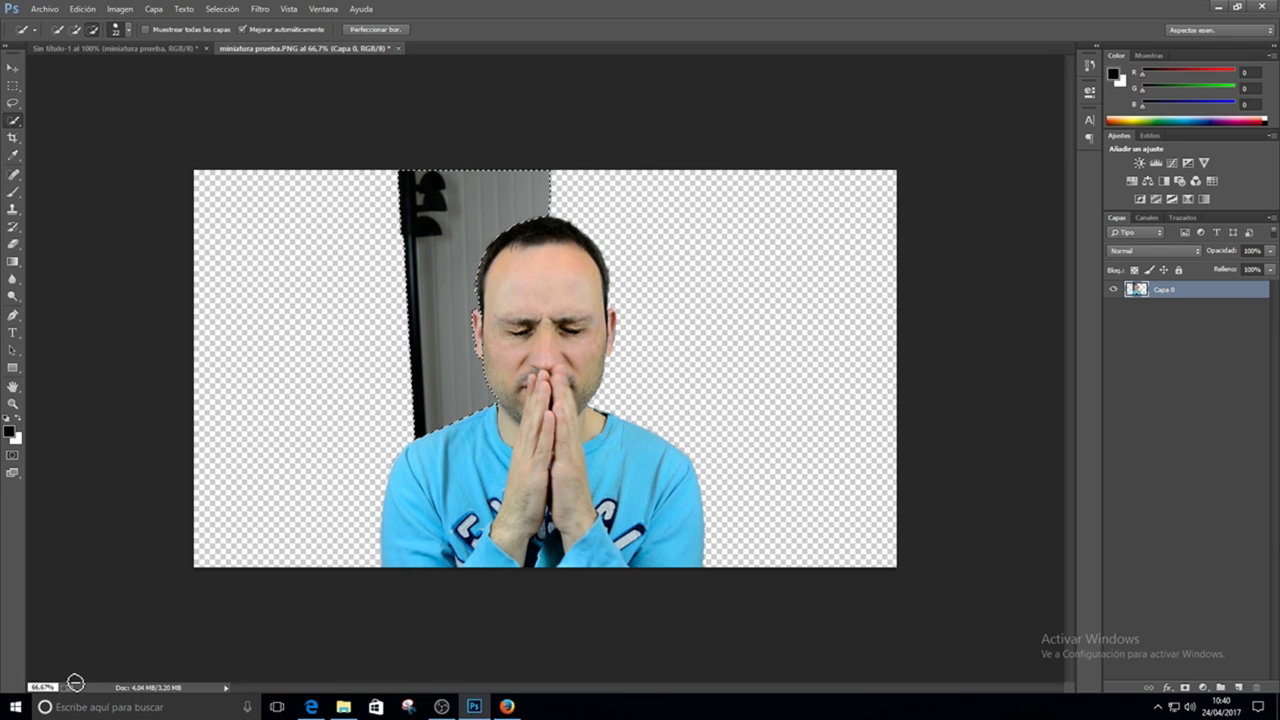
{"action": "type", "text": "266,67"}
{"action": "key", "text": "Return"}
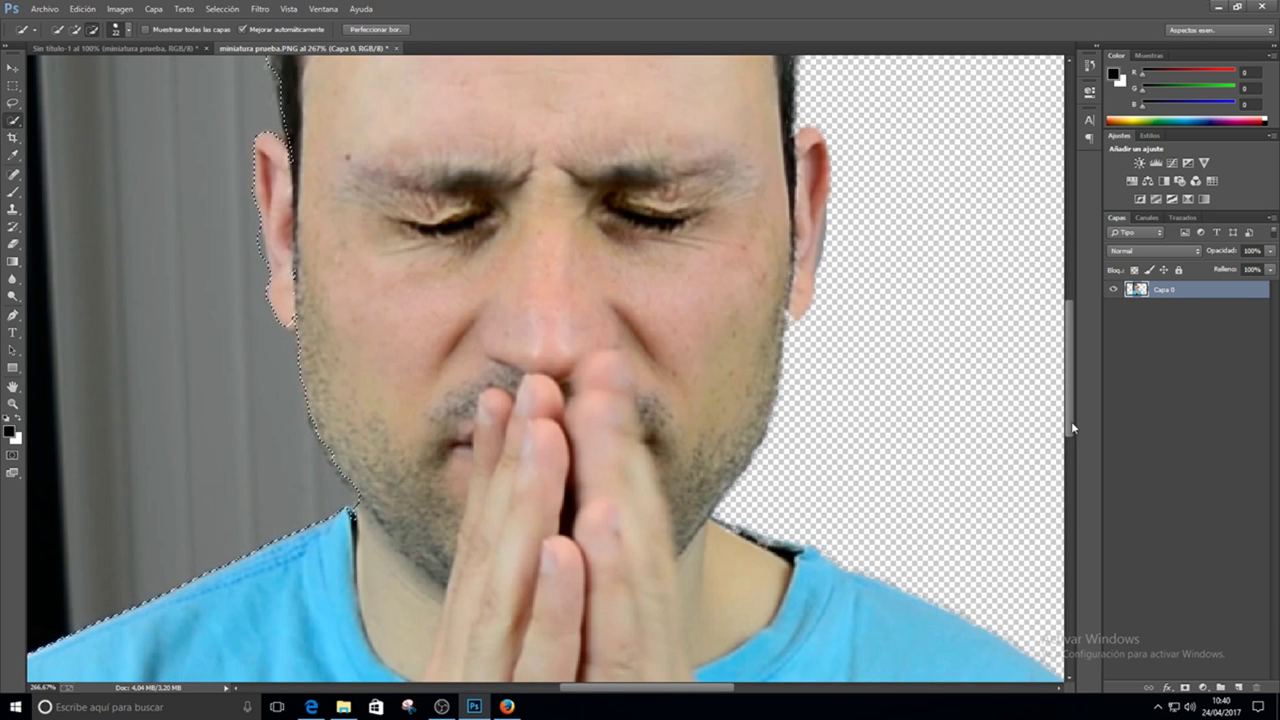
{"action": "left_click_drag", "start_coordinate": [1071, 421], "coordinate": [1069, 405]}
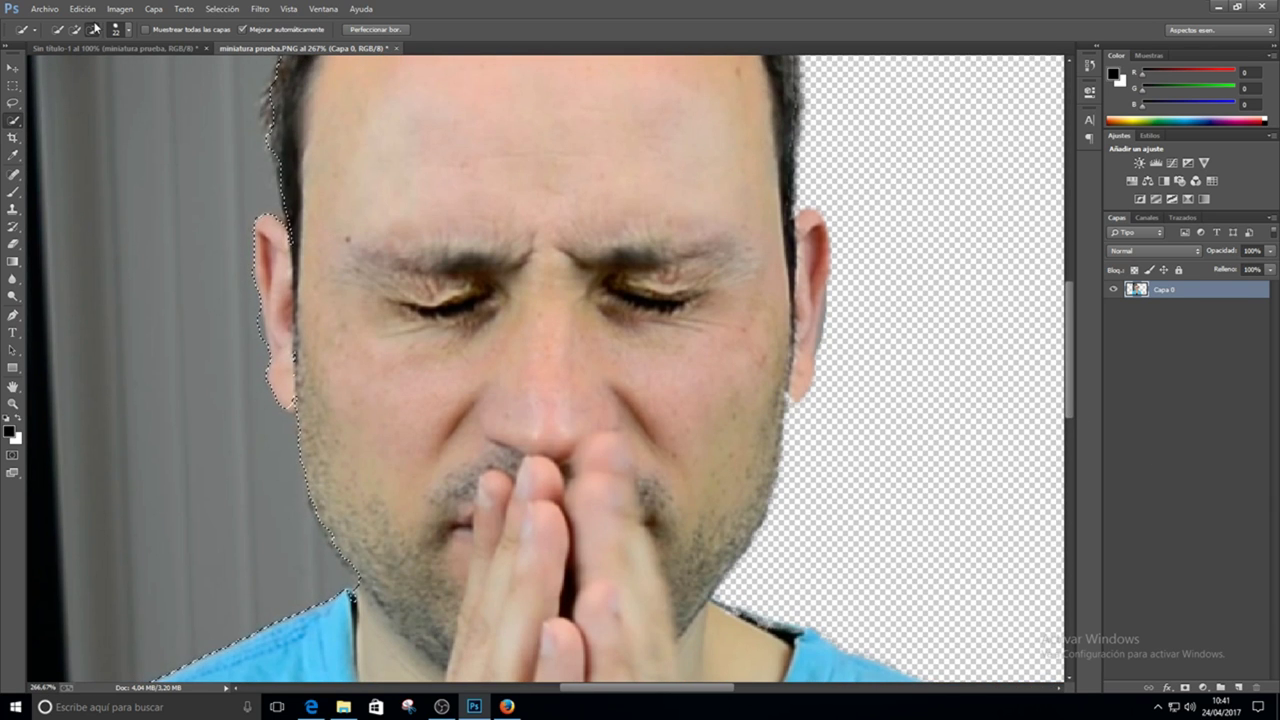
{"action": "left_click", "coordinate": [93, 30]}
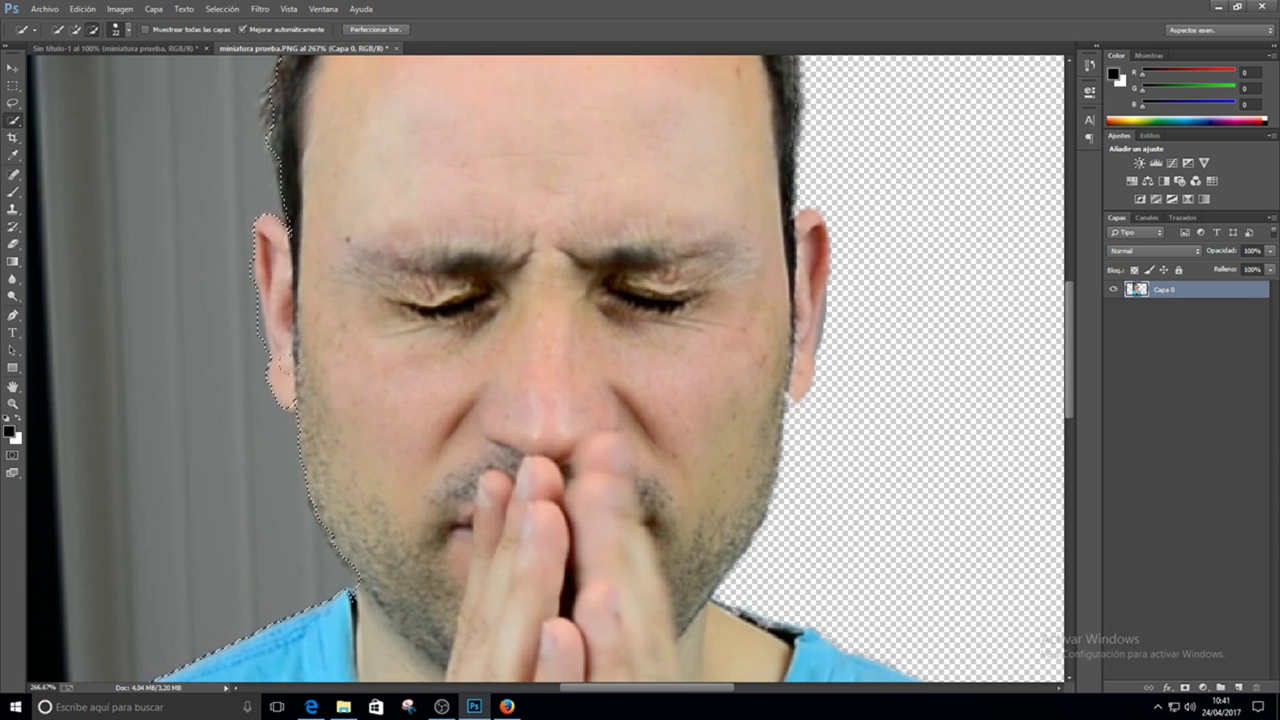
{"action": "left_click", "coordinate": [128, 31]}
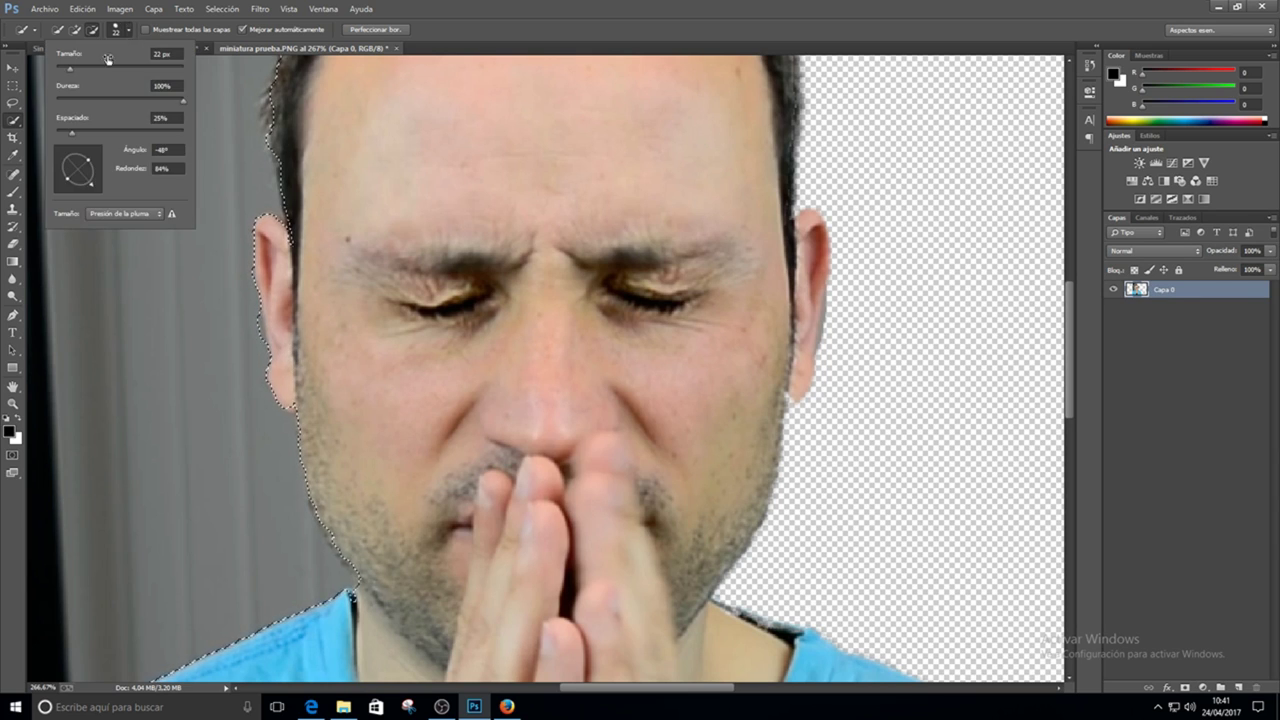
{"action": "left_click_drag", "start_coordinate": [63, 67], "coordinate": [60, 68]}
{"action": "left_click", "coordinate": [75, 30]}
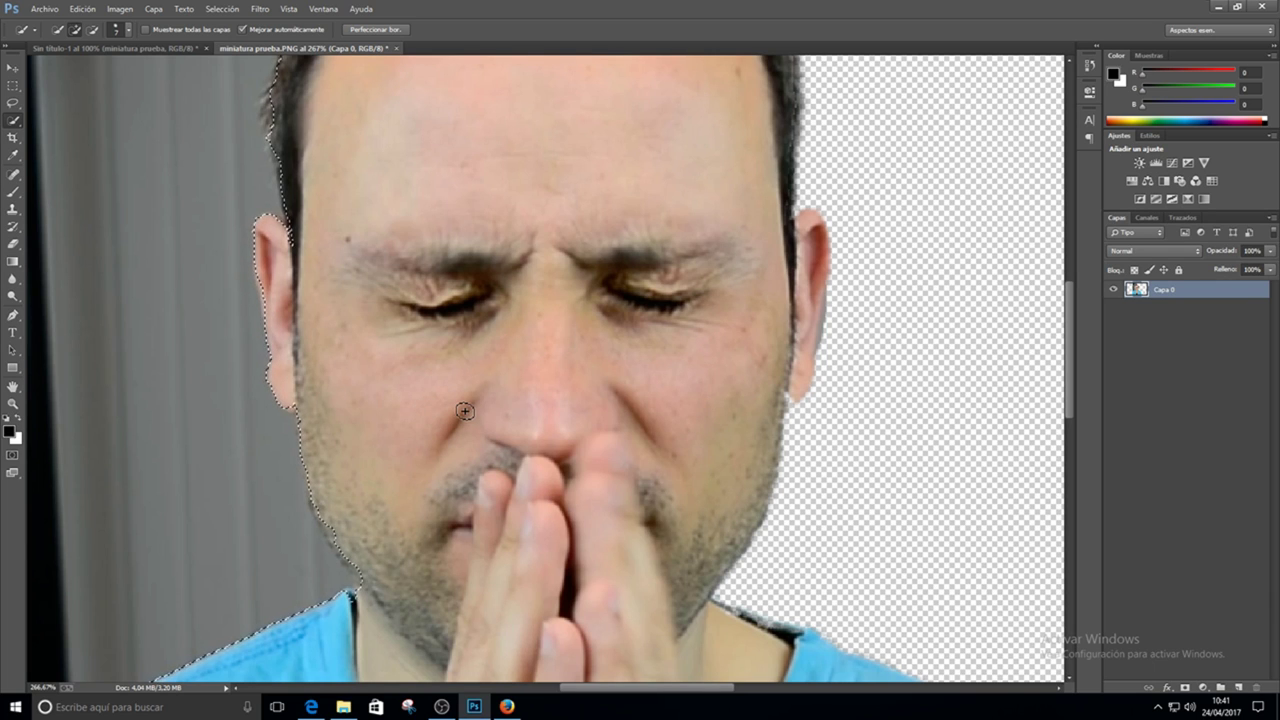
- Erase the remaining pole and wall beside the face, then zoom back to 66.67%
{"action": "key", "text": "Delete"}
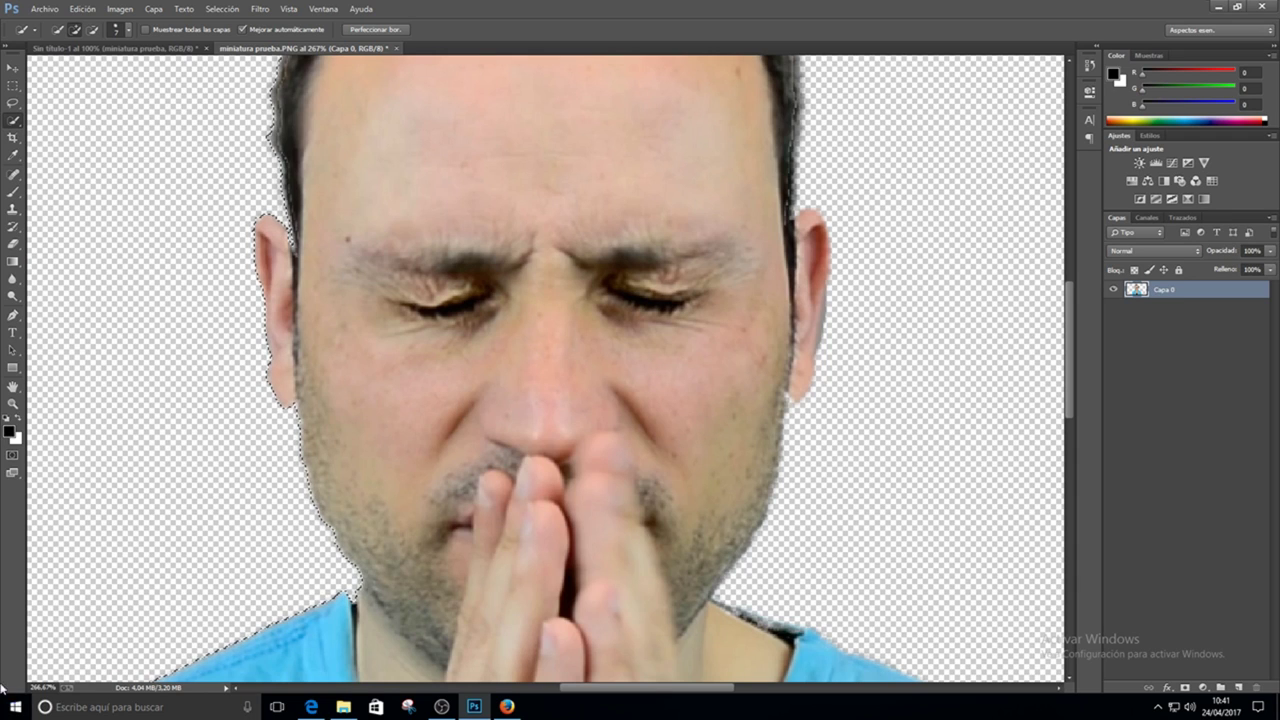
{"action": "type", "text": "66.67"}
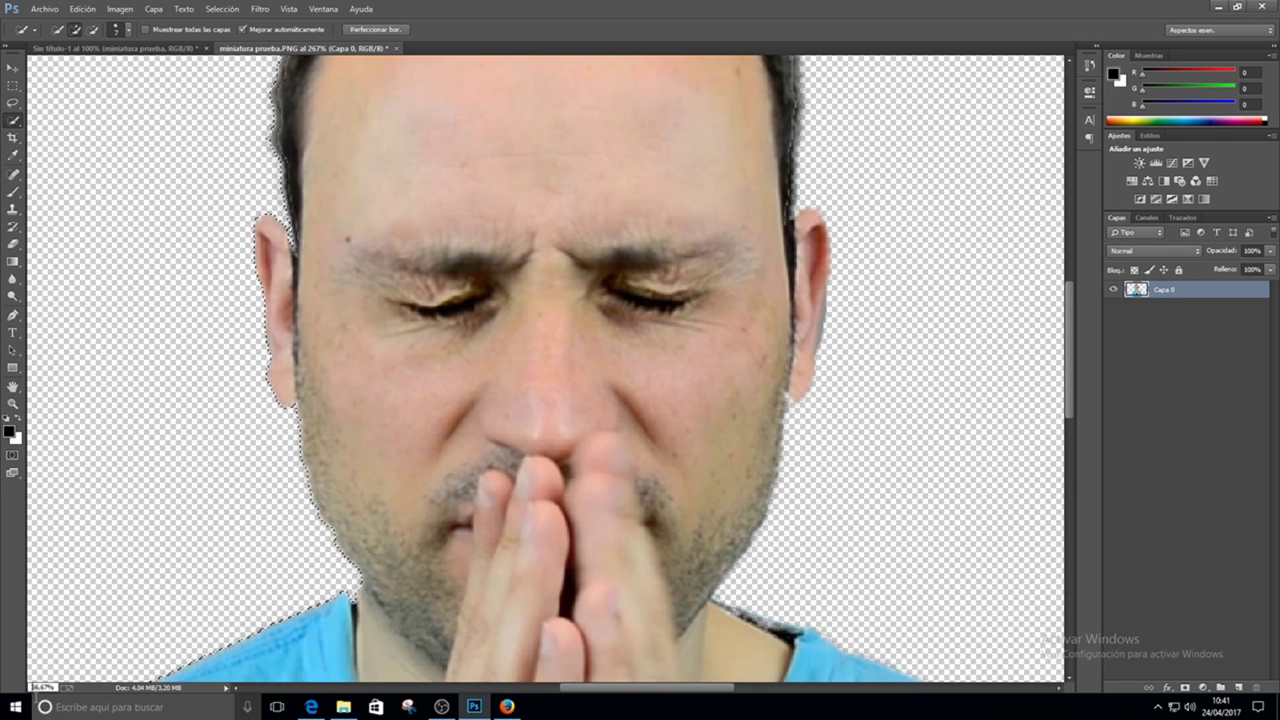
{"action": "key", "text": "Return"}
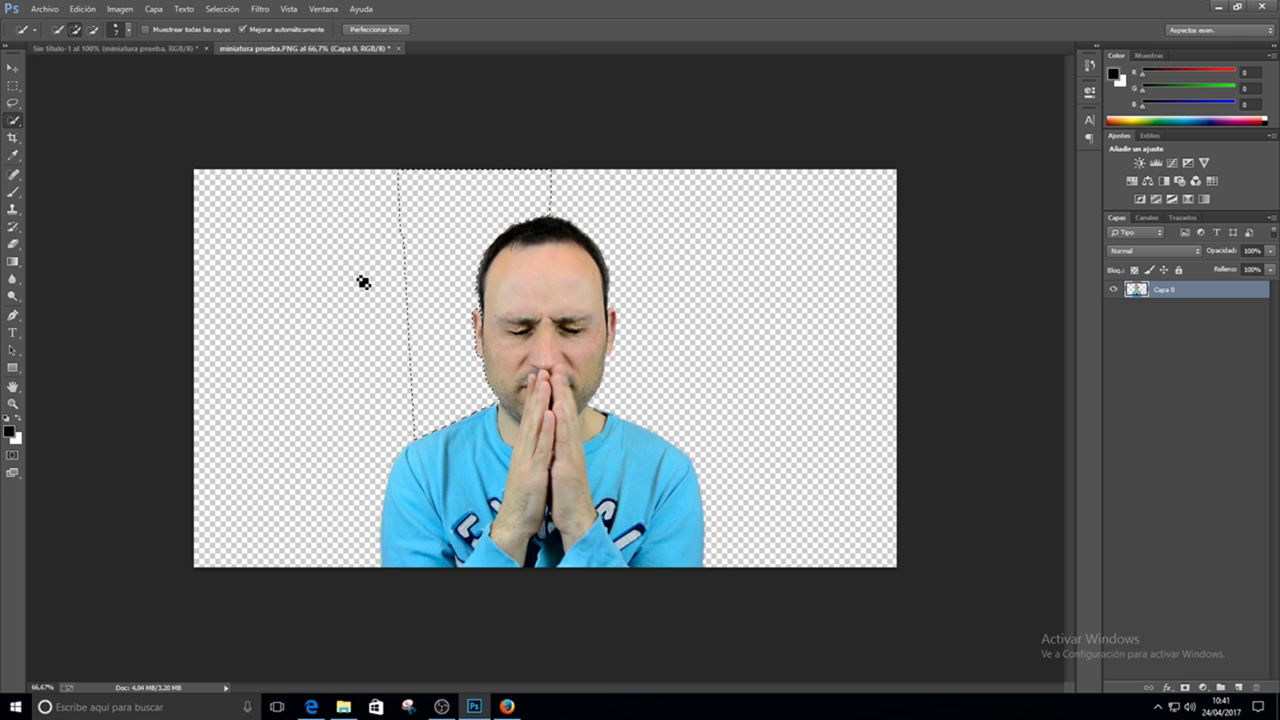
- Save the cut-out as the PNG 'miniatura prueba ok' in the Imágenes folder
{"action": "left_click", "coordinate": [44, 8]}
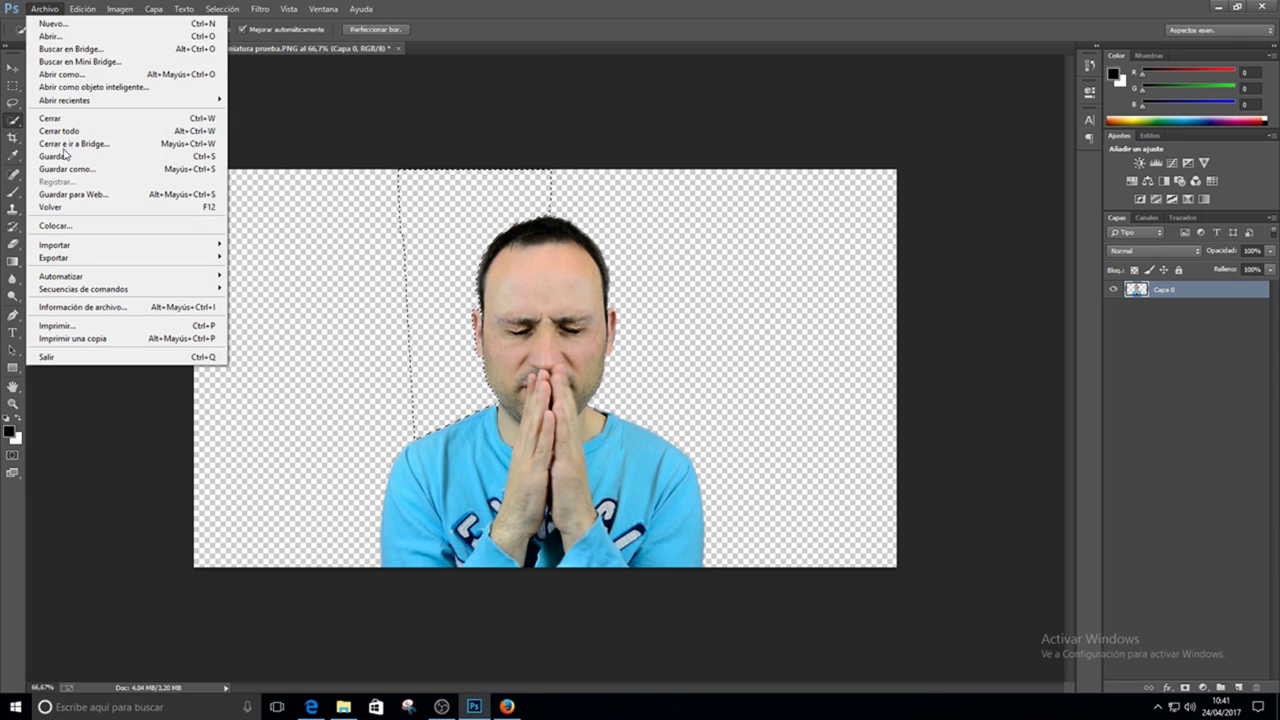
{"action": "left_click", "coordinate": [67, 169]}
{"action": "left_click", "coordinate": [176, 308]}
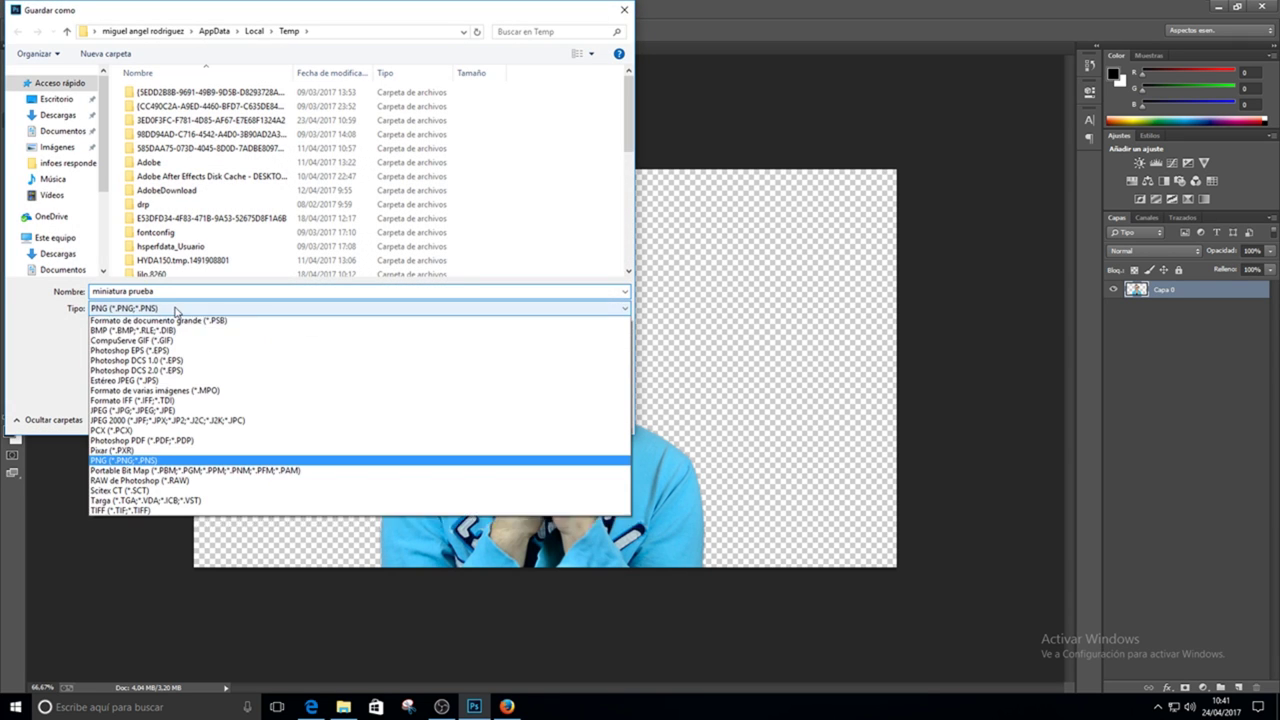
{"action": "left_click", "coordinate": [179, 308]}
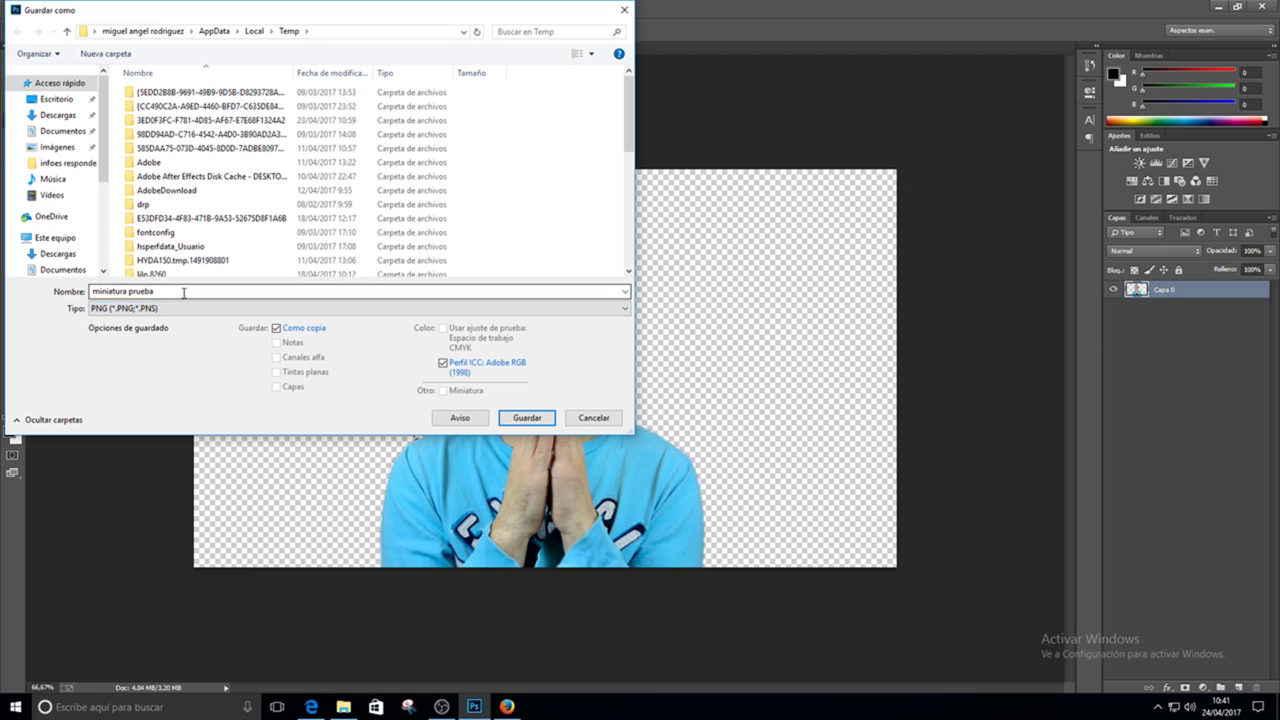
{"action": "left_click", "coordinate": [60, 147]}
{"action": "left_click", "coordinate": [184, 291]}
{"action": "left_click", "coordinate": [185, 293]}
{"action": "type", "text": "ok"}
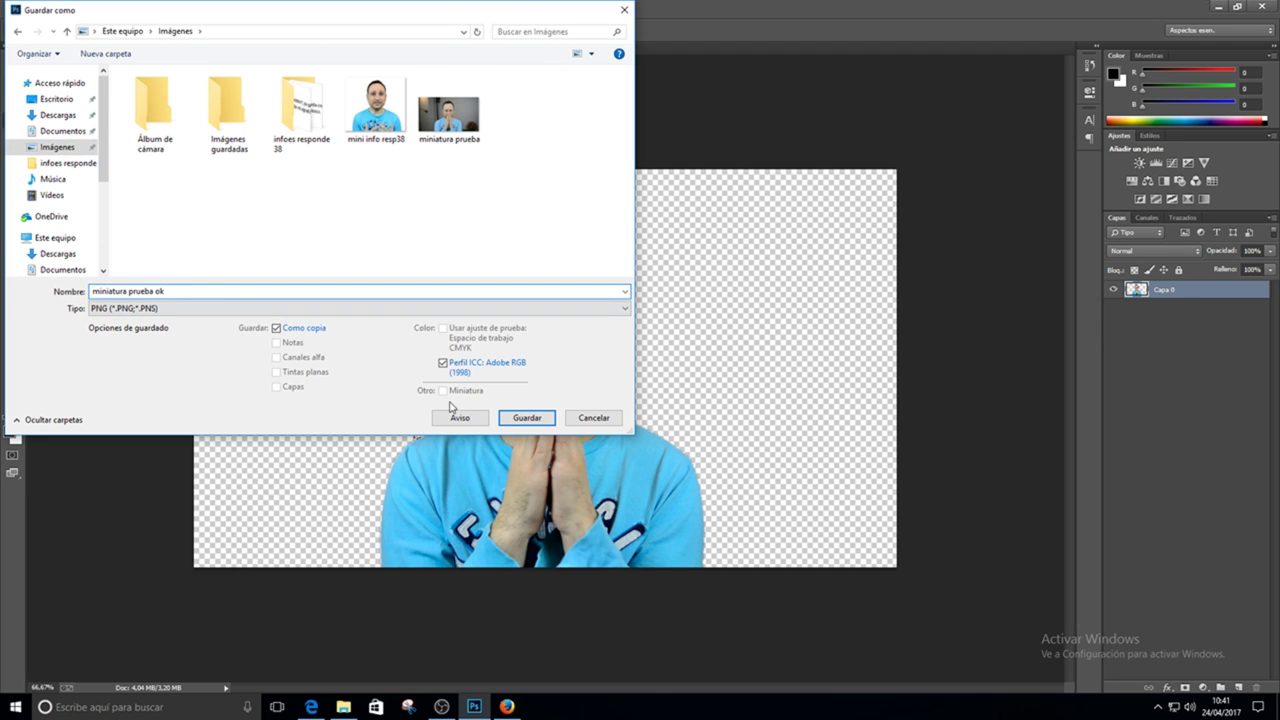
{"action": "left_click", "coordinate": [527, 418]}
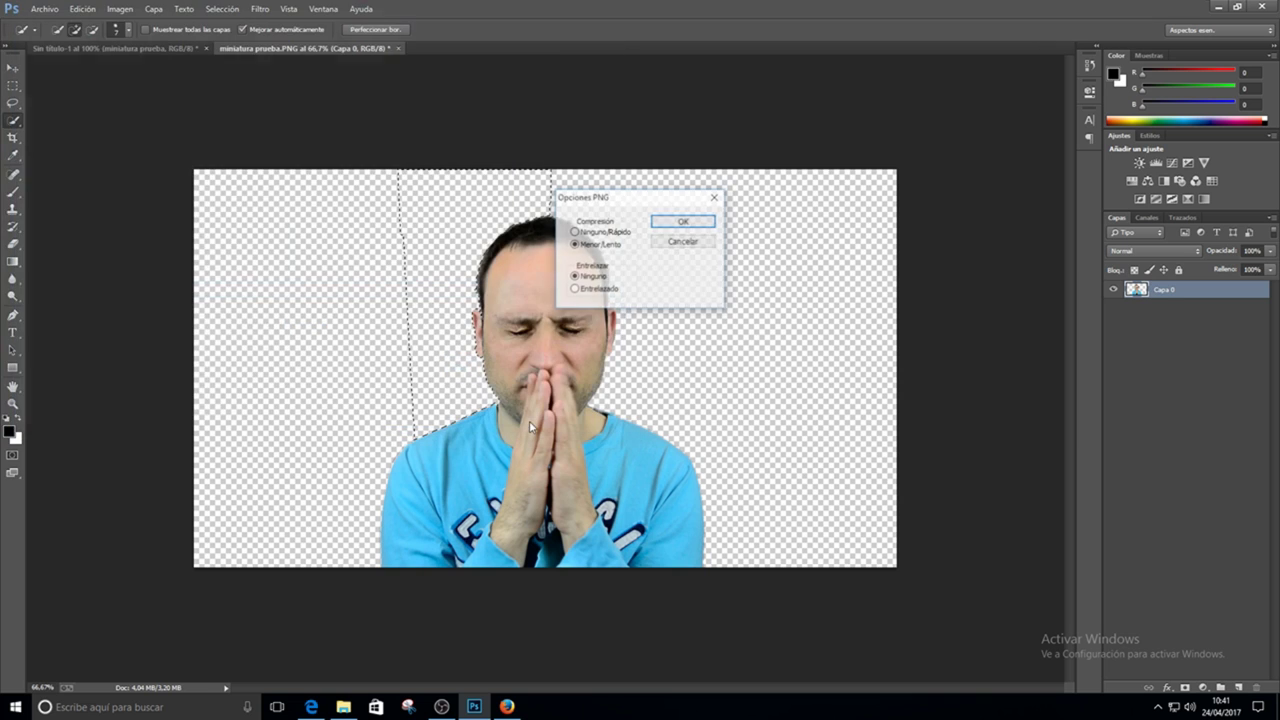
{"action": "left_click", "coordinate": [687, 221]}
- Hide the original photo layer, clear the selection, and bring up File Explorer
{"action": "left_click", "coordinate": [128, 48]}
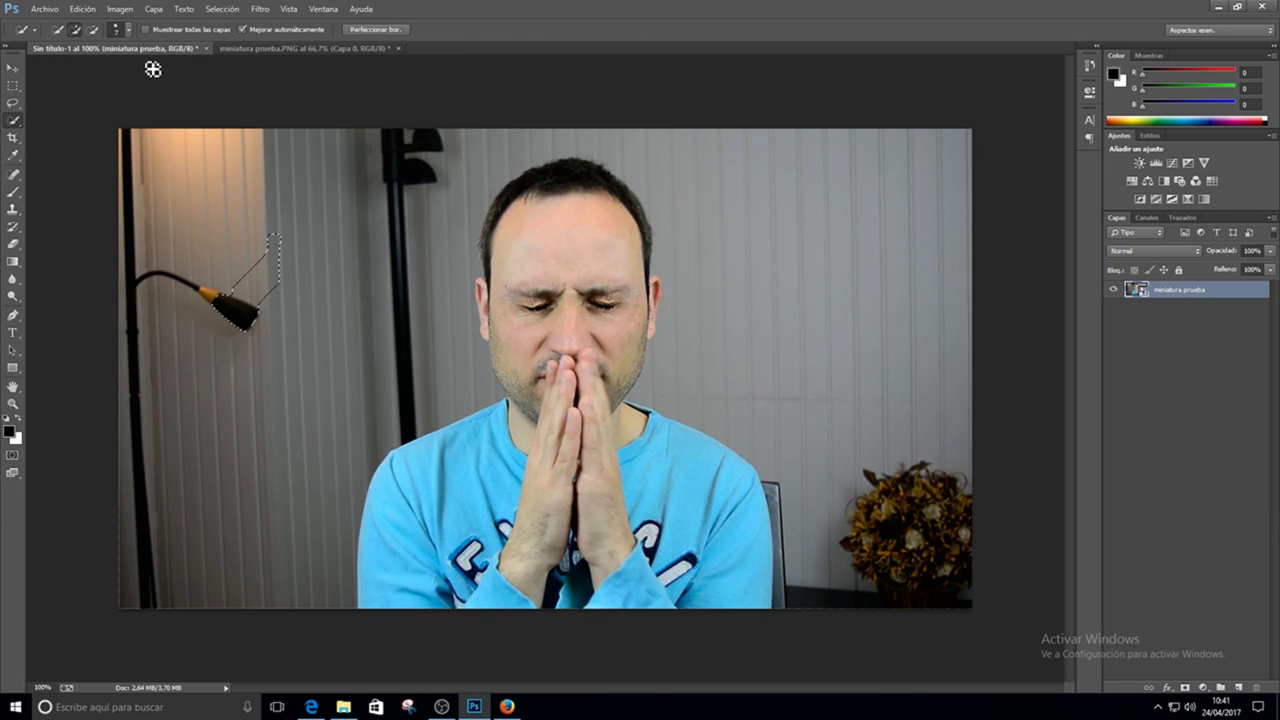
{"action": "left_click", "coordinate": [1113, 289]}
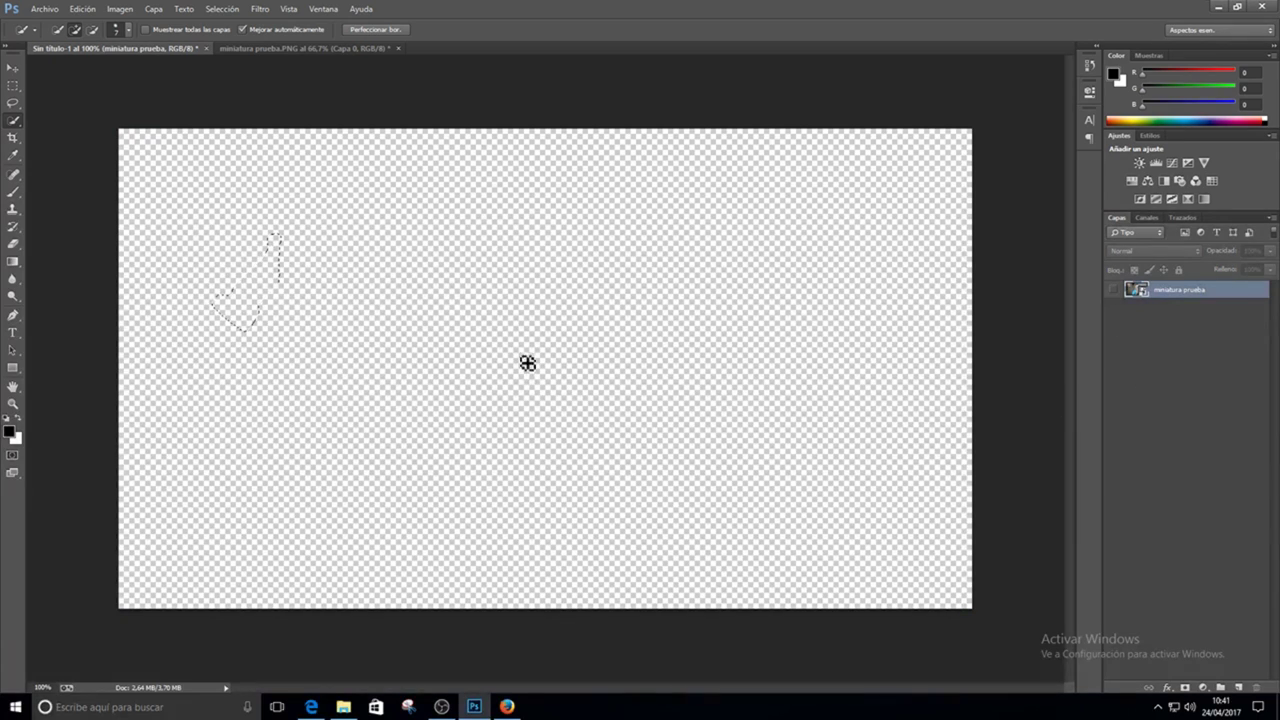
{"action": "left_click", "coordinate": [13, 101]}
{"action": "key", "text": "ctrl+d"}
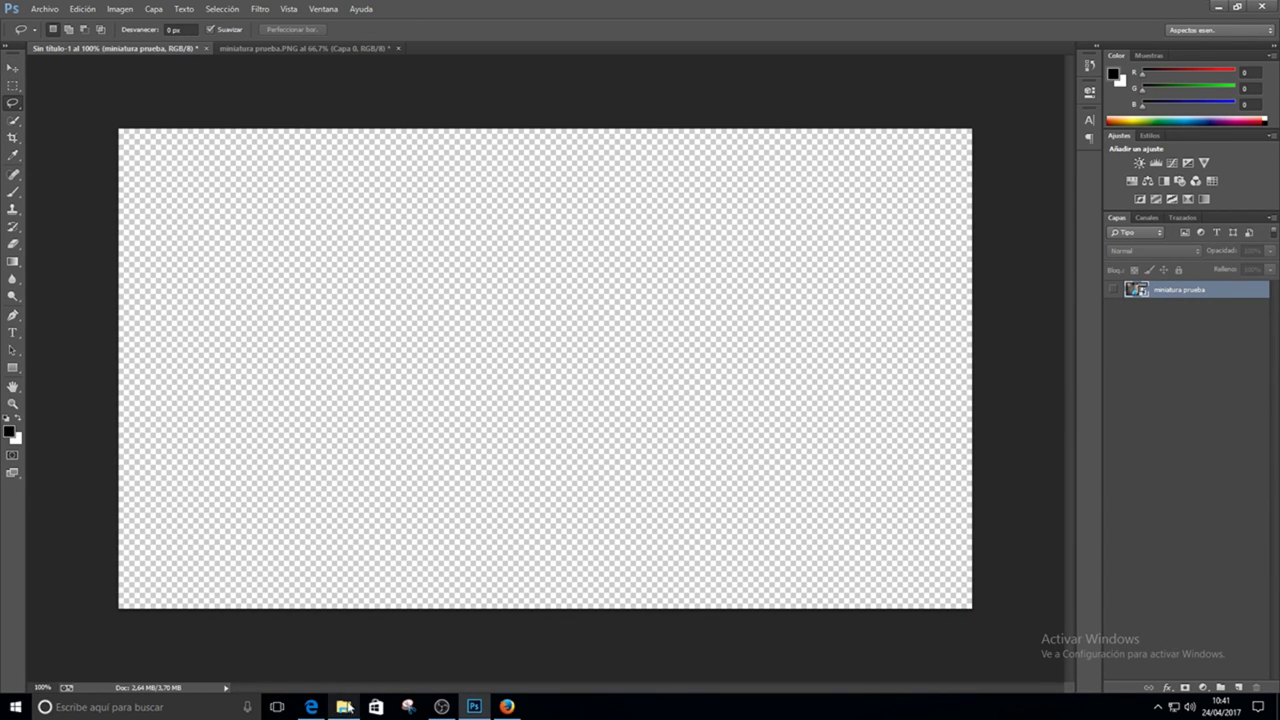
{"action": "left_click", "coordinate": [345, 707]}
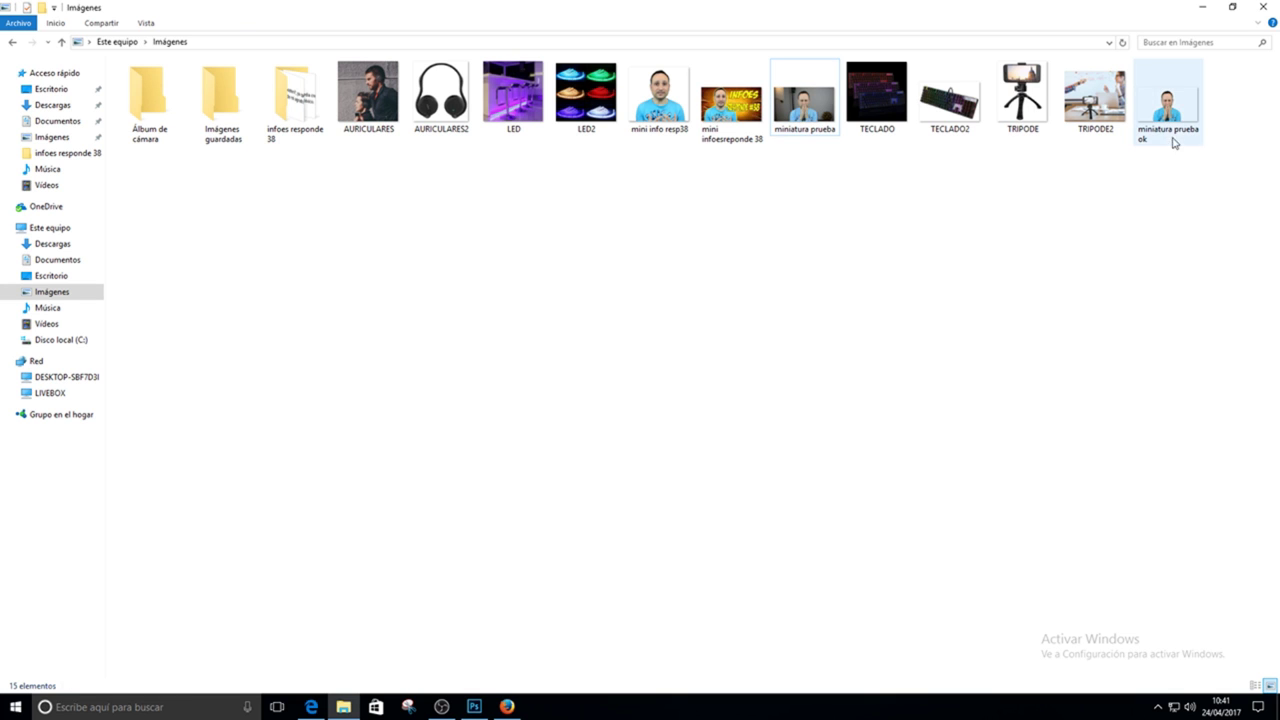
- Drag 'miniatura prueba ok' from File Explorer onto the Photoshop canvas as a new layer
{"action": "mouse_move", "coordinate": [1172, 130]}
{"action": "left_mouse_down"}
{"action": "mouse_move", "coordinate": [463, 674]}
{"action": "mouse_move", "coordinate": [440, 434]}
{"action": "left_mouse_up"}
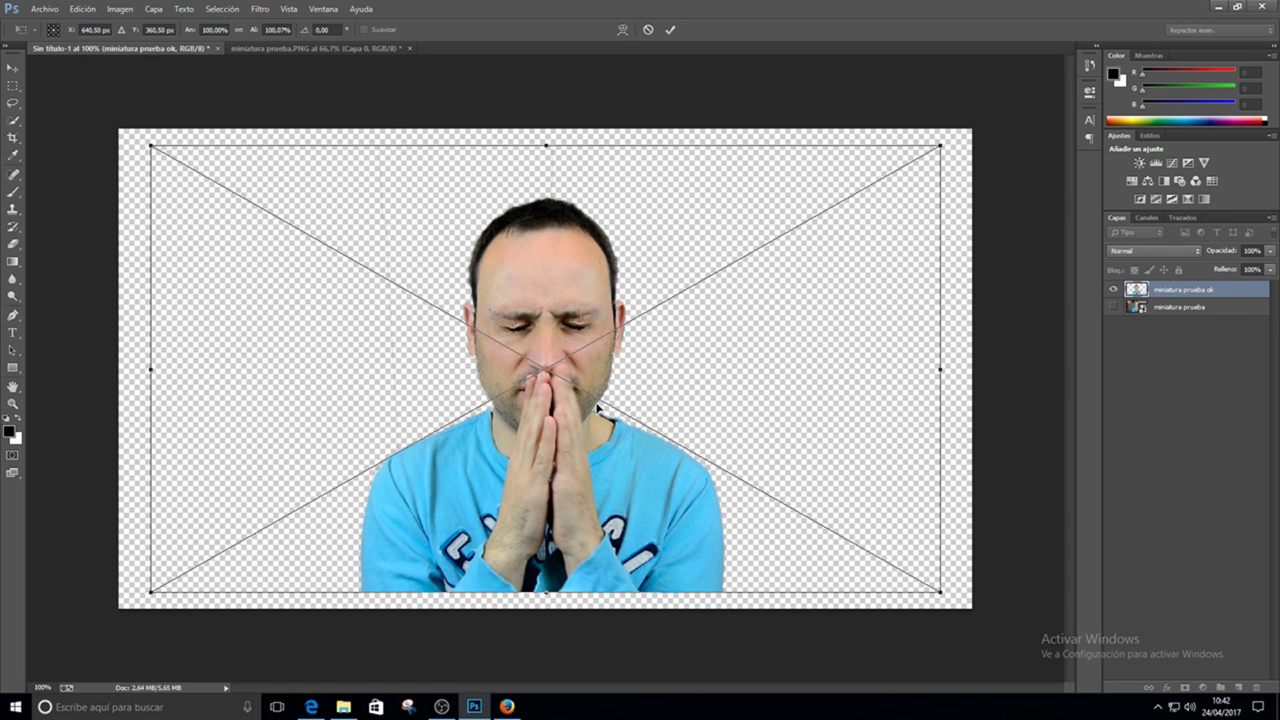
- Scale the placed cut-out proportionally to about 118%, shift it right and down, and commit
{"action": "left_click", "coordinate": [238, 30]}
{"action": "left_click_drag", "start_coordinate": [940, 144], "coordinate": [1065, 42]}
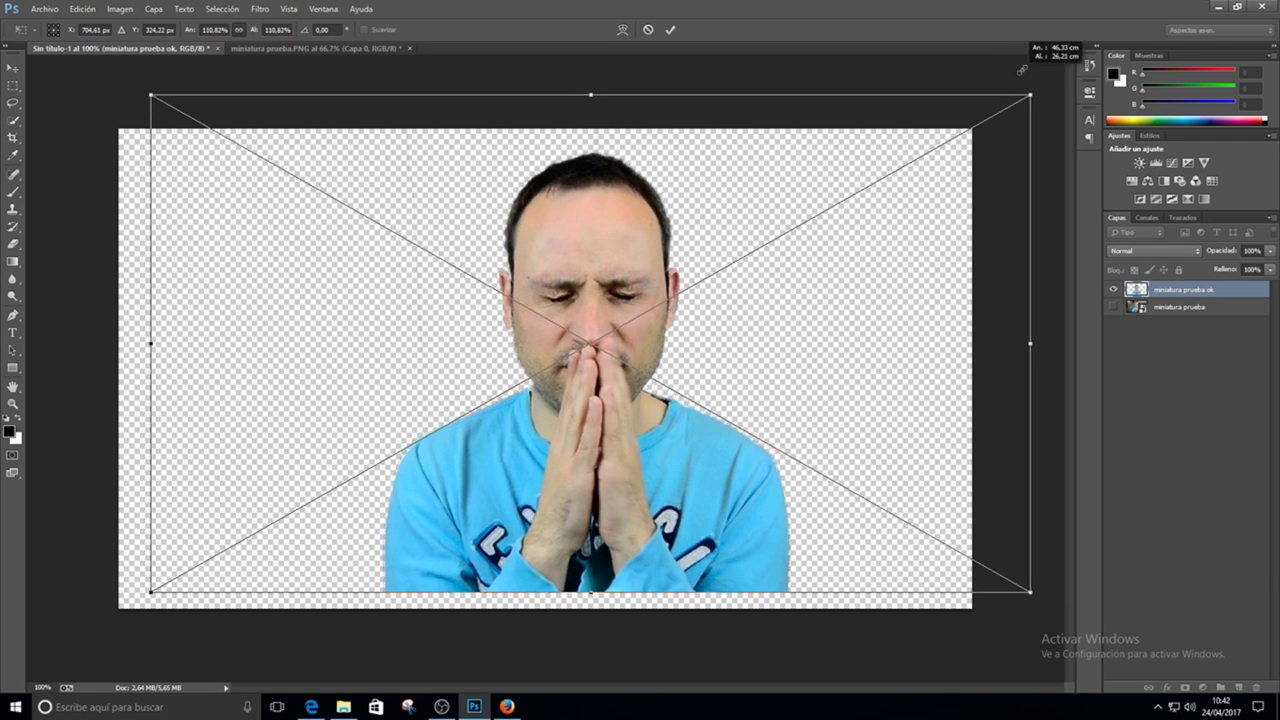
{"action": "left_click_drag", "start_coordinate": [831, 246], "coordinate": [884, 283]}
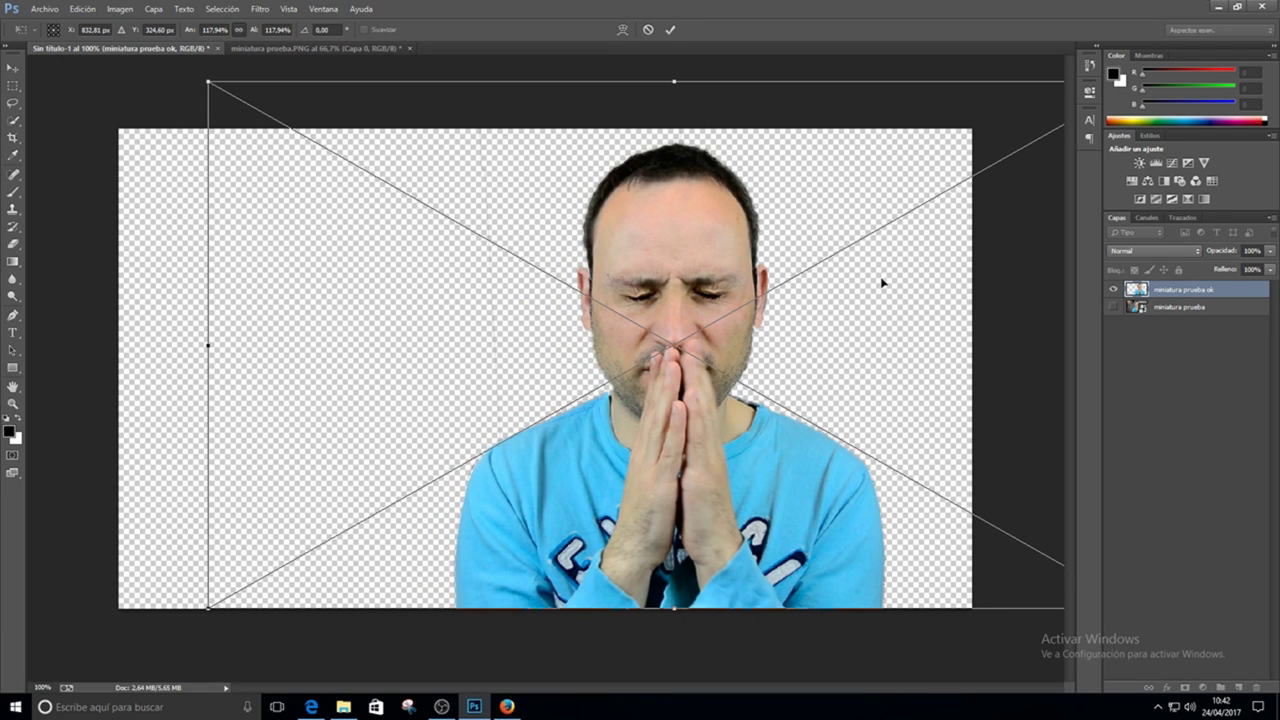
{"action": "key", "text": "Return"}
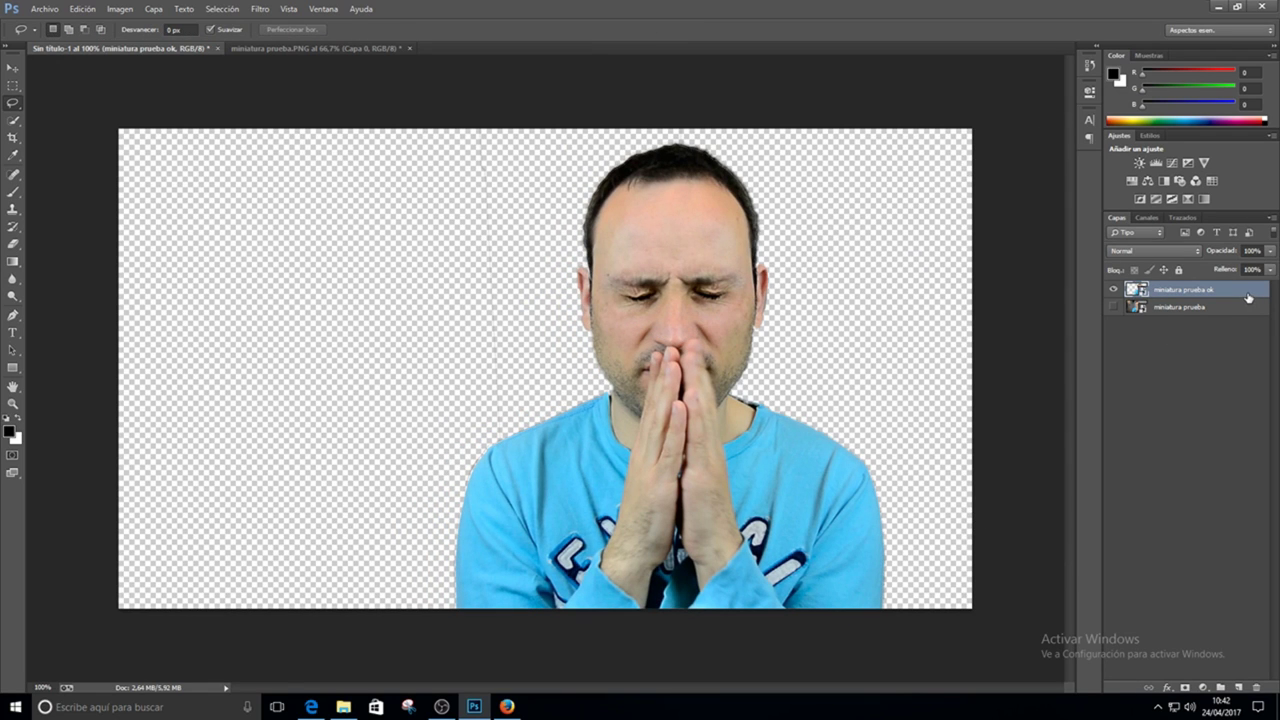
- Give the miniatura prueba ok layer a black Trazo stroke, then lasso the stray left line
{"action": "double_click", "coordinate": [1248, 297]}
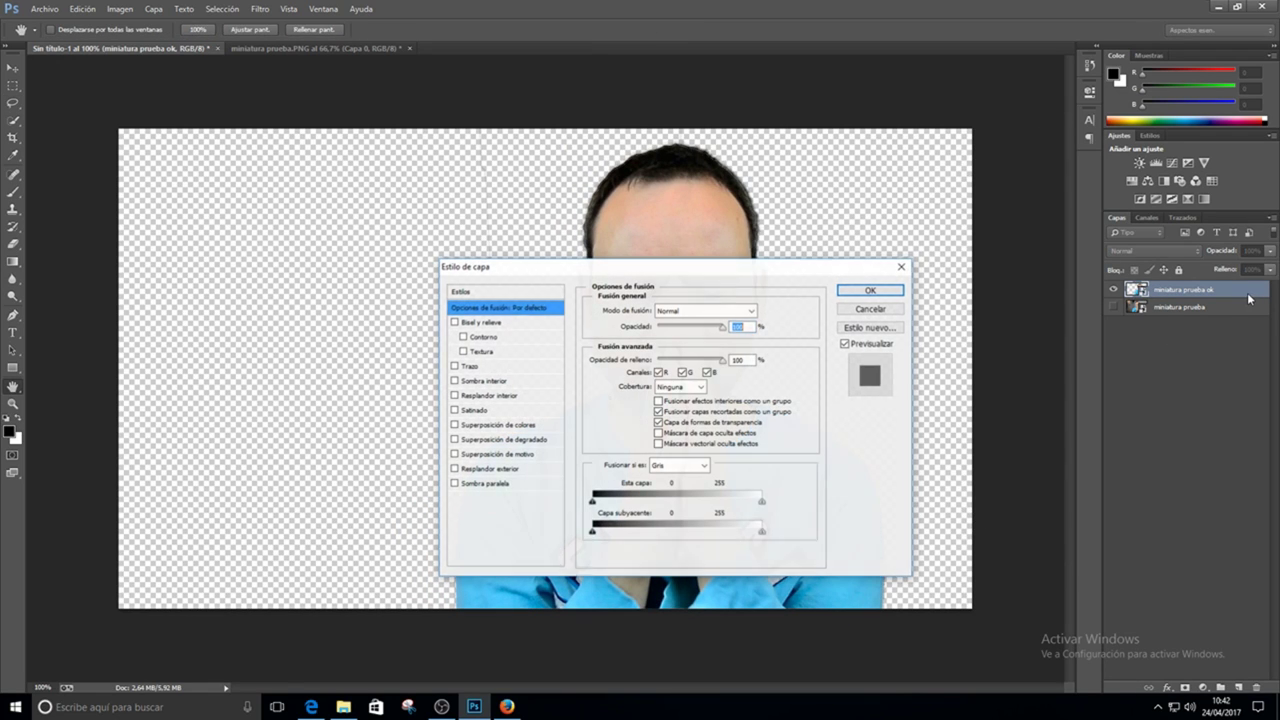
{"action": "left_click", "coordinate": [454, 367]}
{"action": "left_click", "coordinate": [893, 292]}
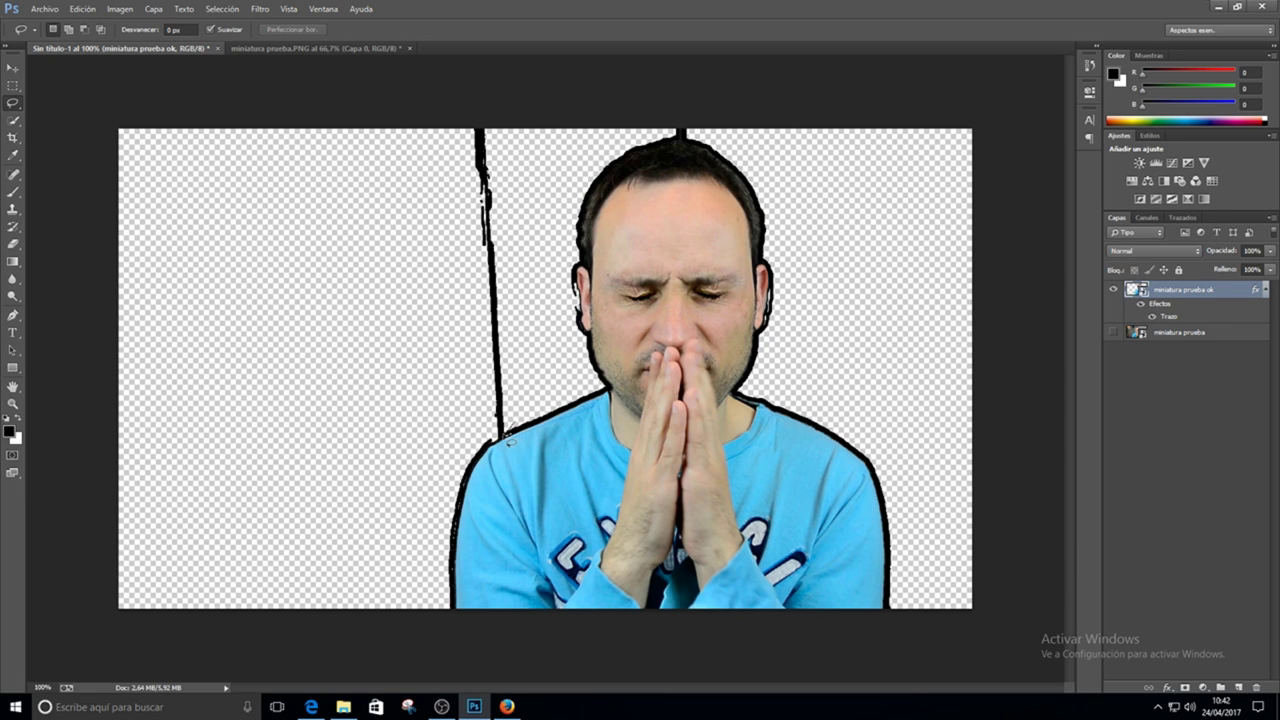
{"action": "mouse_move", "coordinate": [492, 435]}
{"action": "left_mouse_down"}
{"action": "mouse_move", "coordinate": [525, 406]}
{"action": "mouse_move", "coordinate": [518, 432]}
{"action": "left_mouse_up"}
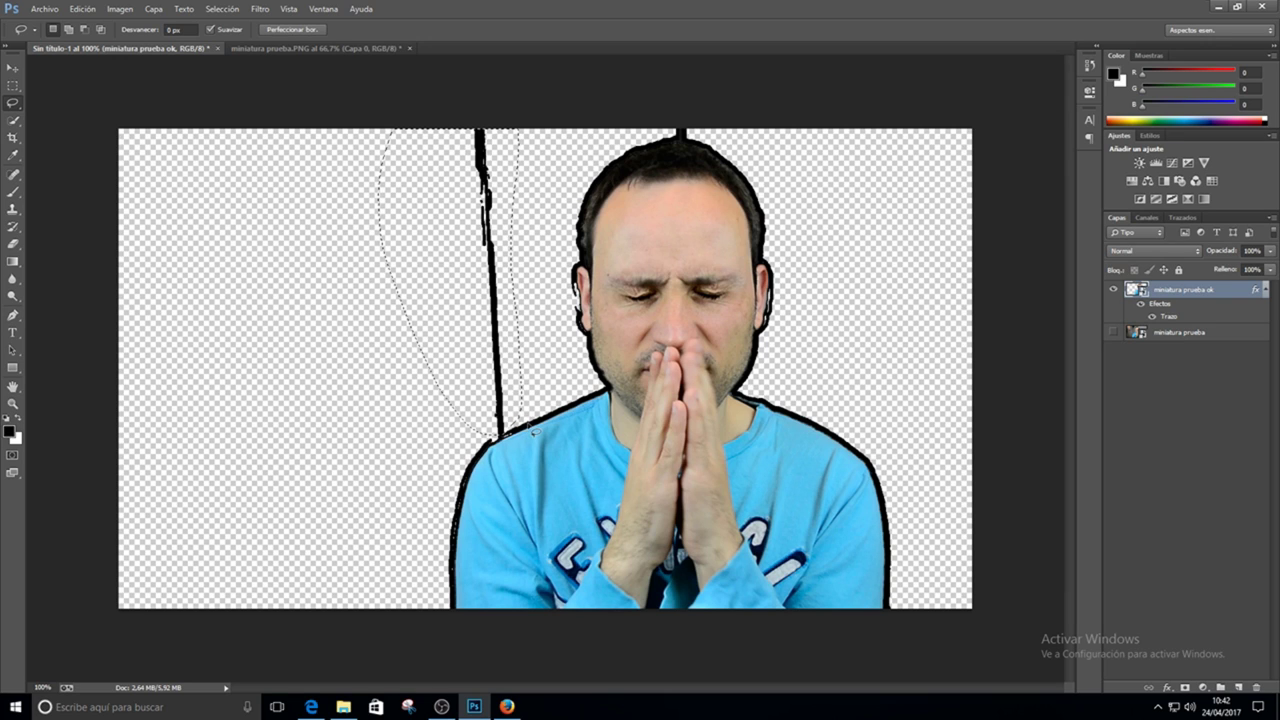
- Attempt deleting the stray line, dismiss the smart-object error, and return to miniatura prueba.PNG
{"action": "key", "text": "Delete"}
{"action": "left_click", "coordinate": [640, 268]}
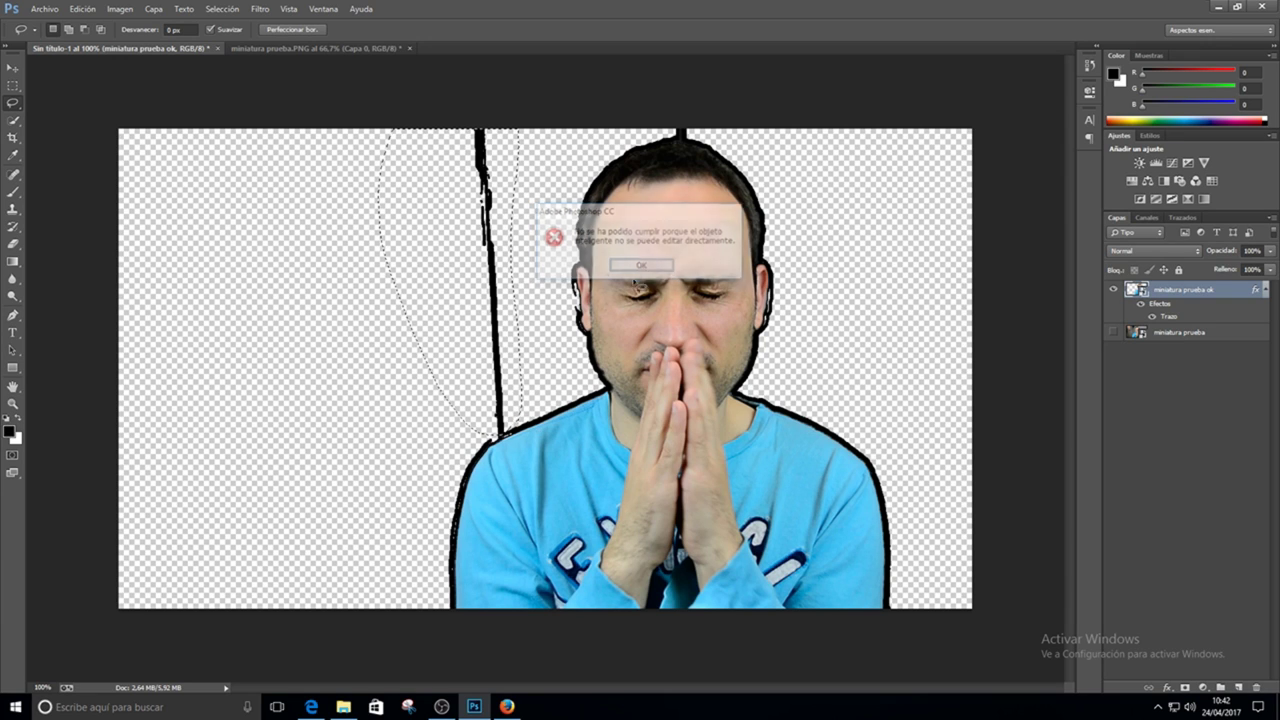
{"action": "left_click", "coordinate": [1167, 420]}
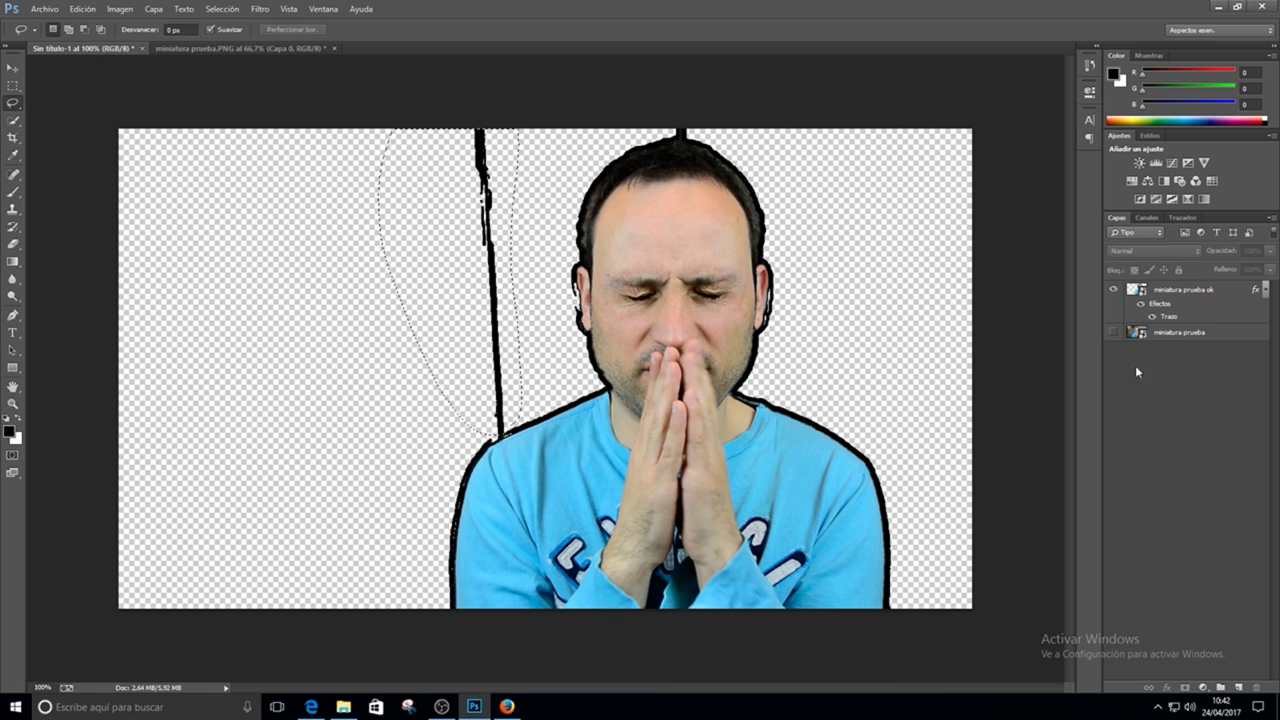
{"action": "left_click", "coordinate": [224, 49]}
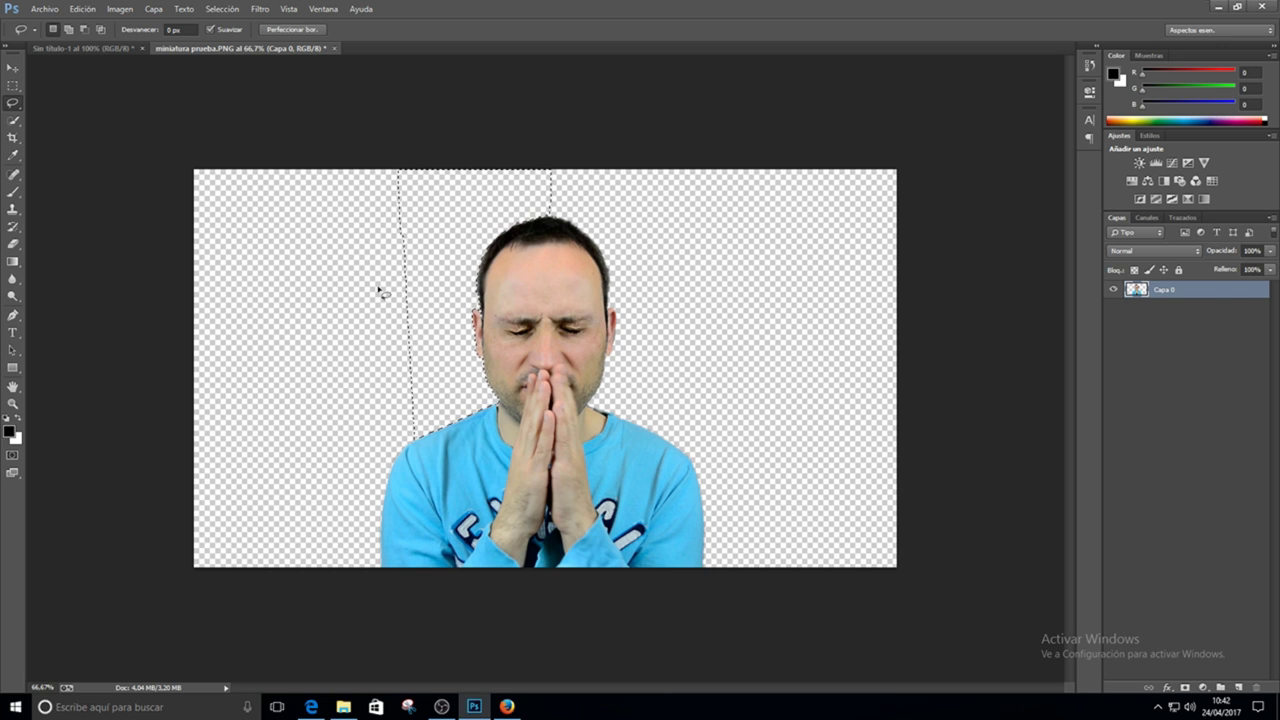
- Add a black Trazo stroke effect to Capa 0
{"action": "left_click", "coordinate": [1142, 394]}
{"action": "double_click", "coordinate": [1207, 290]}
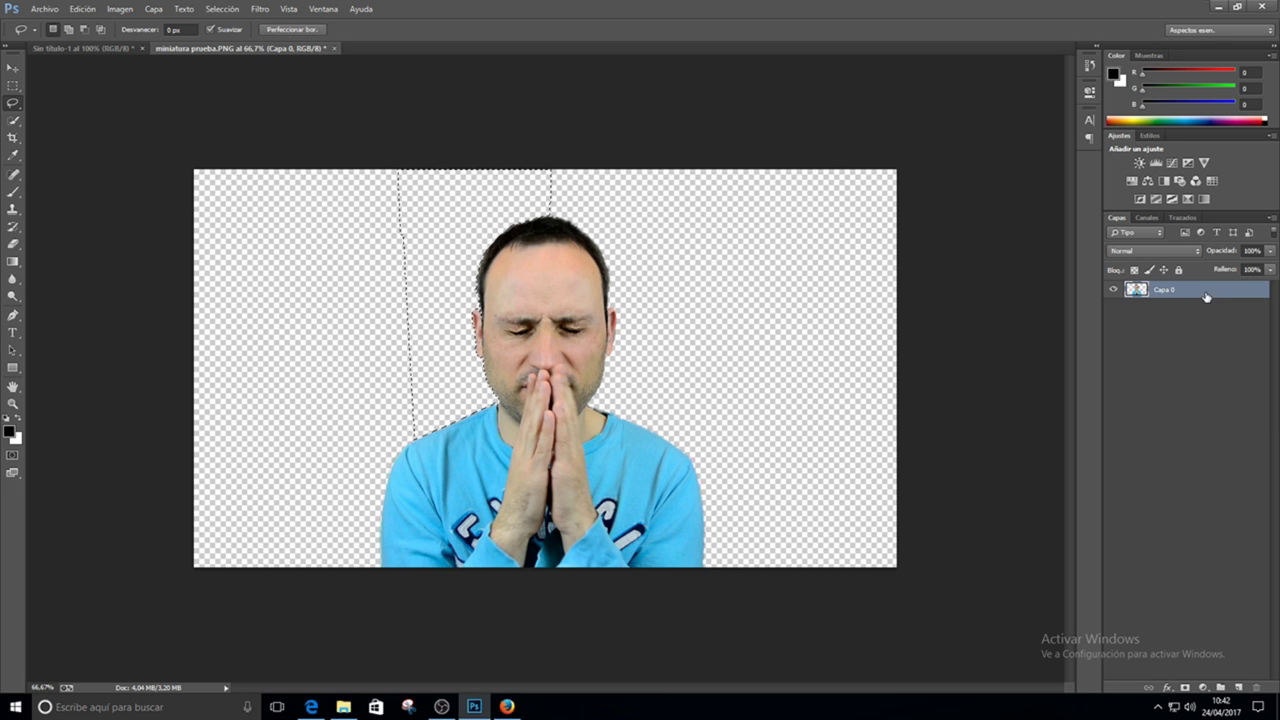
{"action": "left_click", "coordinate": [454, 366]}
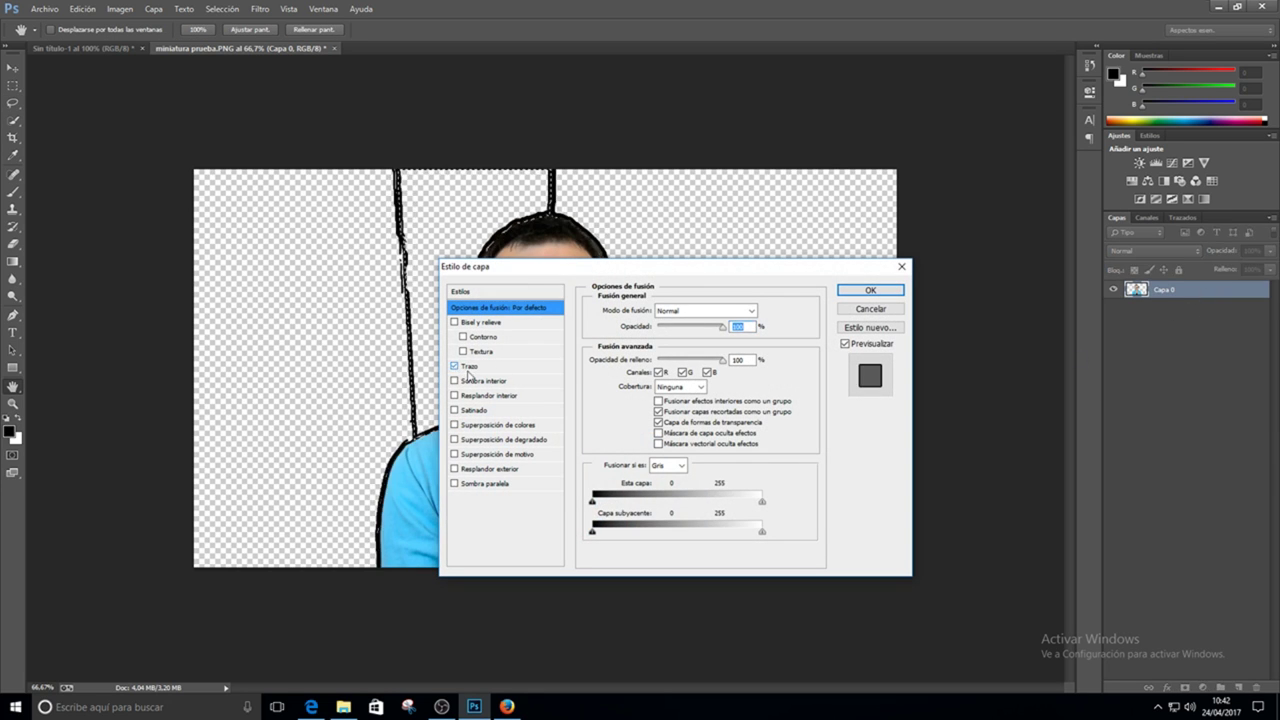
{"action": "left_click", "coordinate": [895, 292]}
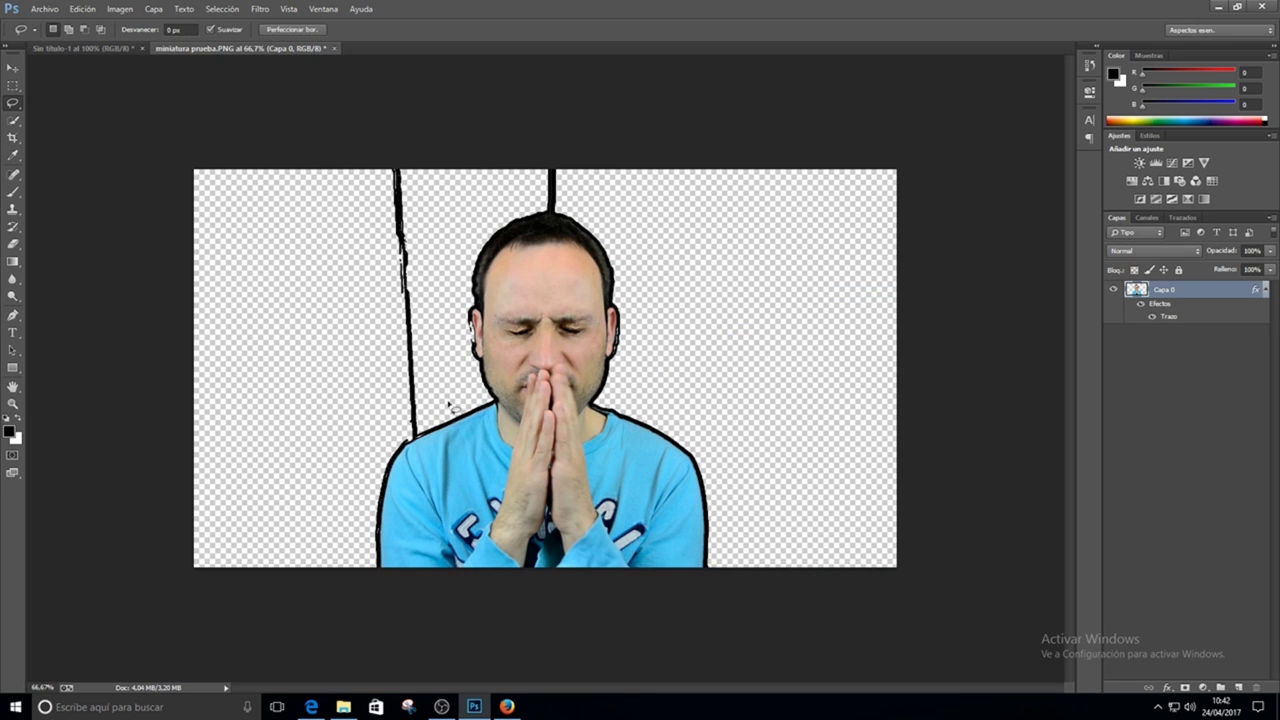
- Erase the stray lines left of the man and above his head, then hide the stroke
{"action": "key", "text": "ctrl+d"}
{"action": "mouse_move", "coordinate": [422, 442]}
{"action": "left_mouse_down"}
{"action": "mouse_move", "coordinate": [432, 363]}
{"action": "mouse_move", "coordinate": [429, 433]}
{"action": "left_mouse_up"}
{"action": "key", "text": "Delete"}
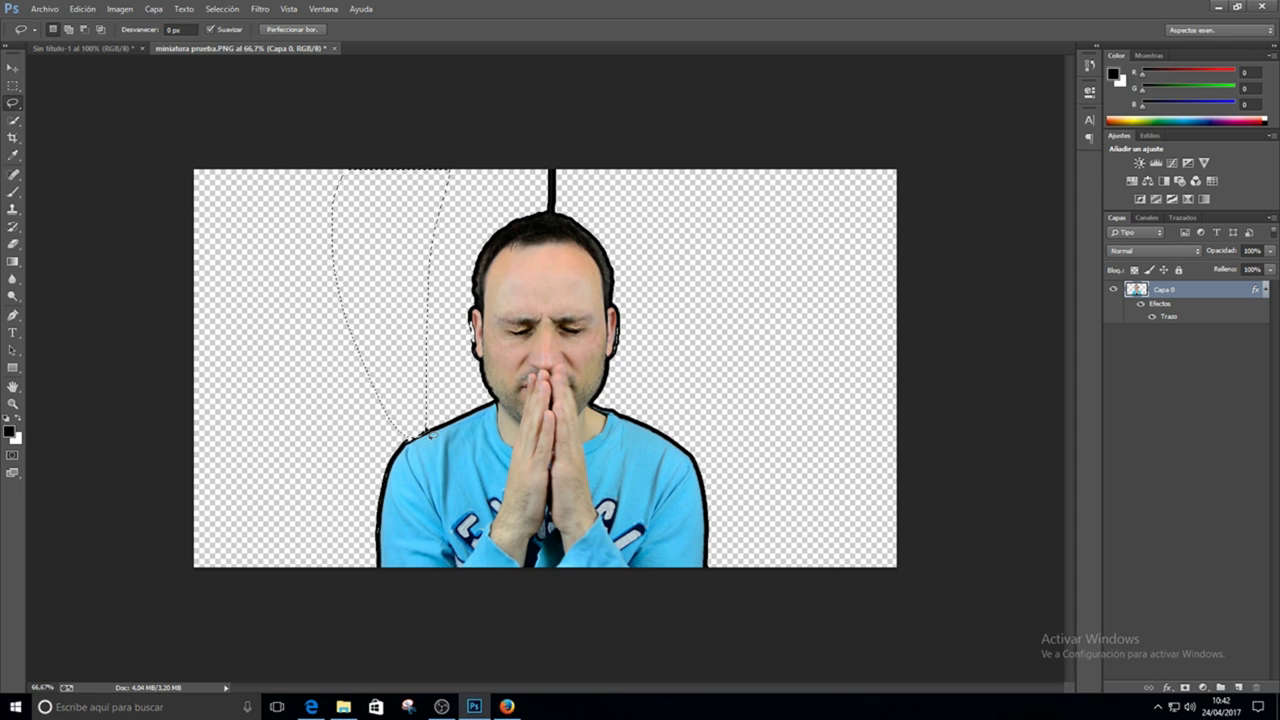
{"action": "key", "text": "ctrl+d"}
{"action": "mouse_move", "coordinate": [556, 214]}
{"action": "left_mouse_down"}
{"action": "mouse_move", "coordinate": [582, 195]}
{"action": "mouse_move", "coordinate": [574, 210]}
{"action": "left_mouse_up"}
{"action": "key", "text": "Delete"}
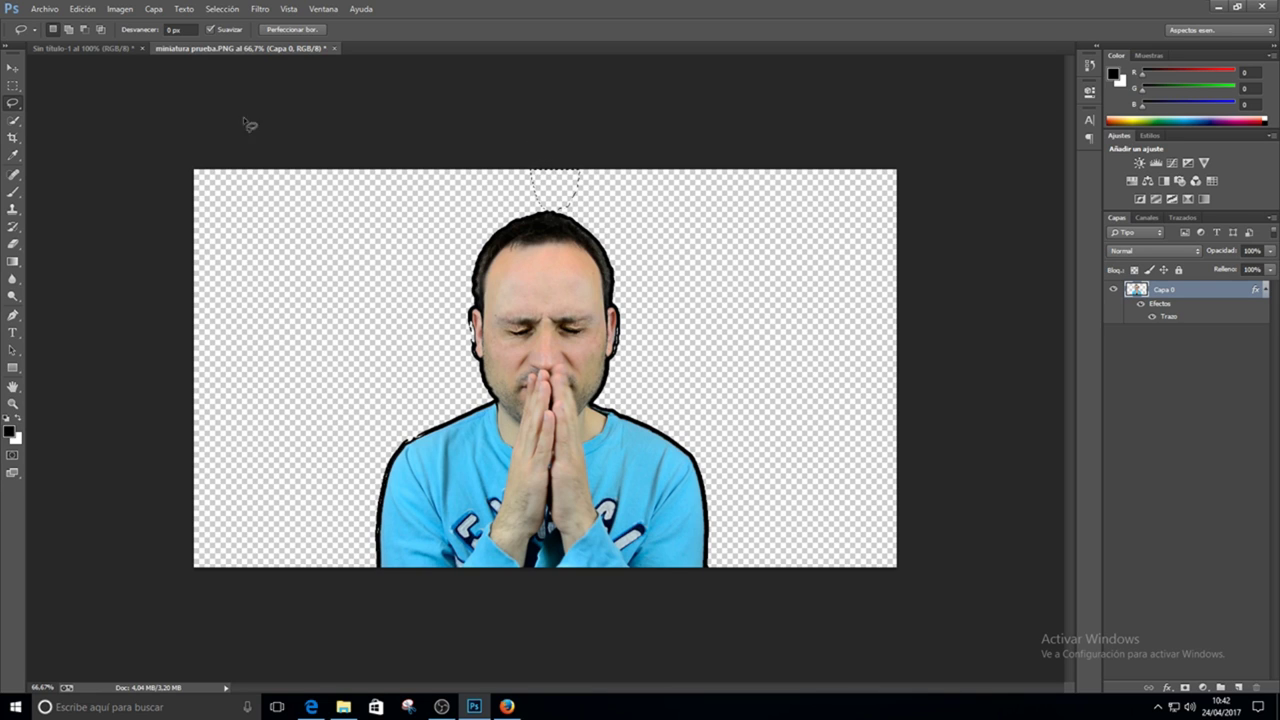
{"action": "left_click", "coordinate": [1152, 316]}
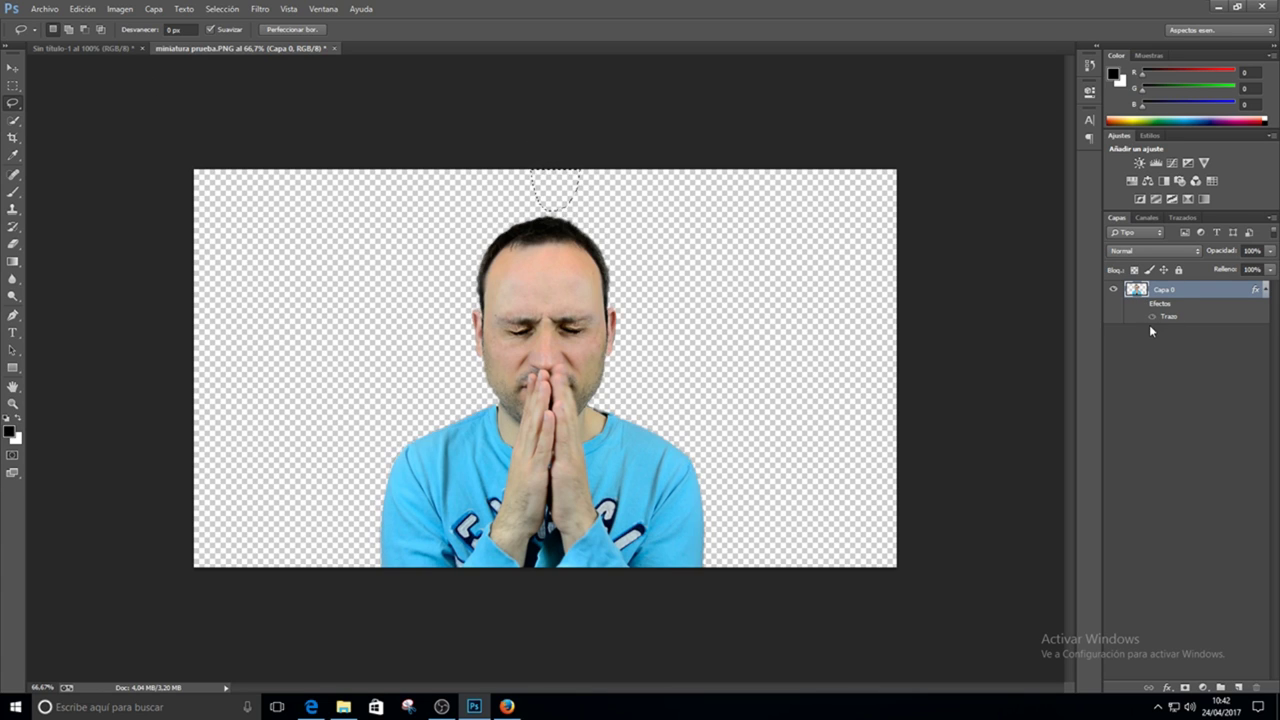
- Re-save the cleaned cut-out as PNG 'miniatura prueba ok' in Imágenes, replacing the existing file
{"action": "left_click", "coordinate": [146, 152]}
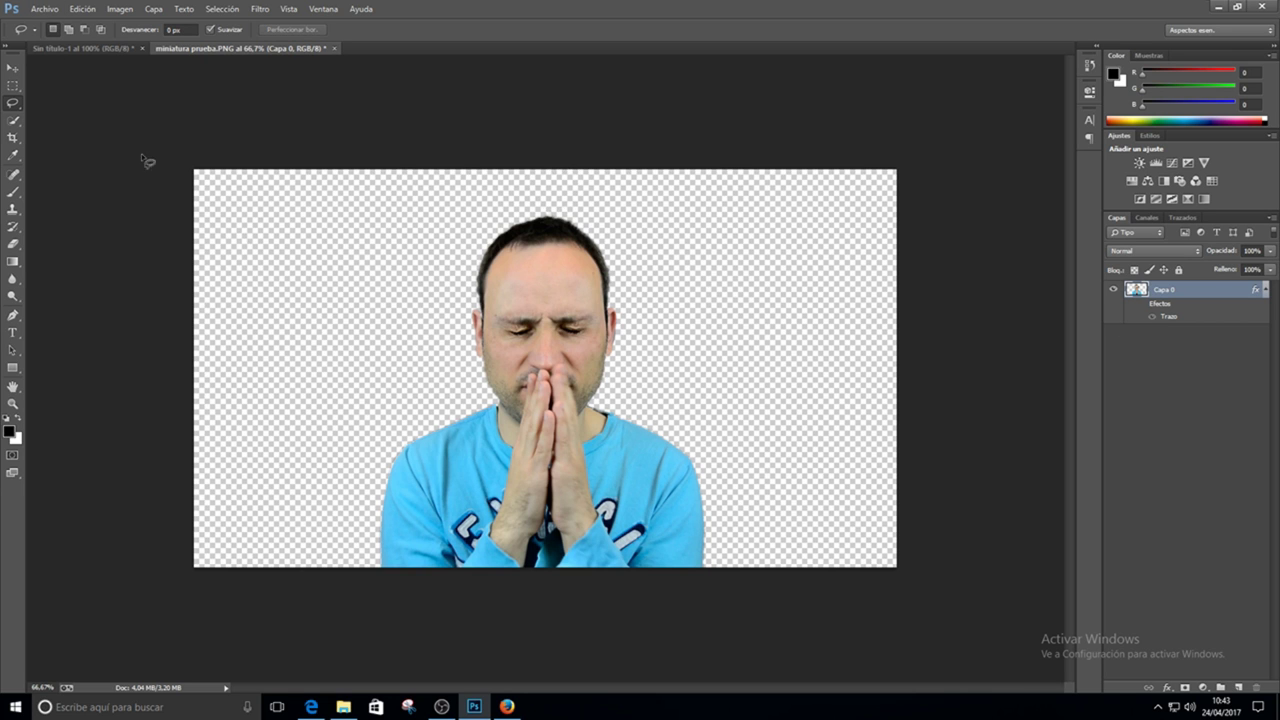
{"action": "left_click", "coordinate": [55, 14]}
{"action": "left_click", "coordinate": [80, 170]}
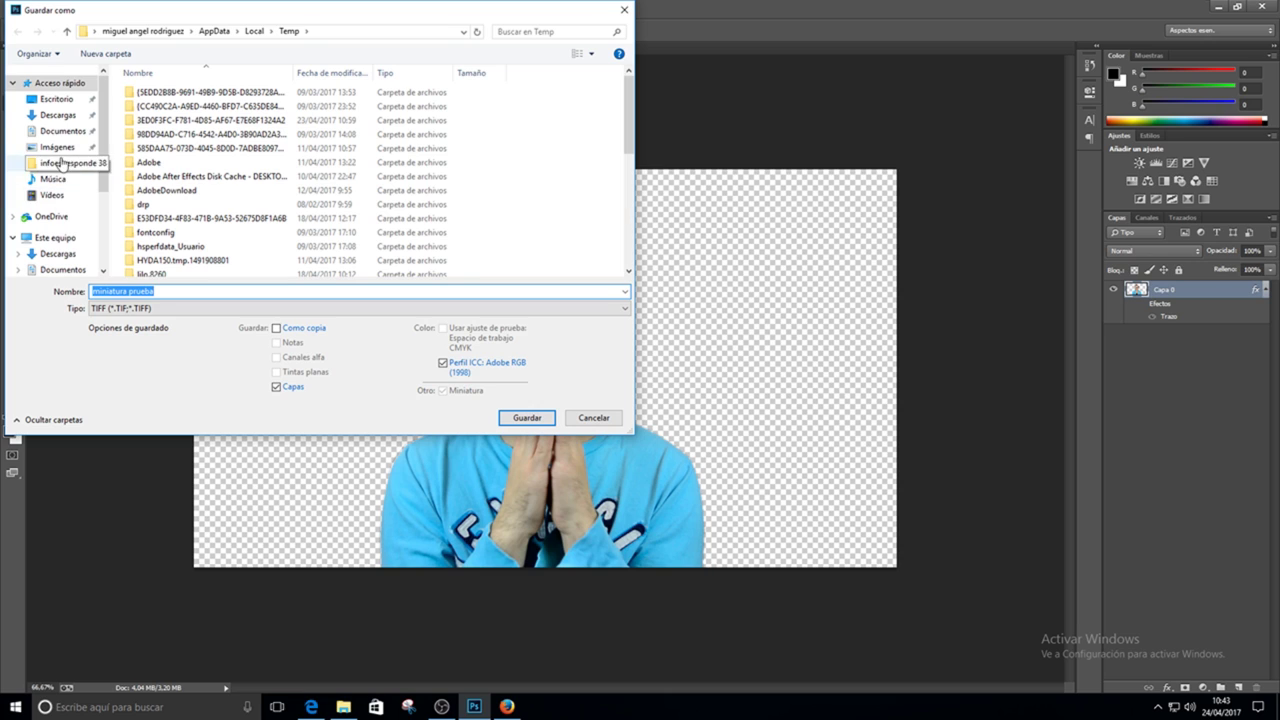
{"action": "left_click", "coordinate": [58, 147]}
{"action": "left_click", "coordinate": [165, 309]}
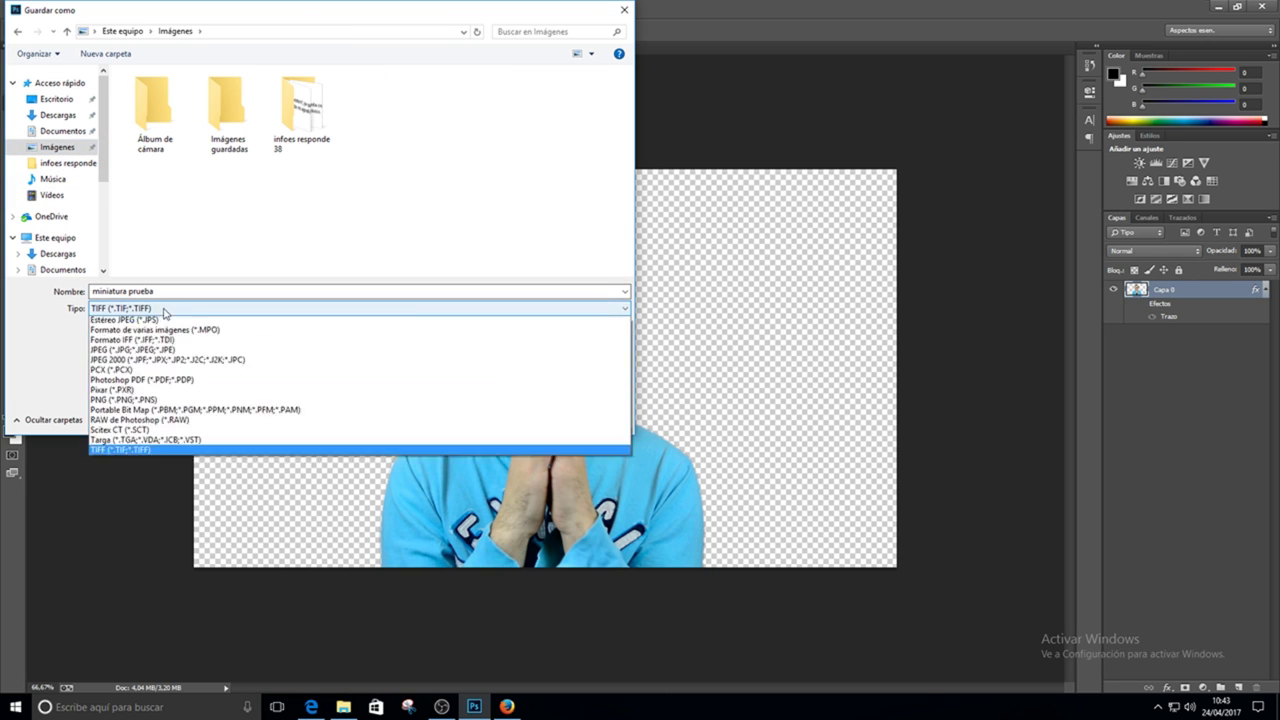
{"action": "left_click", "coordinate": [147, 472]}
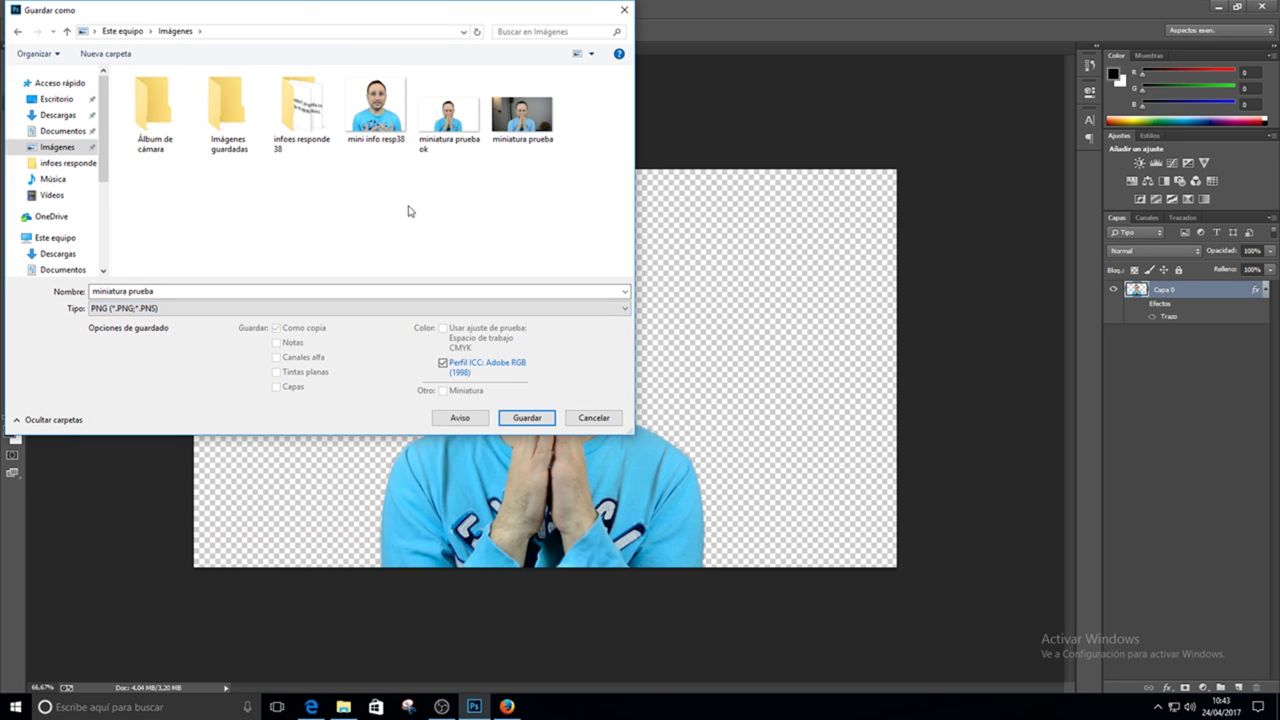
{"action": "left_click", "coordinate": [466, 136]}
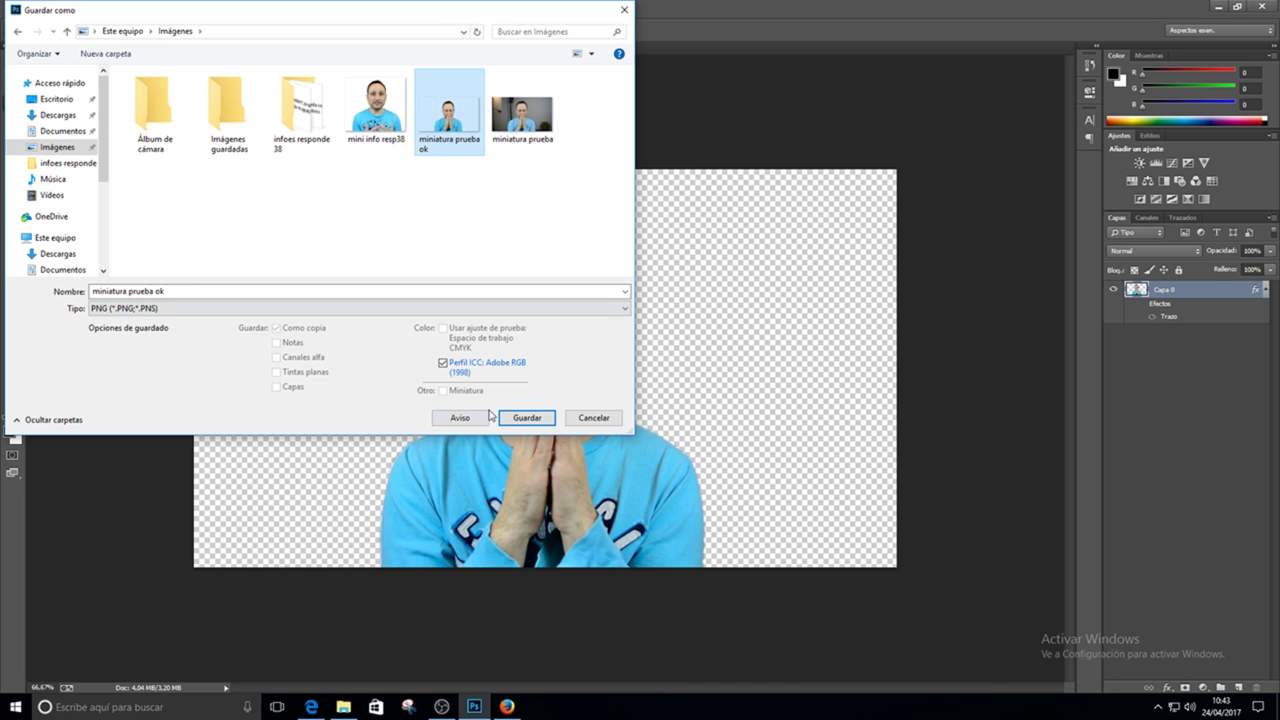
{"action": "left_click", "coordinate": [525, 420]}
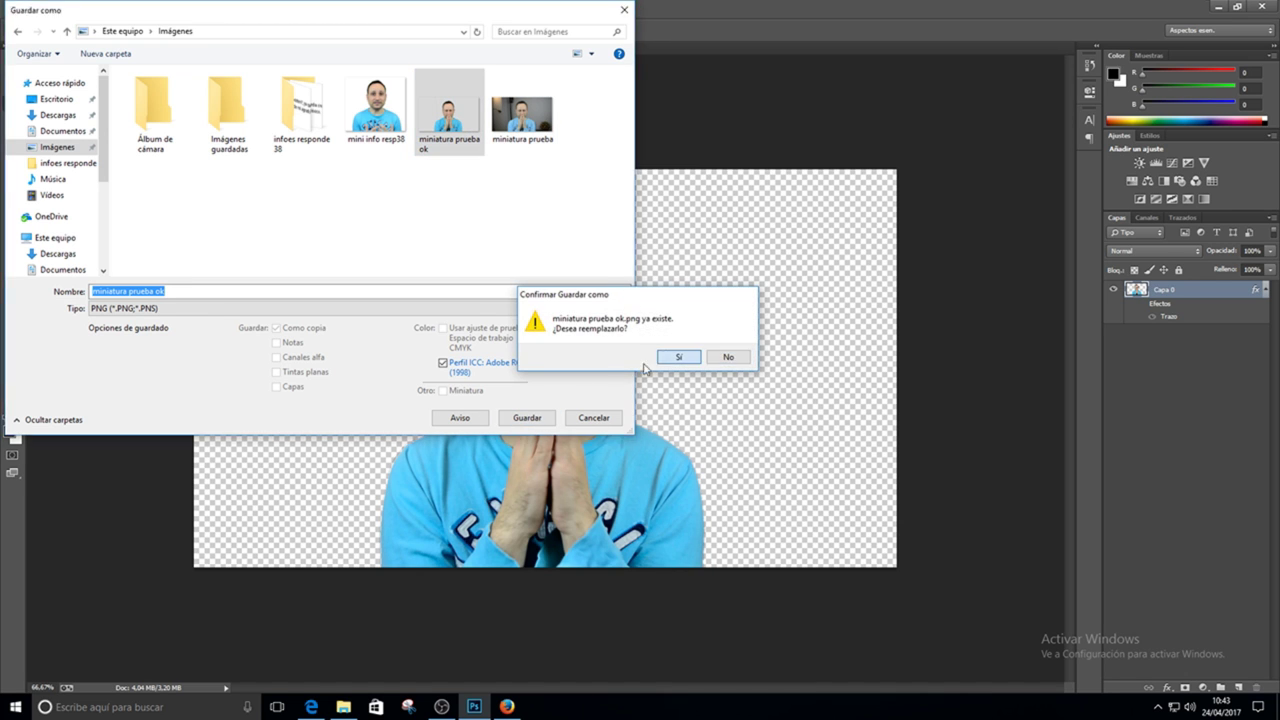
{"action": "left_click", "coordinate": [676, 357]}
{"action": "left_click", "coordinate": [677, 219]}
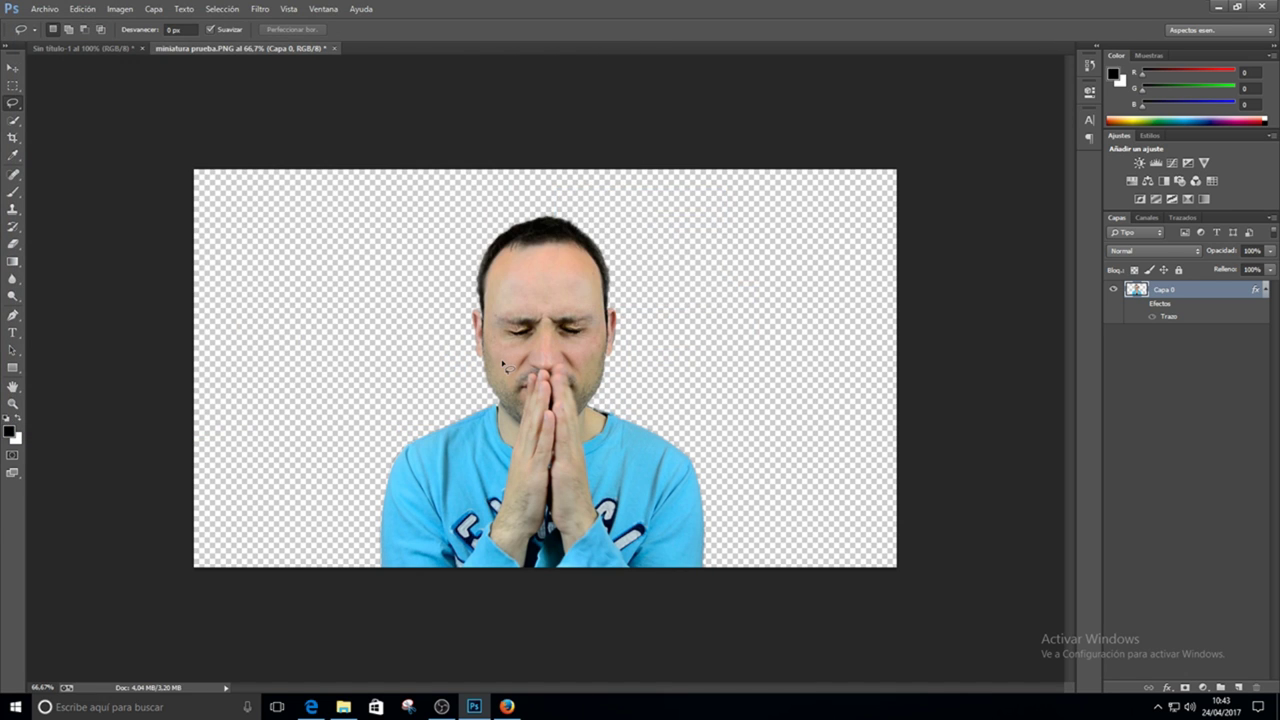
- Hide the old outlined person layer and place the saved miniatura prueba ok cutout into Sin título-1
{"action": "left_click", "coordinate": [85, 48]}
{"action": "left_click", "coordinate": [1111, 290]}
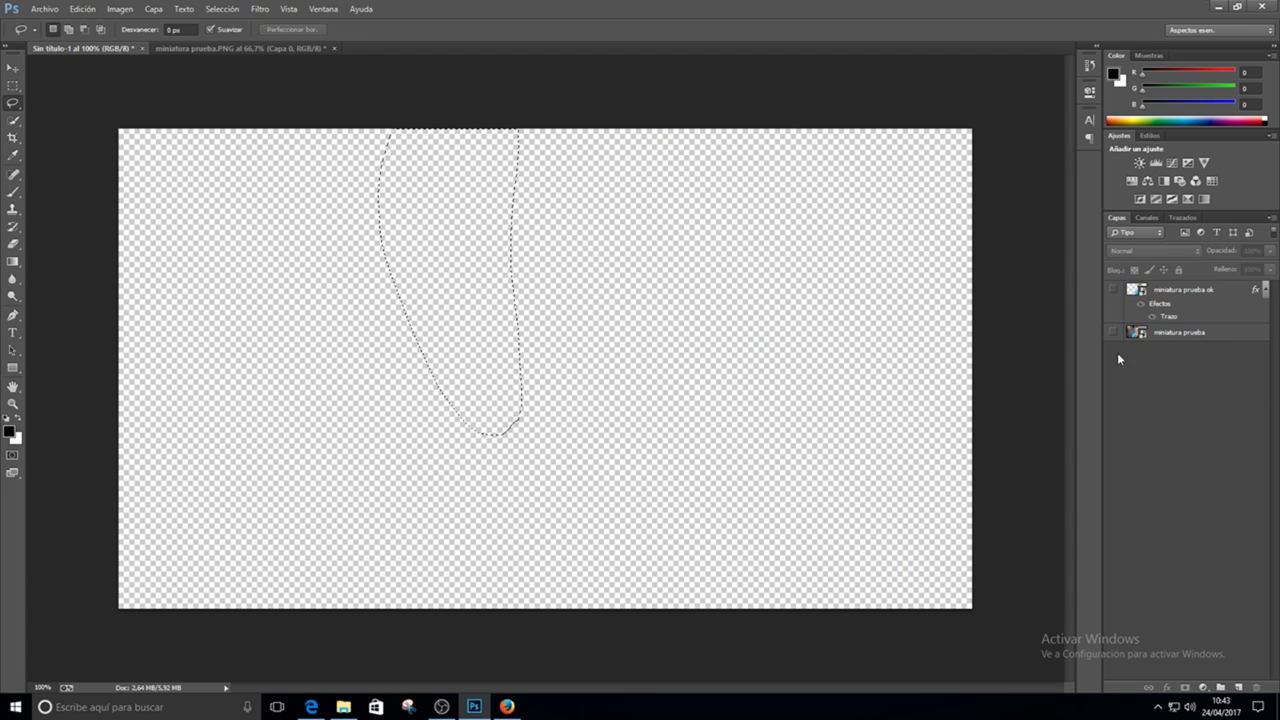
{"action": "left_click", "coordinate": [344, 707]}
{"action": "mouse_move", "coordinate": [1155, 125]}
{"action": "left_mouse_down"}
{"action": "mouse_move", "coordinate": [548, 505]}
{"action": "mouse_move", "coordinate": [474, 374]}
{"action": "left_mouse_up"}
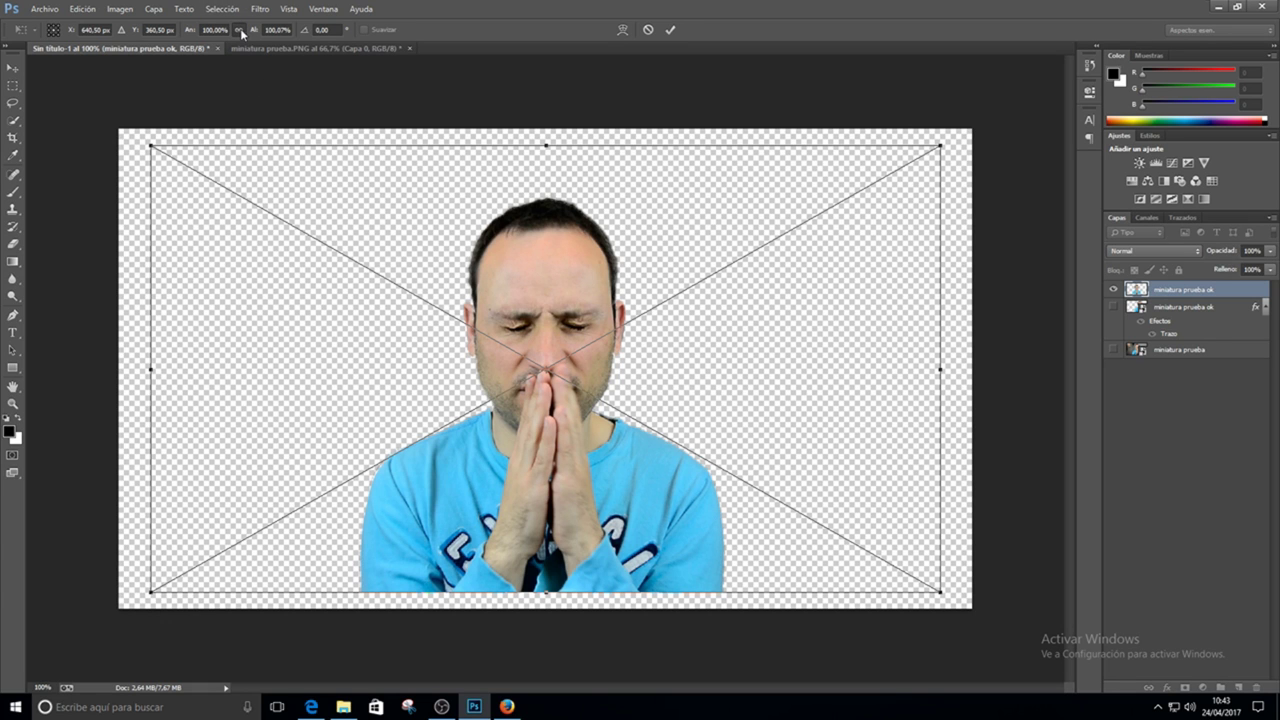
- Enlarge the placed person to about 119% and shift it right of centre
{"action": "left_click_drag", "start_coordinate": [150, 145], "coordinate": [26, 74]}
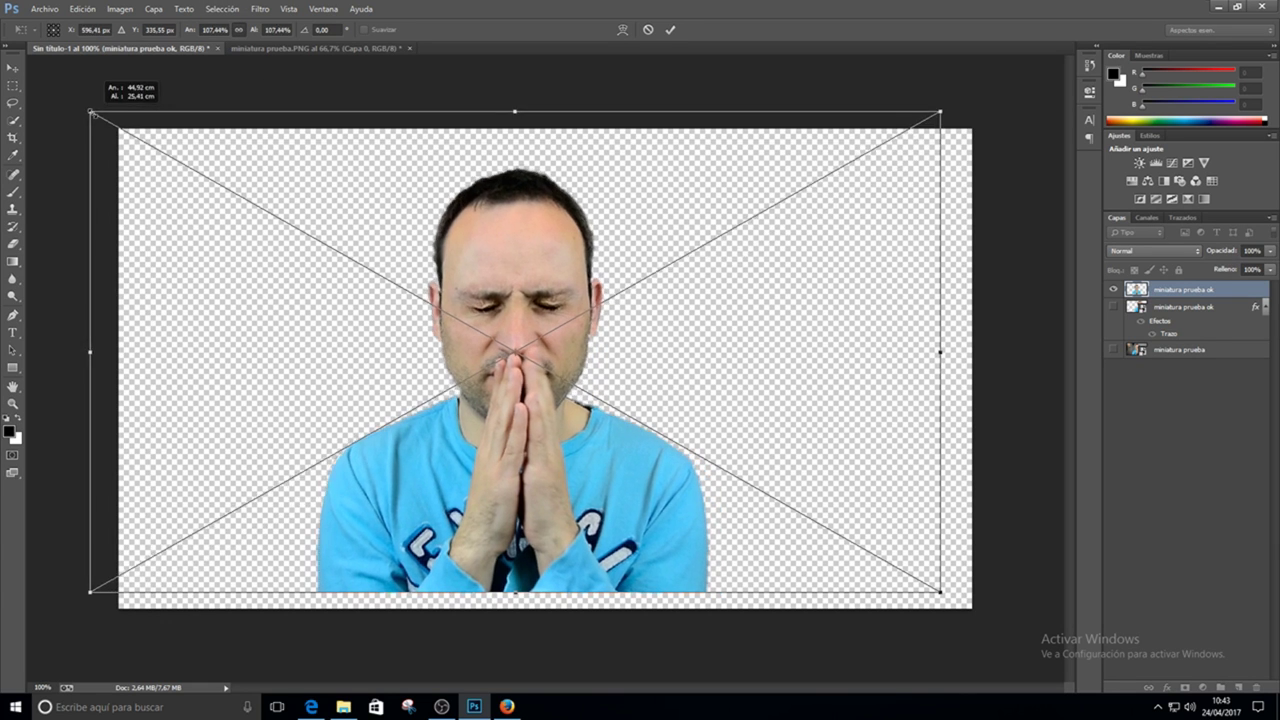
{"action": "left_click_drag", "start_coordinate": [624, 323], "coordinate": [856, 340]}
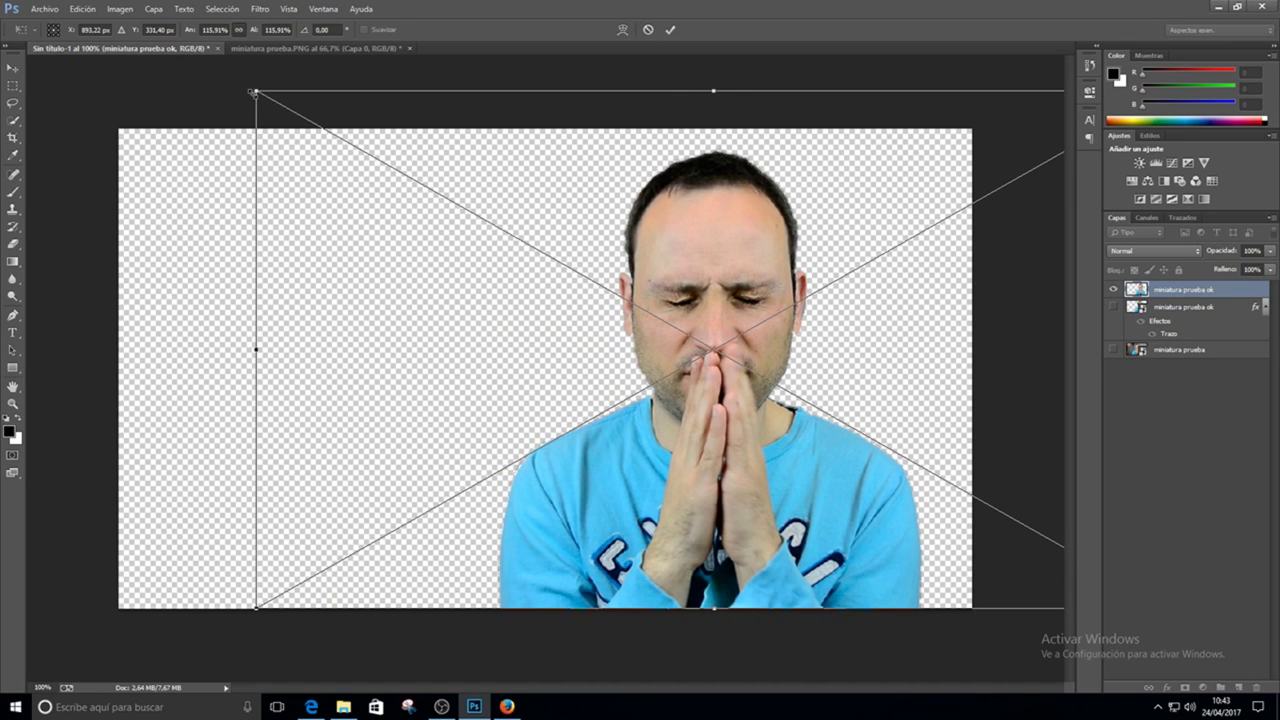
{"action": "mouse_move", "coordinate": [254, 92]}
{"action": "left_mouse_down"}
{"action": "mouse_move", "coordinate": [229, 75]}
{"action": "mouse_move", "coordinate": [246, 87]}
{"action": "left_mouse_up"}
{"action": "key", "text": "Return"}
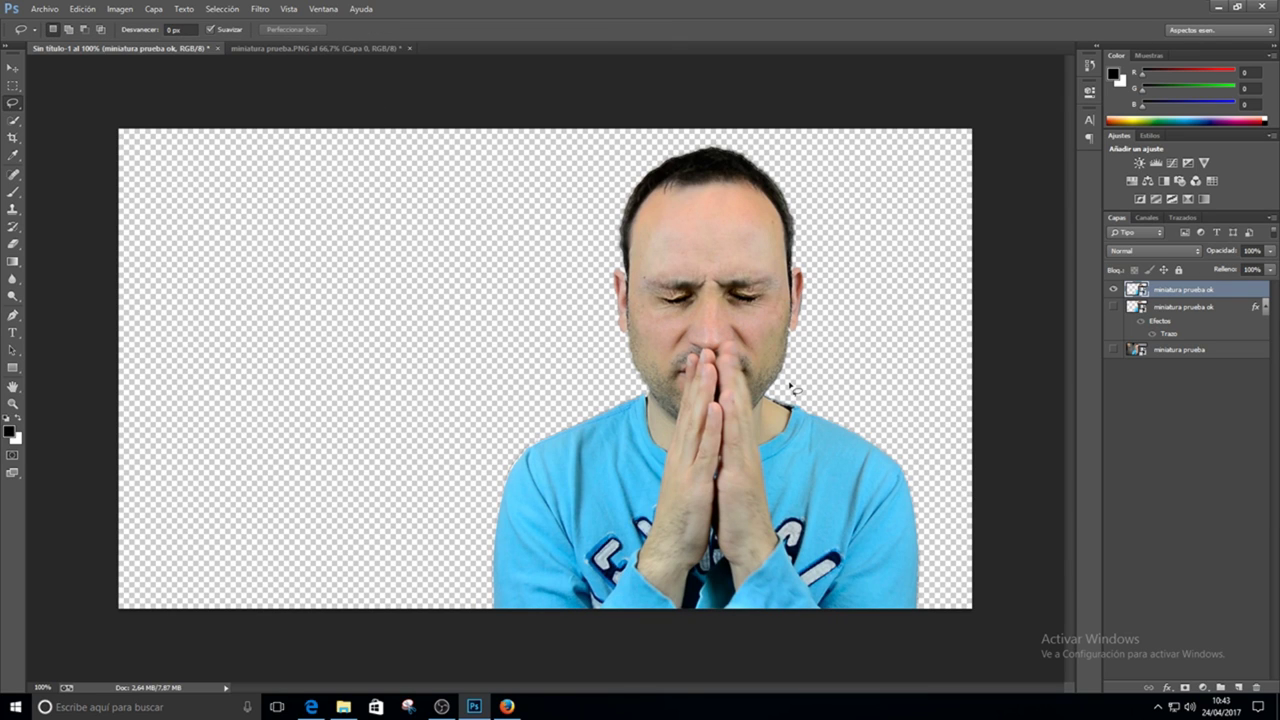
{"action": "left_click", "coordinate": [1180, 373]}
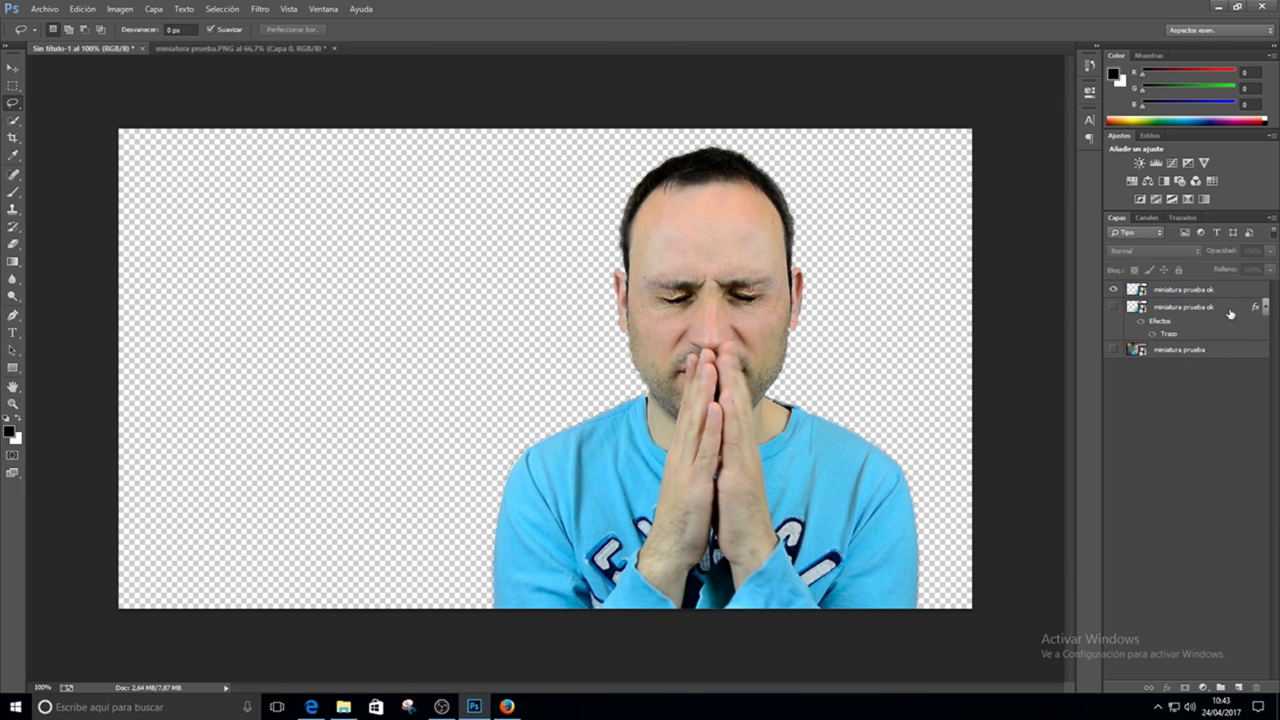
{"action": "double_click", "coordinate": [1230, 298]}
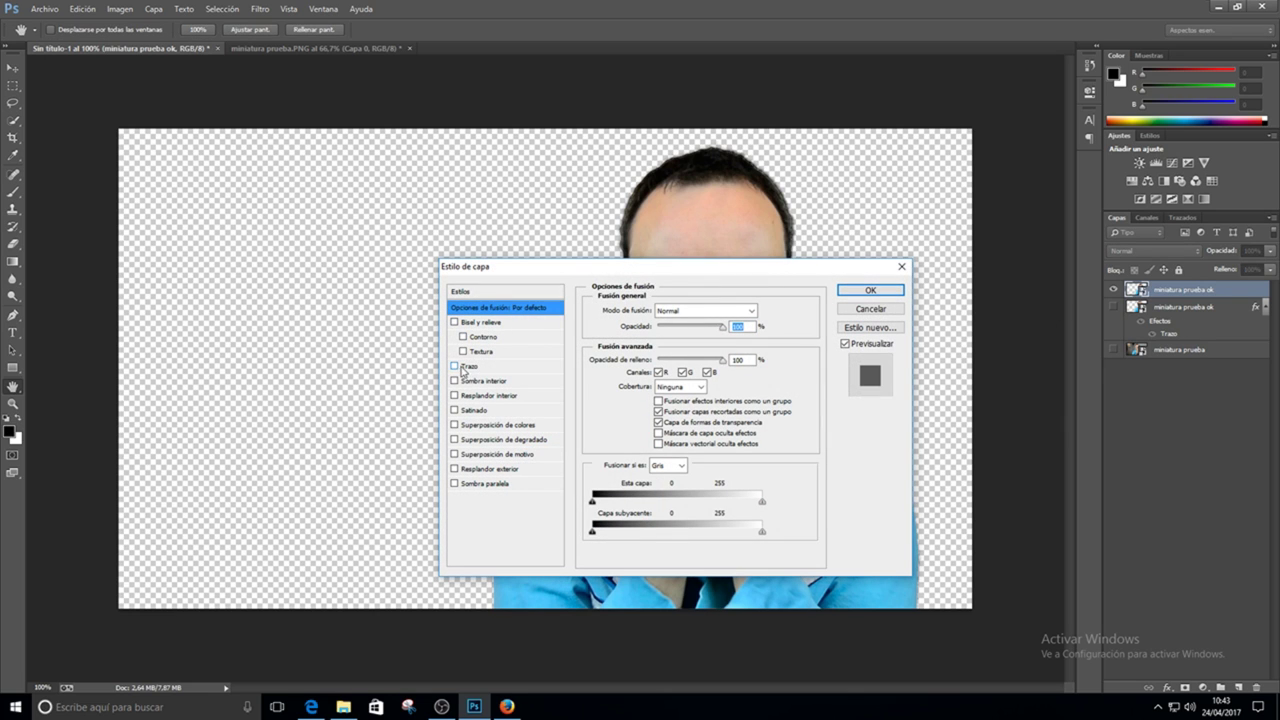
{"action": "left_click", "coordinate": [455, 366]}
{"action": "left_click_drag", "start_coordinate": [676, 280], "coordinate": [225, 215]}
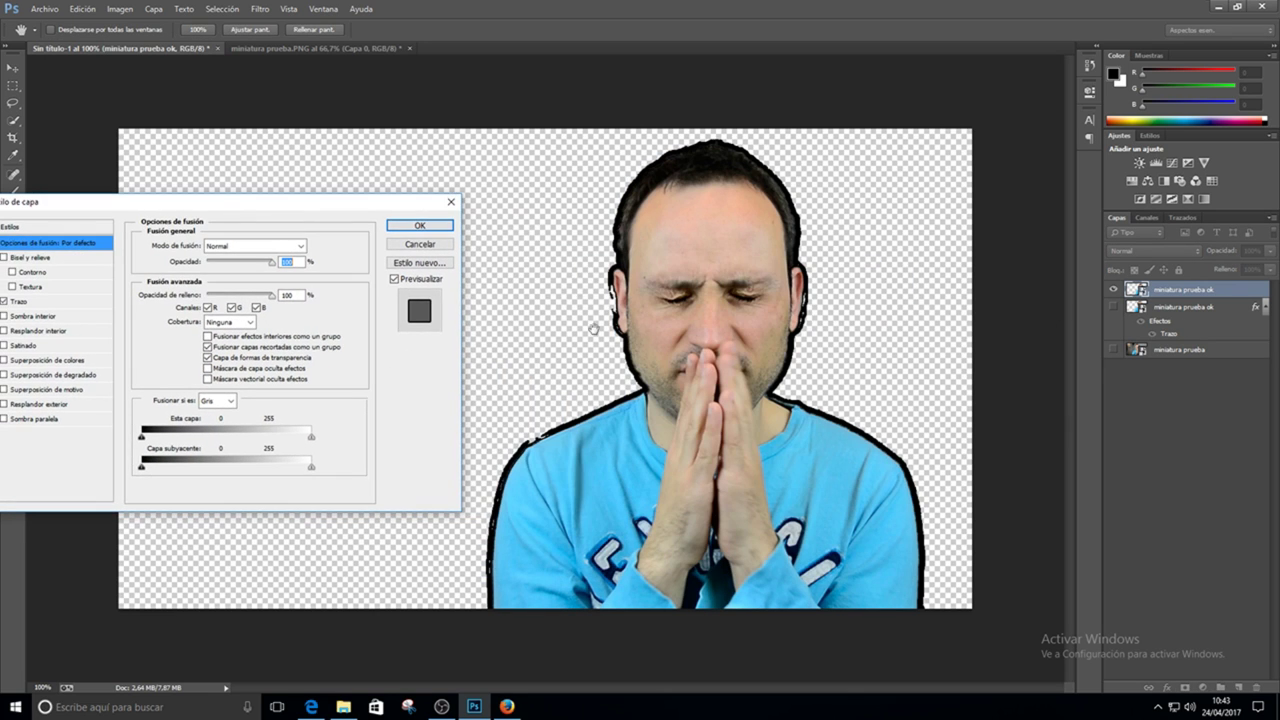
{"action": "left_click_drag", "start_coordinate": [330, 208], "coordinate": [571, 209]}
{"action": "left_click", "coordinate": [244, 302]}
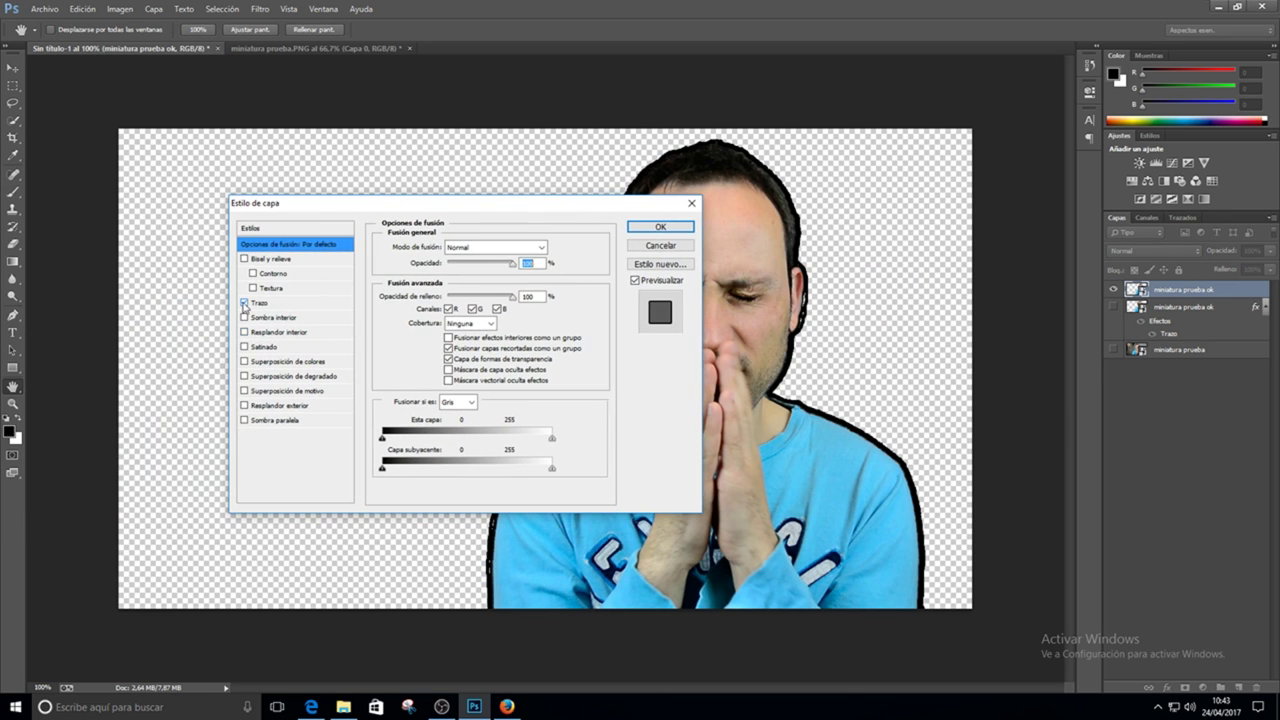
{"action": "left_click", "coordinate": [690, 204]}
{"action": "left_click", "coordinate": [1144, 403]}
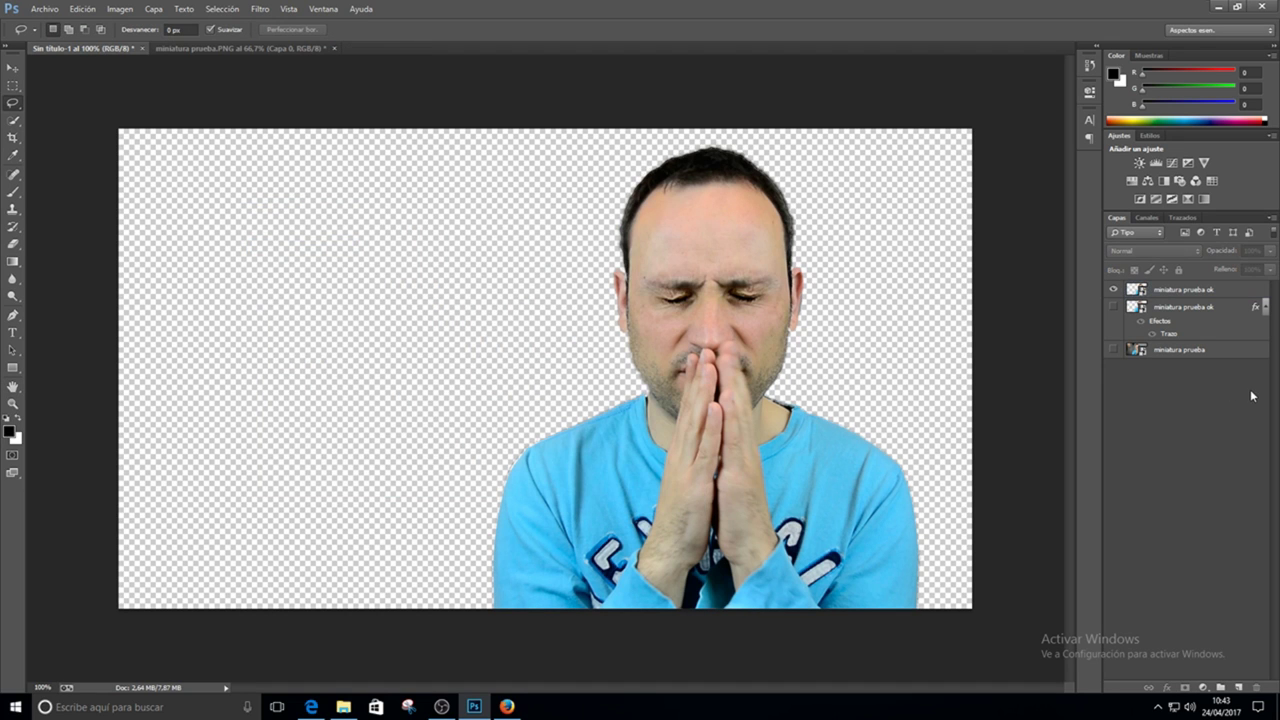
{"action": "left_click", "coordinate": [1113, 307]}
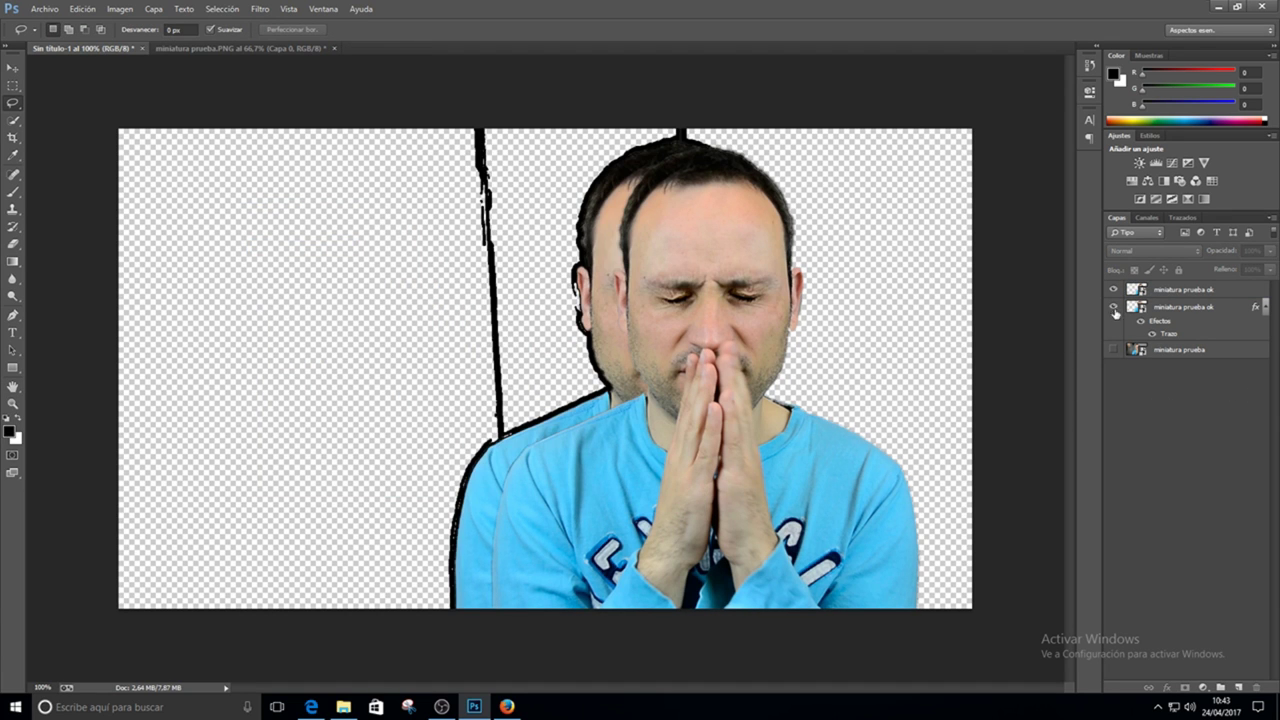
{"action": "left_click", "coordinate": [1113, 307]}
{"action": "left_click", "coordinate": [1113, 349]}
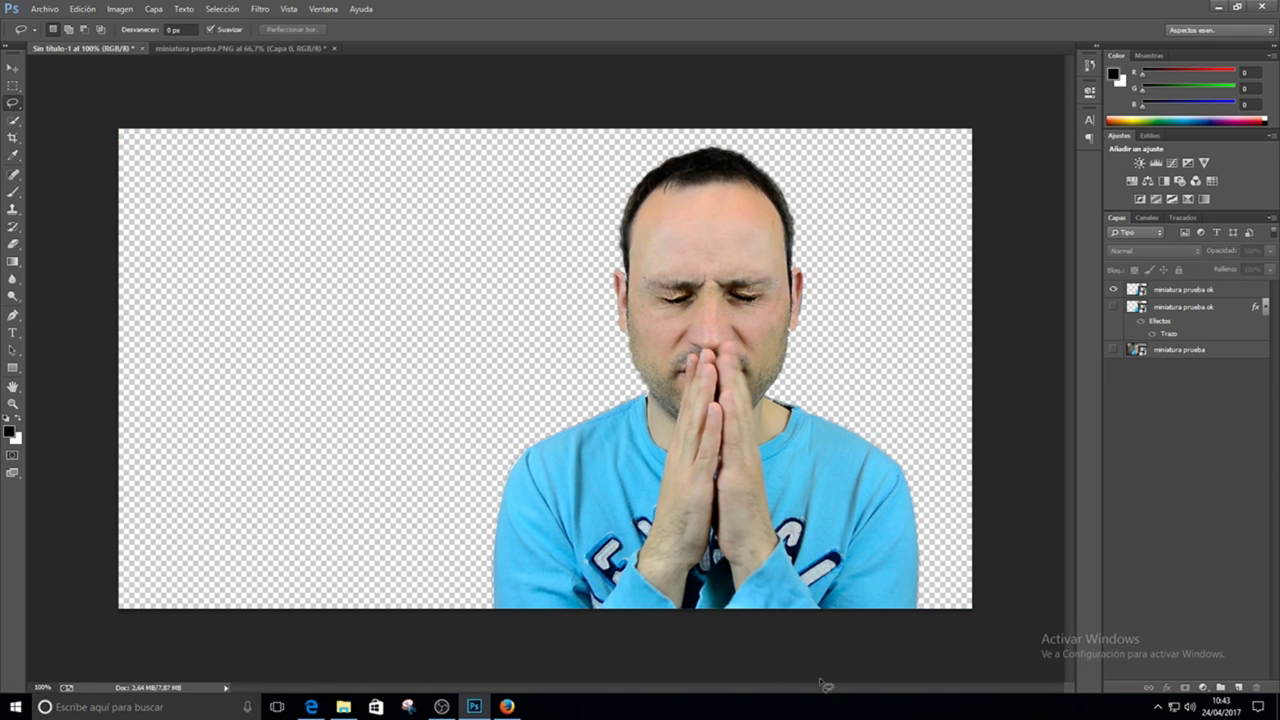
- Run a Google Images search for 'fondos' in Firefox
{"action": "left_click", "coordinate": [507, 706]}
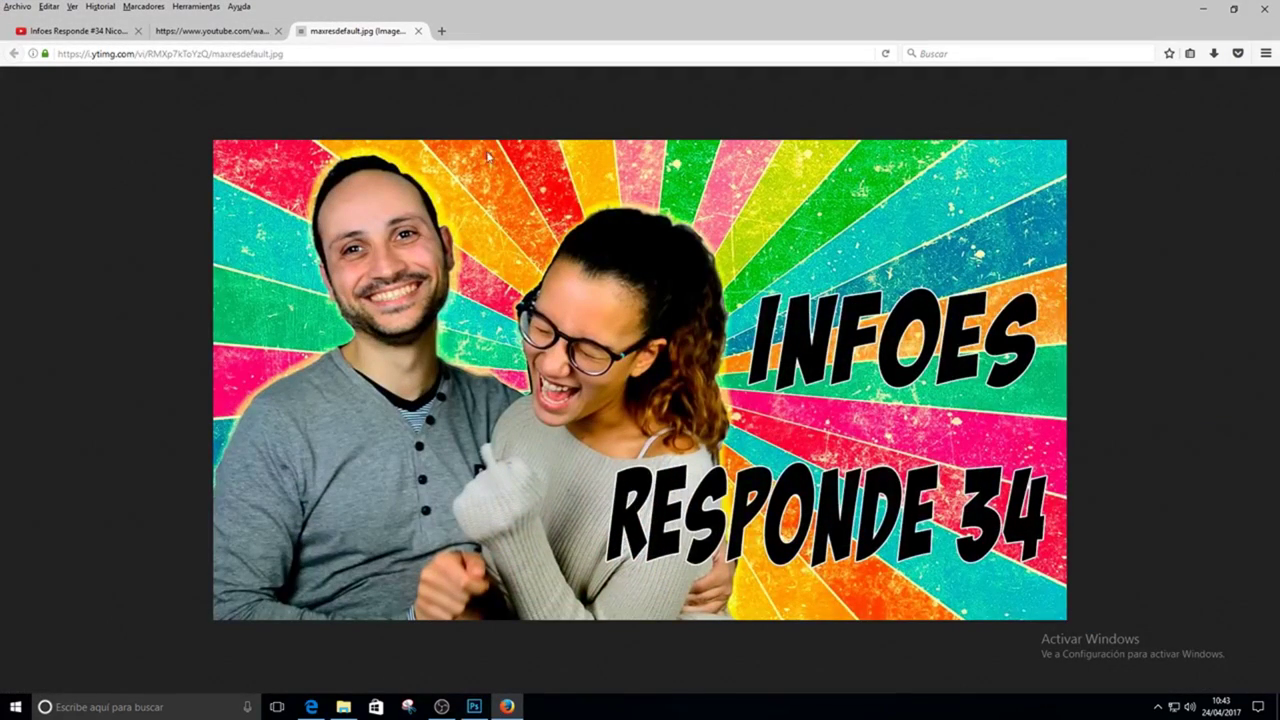
{"action": "left_click", "coordinate": [450, 57]}
{"action": "type", "text": "goo"}
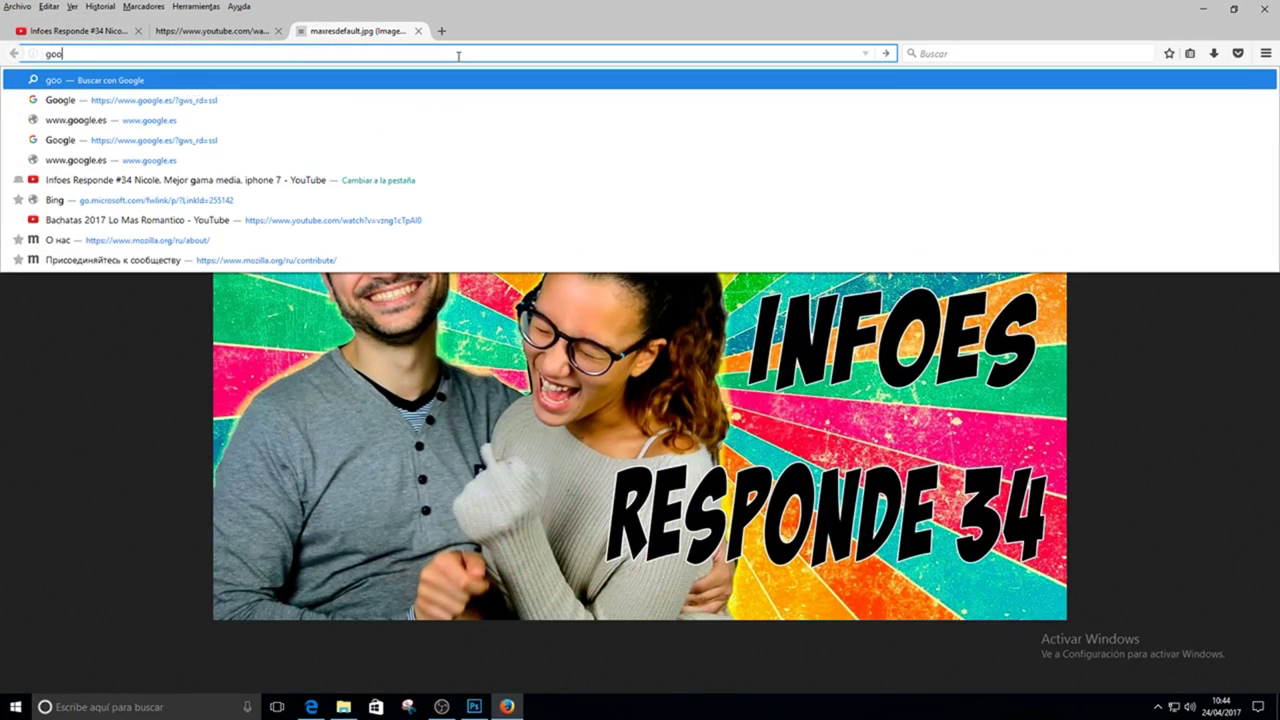
{"action": "type", "text": "gle."}
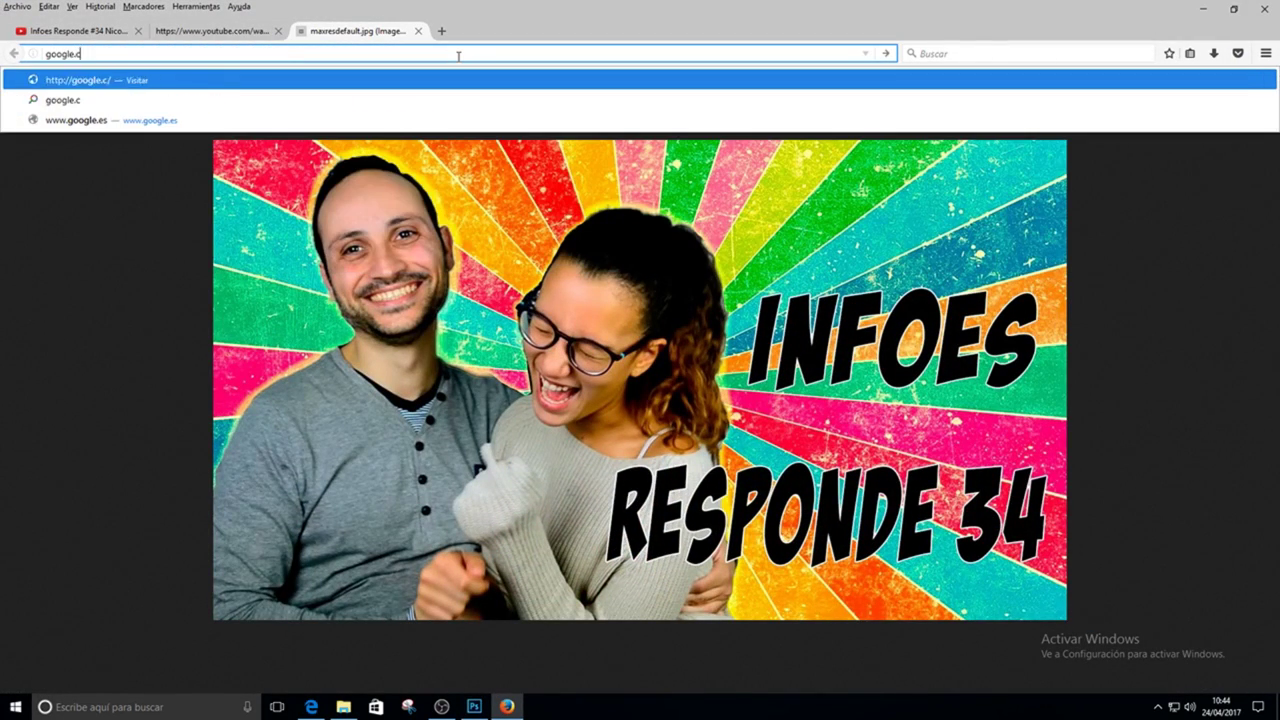
{"action": "type", "text": "com"}
{"action": "key", "text": "Return"}
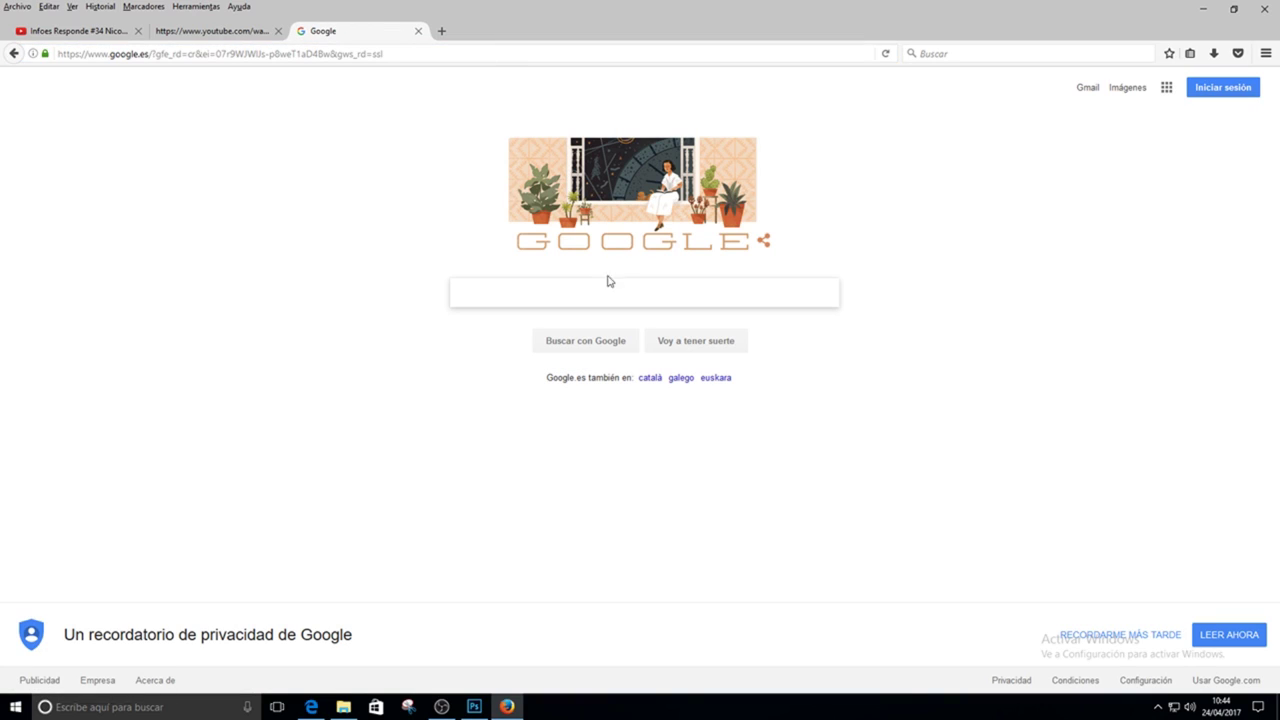
{"action": "left_click", "coordinate": [1130, 88]}
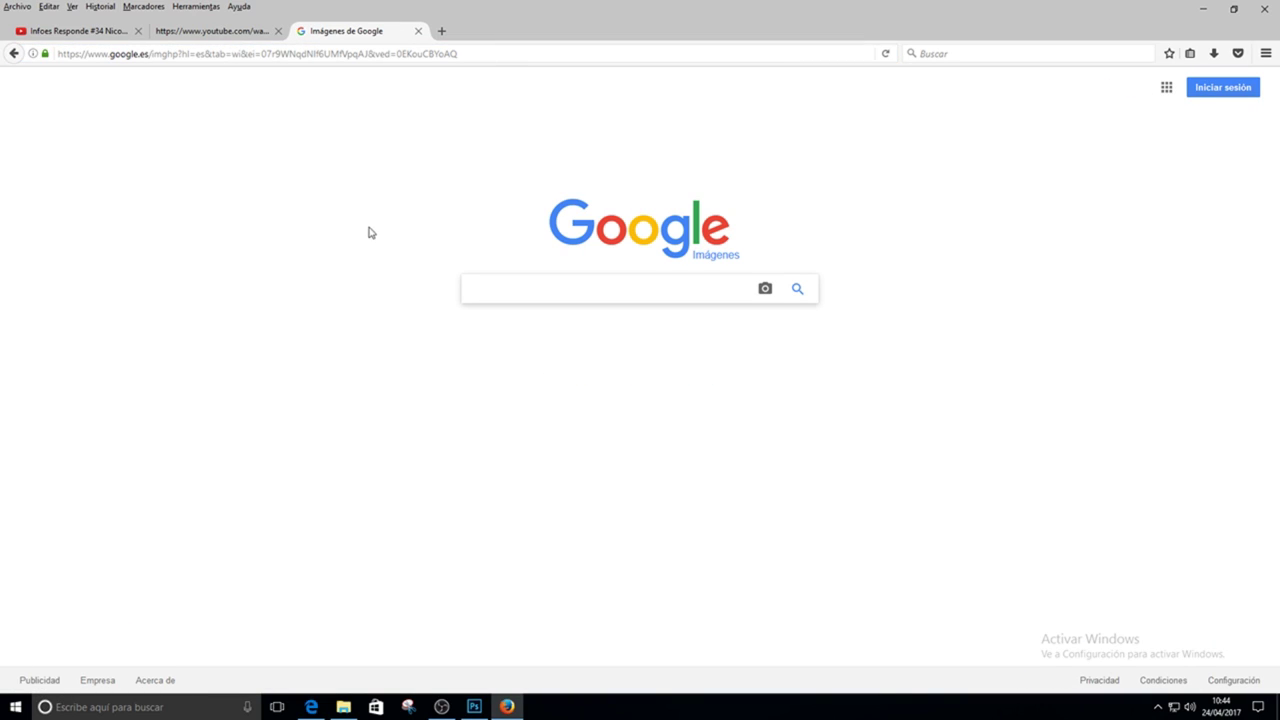
{"action": "type", "text": "fo"}
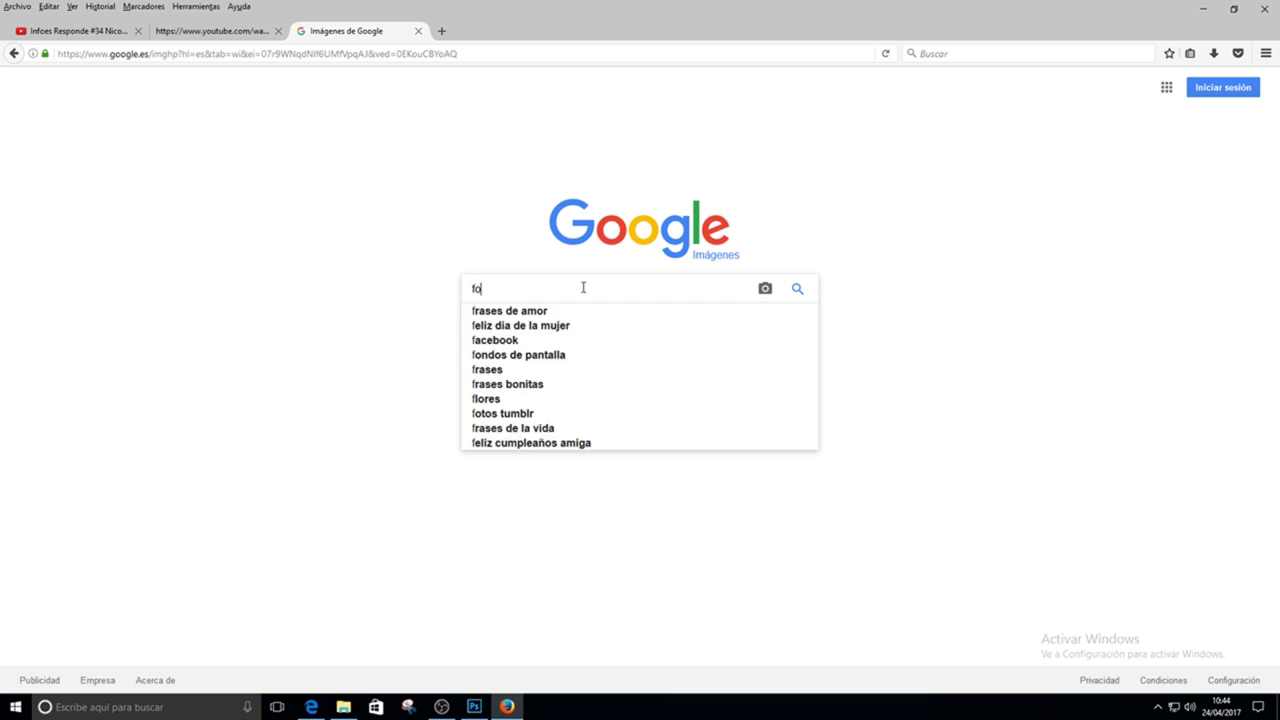
{"action": "type", "text": "ndos"}
{"action": "key", "text": "Return"}
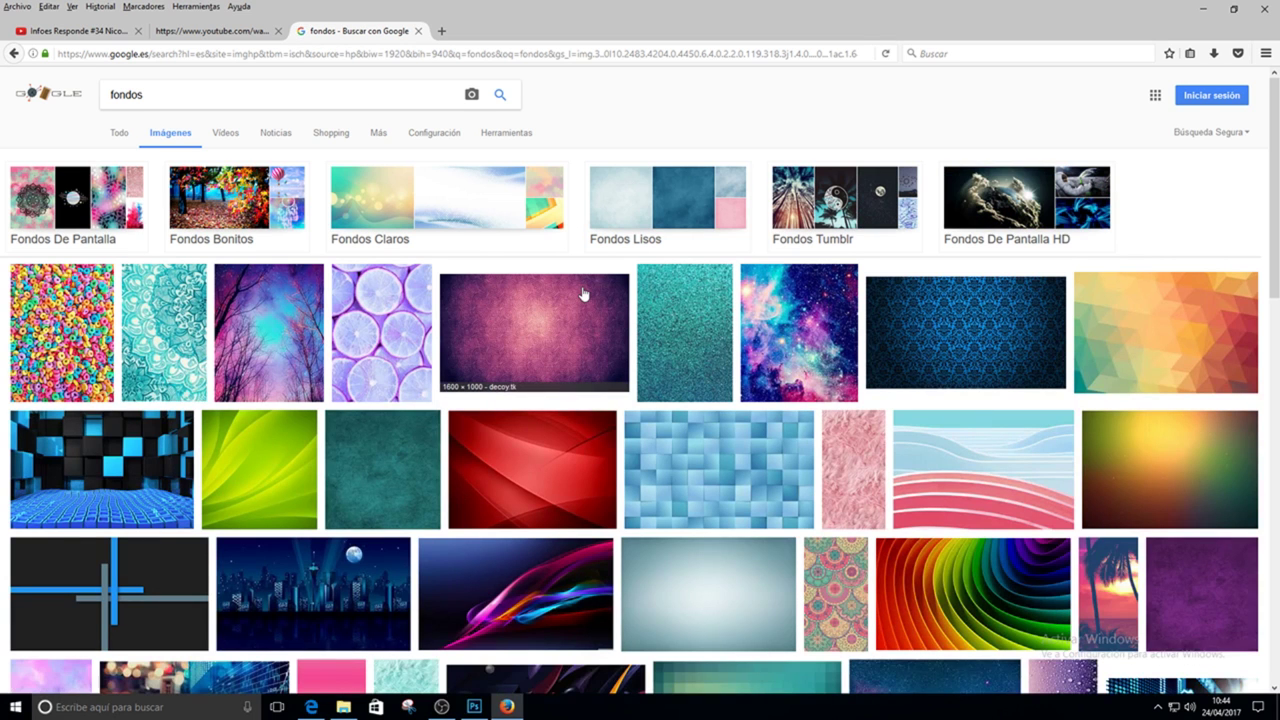
- Filter results to large images and open the green wave background at full size
{"action": "left_click", "coordinate": [490, 132]}
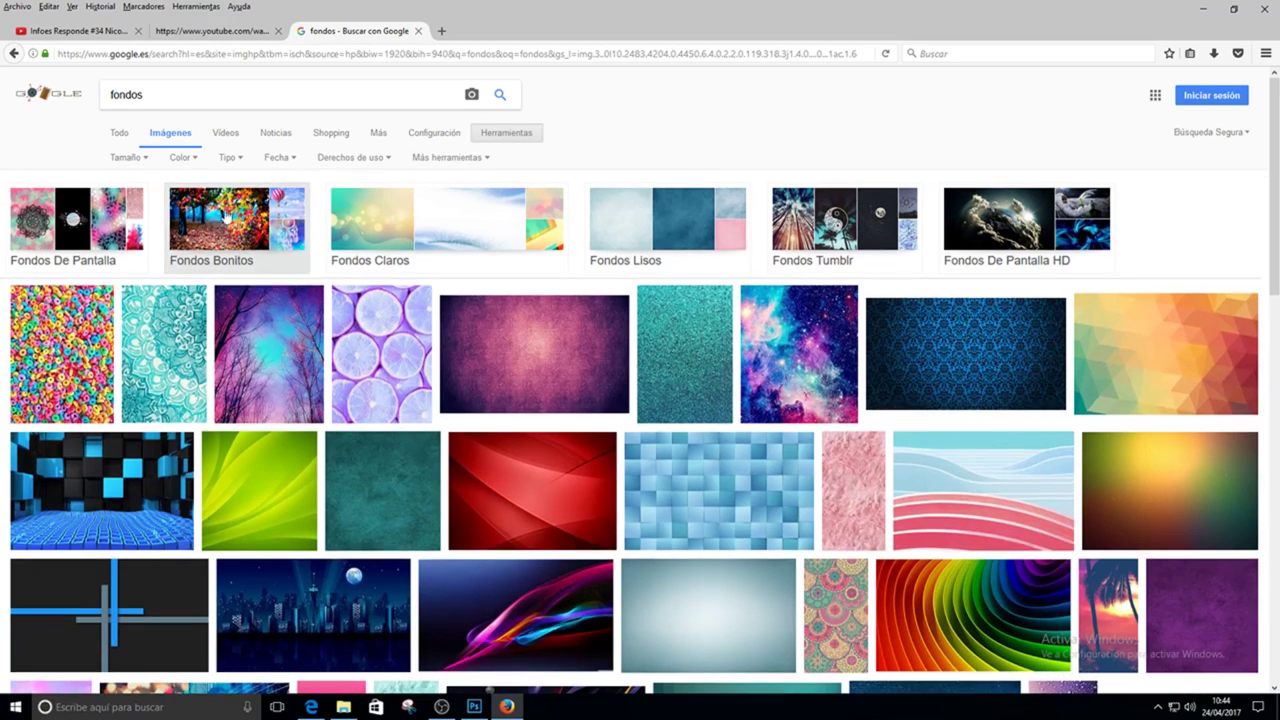
{"action": "left_click", "coordinate": [146, 158]}
{"action": "left_click", "coordinate": [143, 196]}
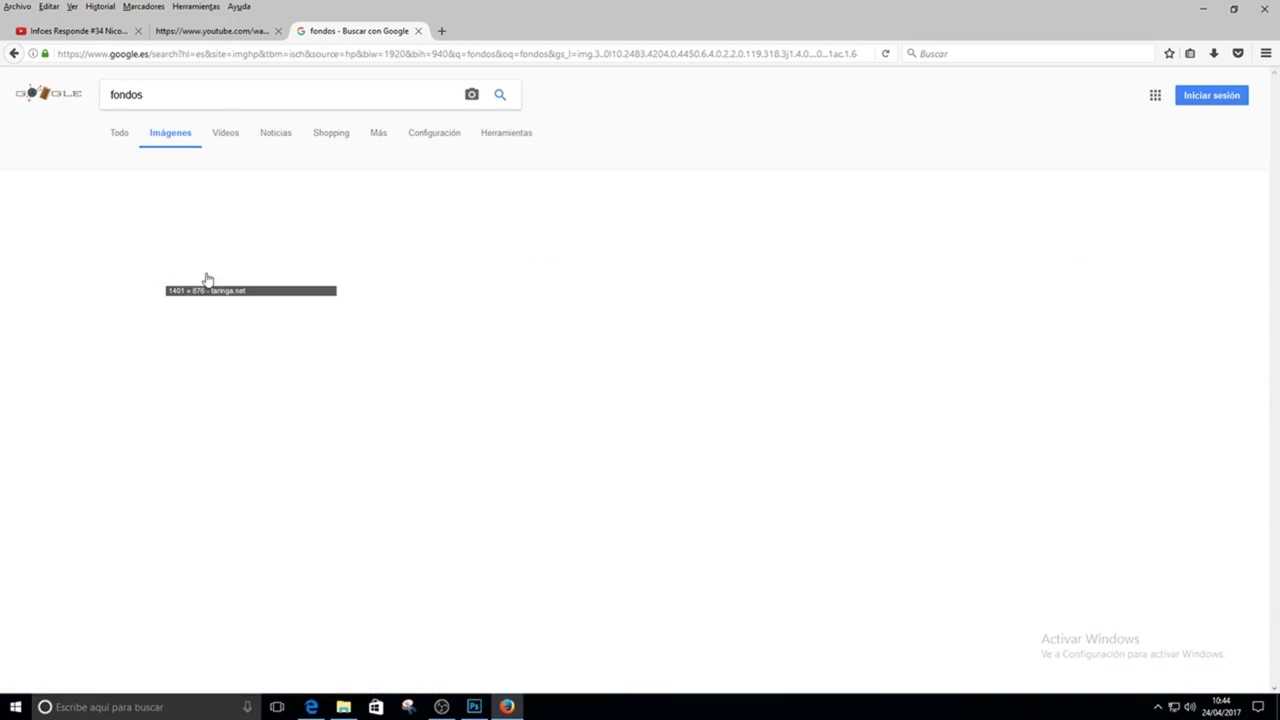
{"action": "scroll", "coordinate": [570, 330], "scroll_direction": "down", "scroll_amount": 4}
{"action": "scroll", "coordinate": [575, 320], "scroll_direction": "down", "scroll_amount": 3}
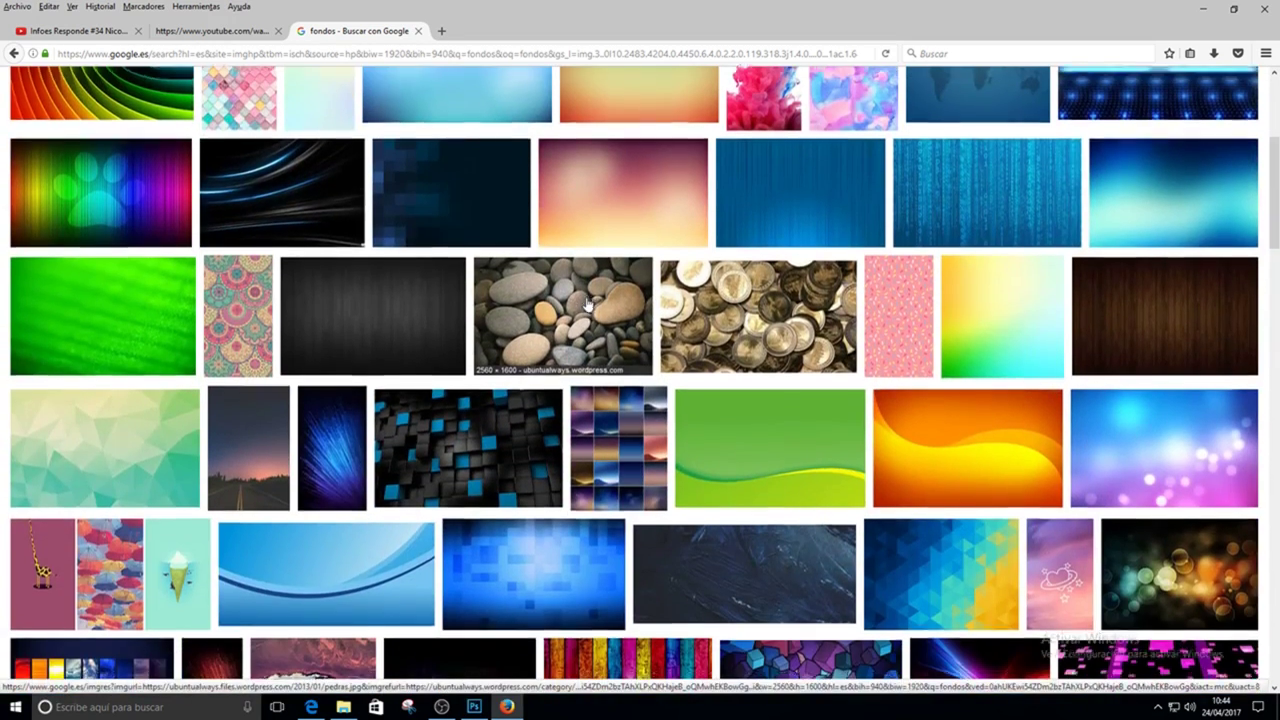
{"action": "scroll", "coordinate": [588, 305], "scroll_direction": "down", "scroll_amount": 4}
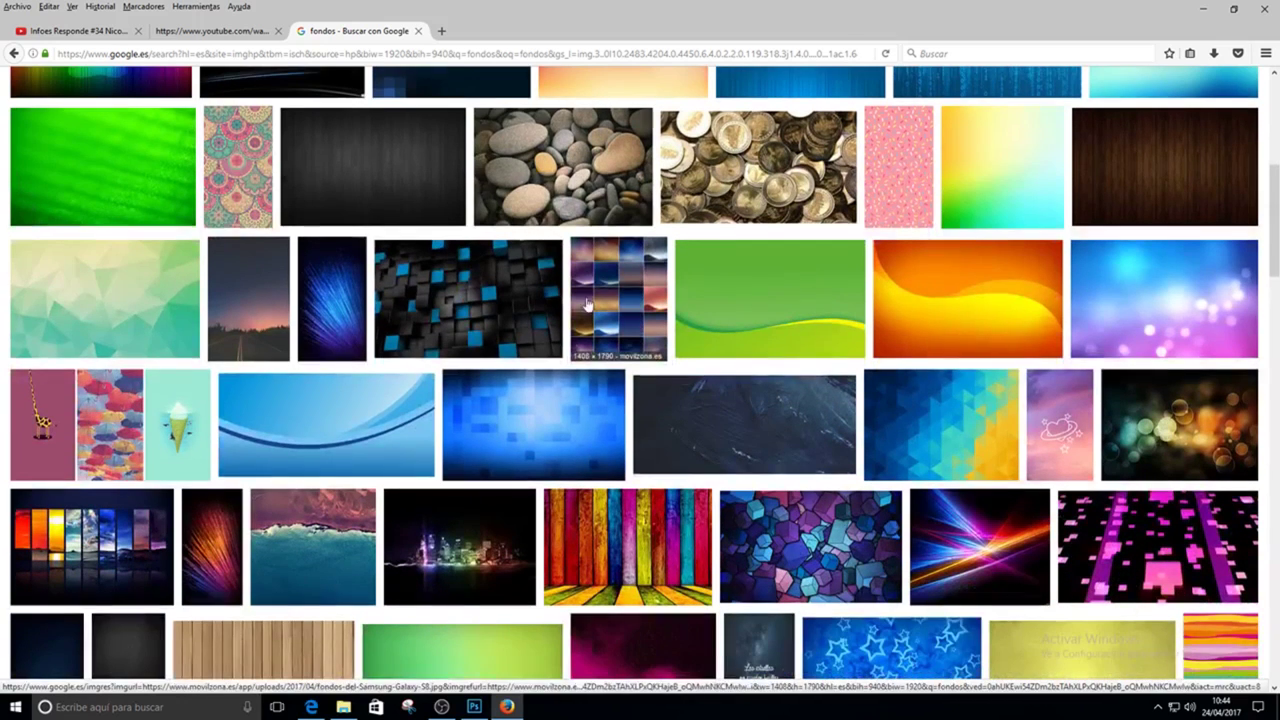
{"action": "left_click", "coordinate": [758, 305]}
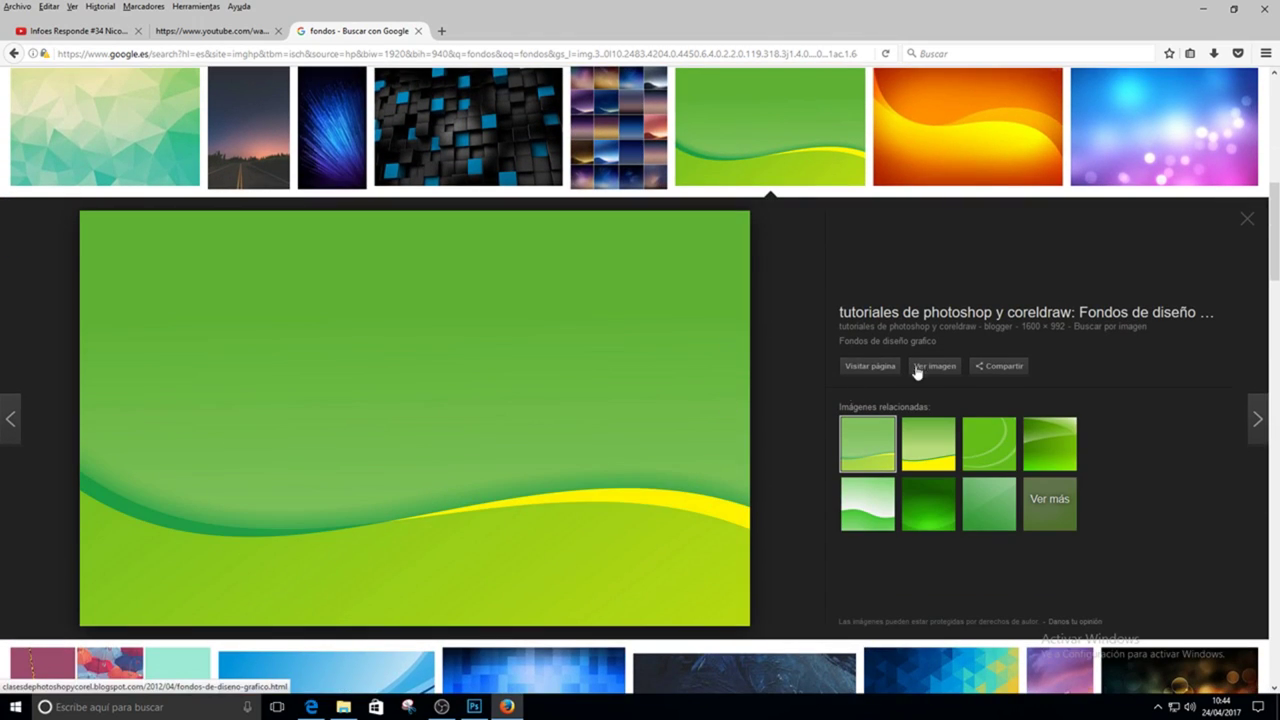
{"action": "left_click", "coordinate": [928, 366]}
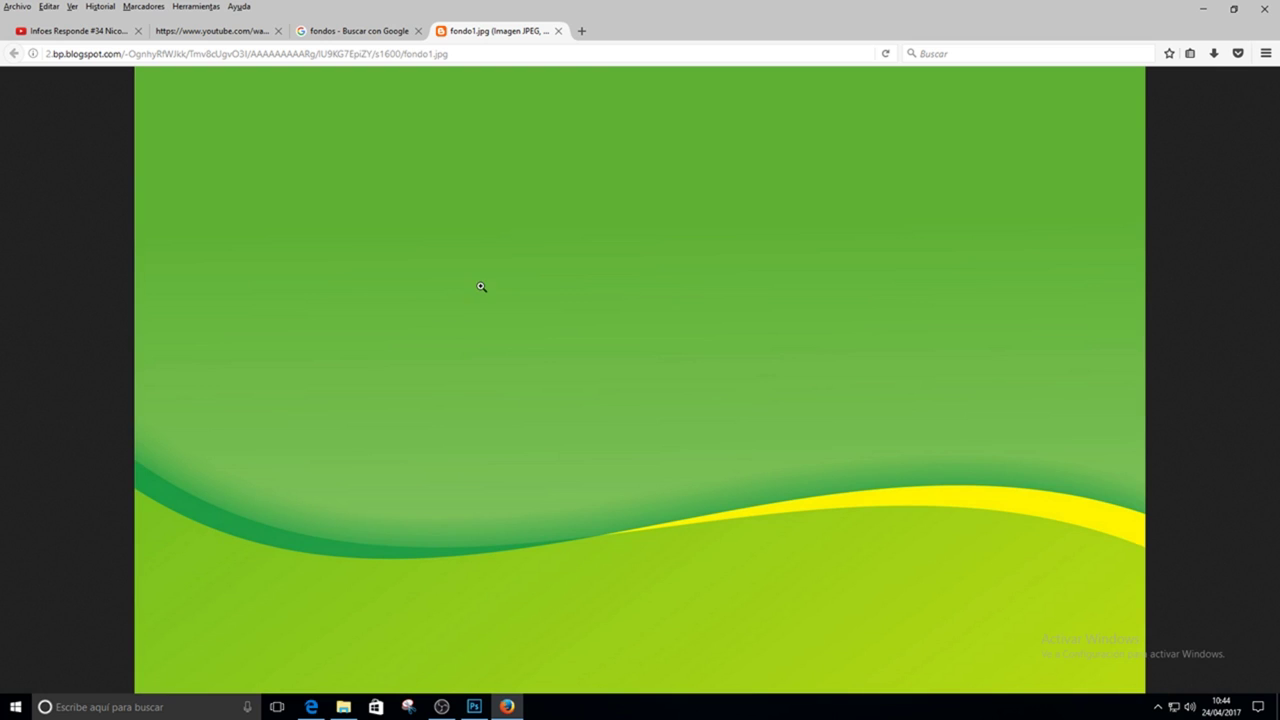
- Save the green wave image as fondo1 in the Imágenes folder
{"action": "right_click", "coordinate": [481, 287]}
{"action": "left_click", "coordinate": [551, 331]}
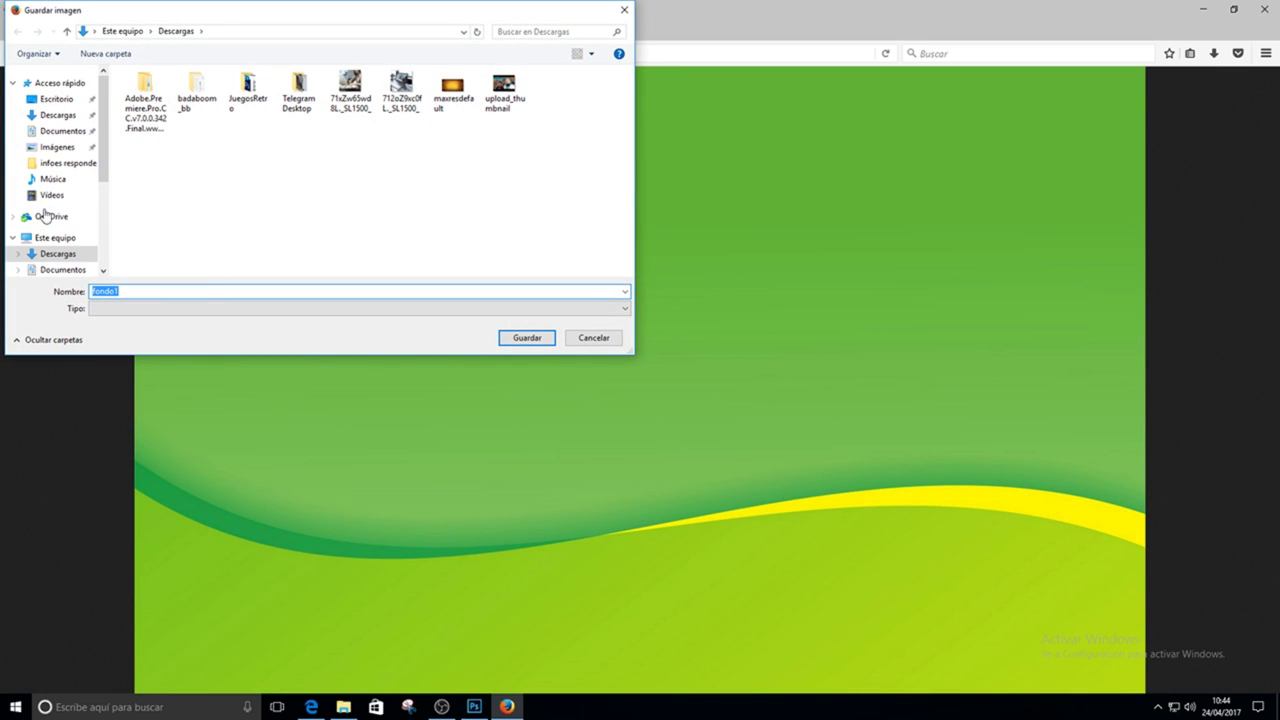
{"action": "mouse_move", "coordinate": [52, 216]}
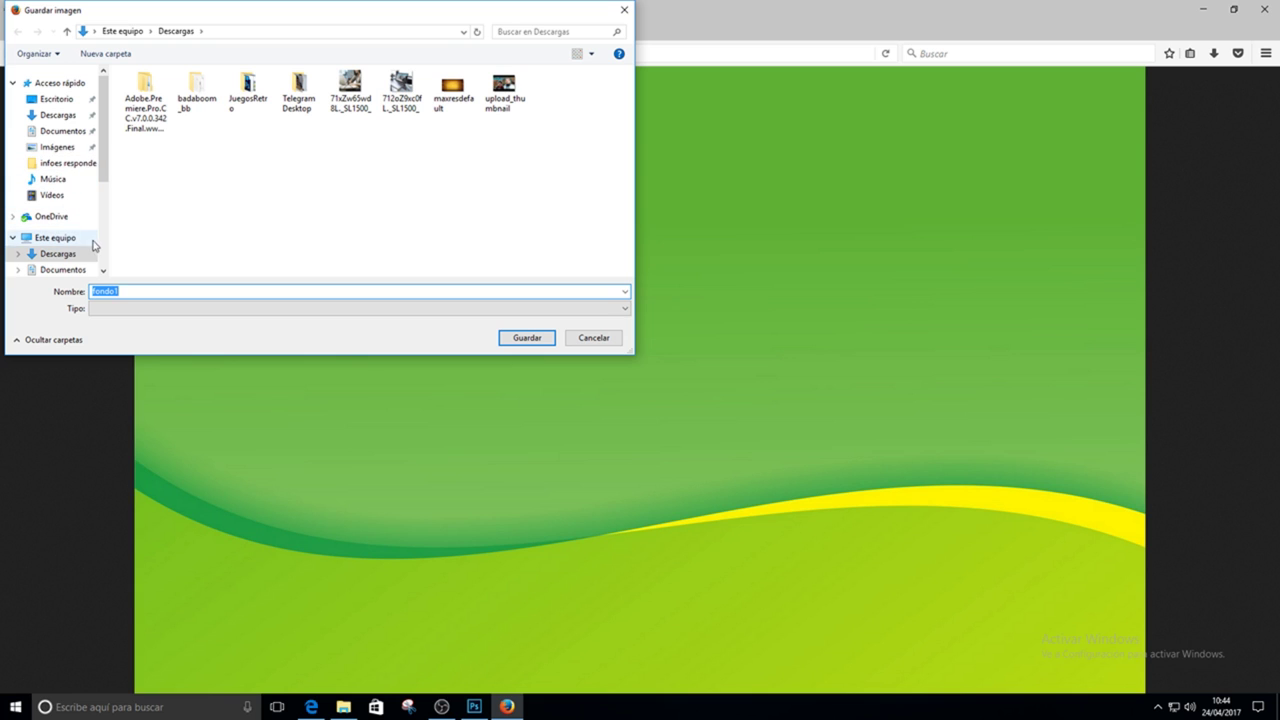
{"action": "left_click_drag", "start_coordinate": [103, 165], "coordinate": [97, 211]}
{"action": "left_click", "coordinate": [84, 213]}
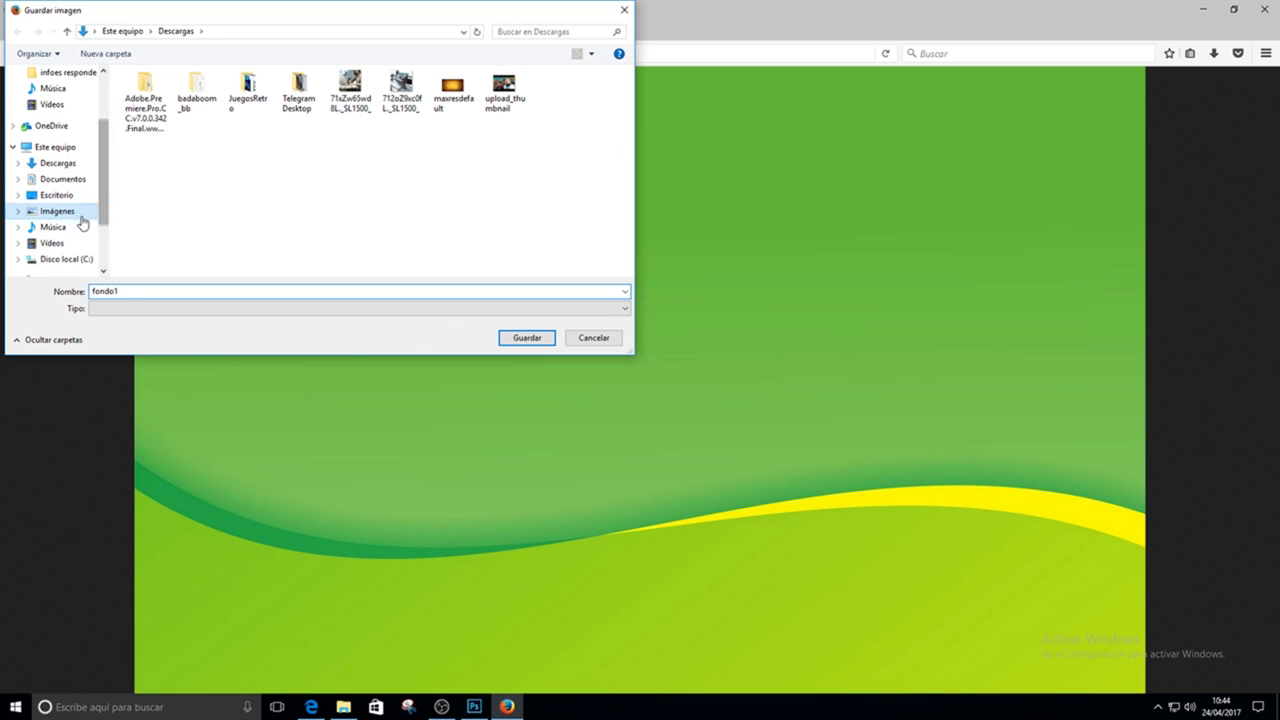
{"action": "left_click", "coordinate": [524, 338]}
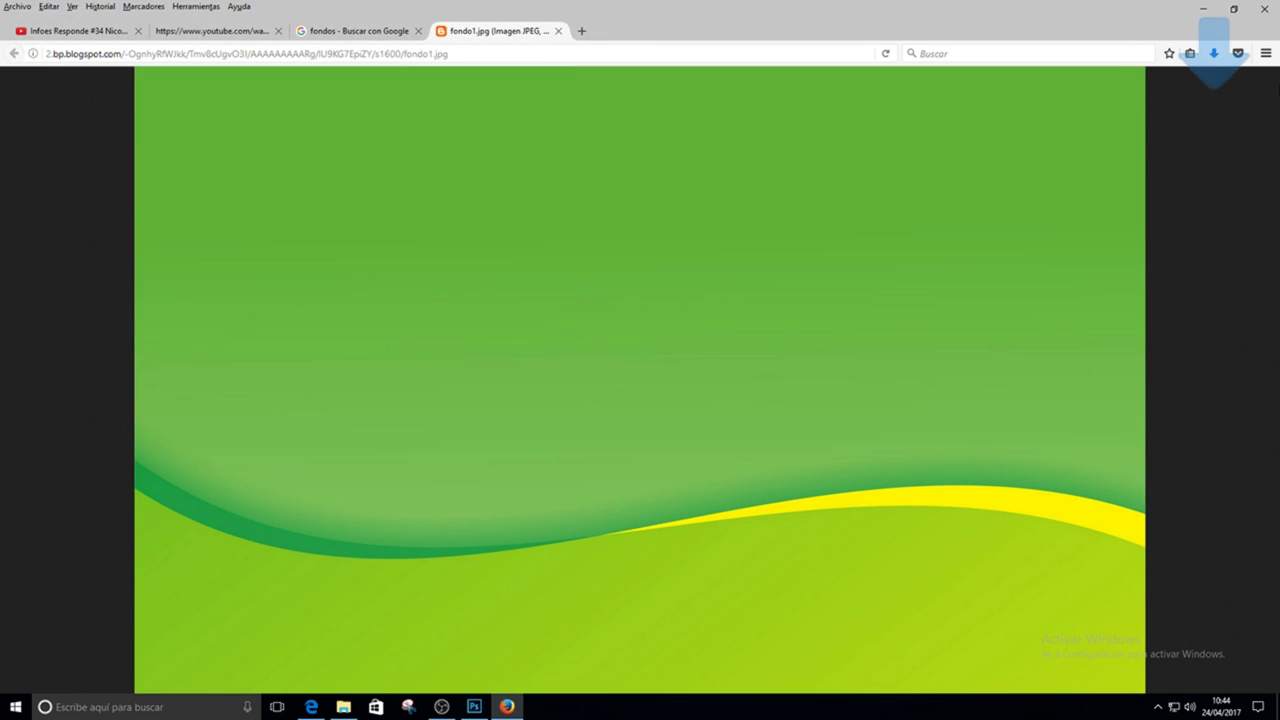
{"action": "left_click", "coordinate": [345, 707]}
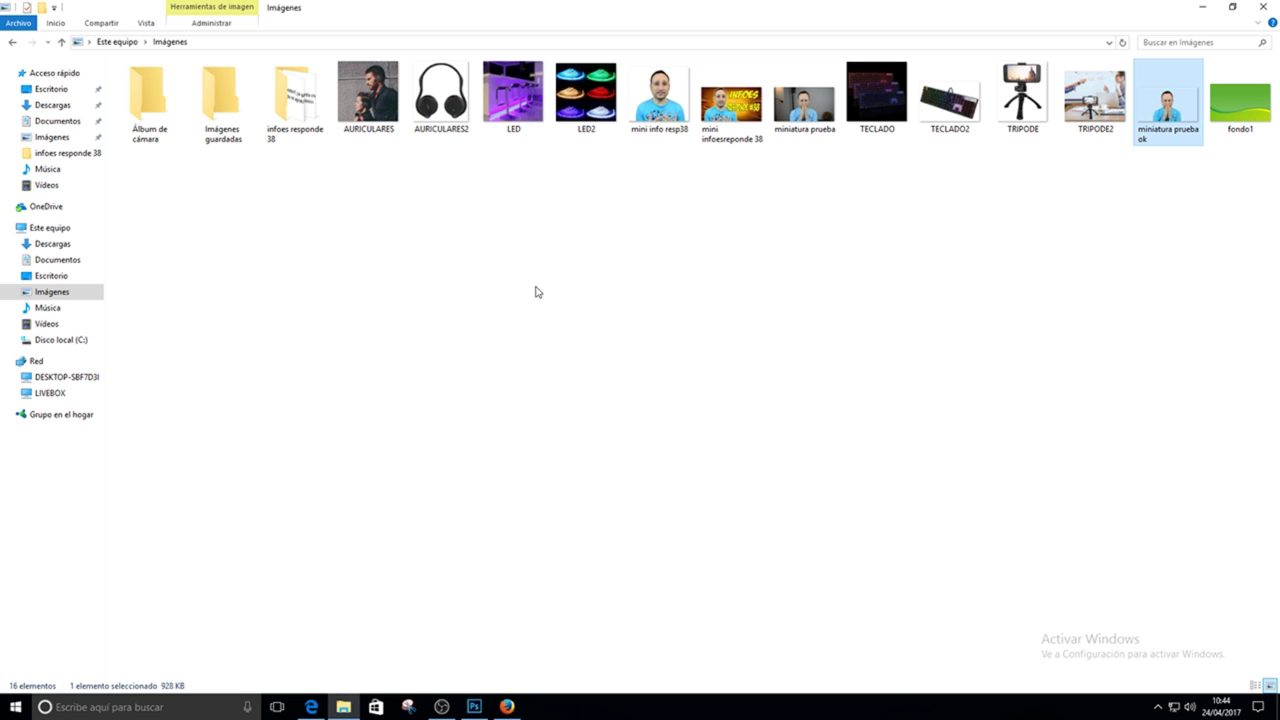
- Place fondo1 on the canvas and stretch it proportionally to cover the full width
{"action": "mouse_move", "coordinate": [1240, 112]}
{"action": "left_mouse_down"}
{"action": "mouse_move", "coordinate": [528, 389]}
{"action": "mouse_move", "coordinate": [405, 497]}
{"action": "left_mouse_up"}
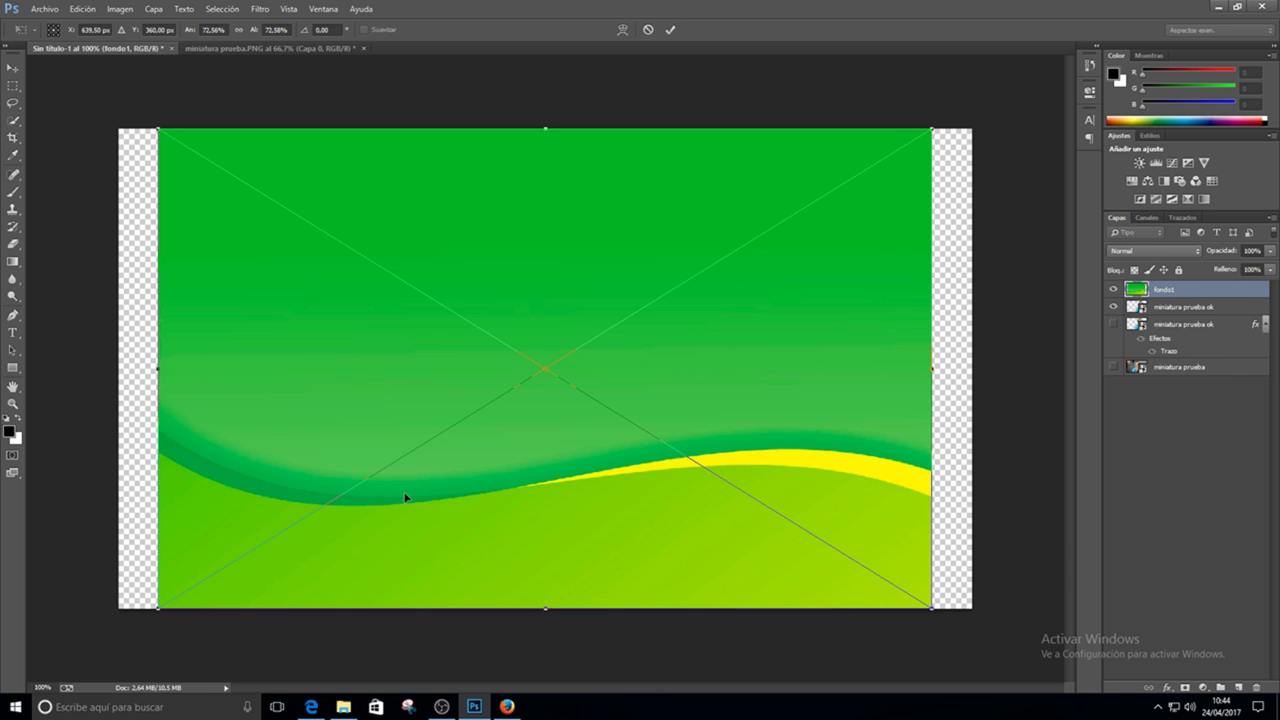
{"action": "left_click_drag", "start_coordinate": [158, 367], "coordinate": [118, 367]}
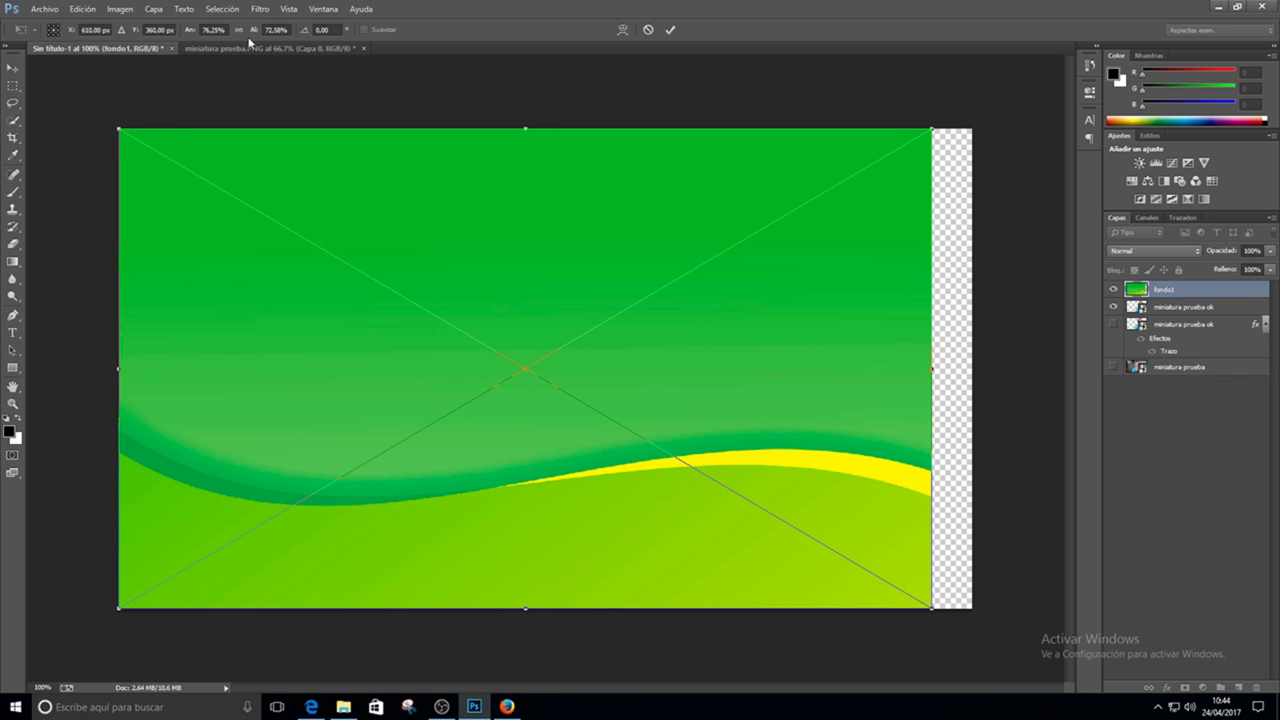
{"action": "left_click", "coordinate": [238, 29]}
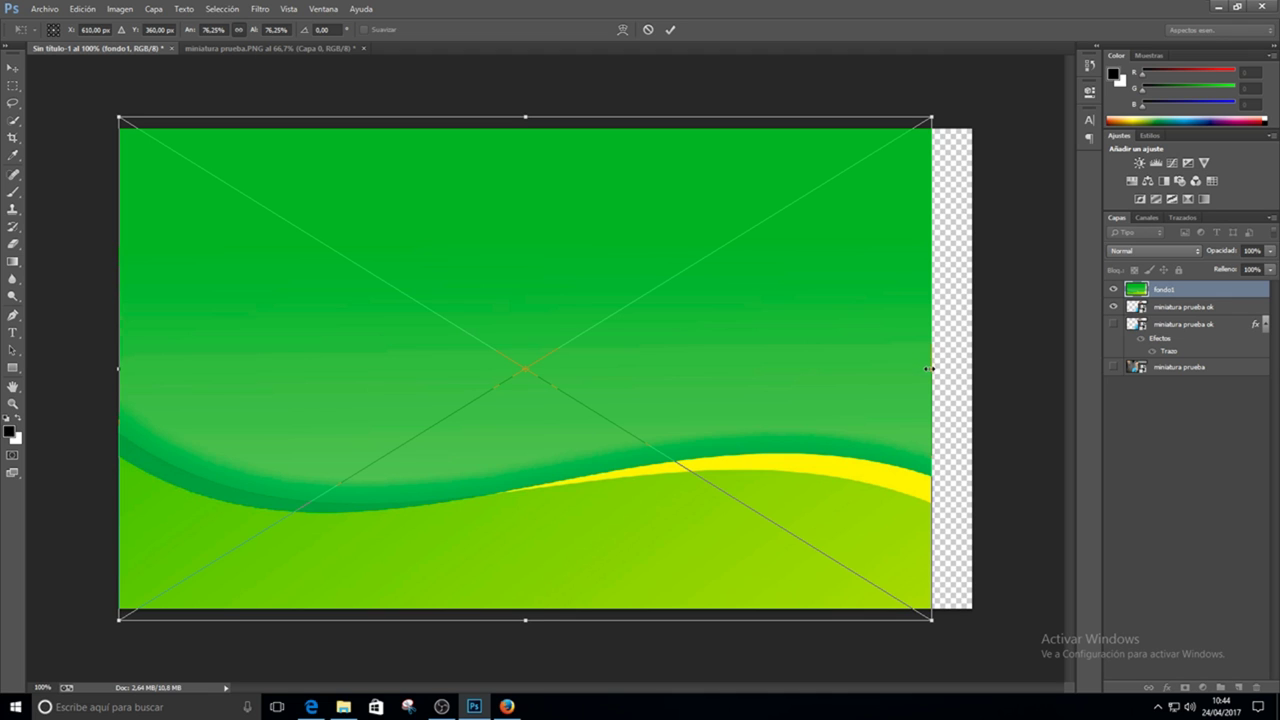
{"action": "left_click_drag", "start_coordinate": [929, 368], "coordinate": [972, 368]}
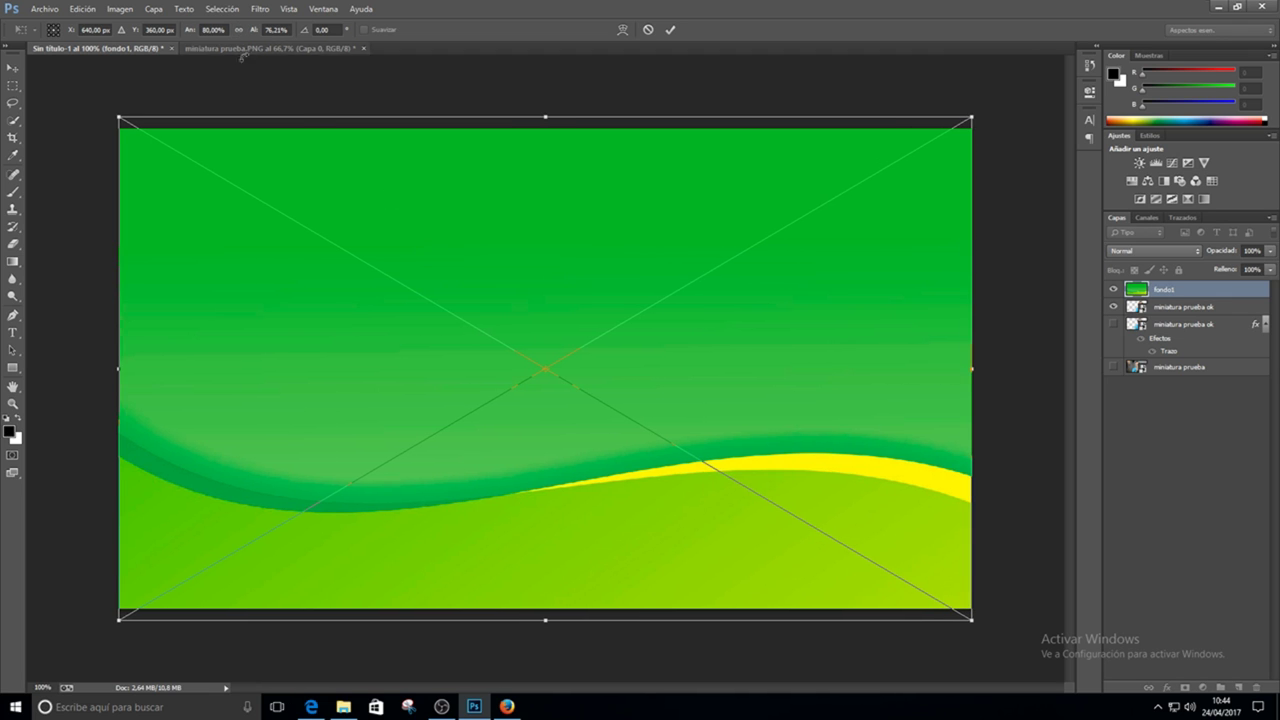
{"action": "left_click", "coordinate": [238, 29]}
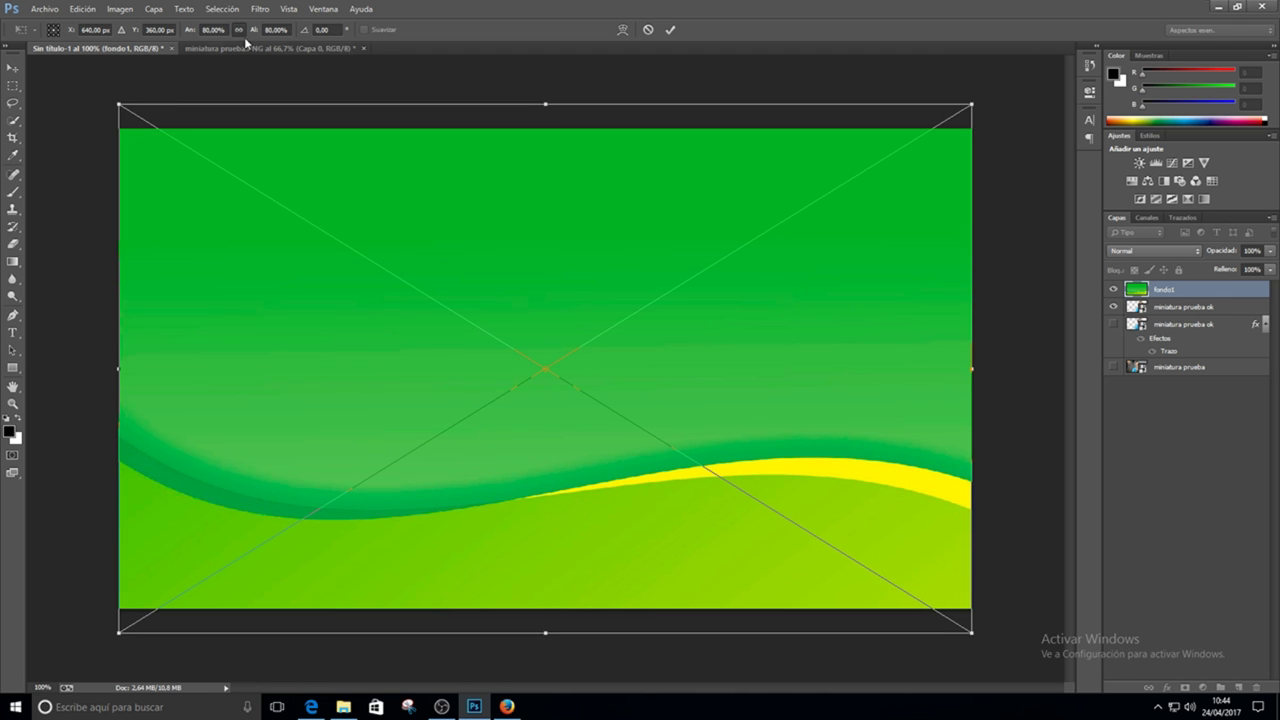
{"action": "key", "text": "Return"}
- Move the fondo1 layer beneath the person layers
{"action": "key", "text": "l"}
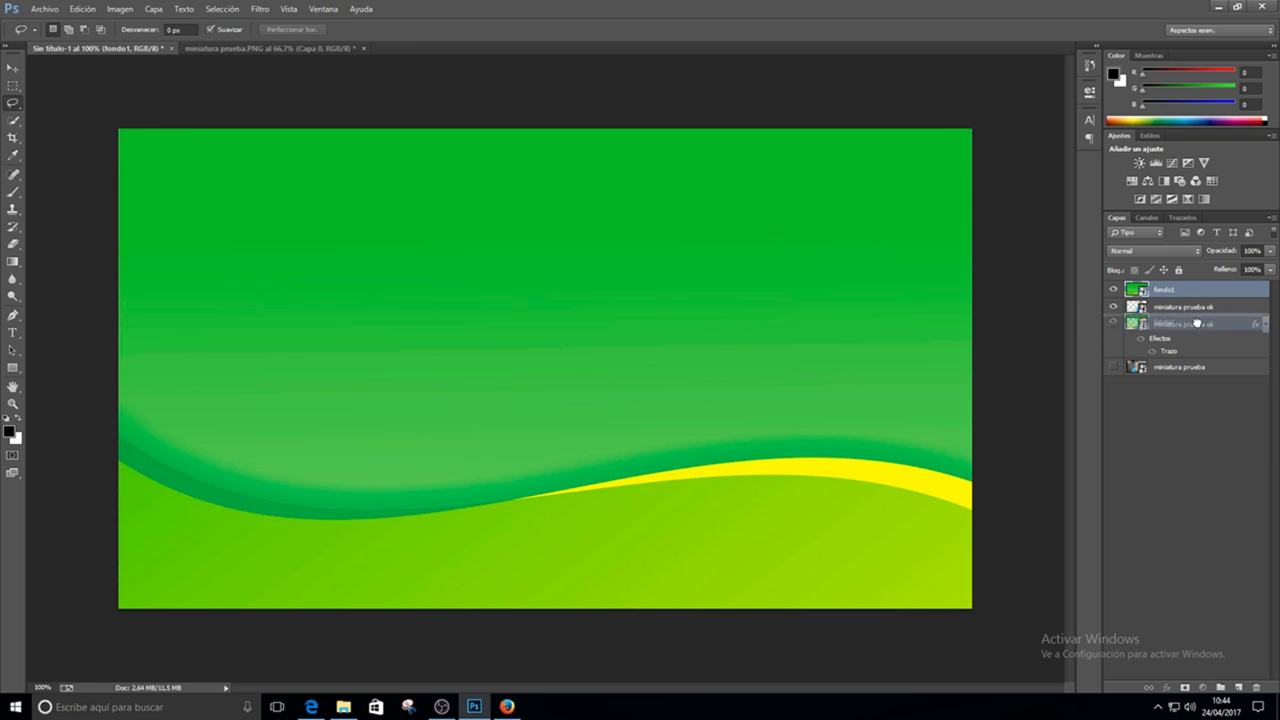
{"action": "left_click_drag", "start_coordinate": [1192, 293], "coordinate": [1200, 445]}
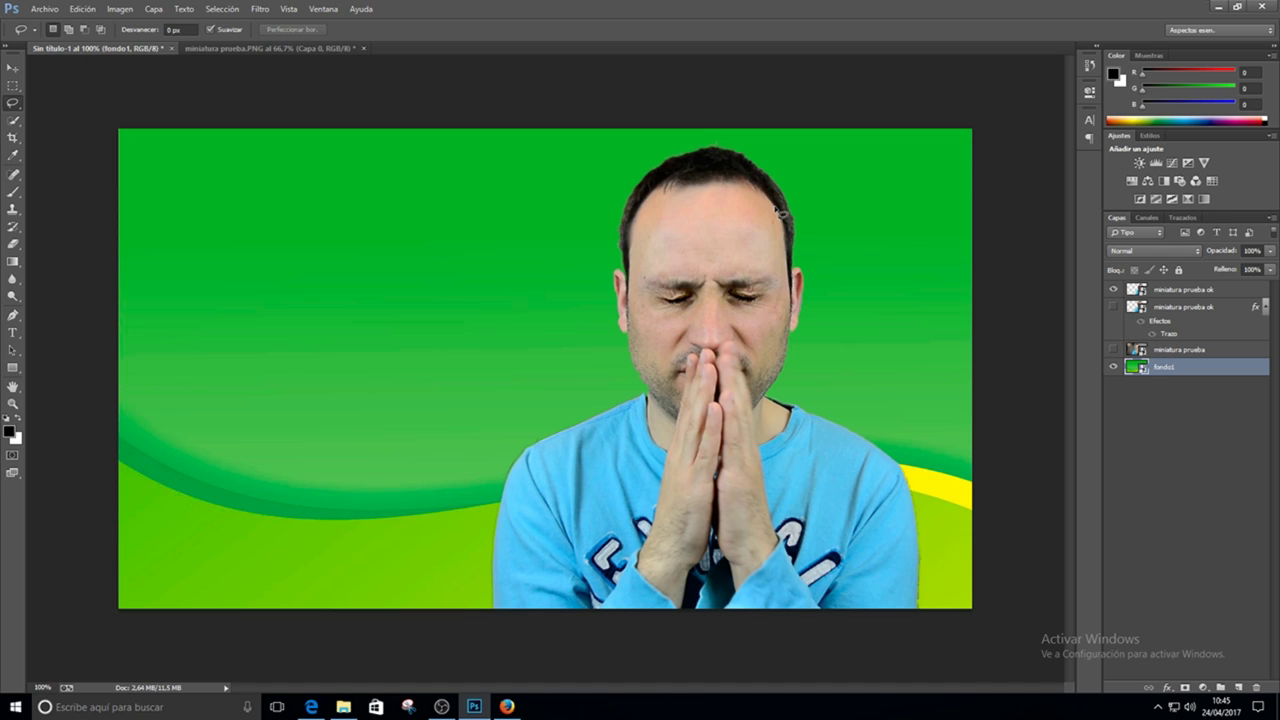
{"action": "left_click", "coordinate": [1190, 420]}
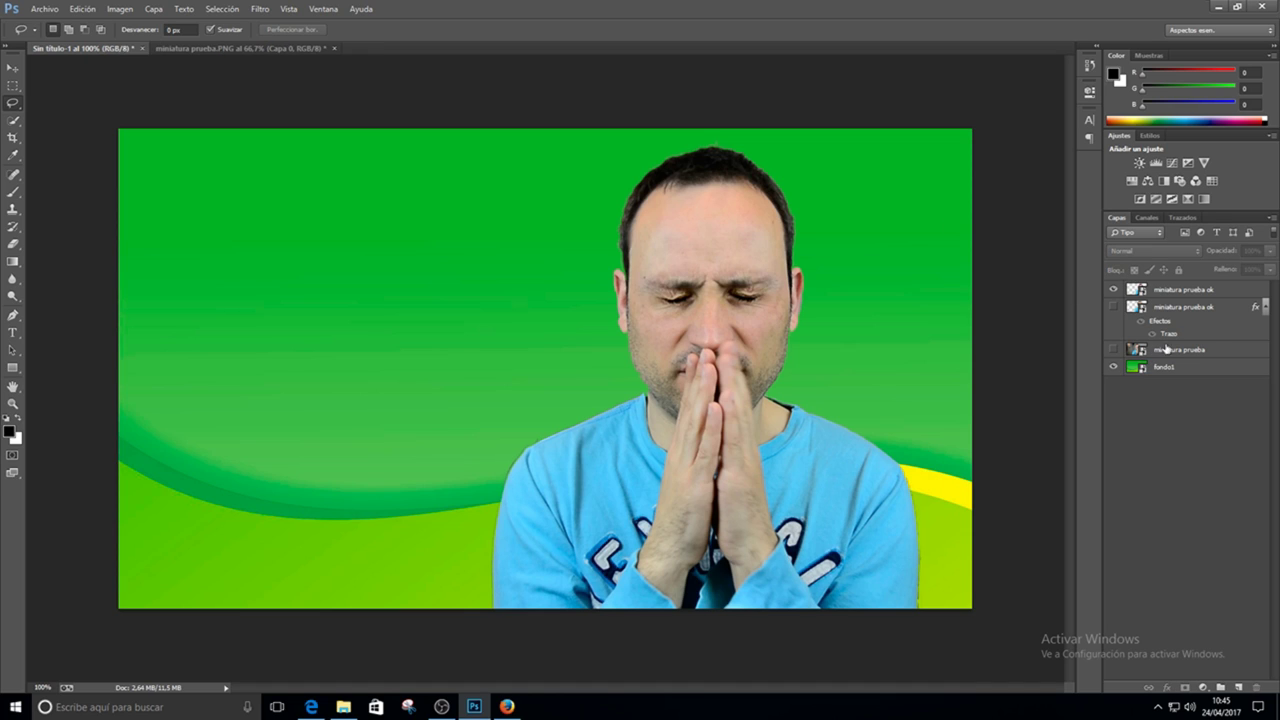
{"action": "double_click", "coordinate": [1234, 290]}
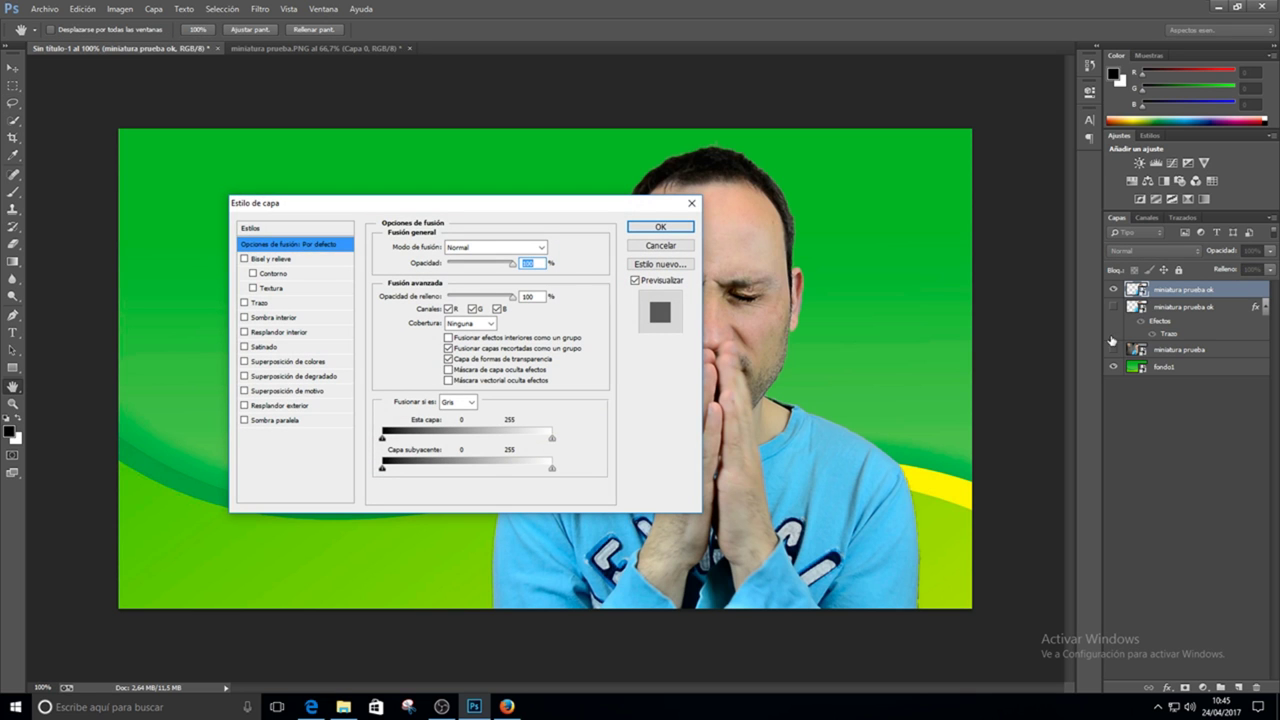
{"action": "left_click", "coordinate": [686, 204]}
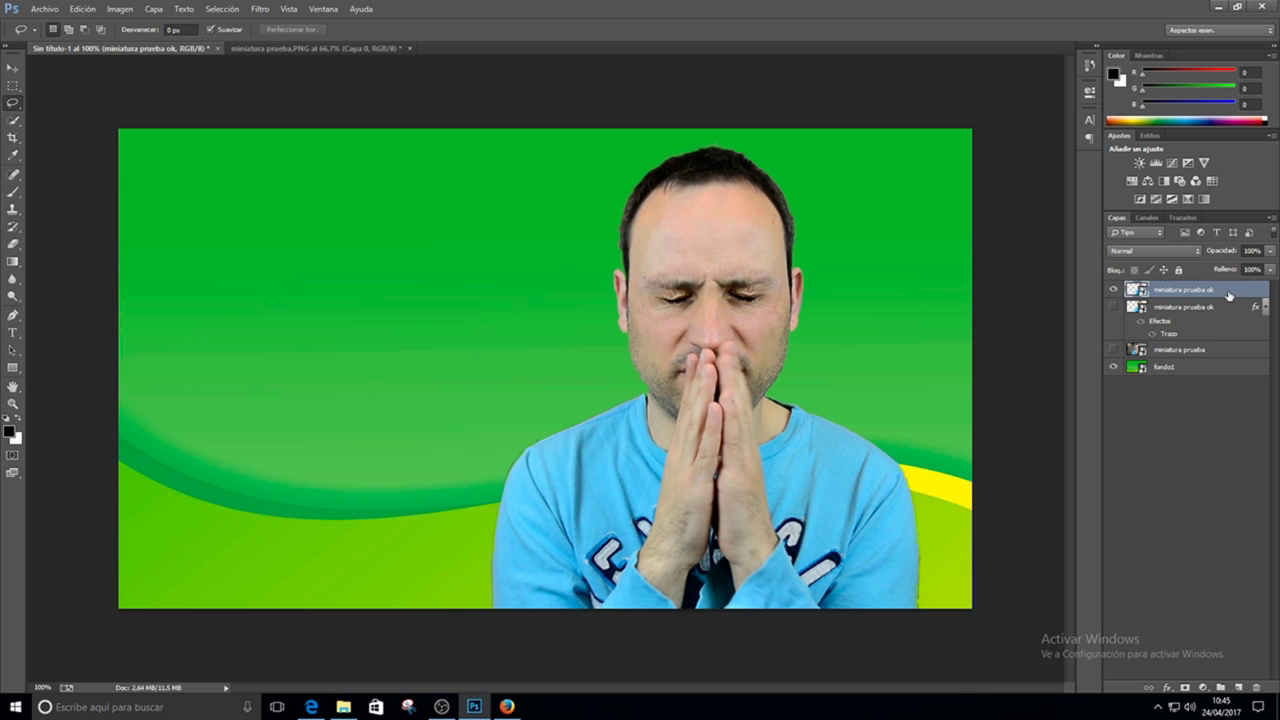
{"action": "double_click", "coordinate": [1241, 290]}
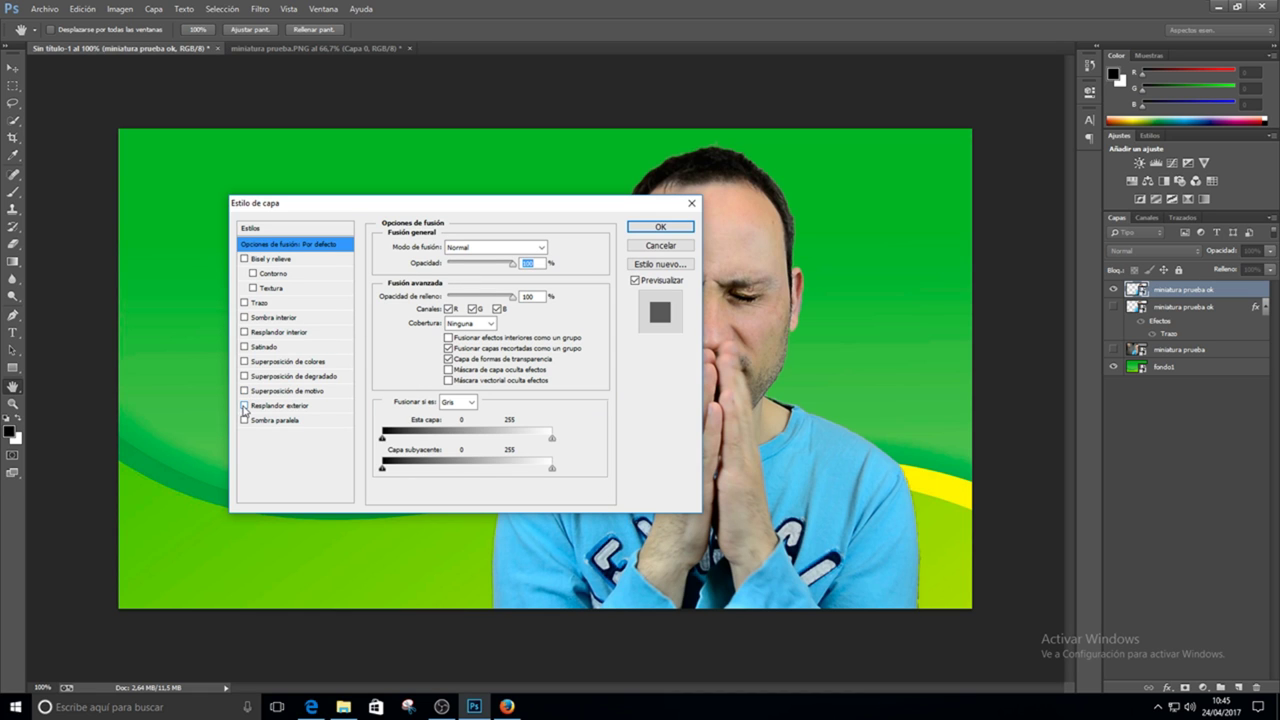
{"action": "left_click", "coordinate": [244, 406]}
{"action": "left_click_drag", "start_coordinate": [492, 209], "coordinate": [297, 188]}
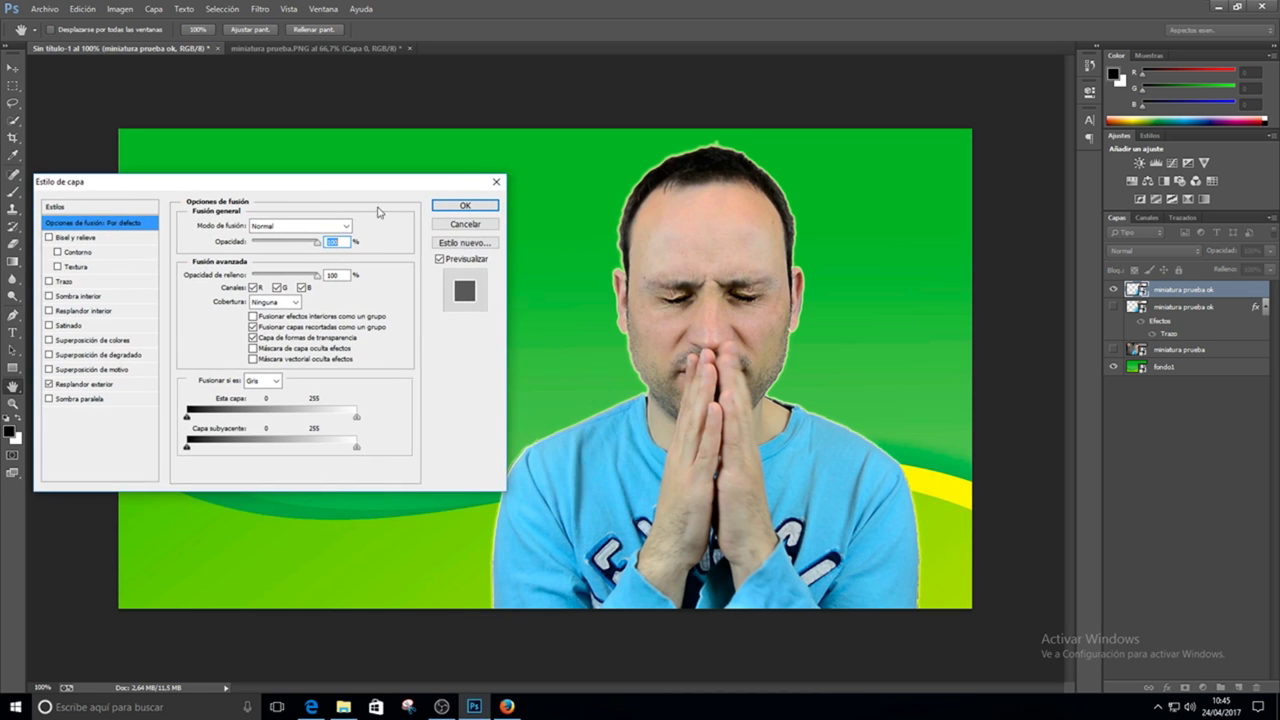
{"action": "left_click", "coordinate": [100, 385]}
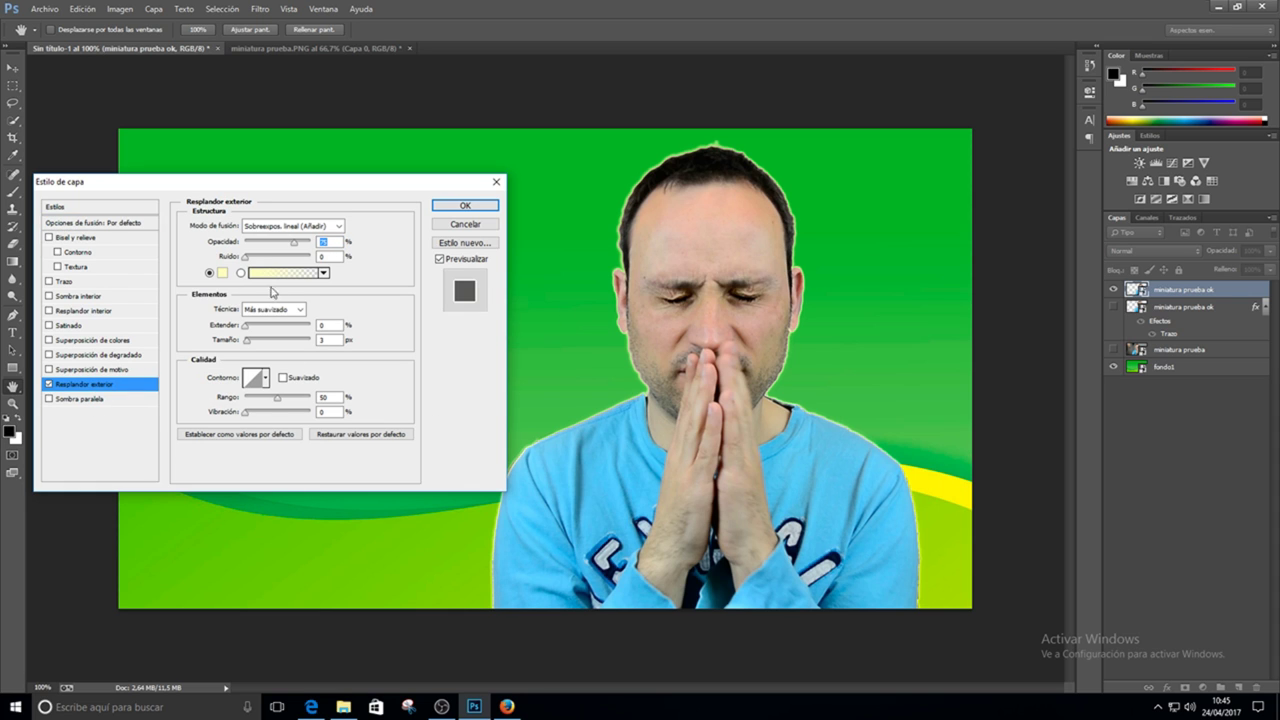
{"action": "left_click", "coordinate": [223, 273]}
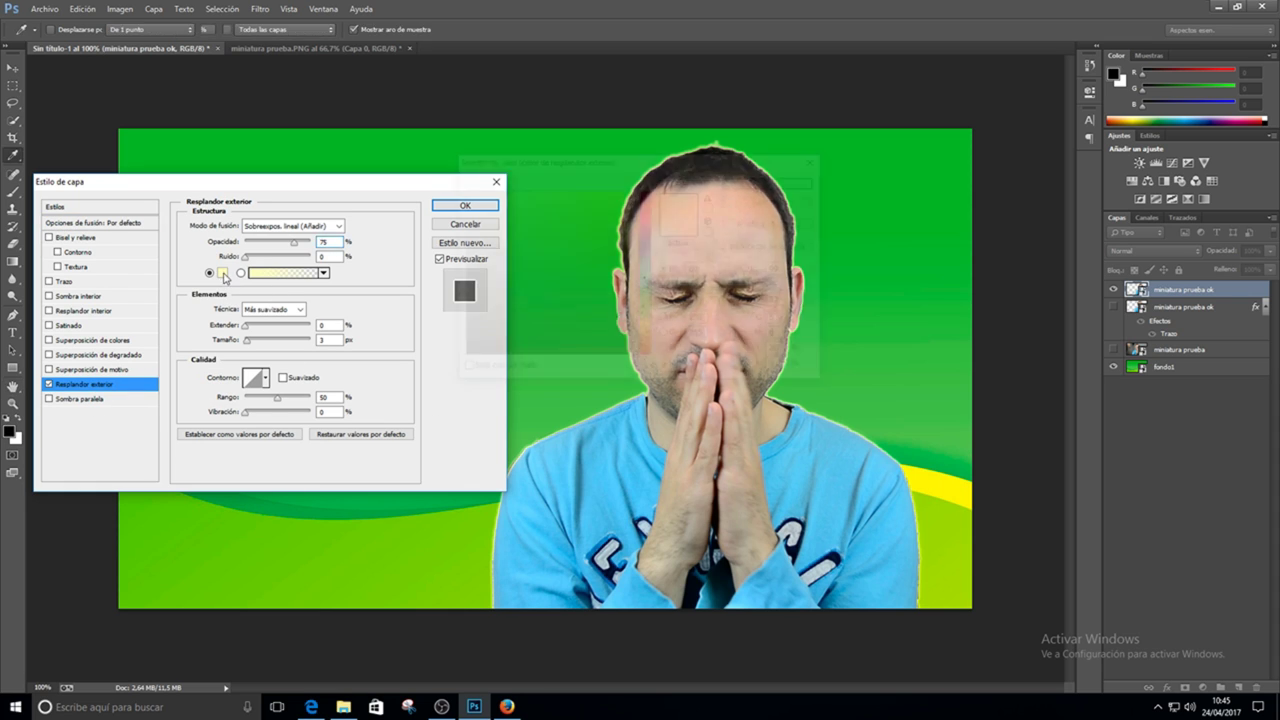
{"action": "left_click", "coordinate": [937, 400]}
{"action": "left_click", "coordinate": [936, 476]}
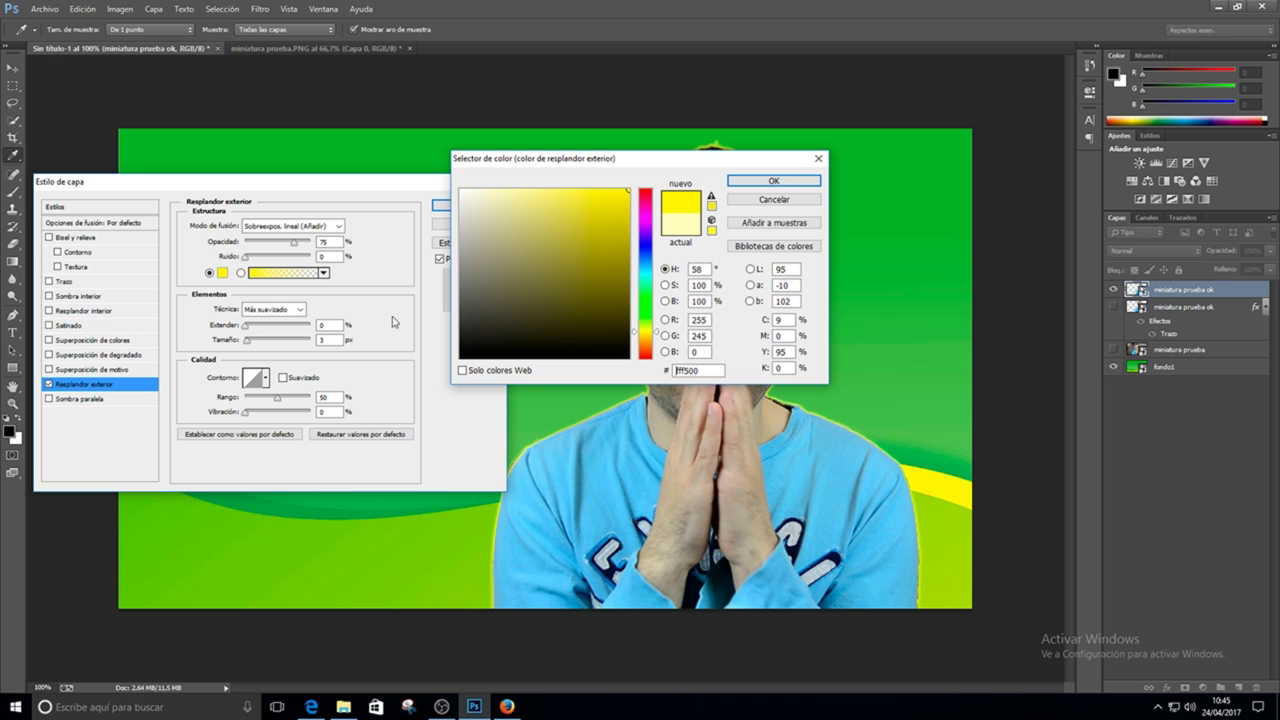
{"action": "left_click", "coordinate": [759, 184]}
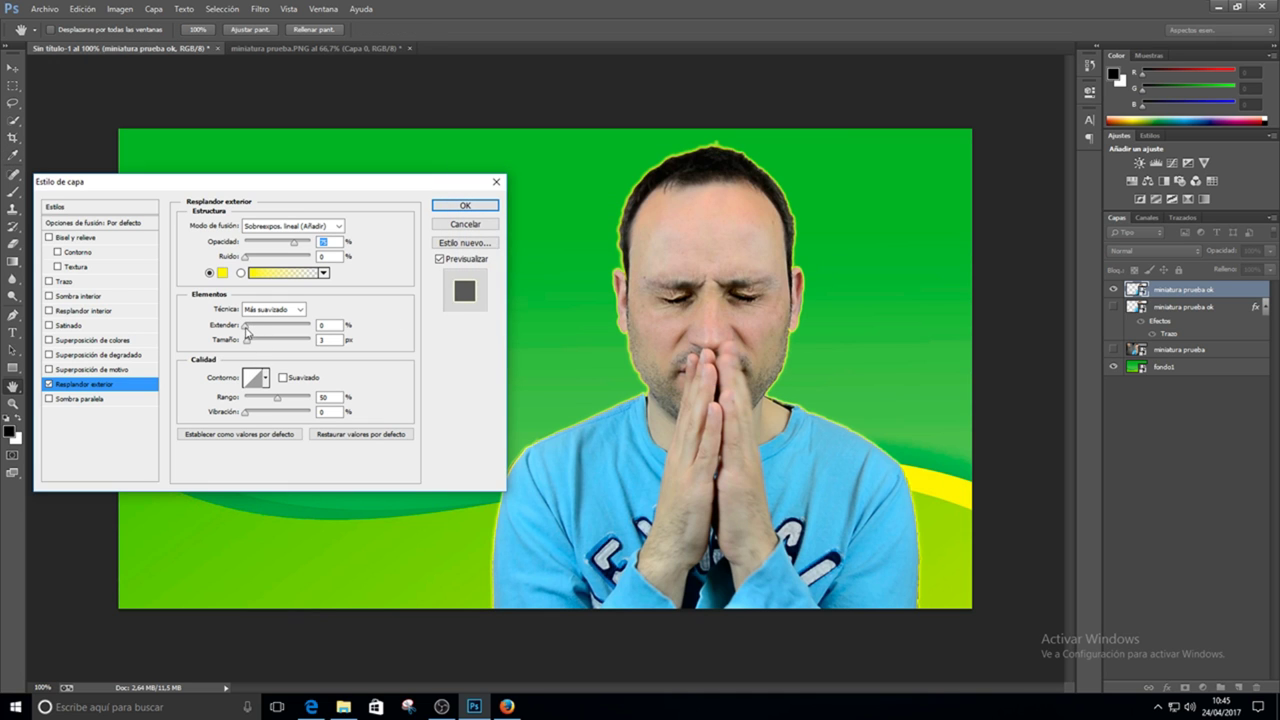
{"action": "left_click_drag", "start_coordinate": [246, 332], "coordinate": [257, 331]}
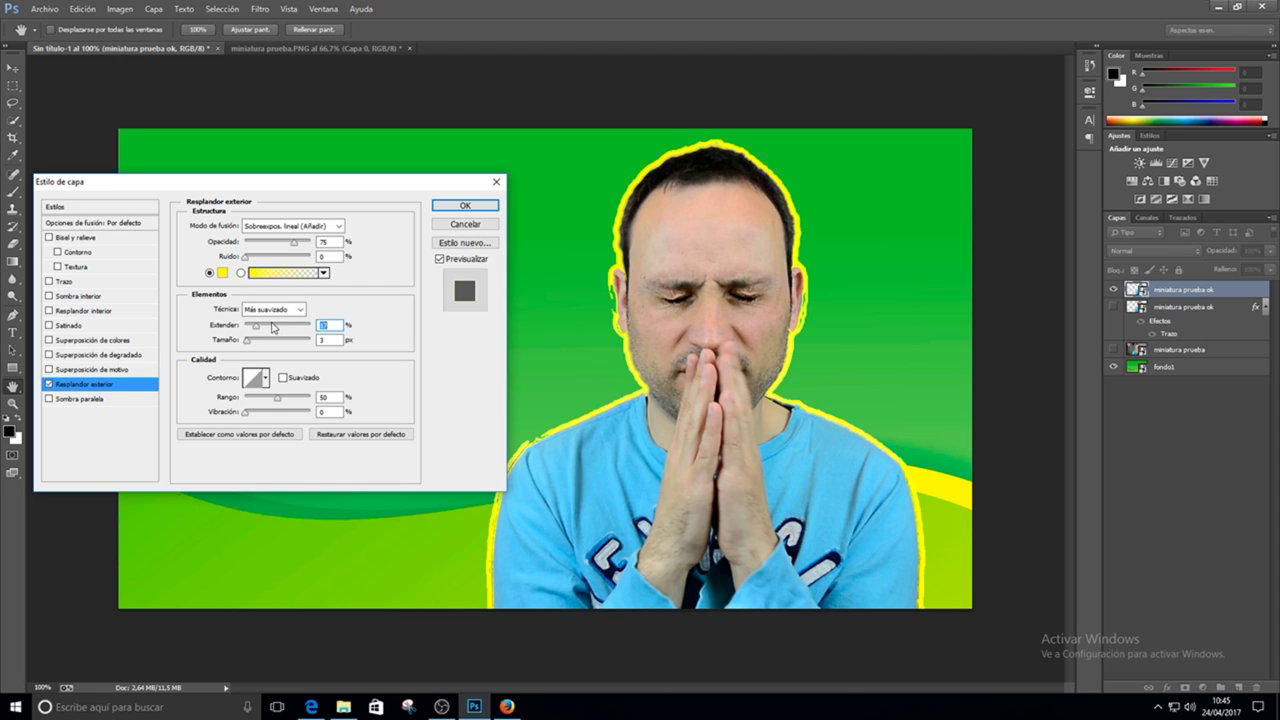
{"action": "left_click", "coordinate": [248, 341]}
{"action": "left_click_drag", "start_coordinate": [249, 346], "coordinate": [251, 331]}
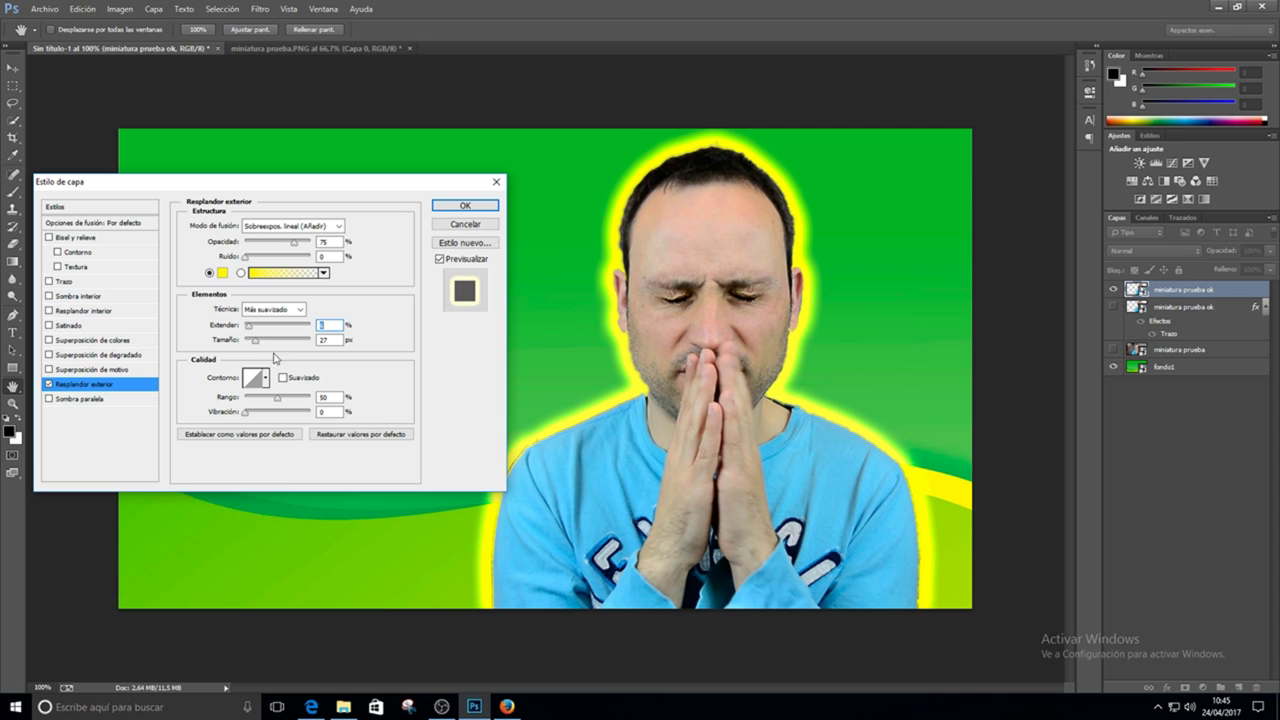
{"action": "left_click_drag", "start_coordinate": [255, 341], "coordinate": [250, 342]}
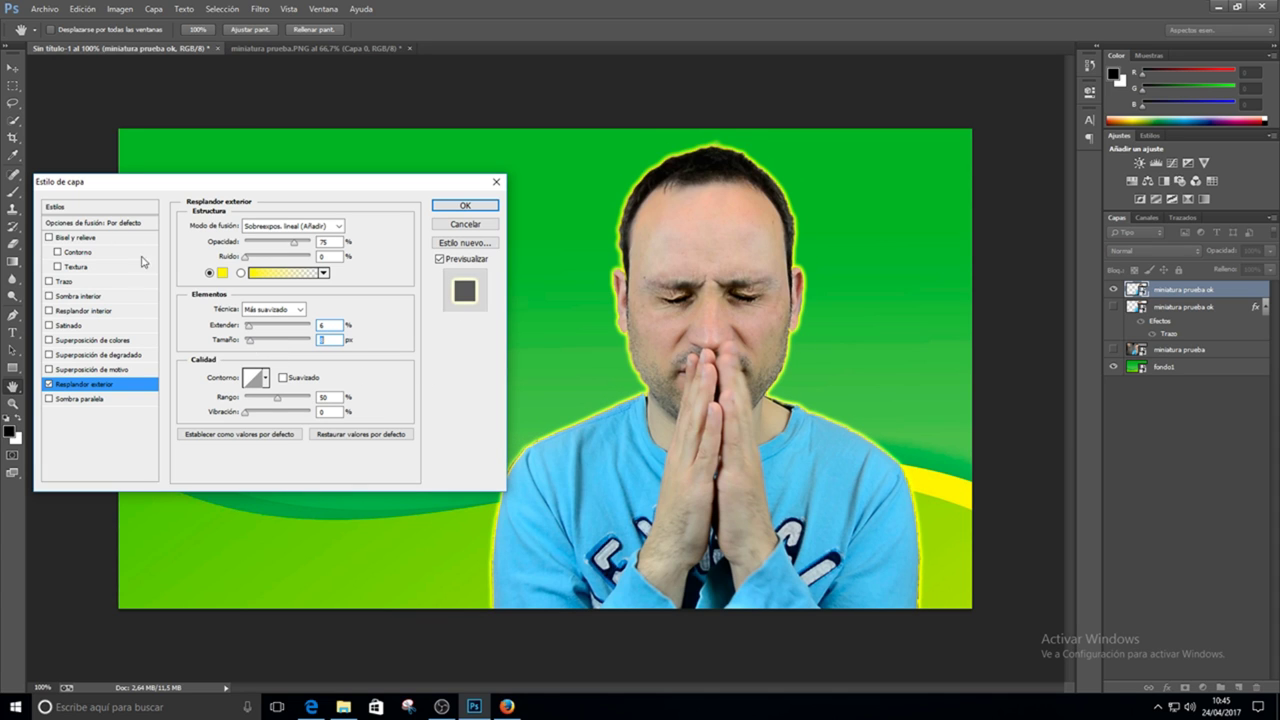
{"action": "left_click", "coordinate": [222, 272]}
{"action": "left_click", "coordinate": [910, 227]}
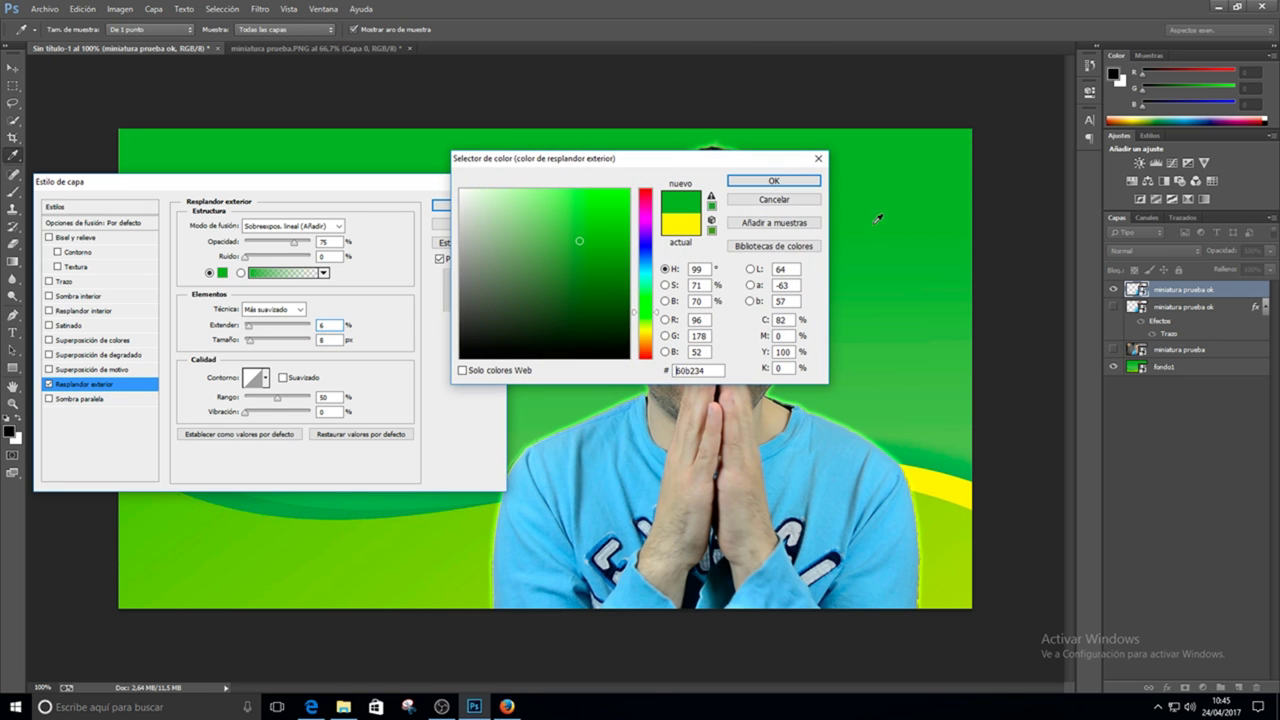
{"action": "left_click", "coordinate": [785, 182]}
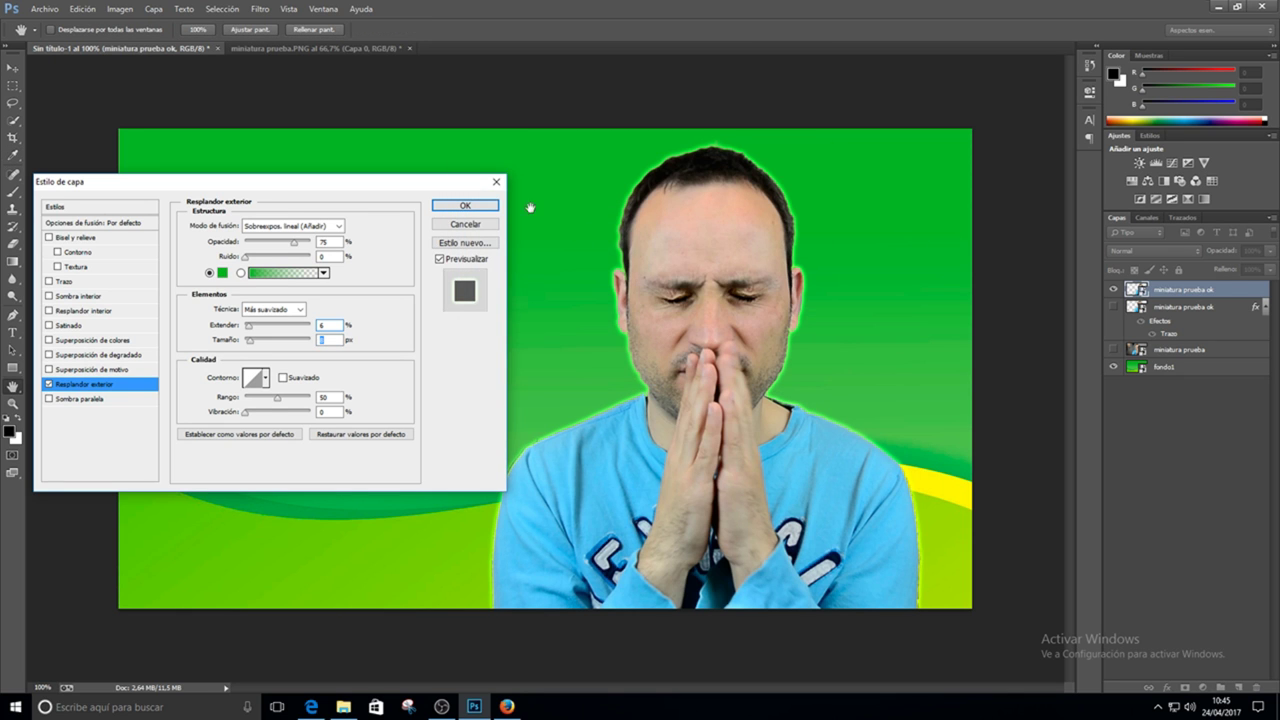
{"action": "left_click", "coordinate": [485, 205]}
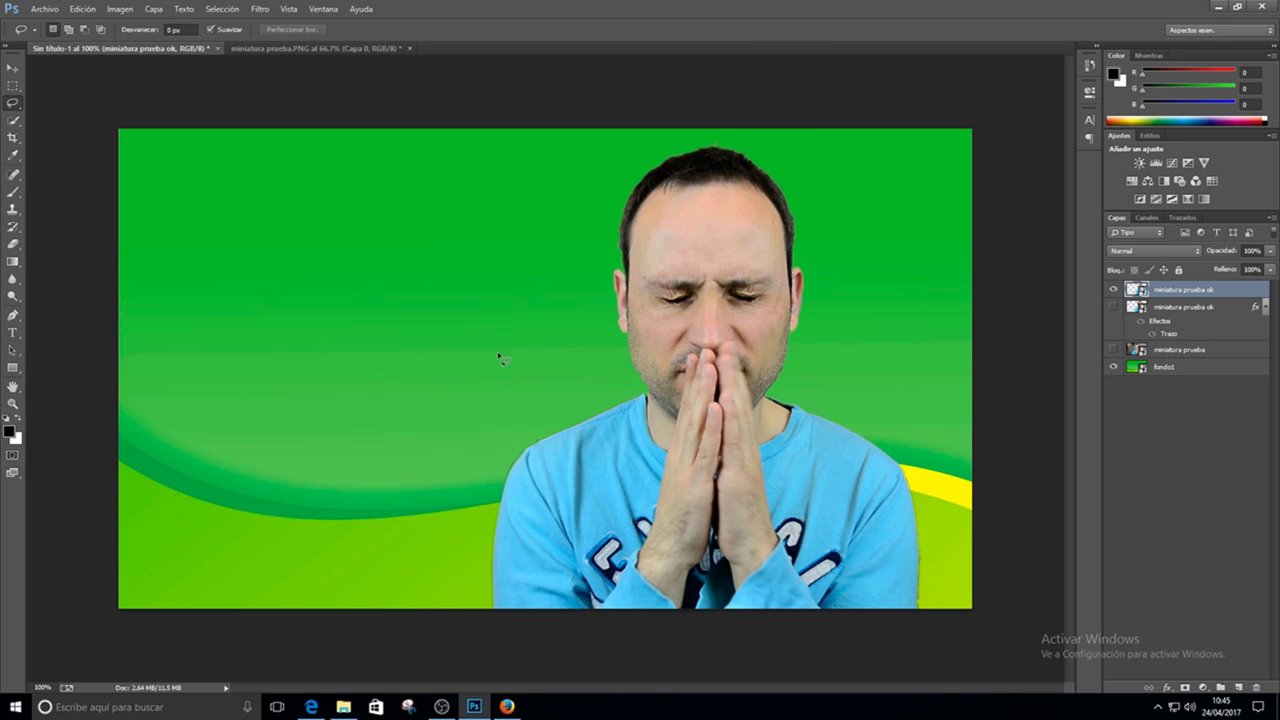
- Enable Outer Glow on the person layer with green 78bd53 sampled from the background
{"action": "double_click", "coordinate": [1228, 295]}
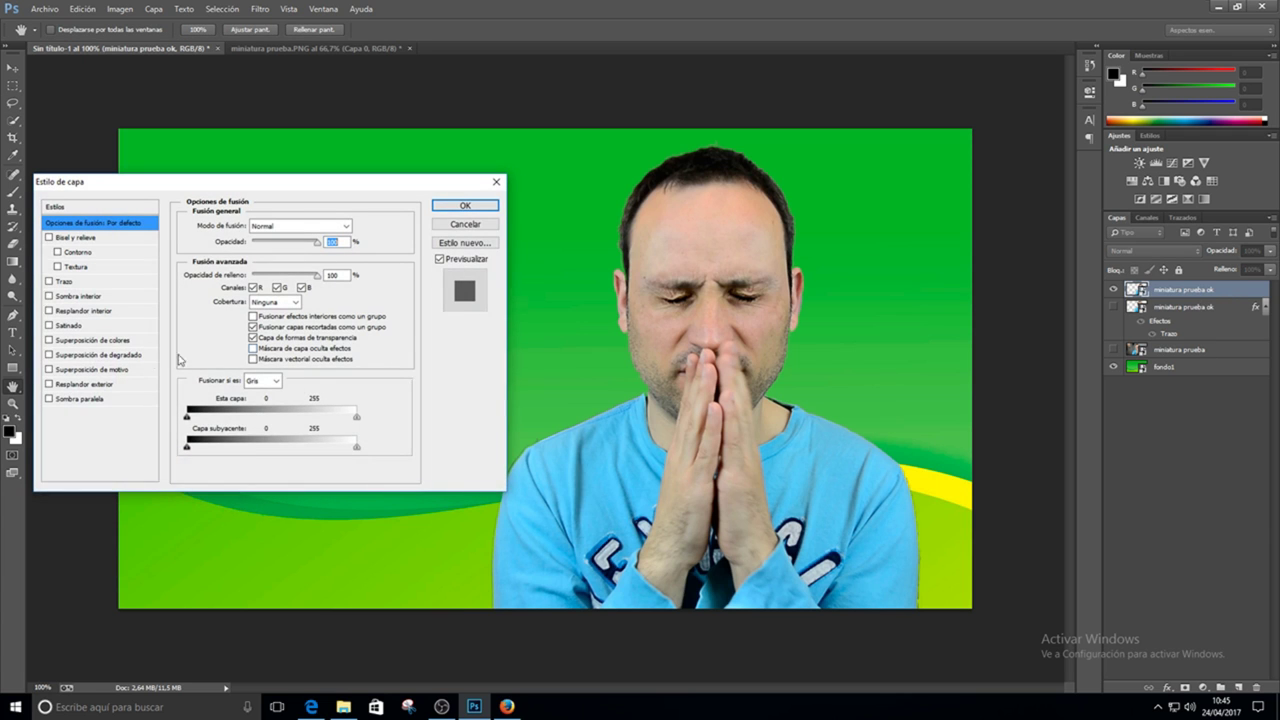
{"action": "left_click", "coordinate": [49, 386]}
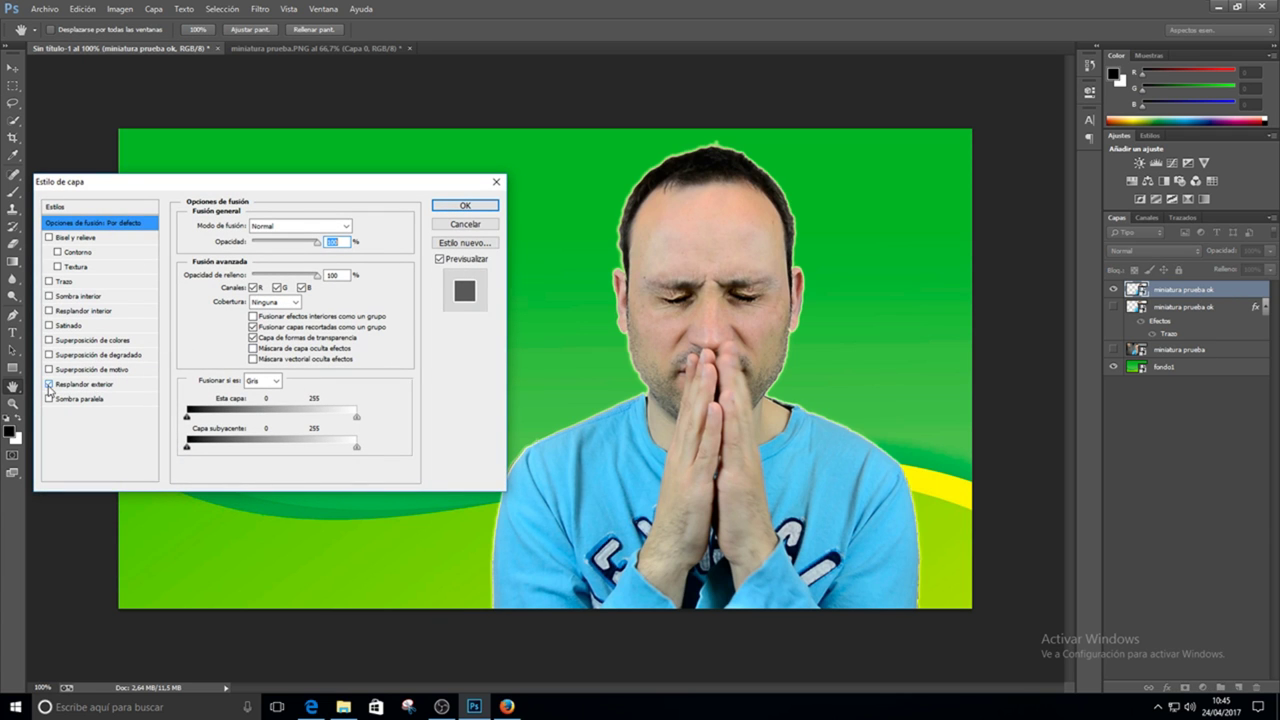
{"action": "left_click", "coordinate": [118, 386]}
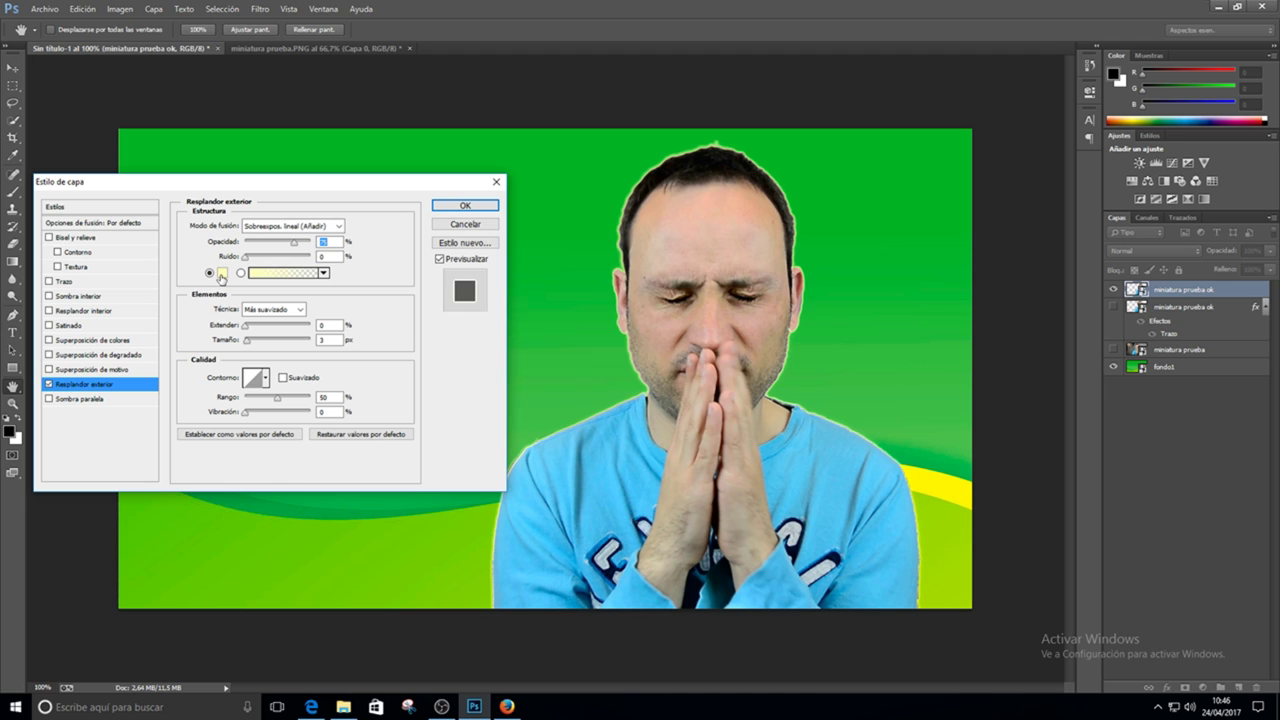
{"action": "left_click", "coordinate": [222, 273]}
{"action": "left_click", "coordinate": [908, 422]}
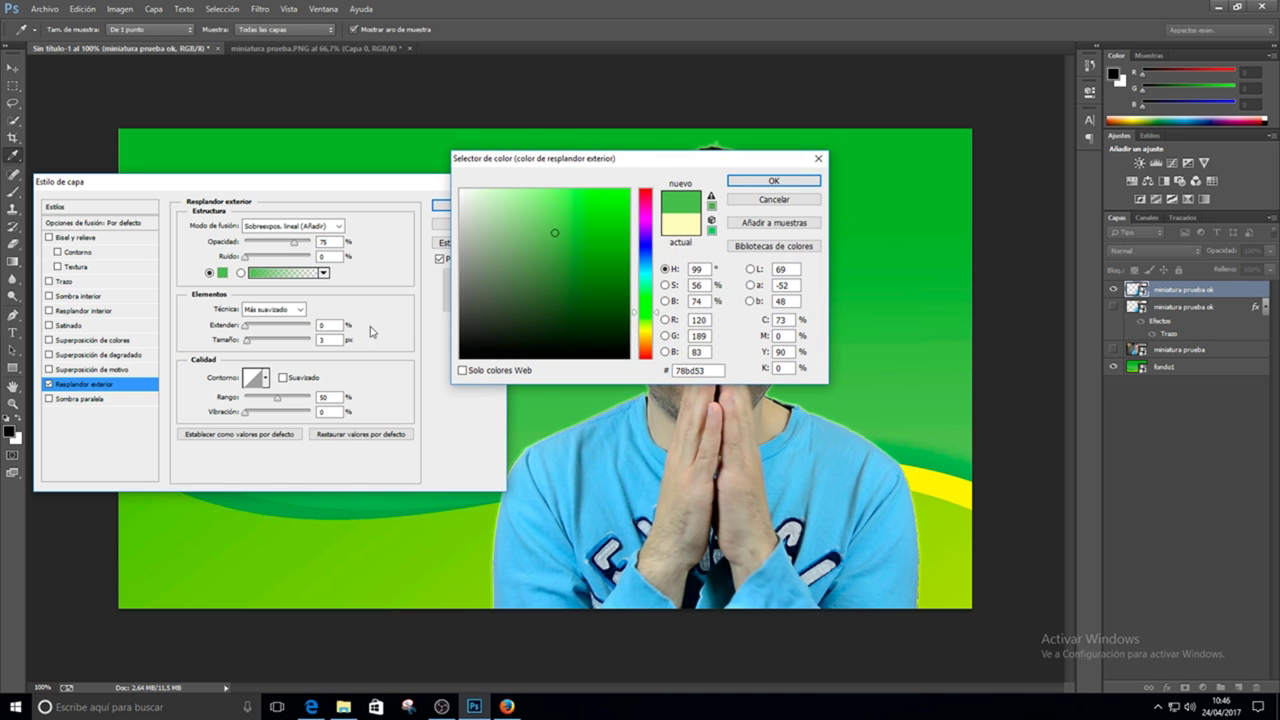
{"action": "left_click", "coordinate": [773, 181]}
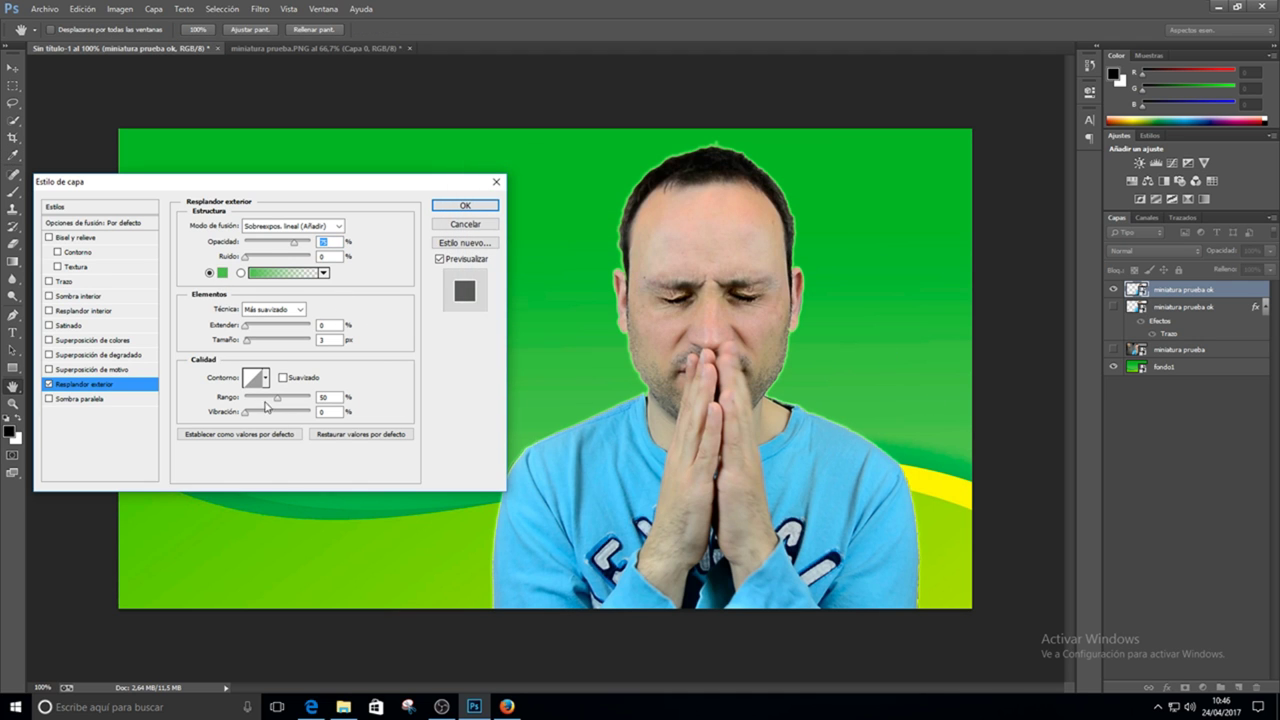
- Set the outer glow Size to 7 px and Spread to 5%, and apply it
{"action": "left_click_drag", "start_coordinate": [249, 343], "coordinate": [305, 345]}
{"action": "type", "text": "7"}
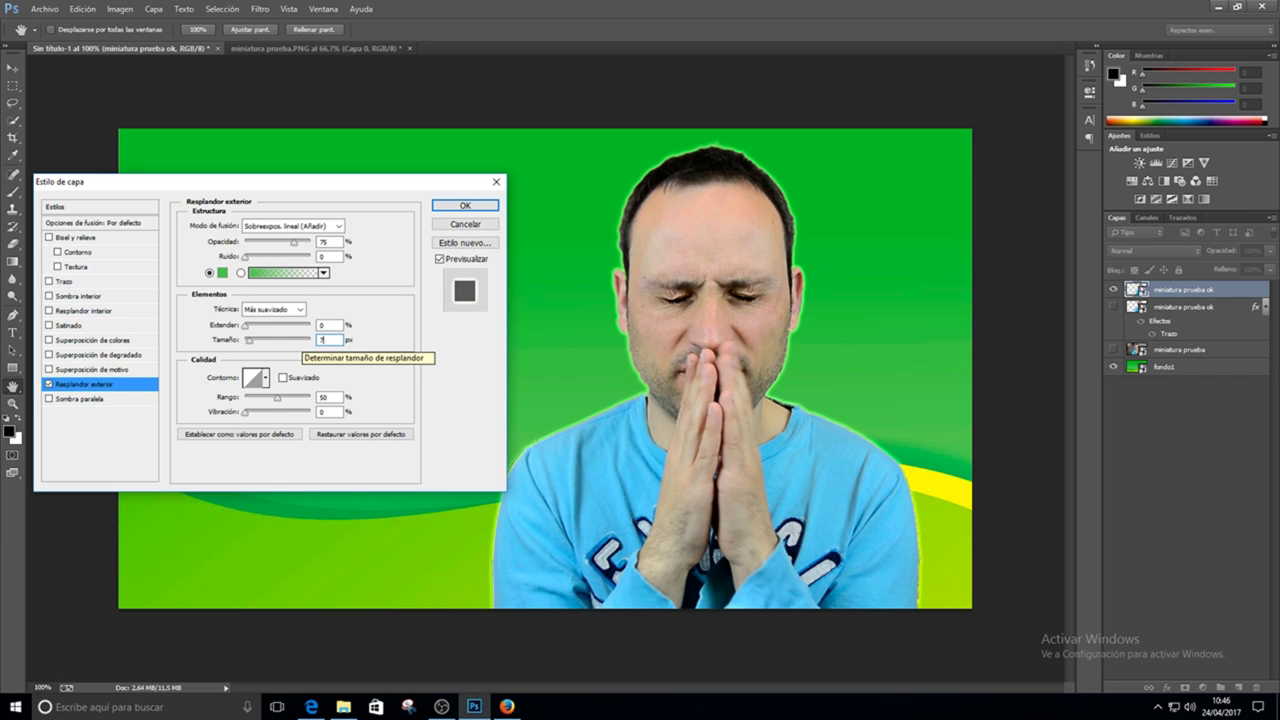
{"action": "left_click", "coordinate": [327, 325]}
{"action": "type", "text": "5"}
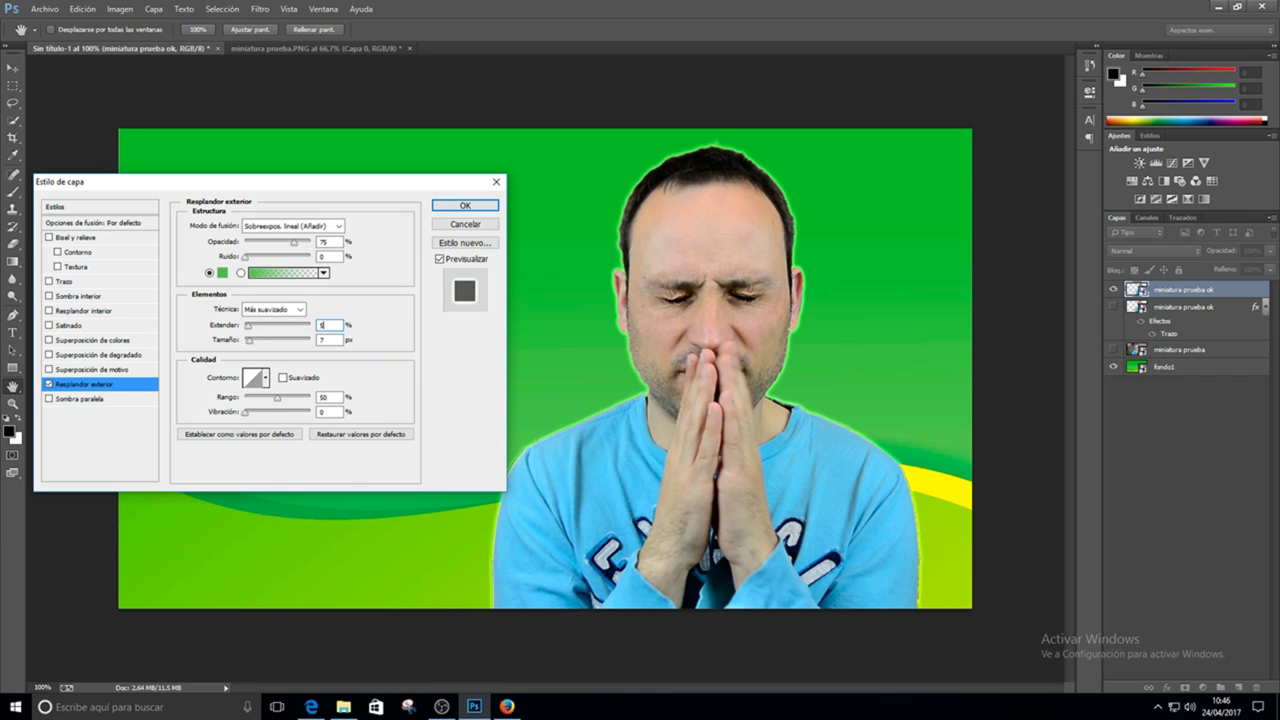
{"action": "left_click", "coordinate": [338, 339]}
{"action": "left_click", "coordinate": [486, 205]}
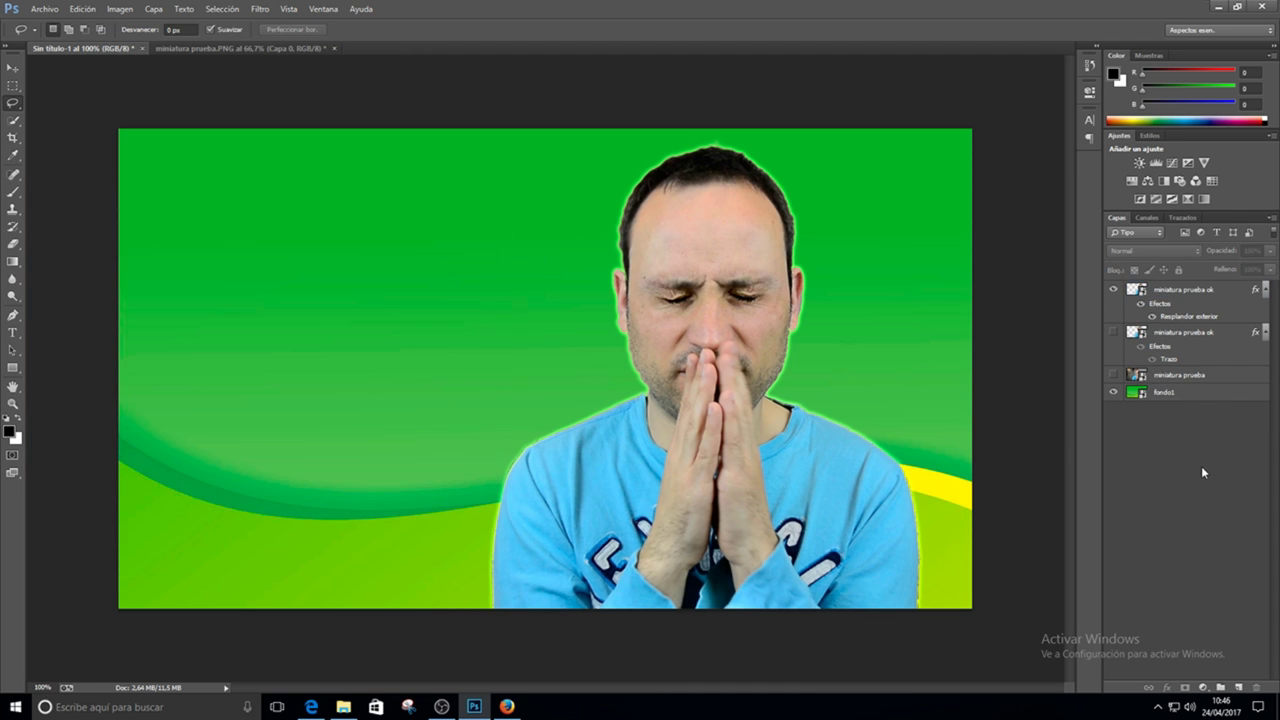
- Add yellow text layers 'INFOES' and 'RESPONDE 25' on the left of the canvas
{"action": "left_click", "coordinate": [13, 333]}
{"action": "left_click", "coordinate": [268, 248]}
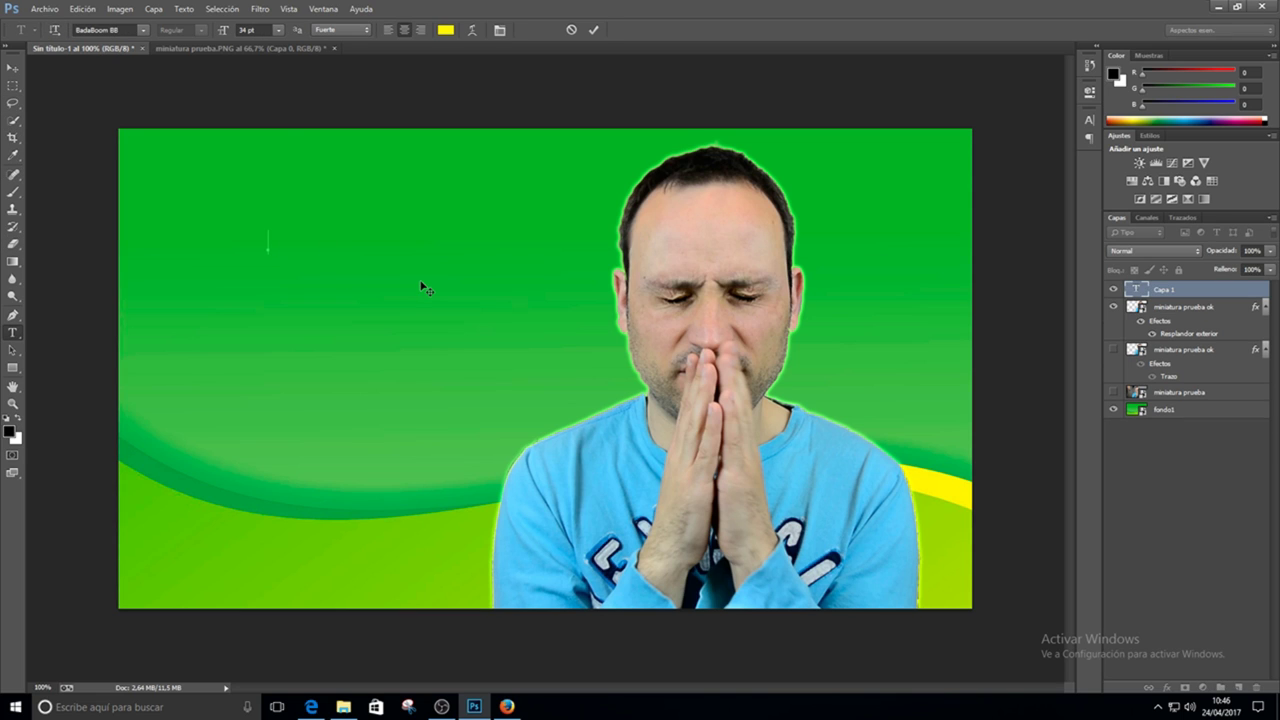
{"action": "type", "text": "INF"}
{"action": "type", "text": "OES"}
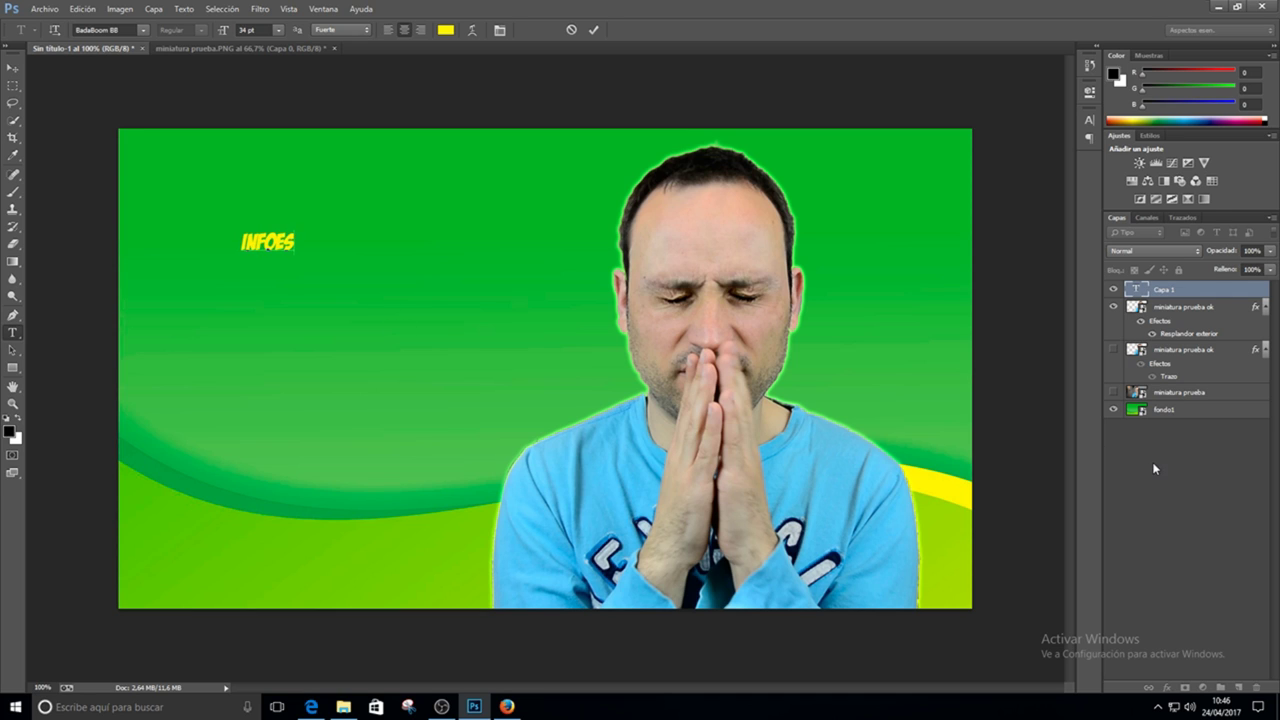
{"action": "left_click", "coordinate": [1154, 468]}
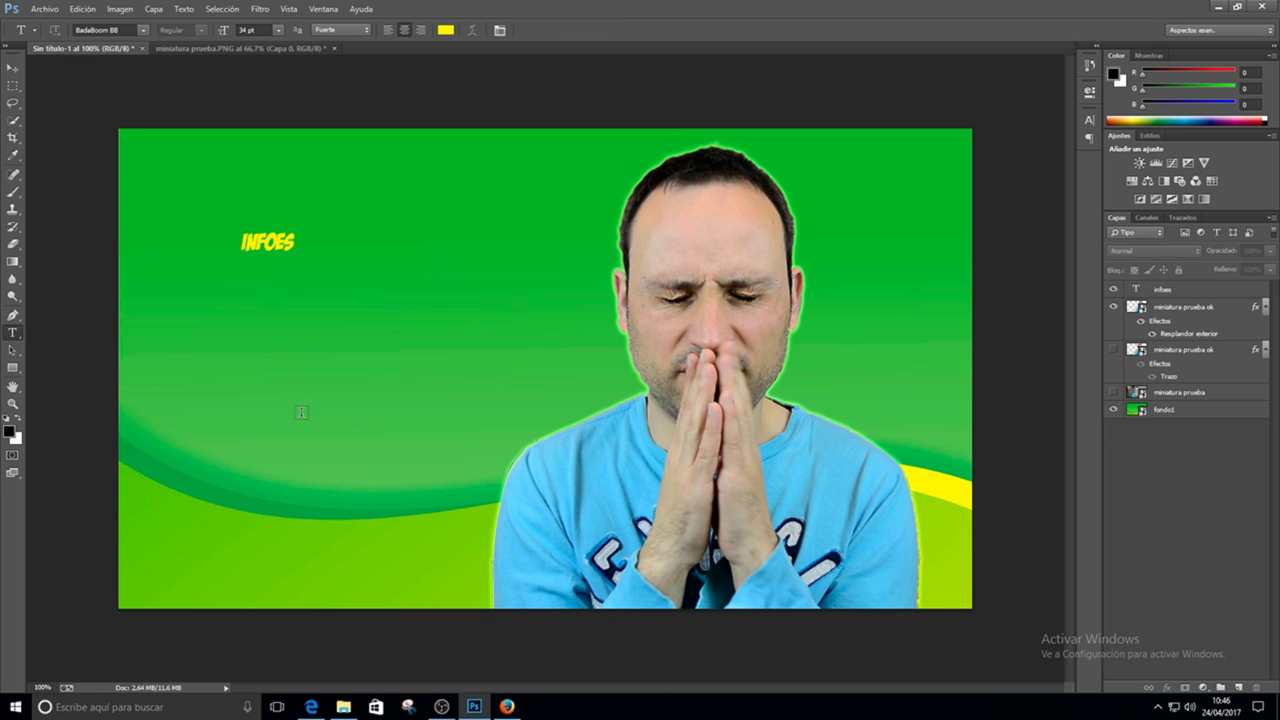
{"action": "left_click", "coordinate": [262, 353]}
{"action": "type", "text": "RES"}
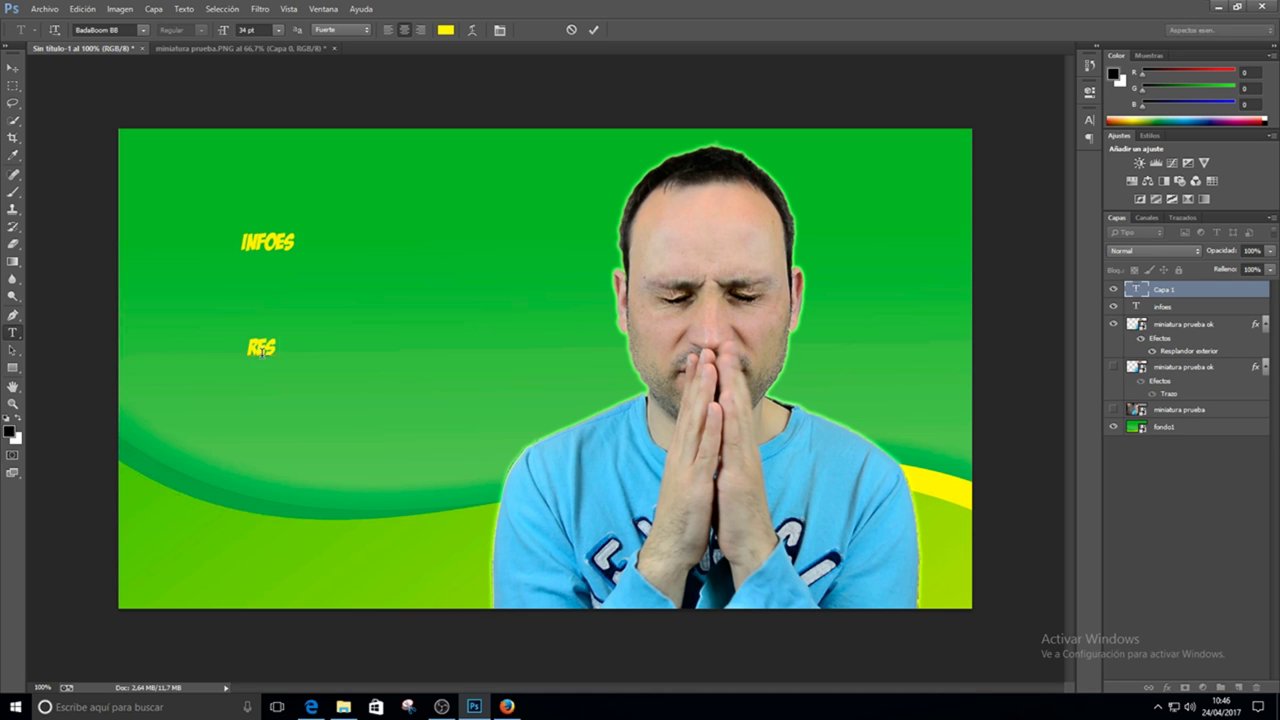
{"action": "type", "text": "PONDE 25"}
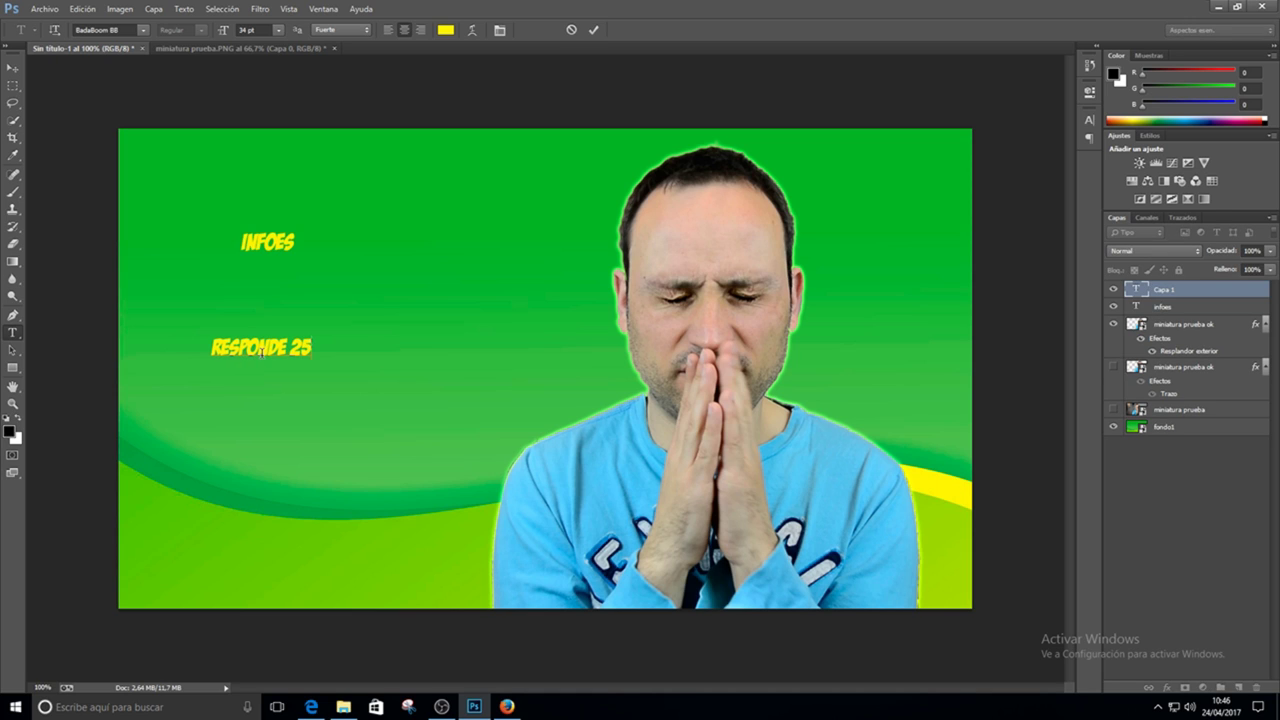
{"action": "left_click", "coordinate": [563, 380]}
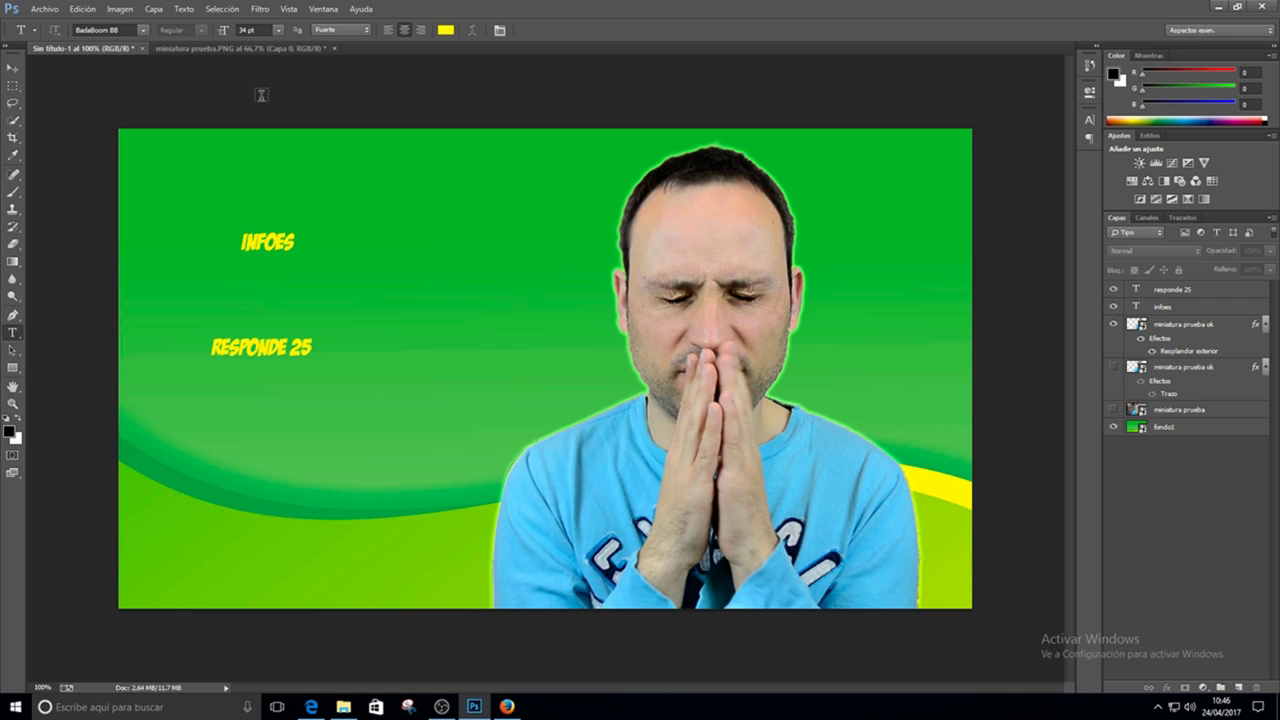
- Scale INFOES up to about 222 pt in the upper left beside the head
{"action": "left_click", "coordinate": [1187, 308]}
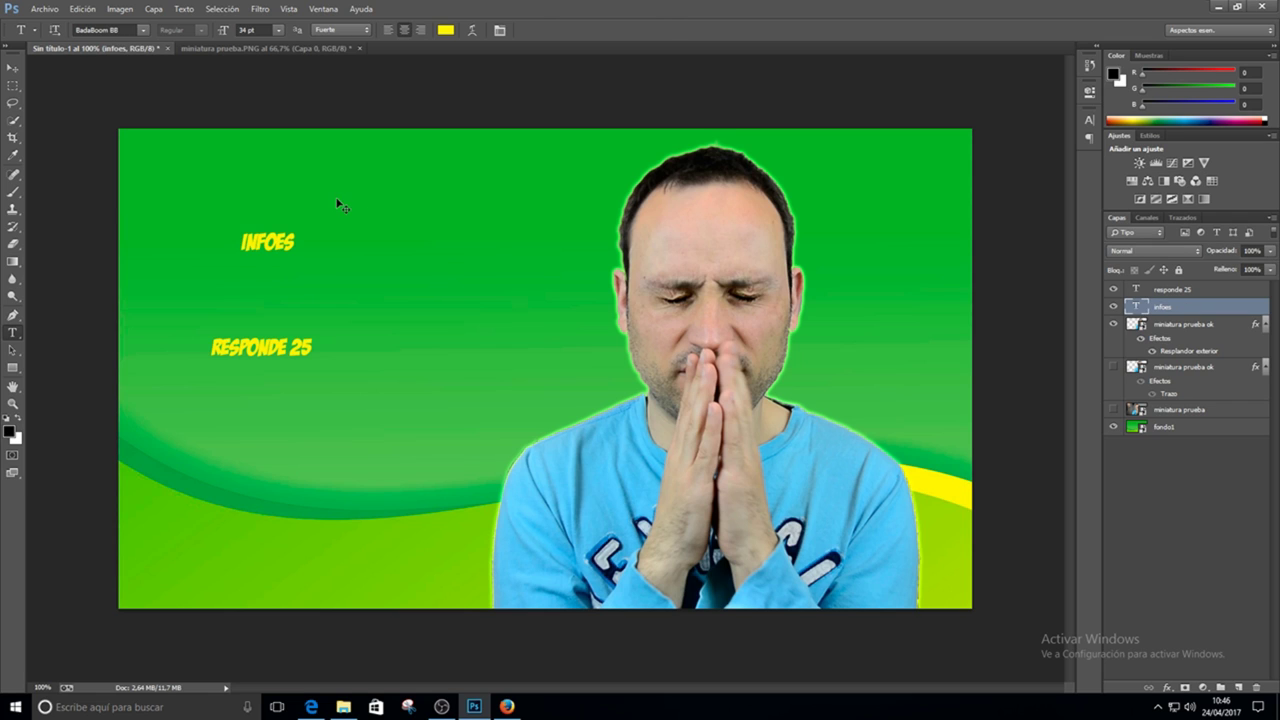
{"action": "key", "text": "ctrl+t"}
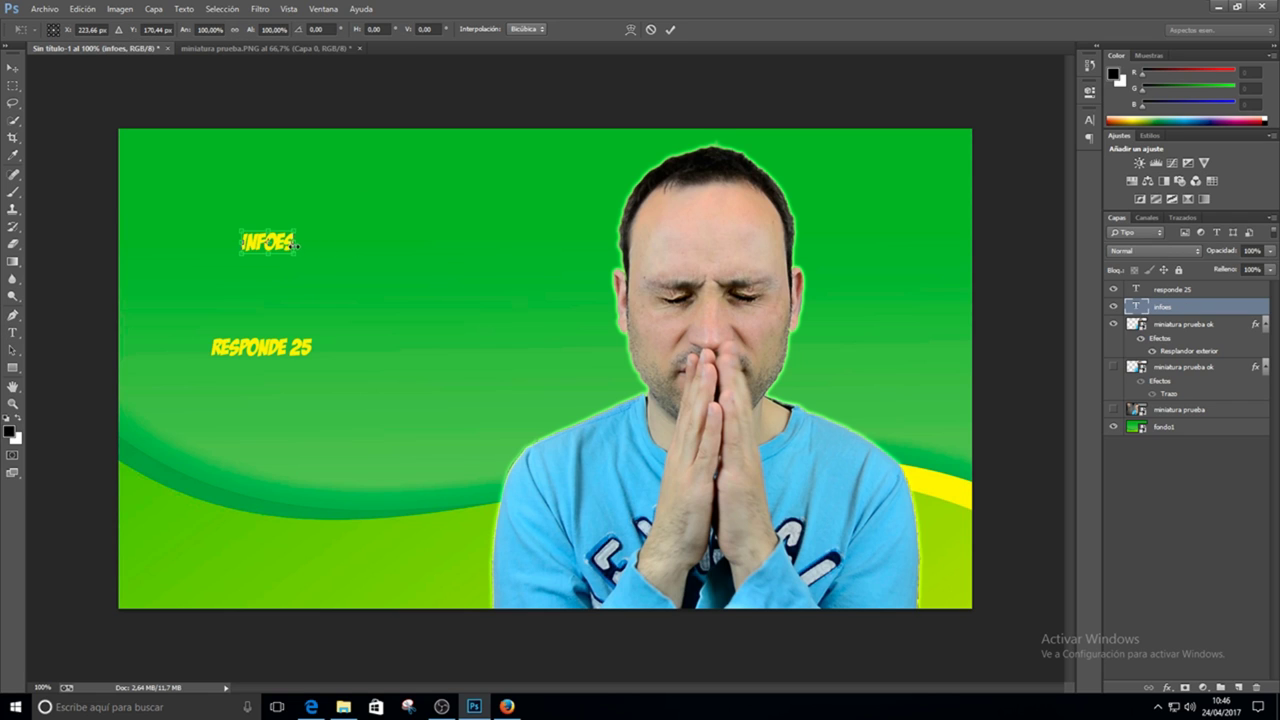
{"action": "left_click_drag", "start_coordinate": [297, 243], "coordinate": [556, 243]}
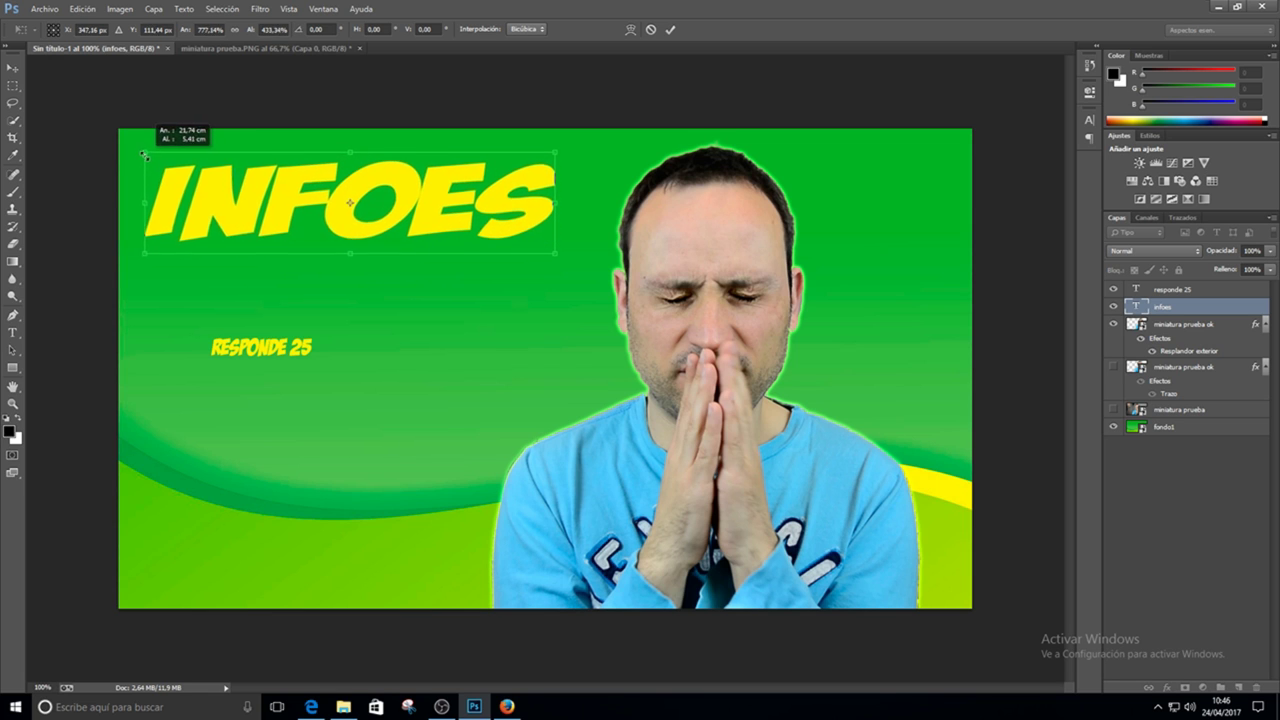
{"action": "left_click_drag", "start_coordinate": [240, 236], "coordinate": [138, 150]}
{"action": "mouse_move", "coordinate": [556, 254]}
{"action": "left_mouse_down"}
{"action": "mouse_move", "coordinate": [582, 290]}
{"action": "mouse_move", "coordinate": [541, 310]}
{"action": "left_mouse_up"}
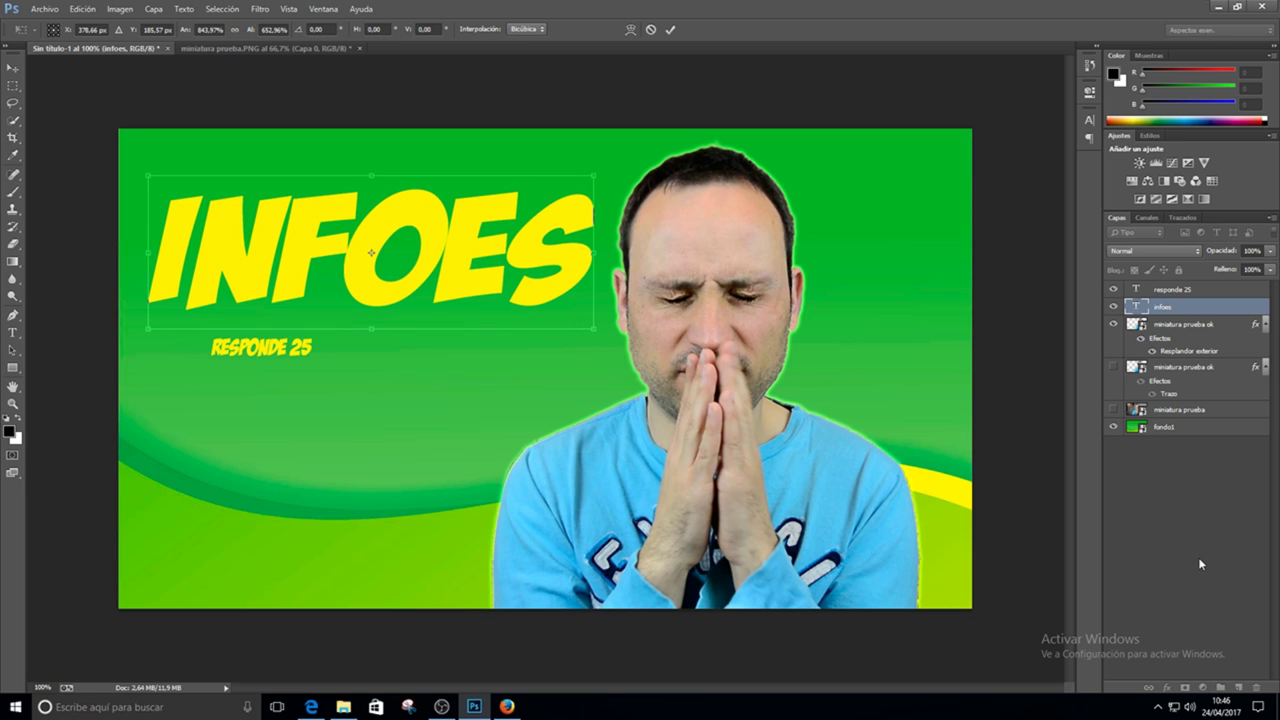
{"action": "key", "text": "Return"}
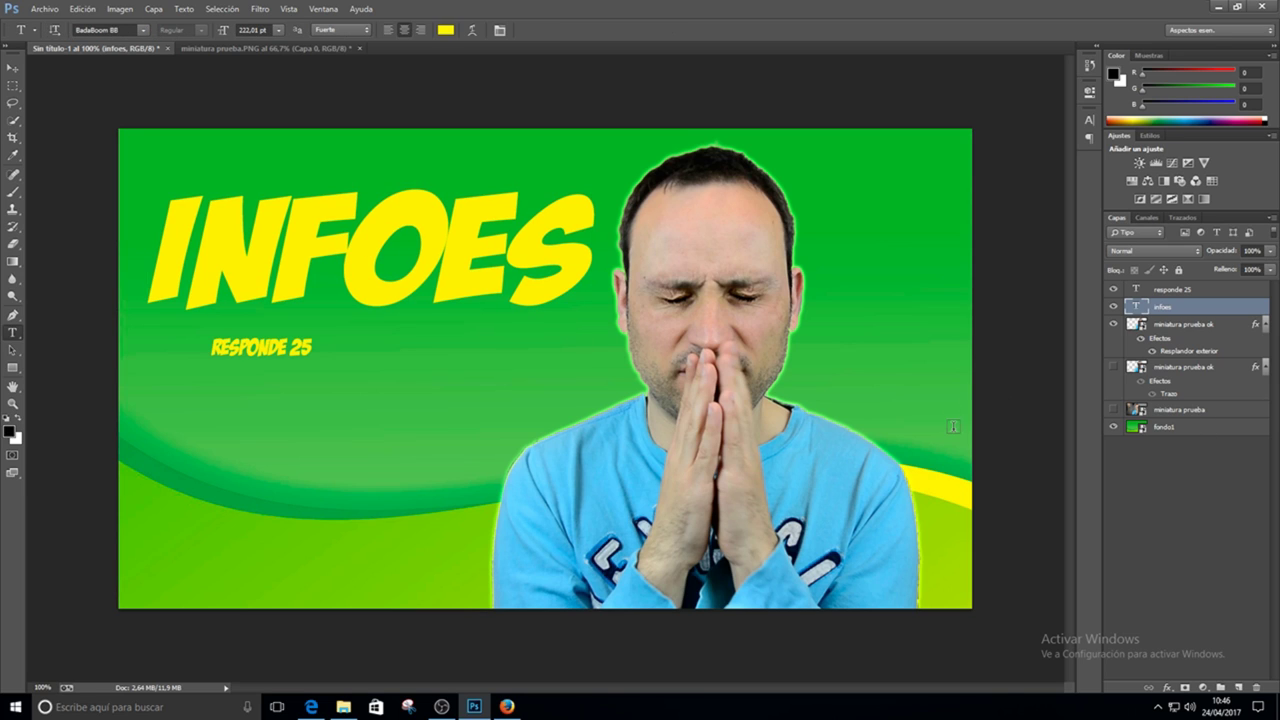
- Scale RESPONDE 25 up to about 240 pt beneath INFOES, reaching the shoulder
{"action": "left_click", "coordinate": [1190, 288]}
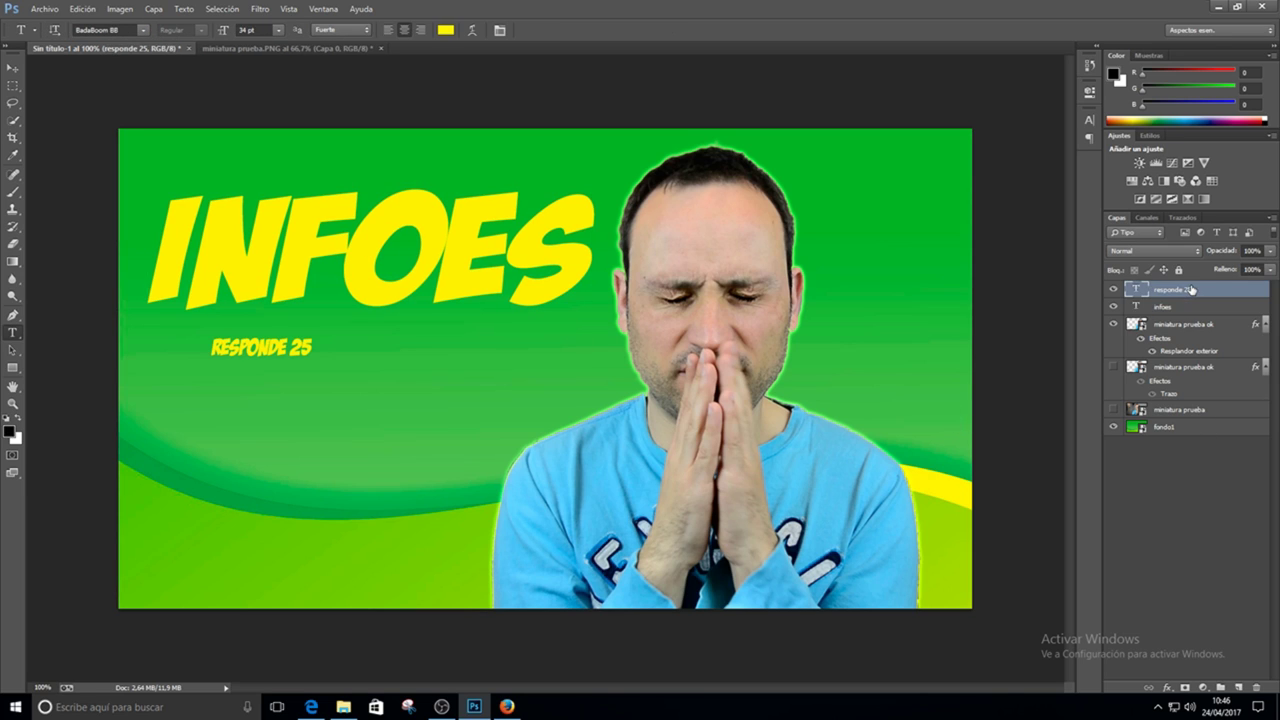
{"action": "key", "text": "ctrl+t"}
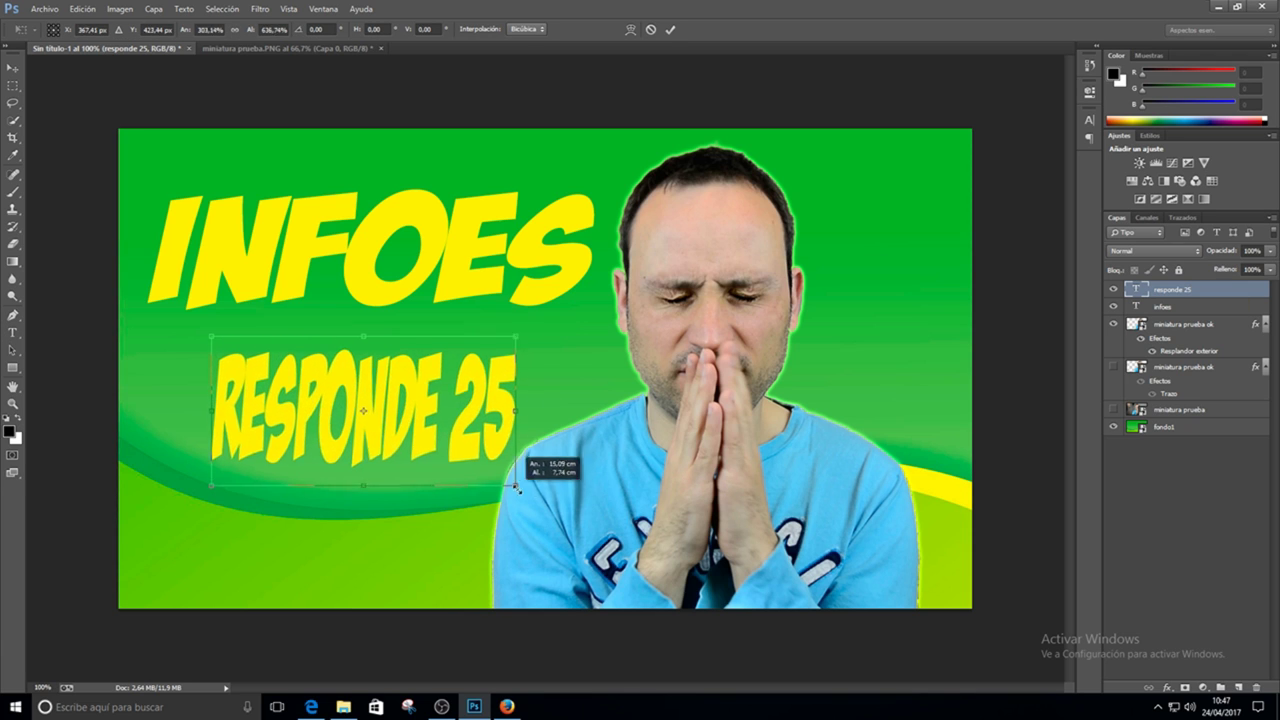
{"action": "left_click_drag", "start_coordinate": [311, 363], "coordinate": [625, 505]}
{"action": "left_click_drag", "start_coordinate": [360, 445], "coordinate": [300, 456]}
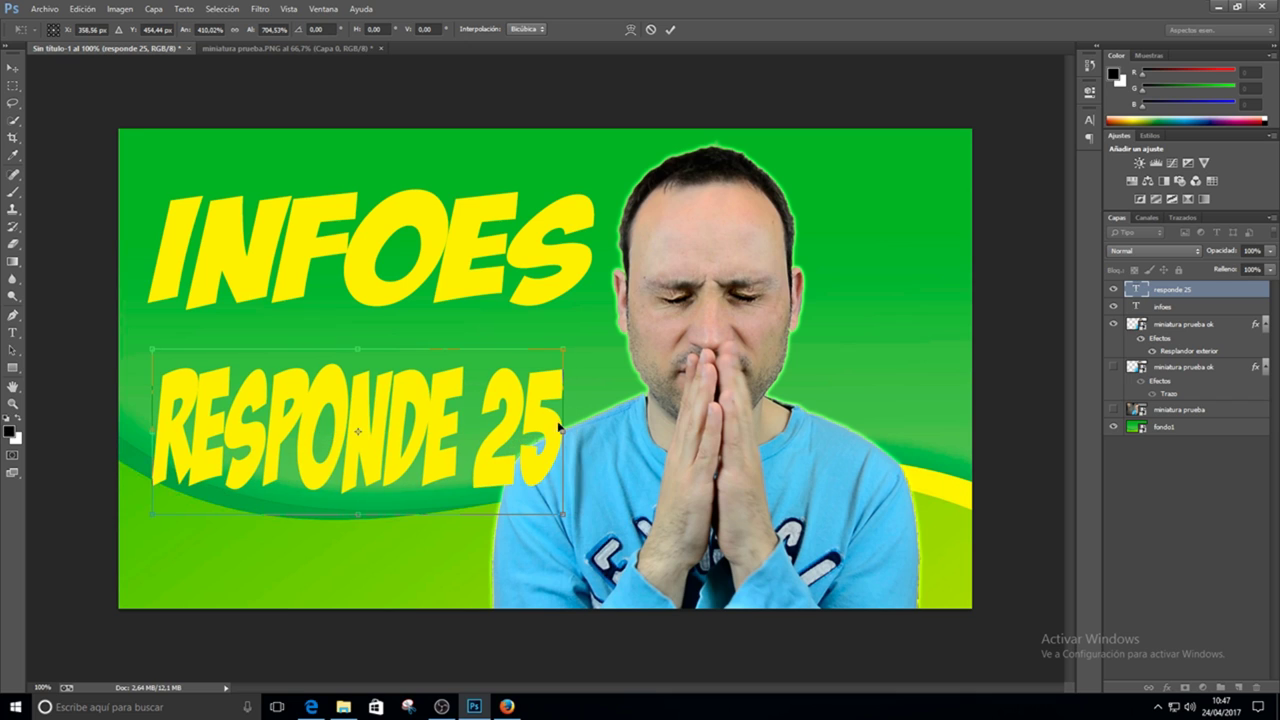
{"action": "left_click_drag", "start_coordinate": [561, 432], "coordinate": [597, 432]}
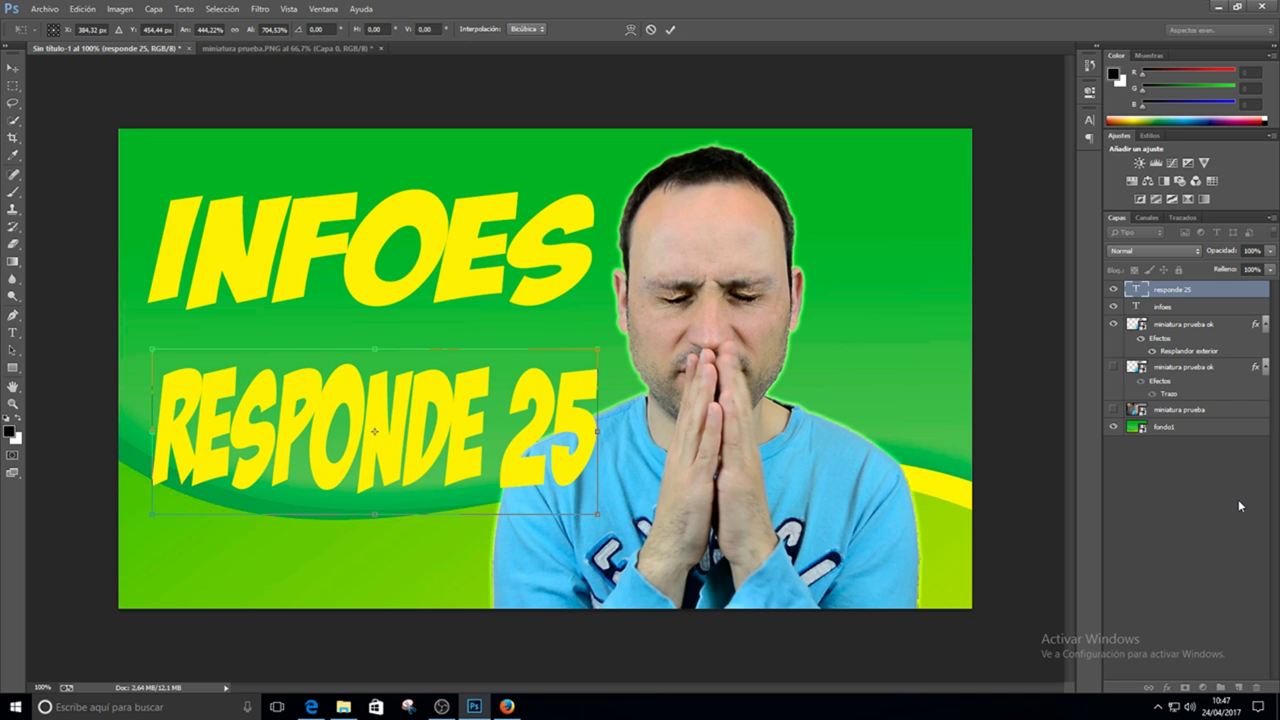
{"action": "key", "text": "Return"}
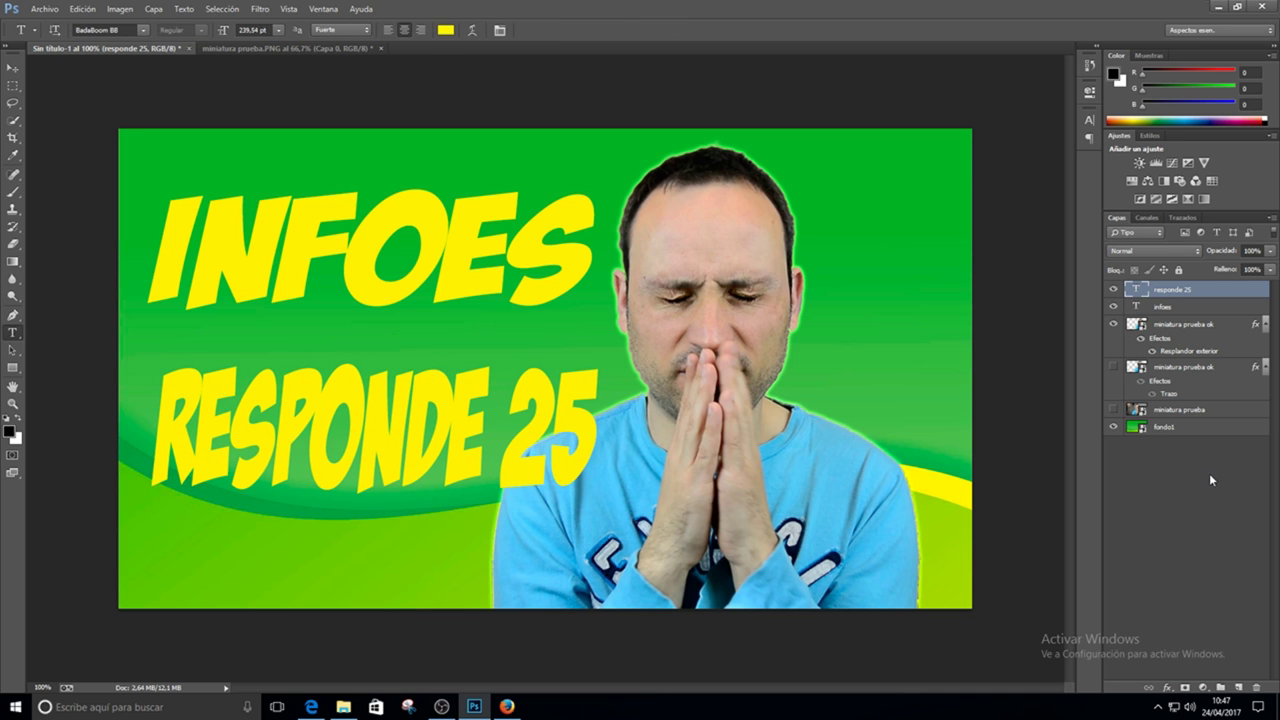
- Enable Stroke on the RESPONDE 25 layer, trying pink and purple outline colours
{"action": "double_click", "coordinate": [1221, 292]}
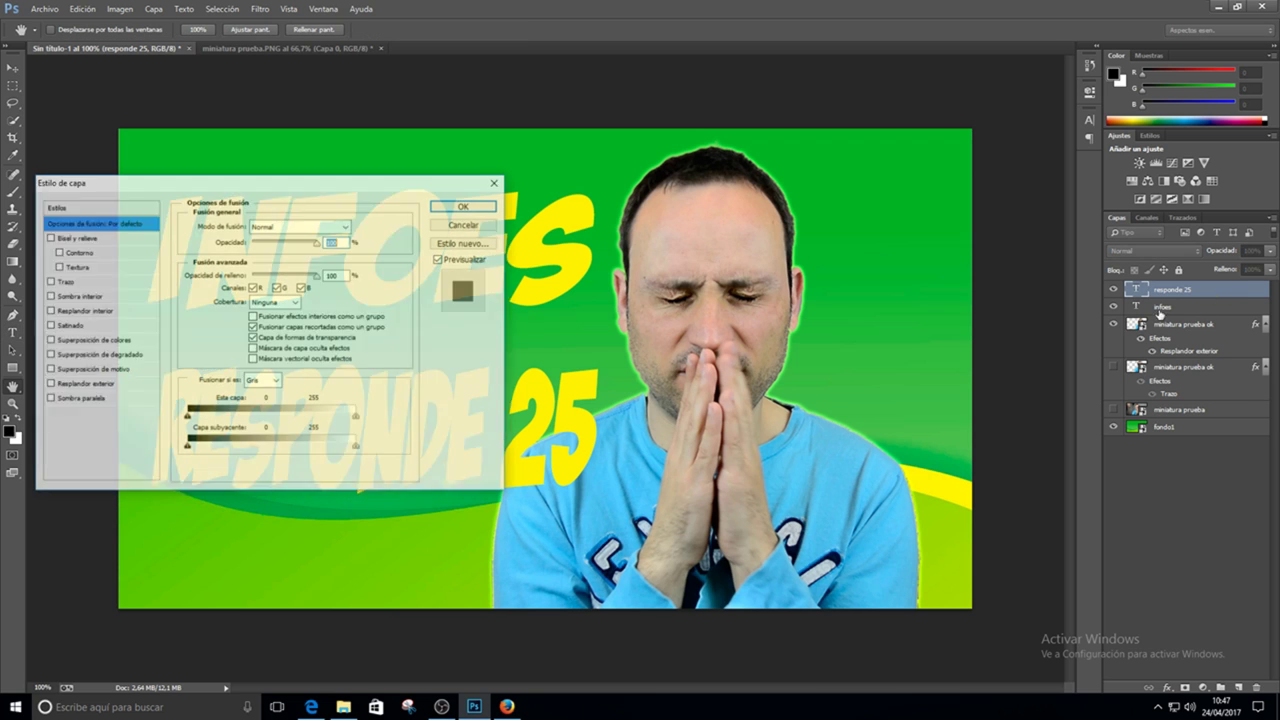
{"action": "left_click", "coordinate": [49, 282]}
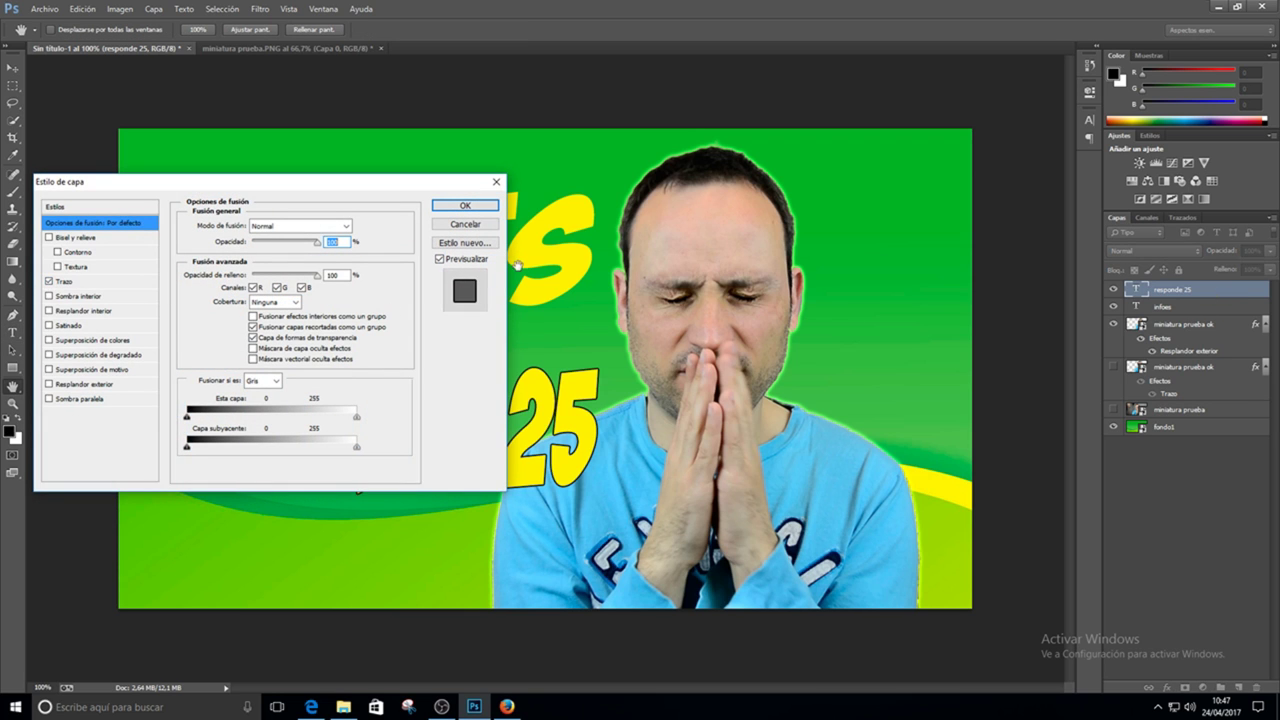
{"action": "left_click", "coordinate": [120, 284]}
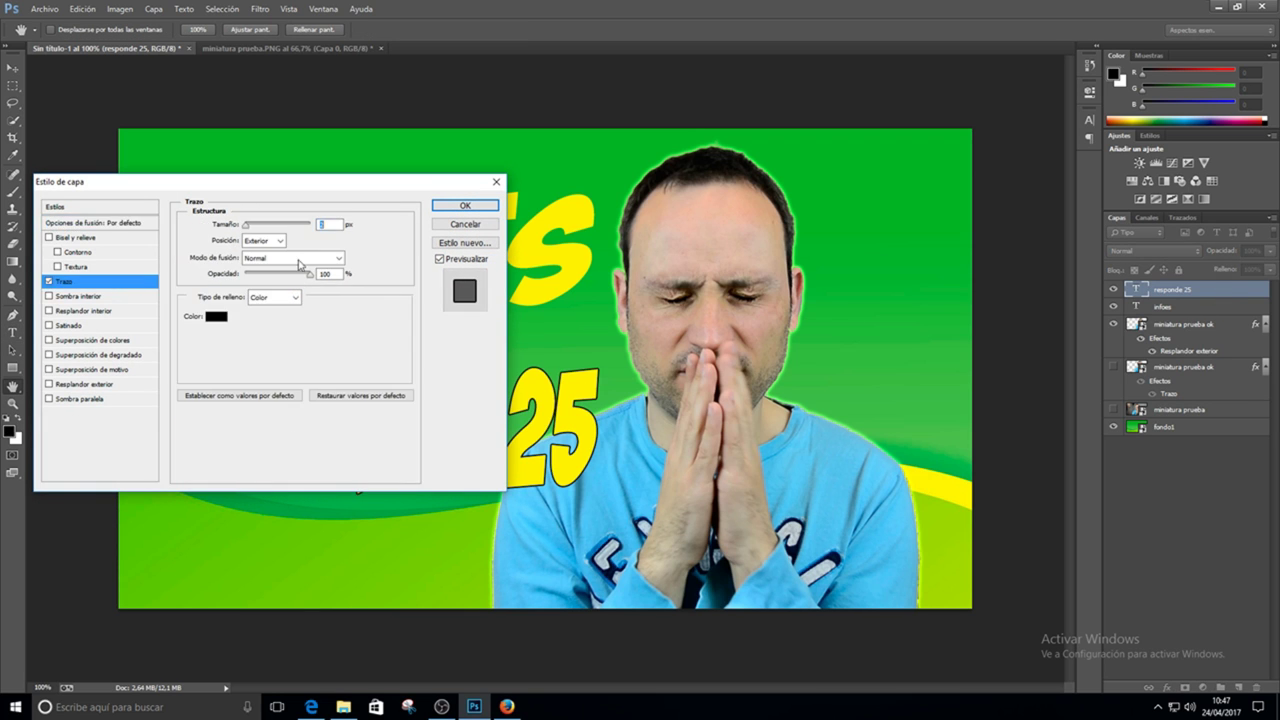
{"action": "left_click", "coordinate": [216, 316]}
{"action": "left_click", "coordinate": [645, 212]}
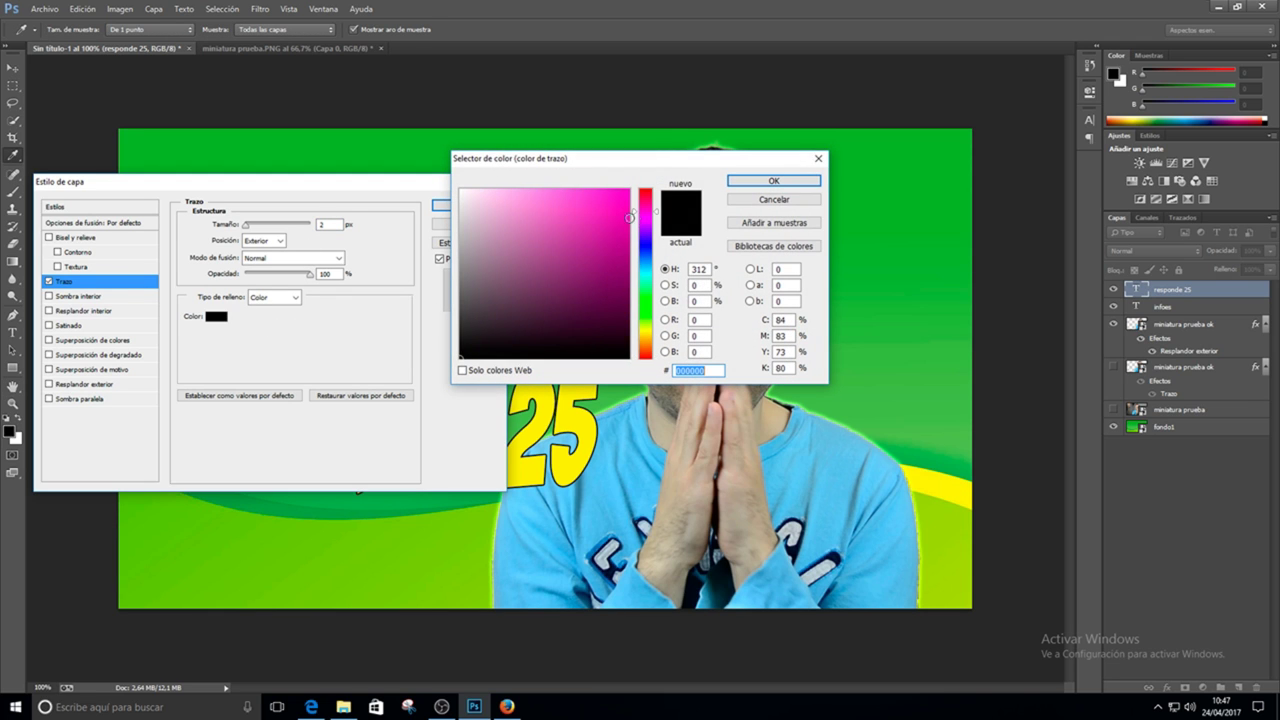
{"action": "left_click", "coordinate": [773, 181]}
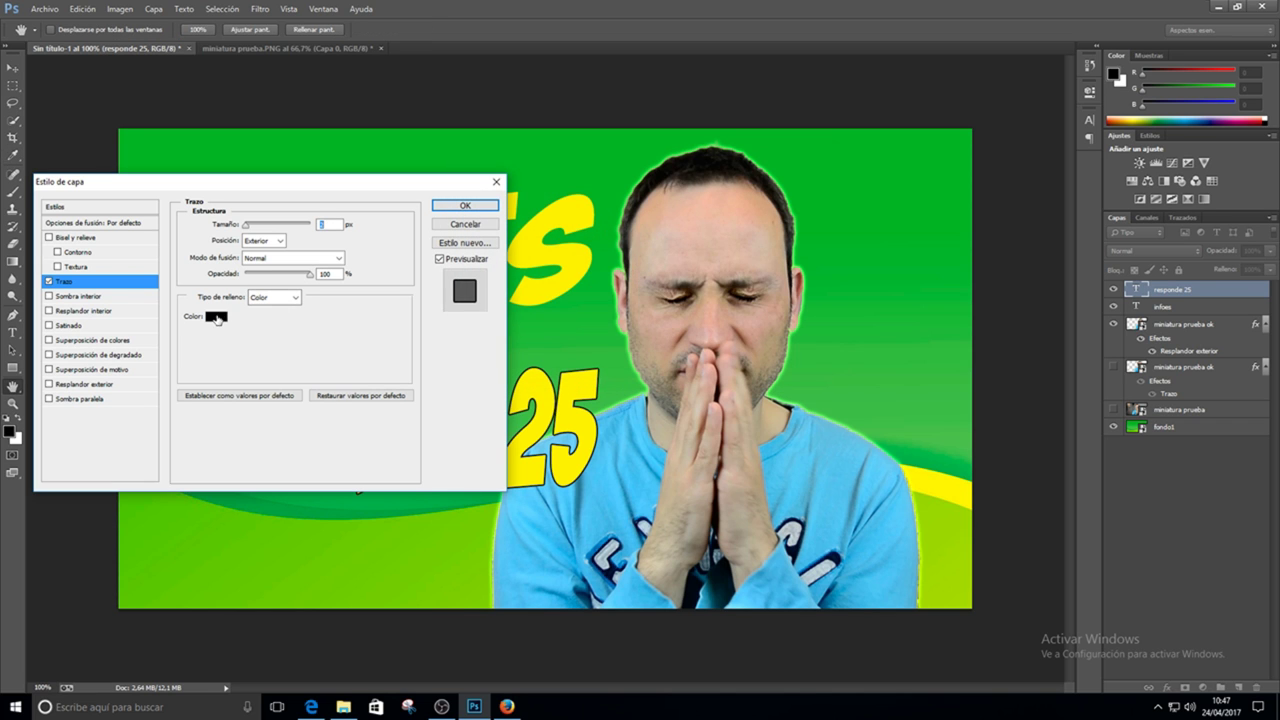
{"action": "left_click", "coordinate": [216, 316]}
{"action": "left_click", "coordinate": [611, 257]}
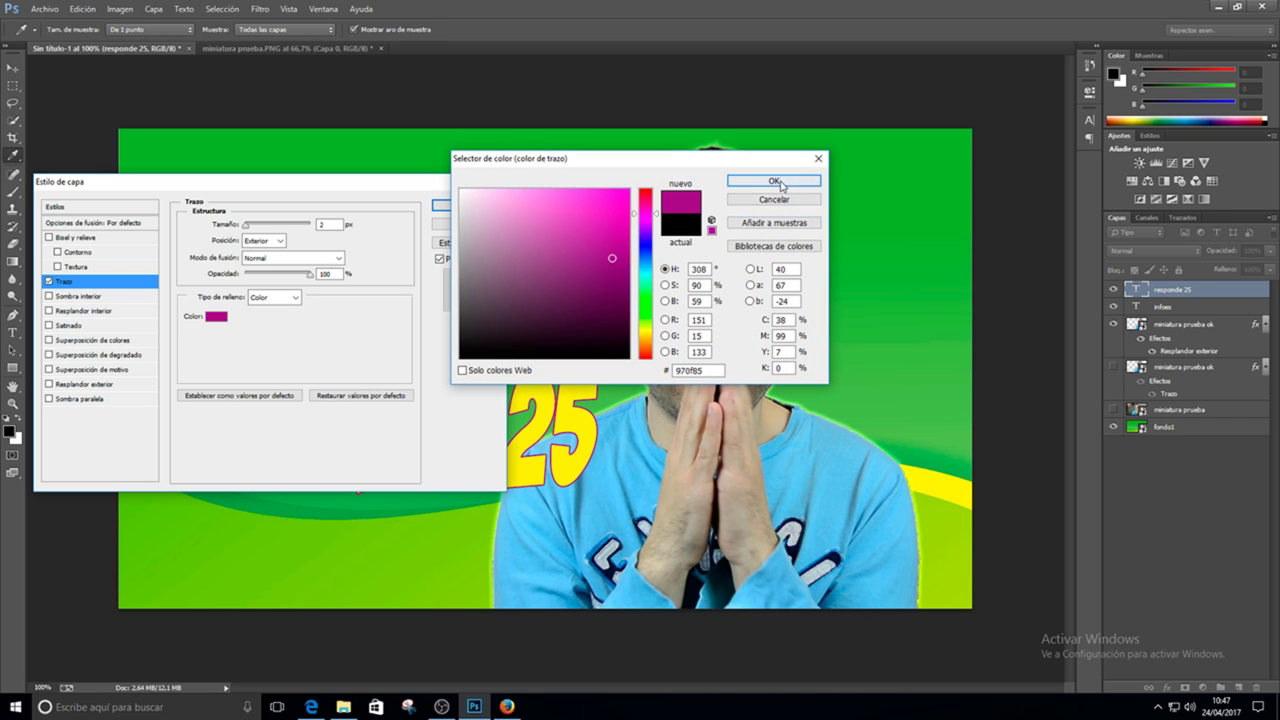
{"action": "left_click", "coordinate": [773, 181]}
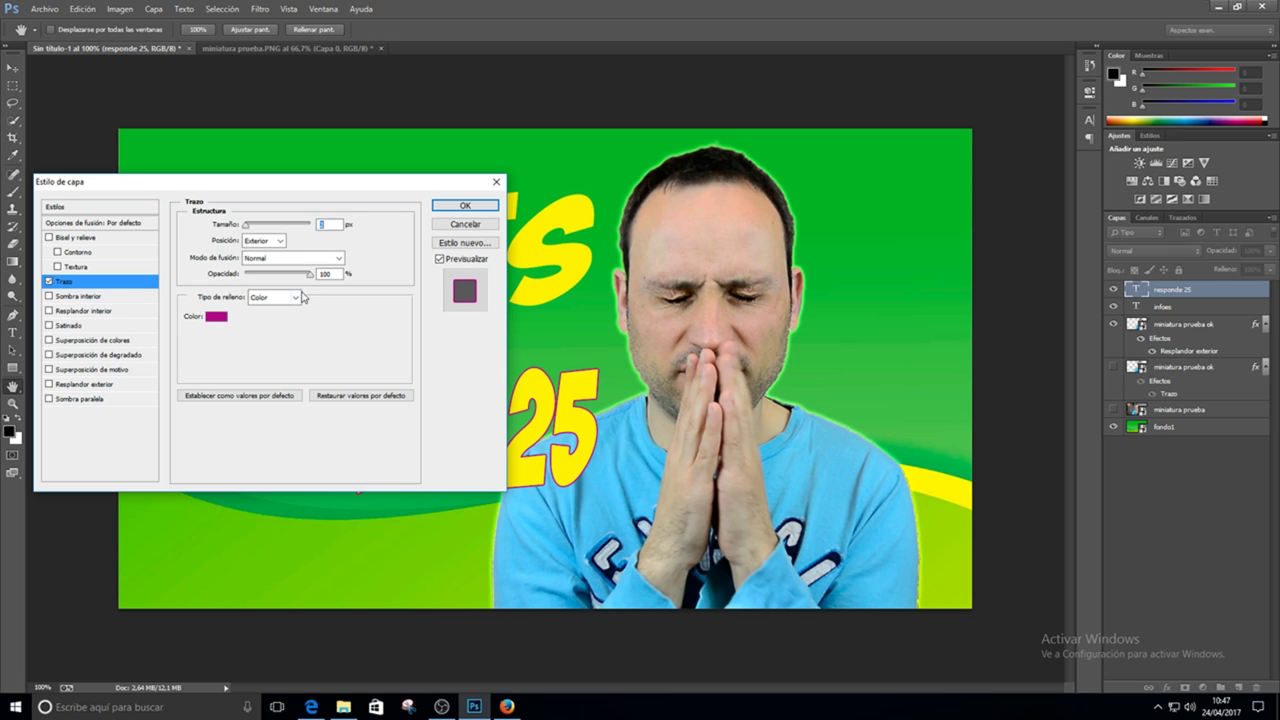
- Enter 105 and set the stroke colour to black 000000, then apply the style
{"action": "type", "text": "1"}
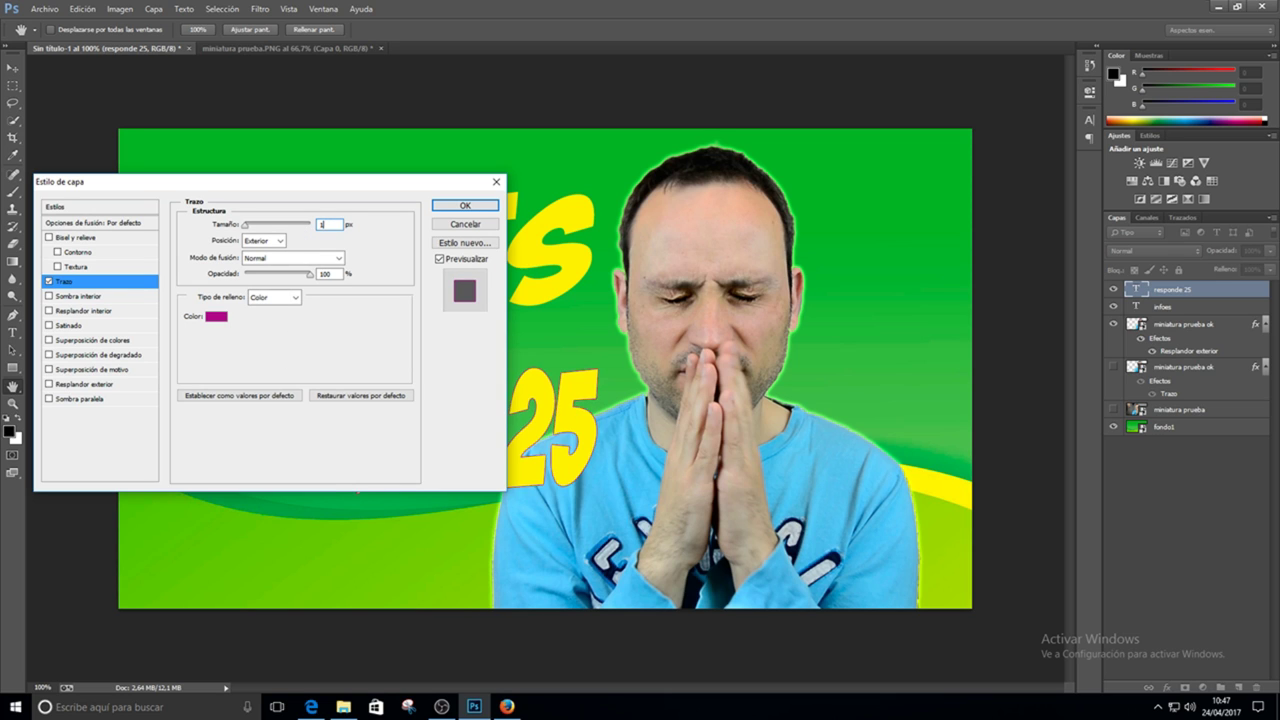
{"action": "type", "text": "0"}
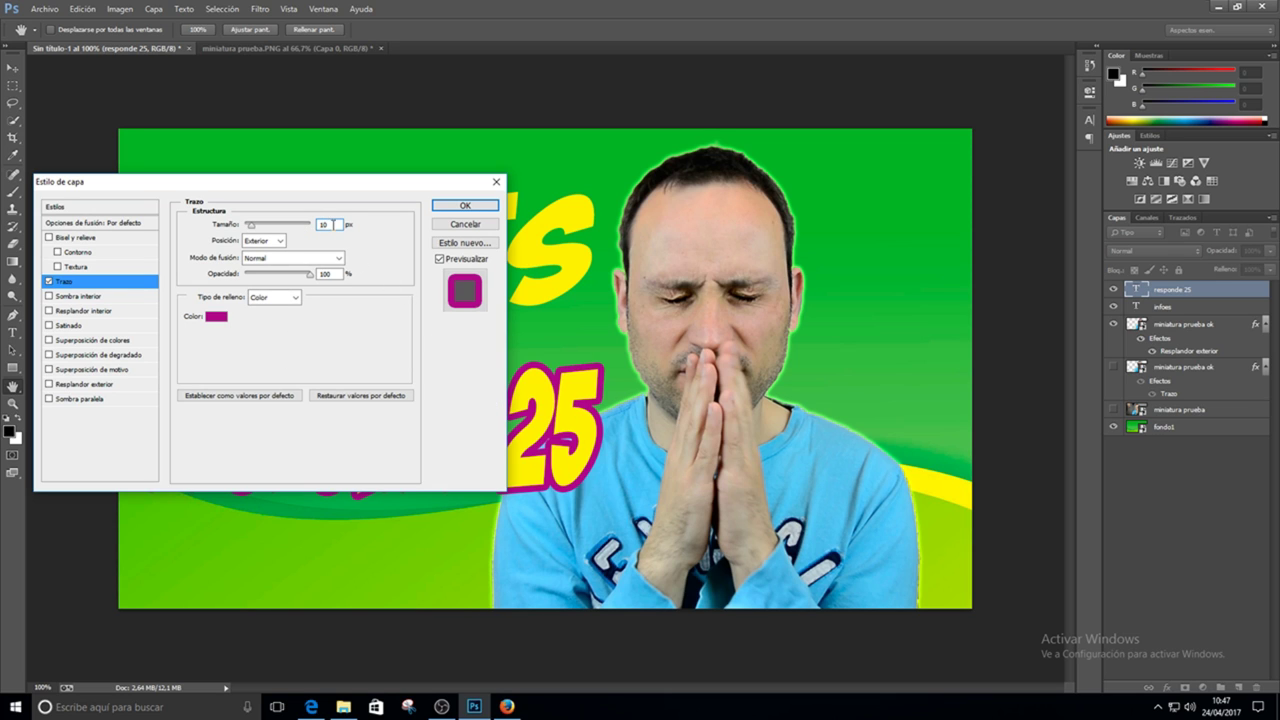
{"action": "type", "text": "5"}
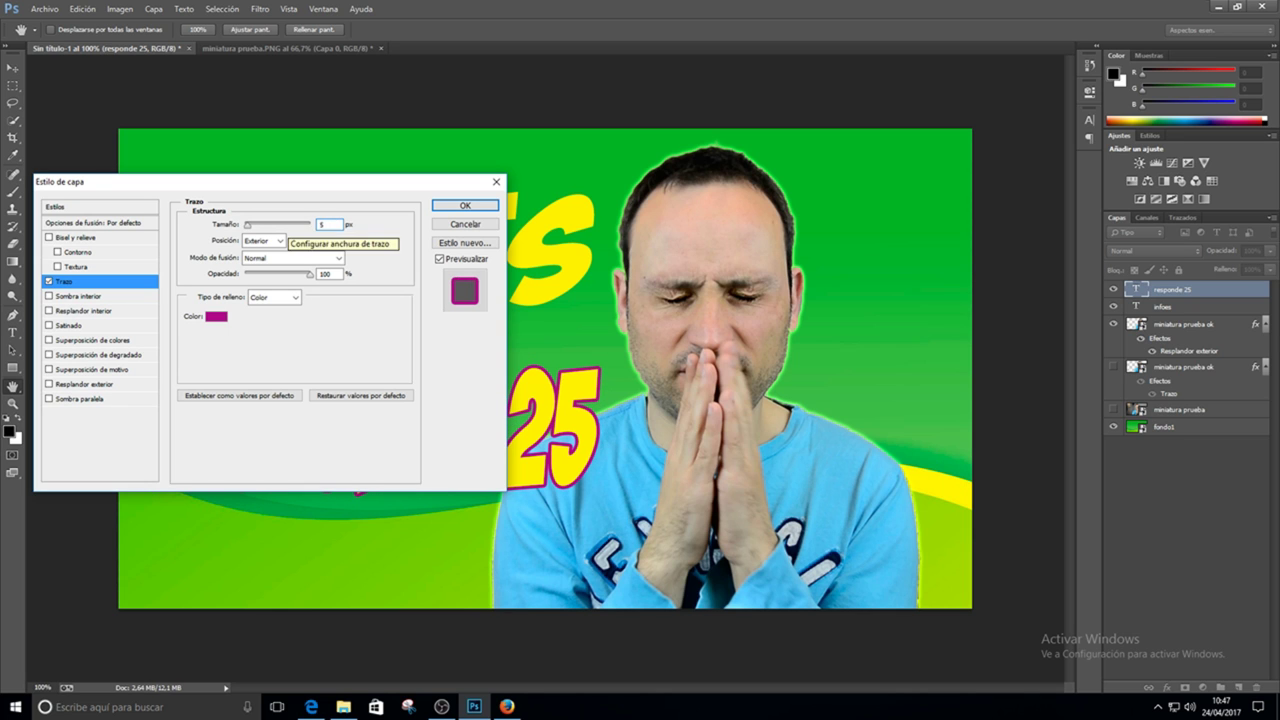
{"action": "left_click", "coordinate": [215, 316]}
{"action": "type", "text": "000000"}
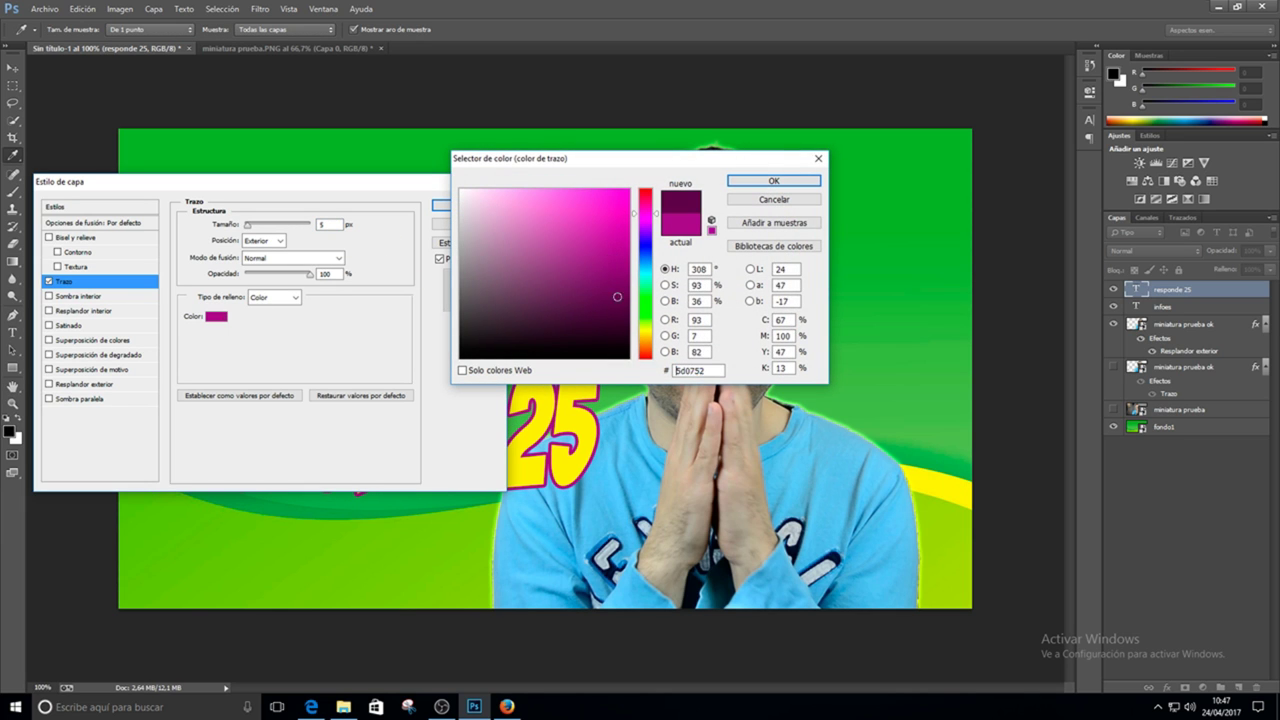
{"action": "left_click", "coordinate": [790, 182]}
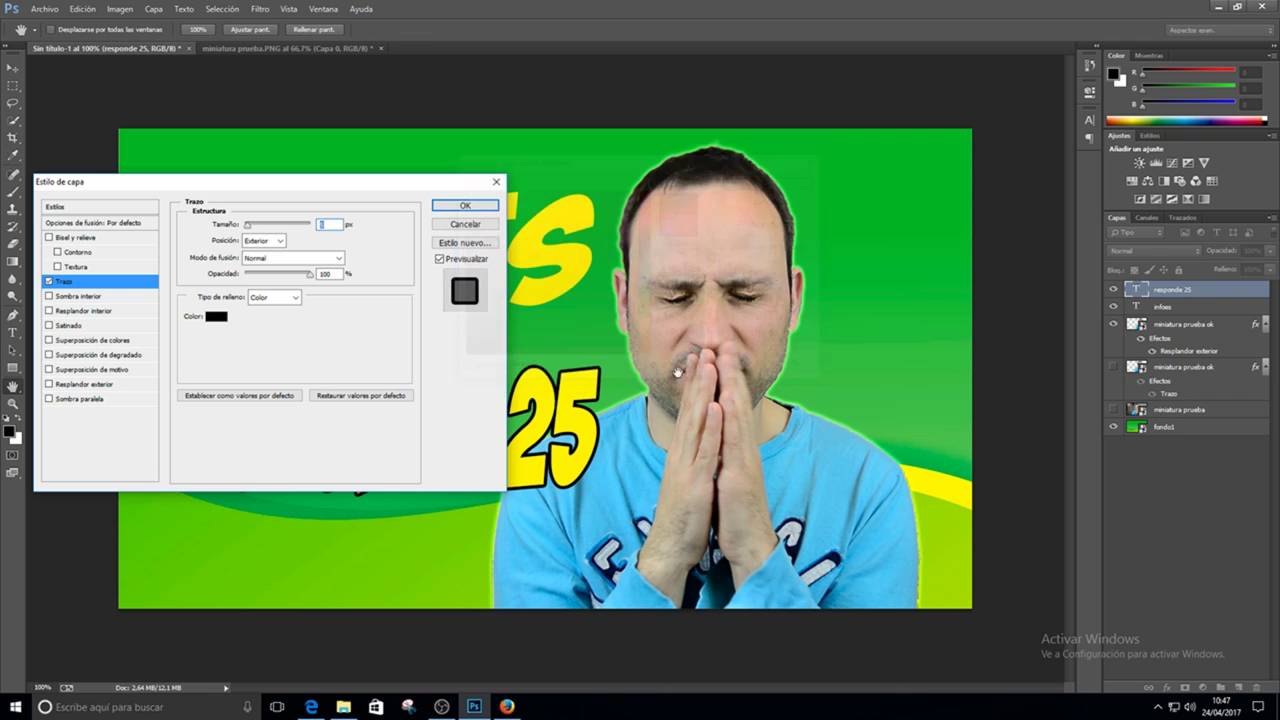
{"action": "left_click", "coordinate": [485, 209]}
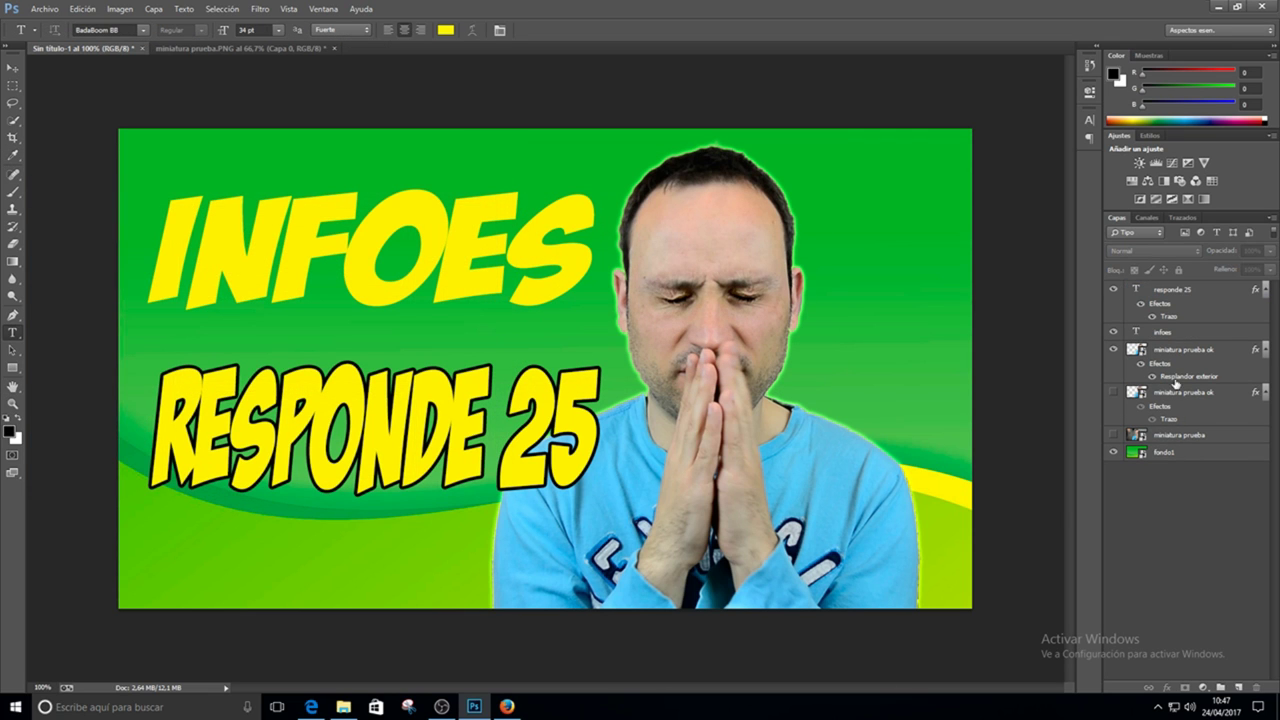
- Give INFOES a 5 px black stroke outline via its layer style
{"action": "double_click", "coordinate": [1191, 336]}
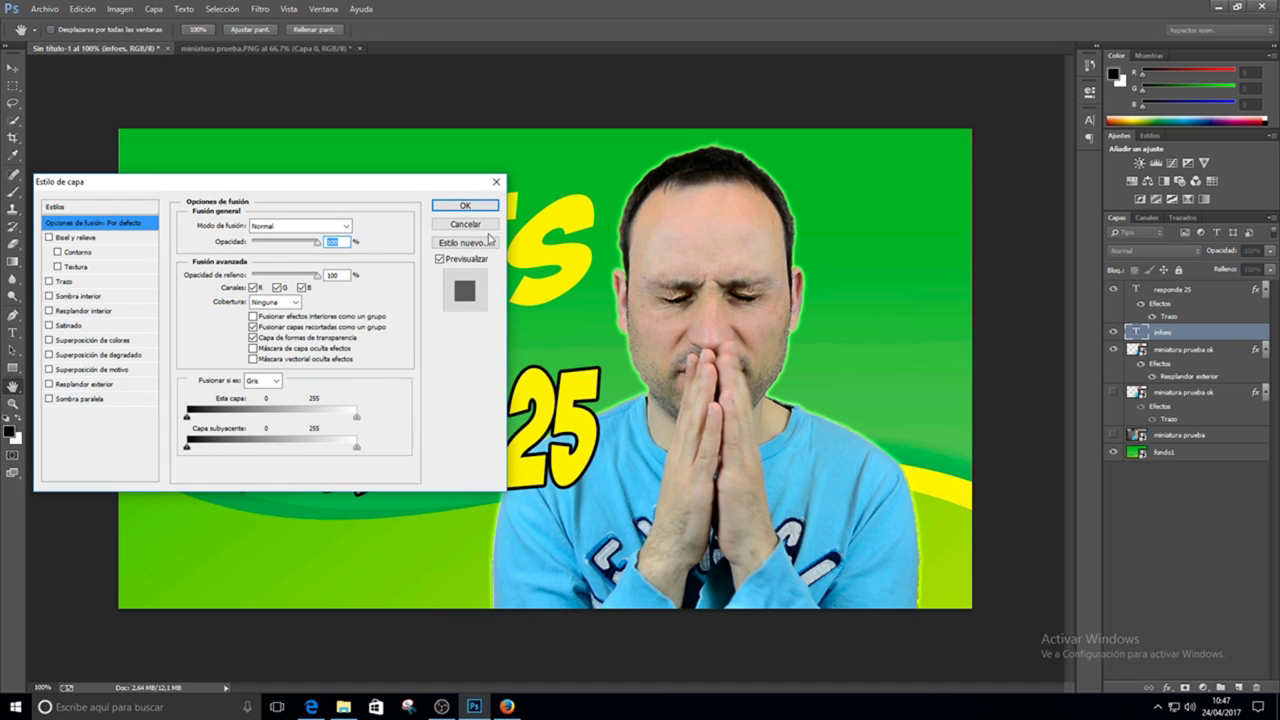
{"action": "left_click_drag", "start_coordinate": [413, 190], "coordinate": [920, 112]}
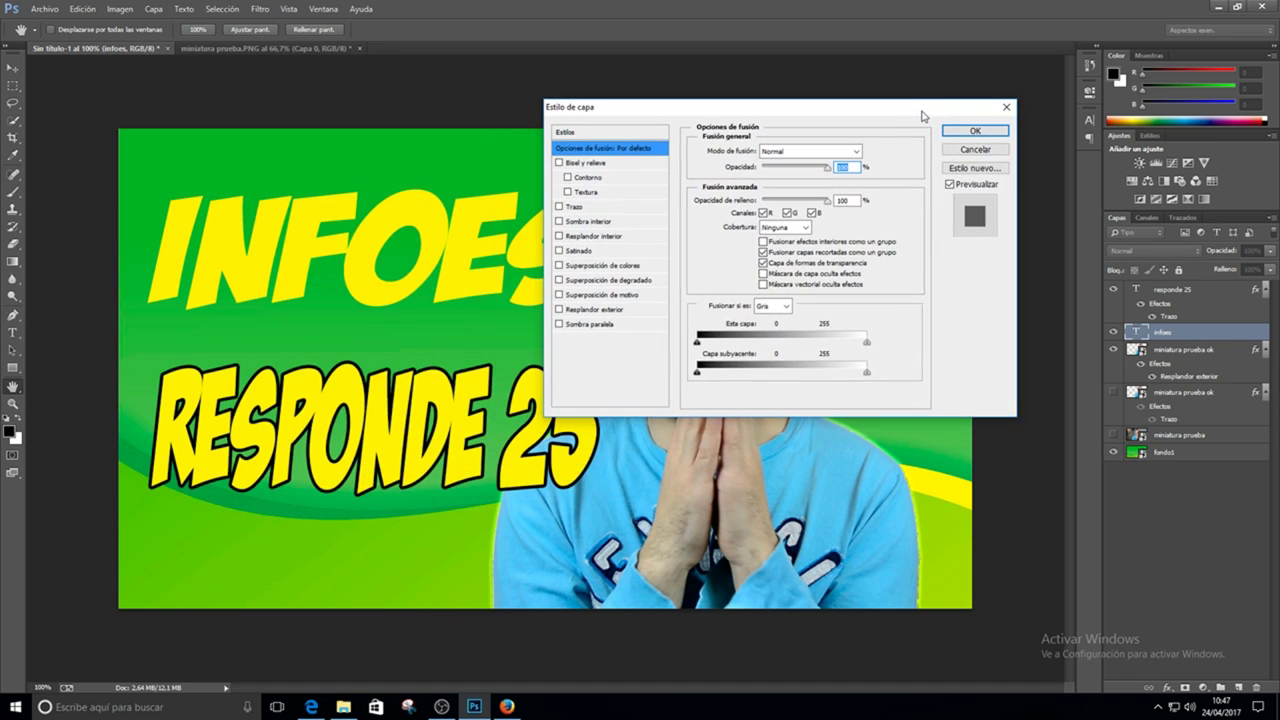
{"action": "left_click", "coordinate": [1003, 108]}
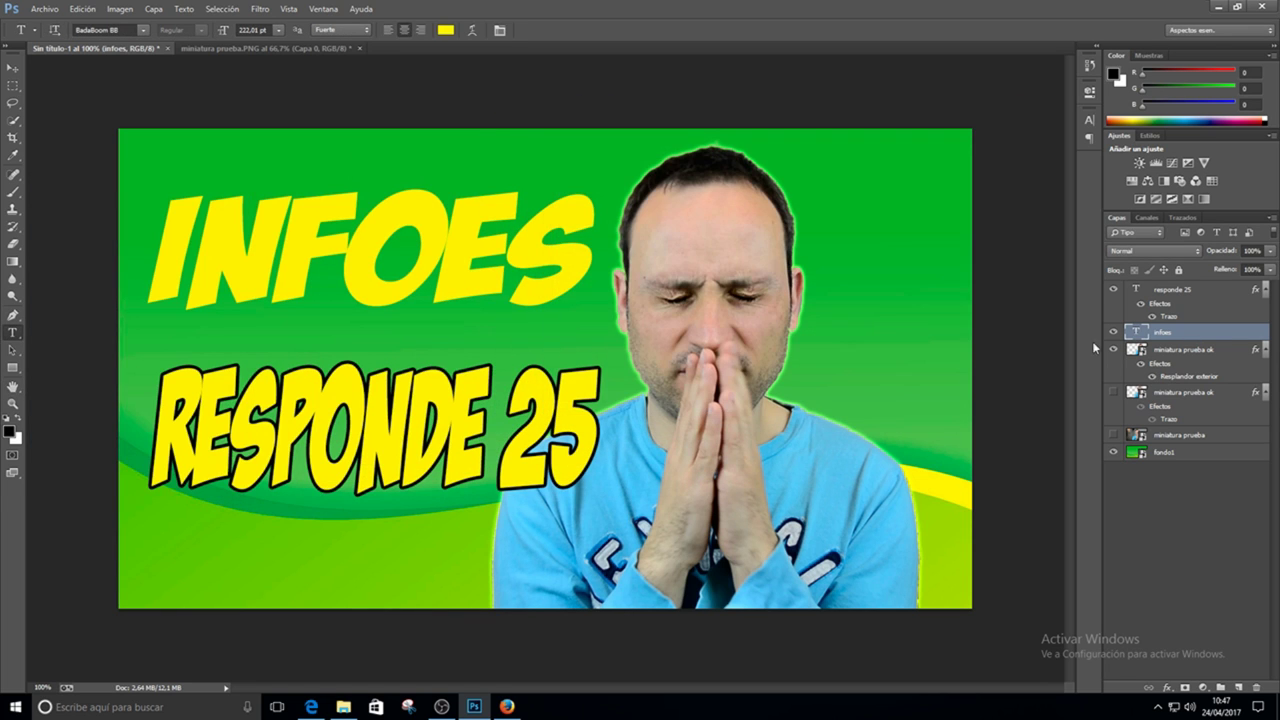
{"action": "double_click", "coordinate": [1229, 337]}
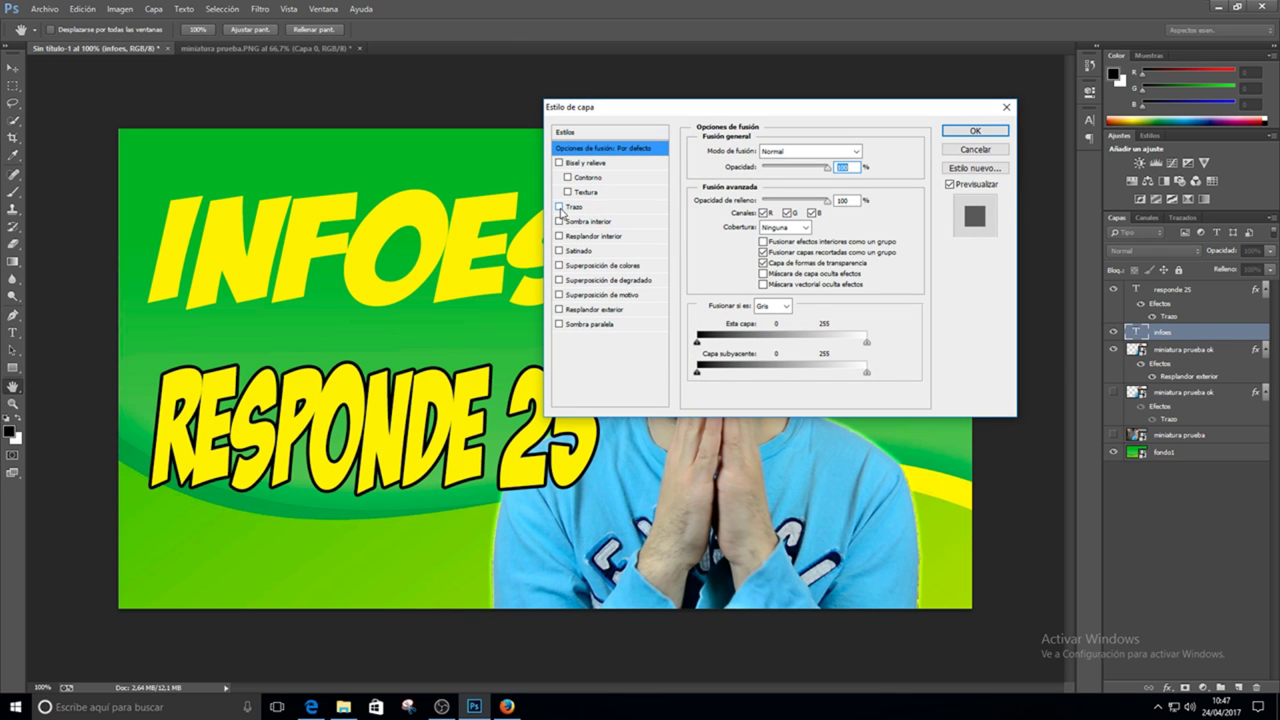
{"action": "left_click", "coordinate": [560, 207]}
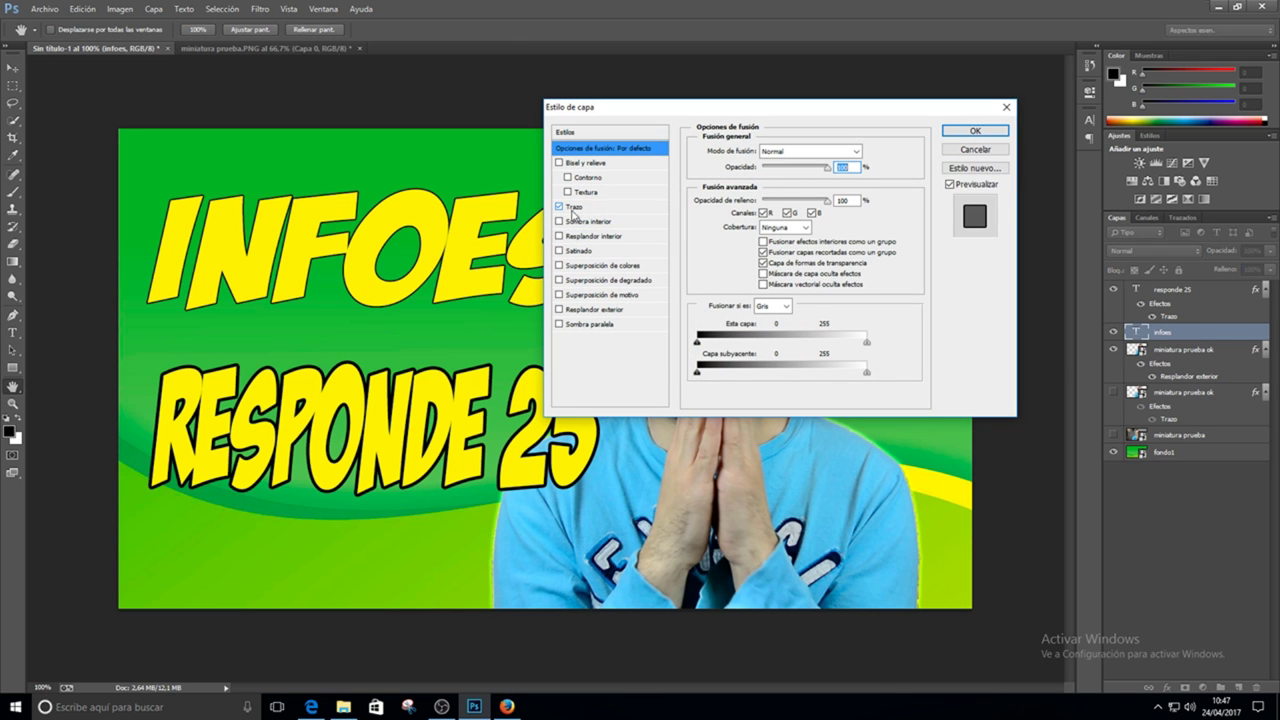
{"action": "left_click", "coordinate": [625, 210]}
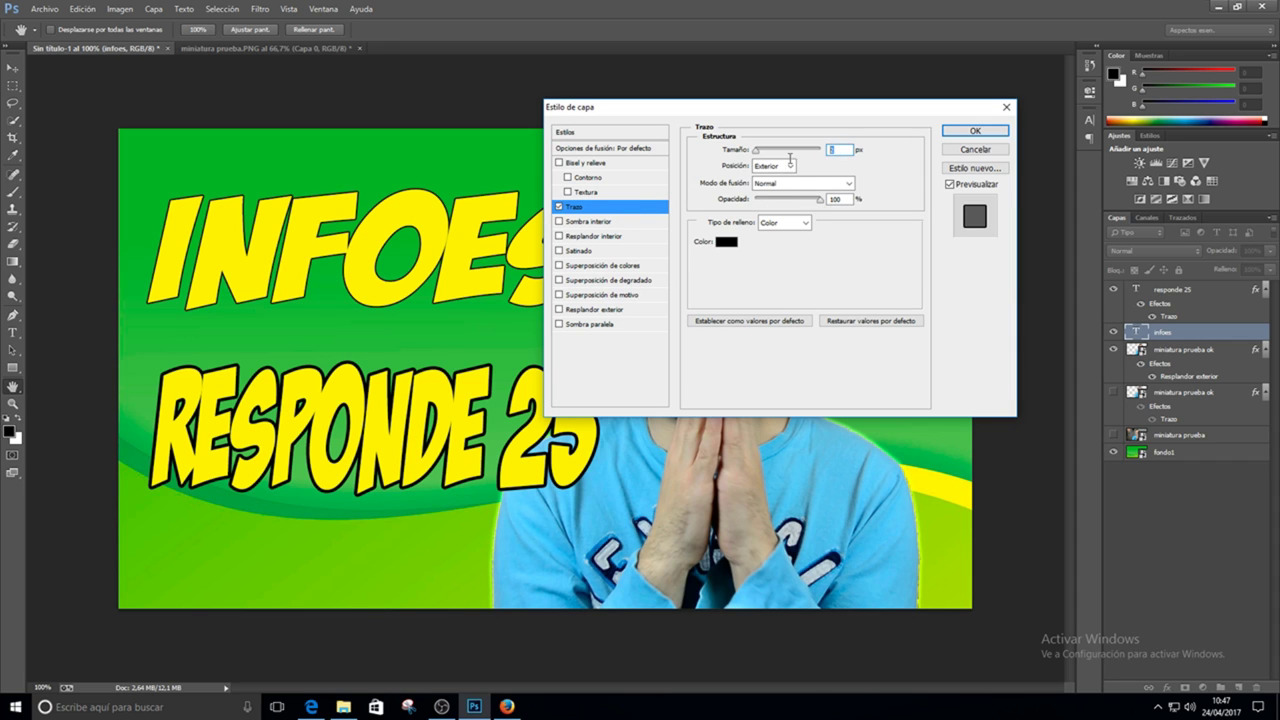
{"action": "type", "text": "5"}
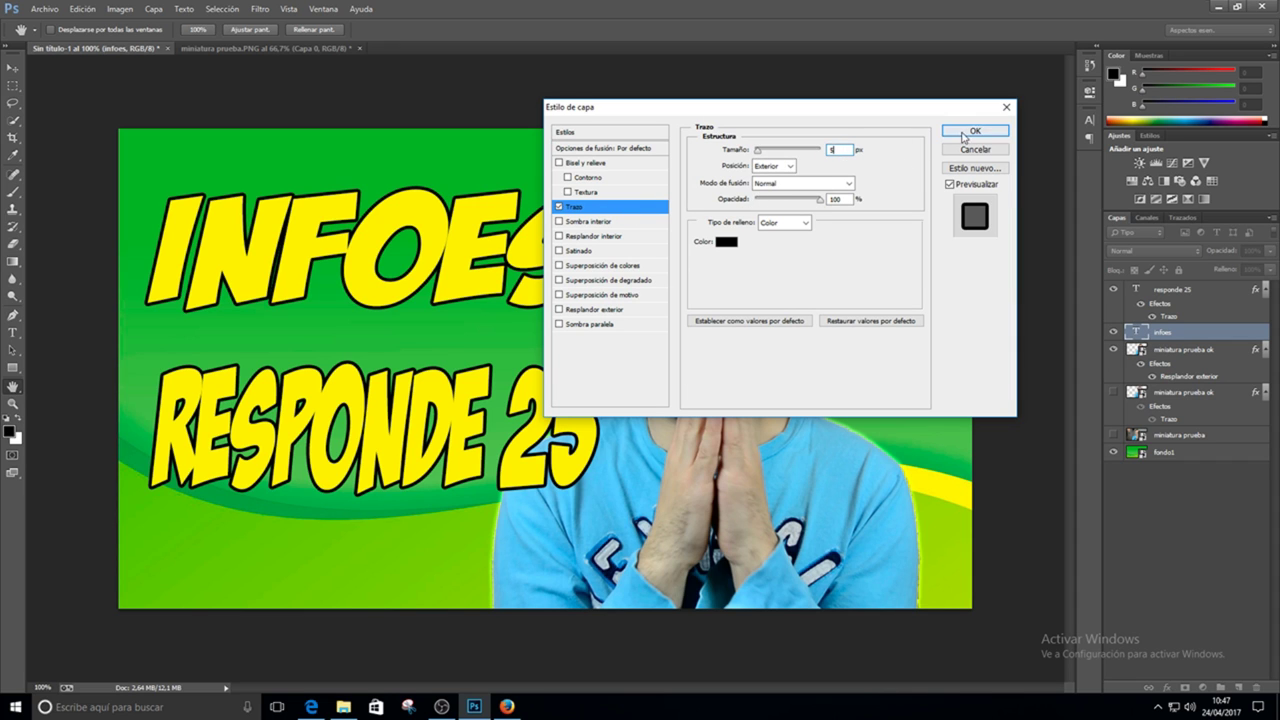
{"action": "left_click", "coordinate": [975, 131]}
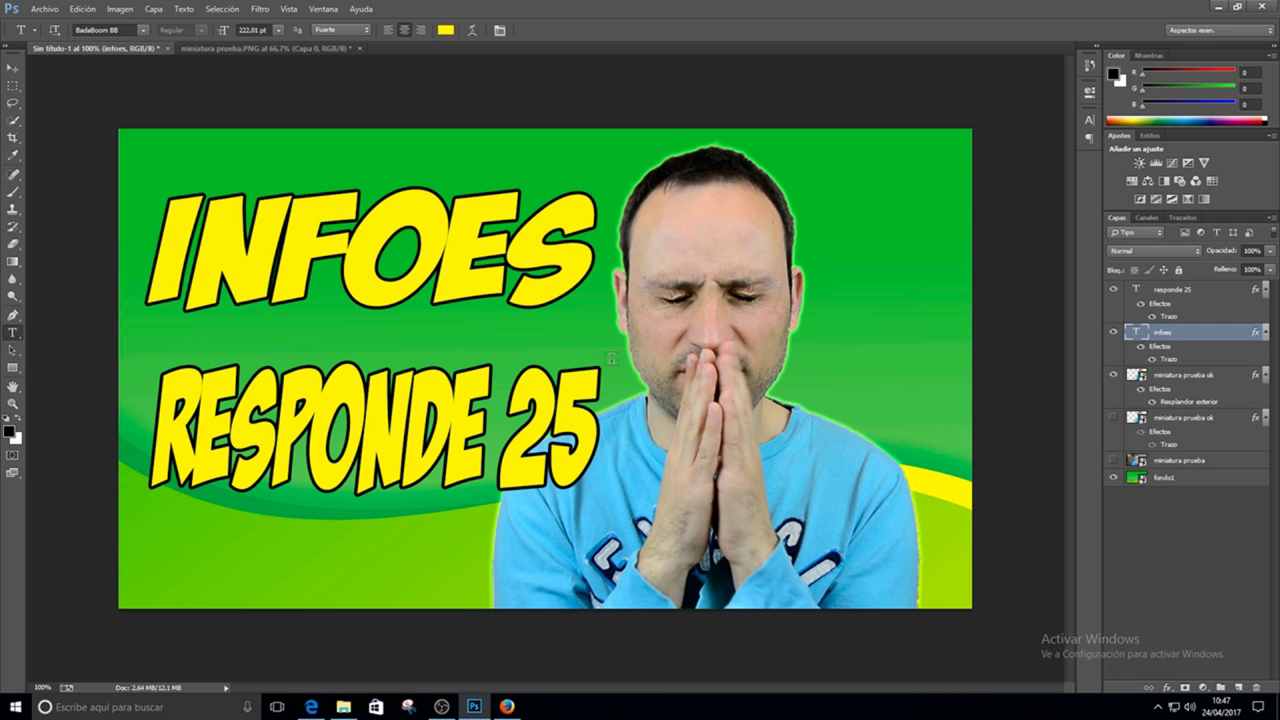
- Save the thumbnail as JPEG 'mini infoes respo25' in Imágenes with default JPEG options
{"action": "left_click", "coordinate": [45, 9]}
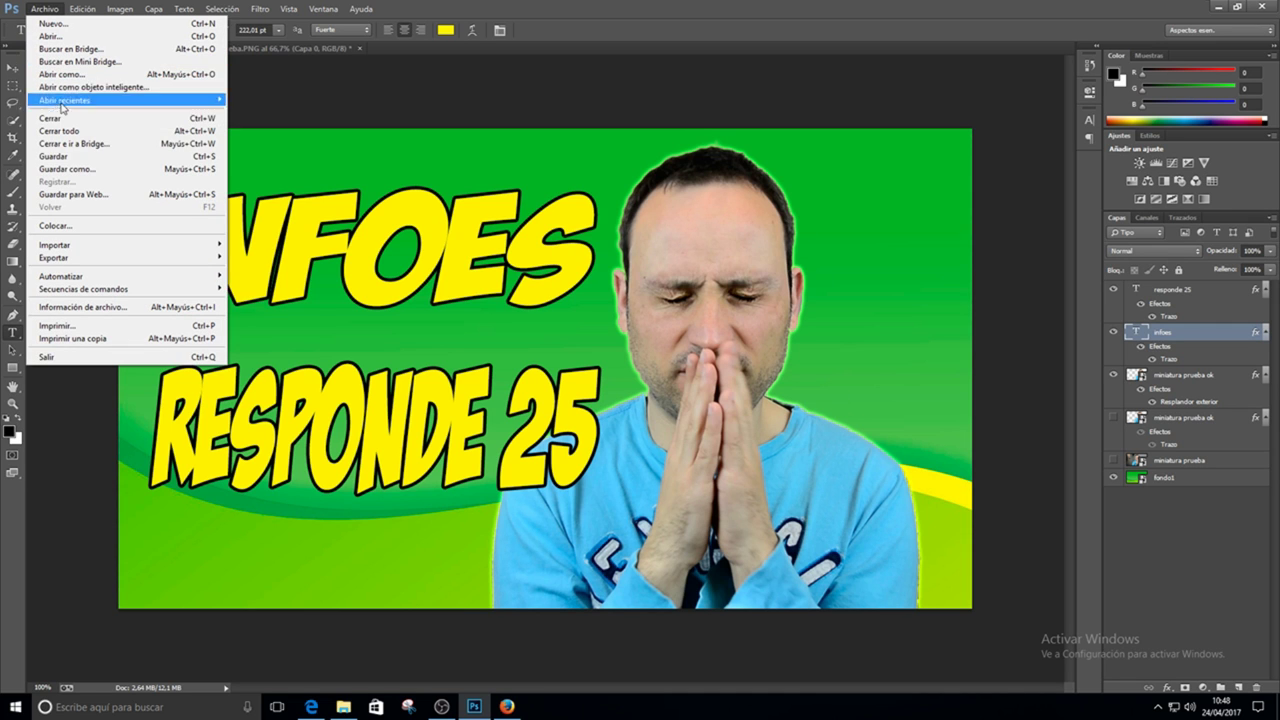
{"action": "left_click", "coordinate": [67, 169]}
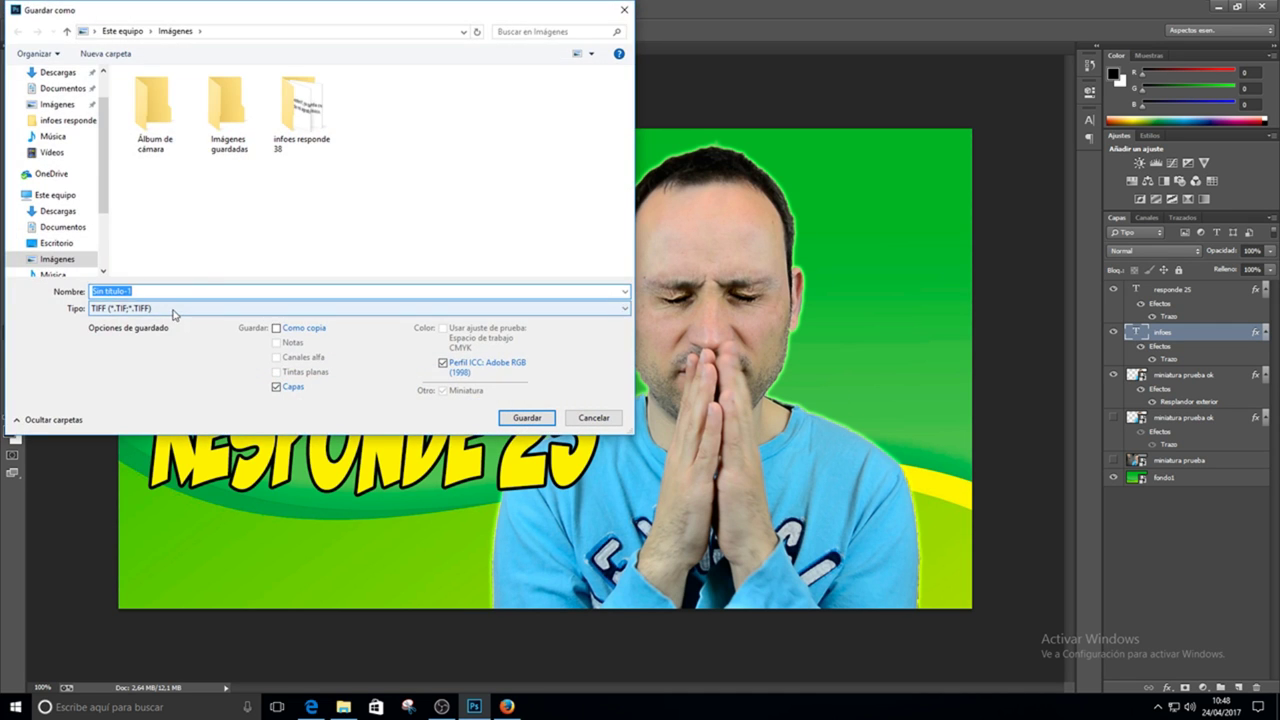
{"action": "left_click", "coordinate": [174, 310]}
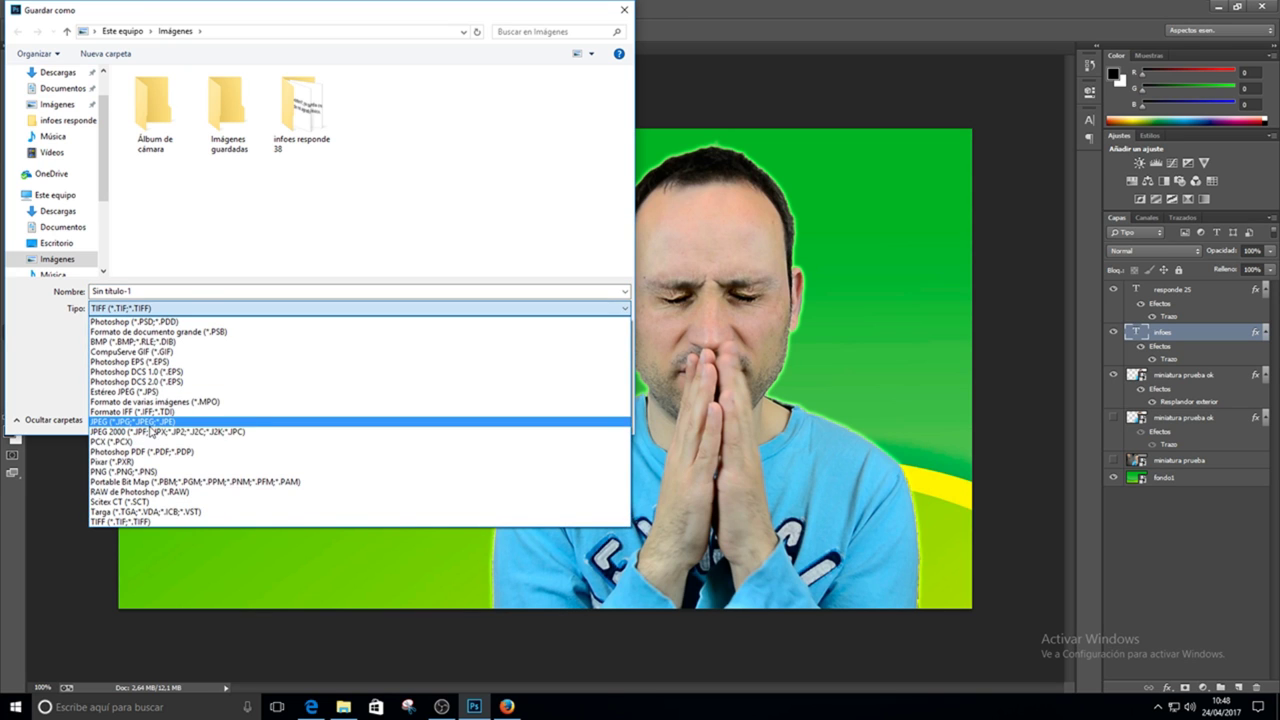
{"action": "left_click", "coordinate": [150, 422]}
{"action": "left_click", "coordinate": [143, 290]}
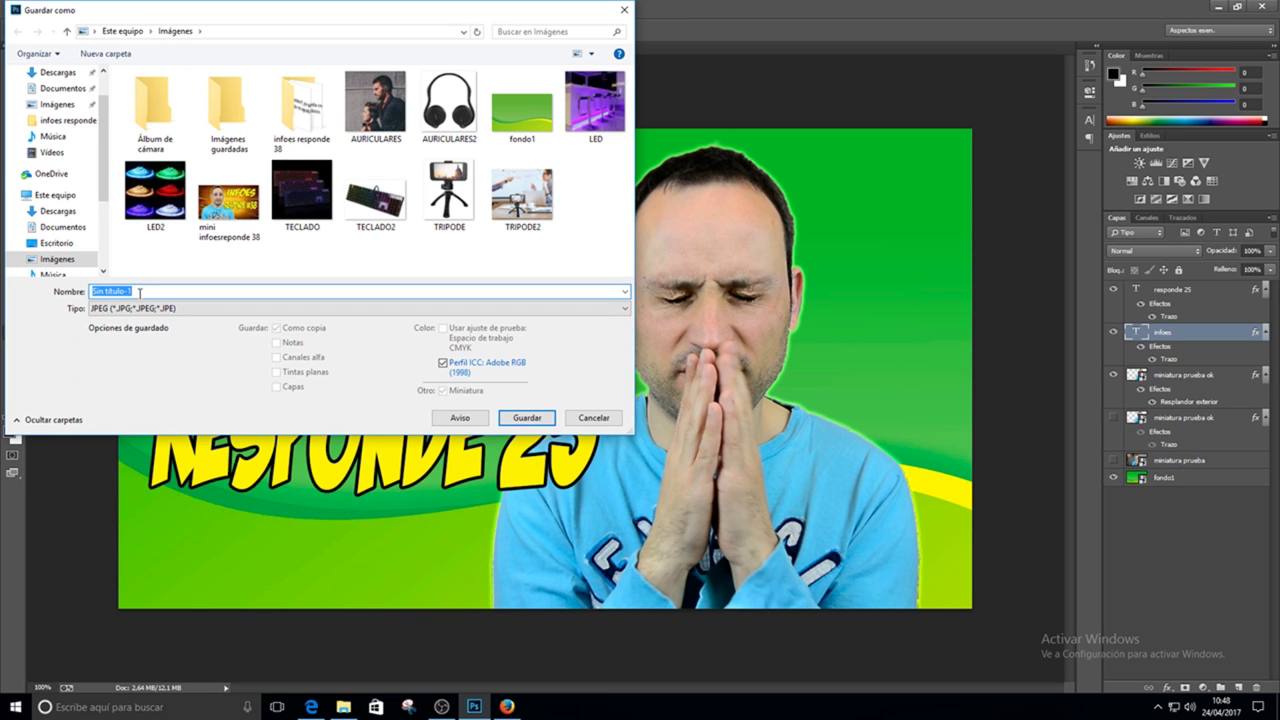
{"action": "type", "text": "mini info"}
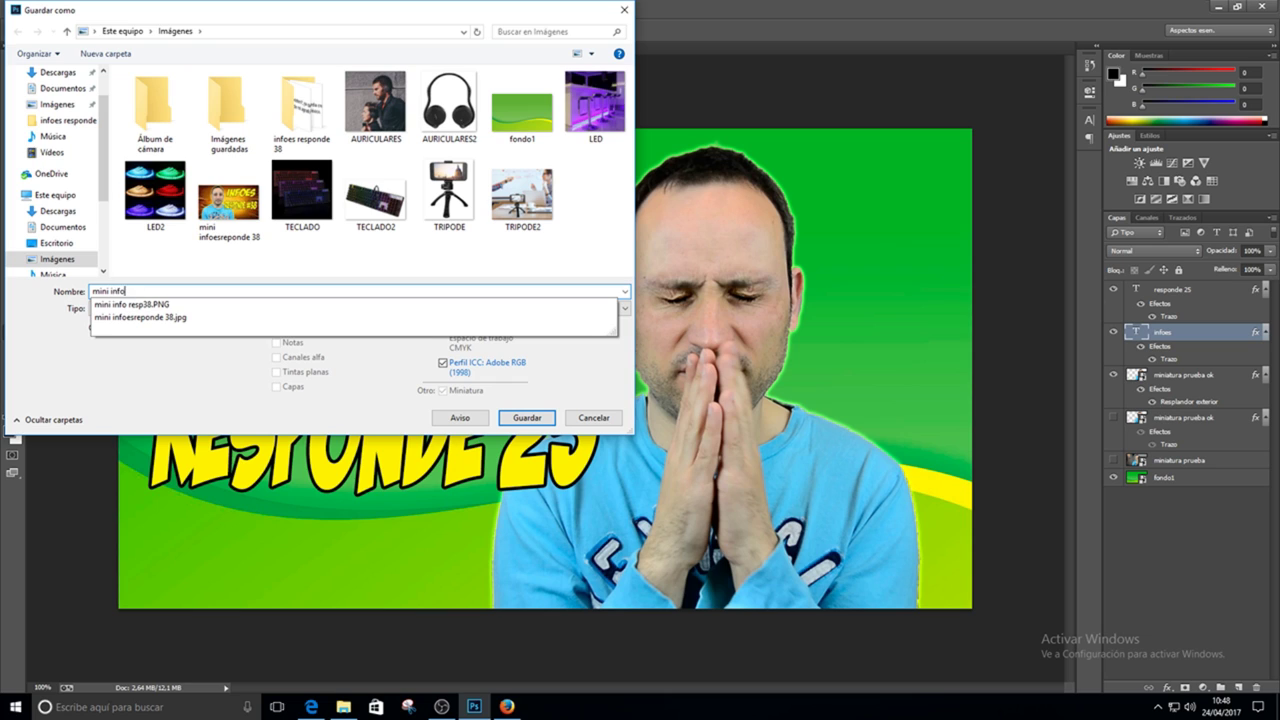
{"action": "type", "text": "es  respo25"}
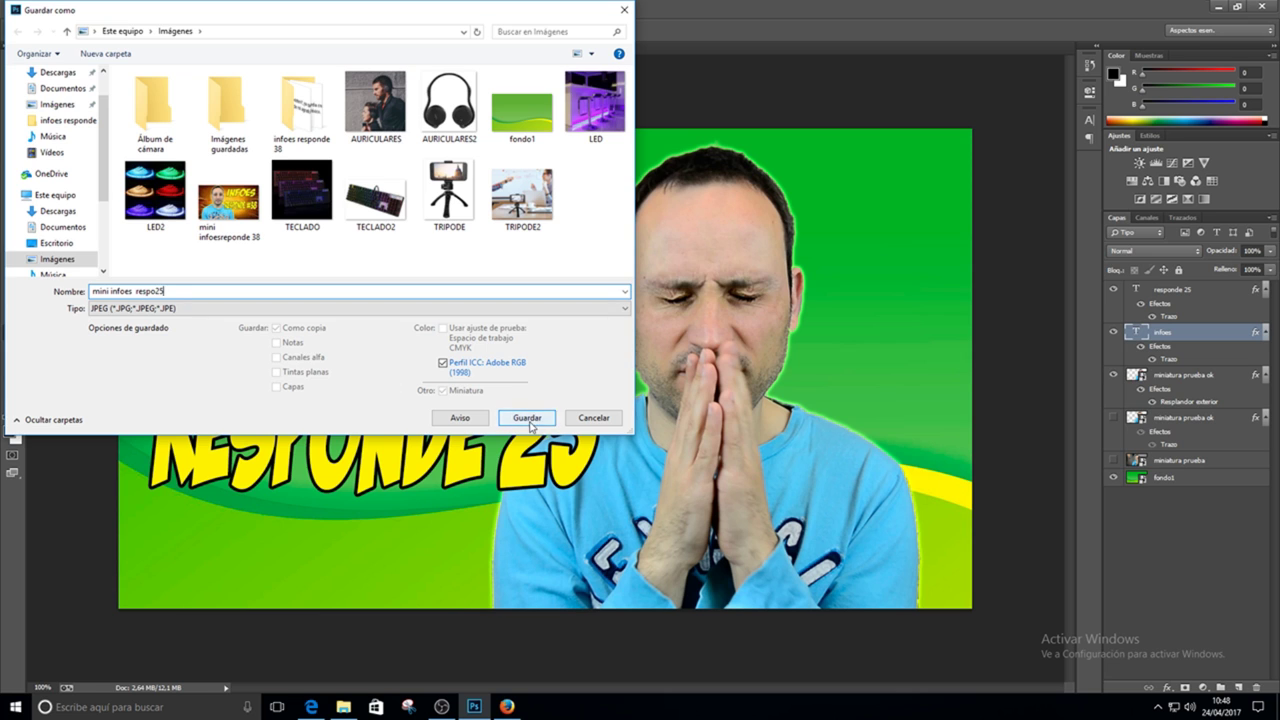
{"action": "left_click", "coordinate": [520, 418]}
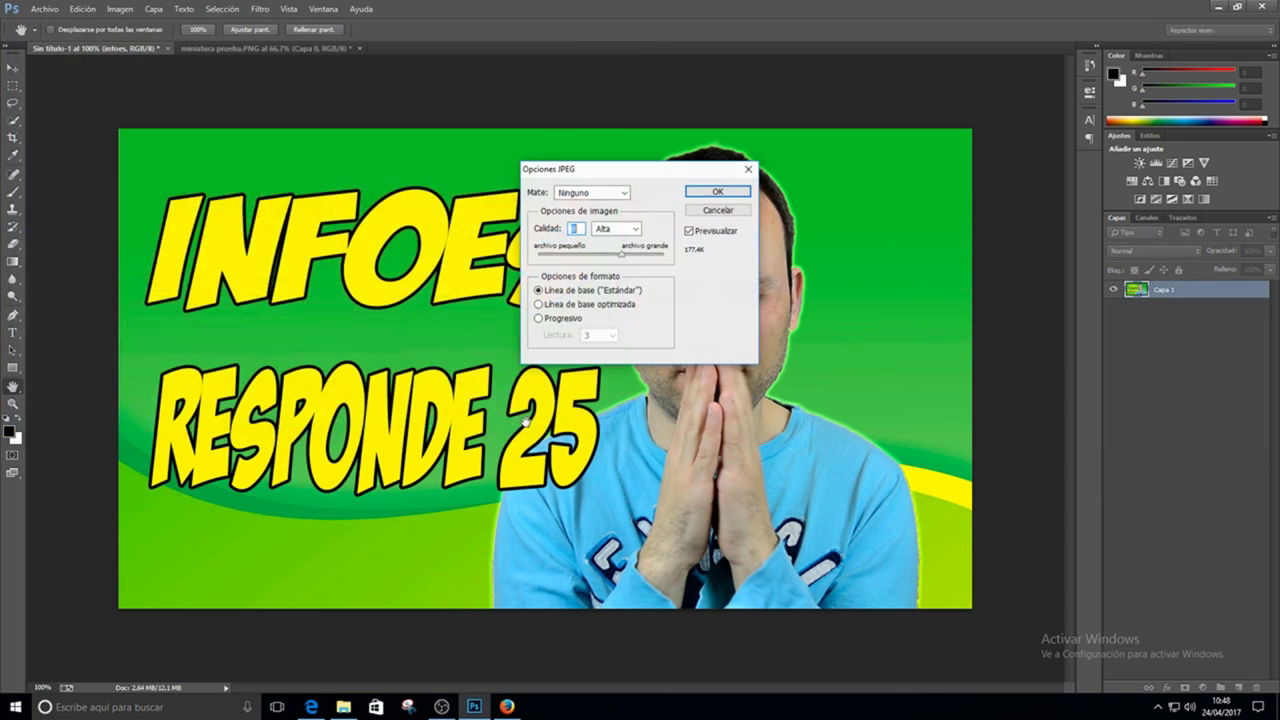
{"action": "left_click", "coordinate": [740, 198]}
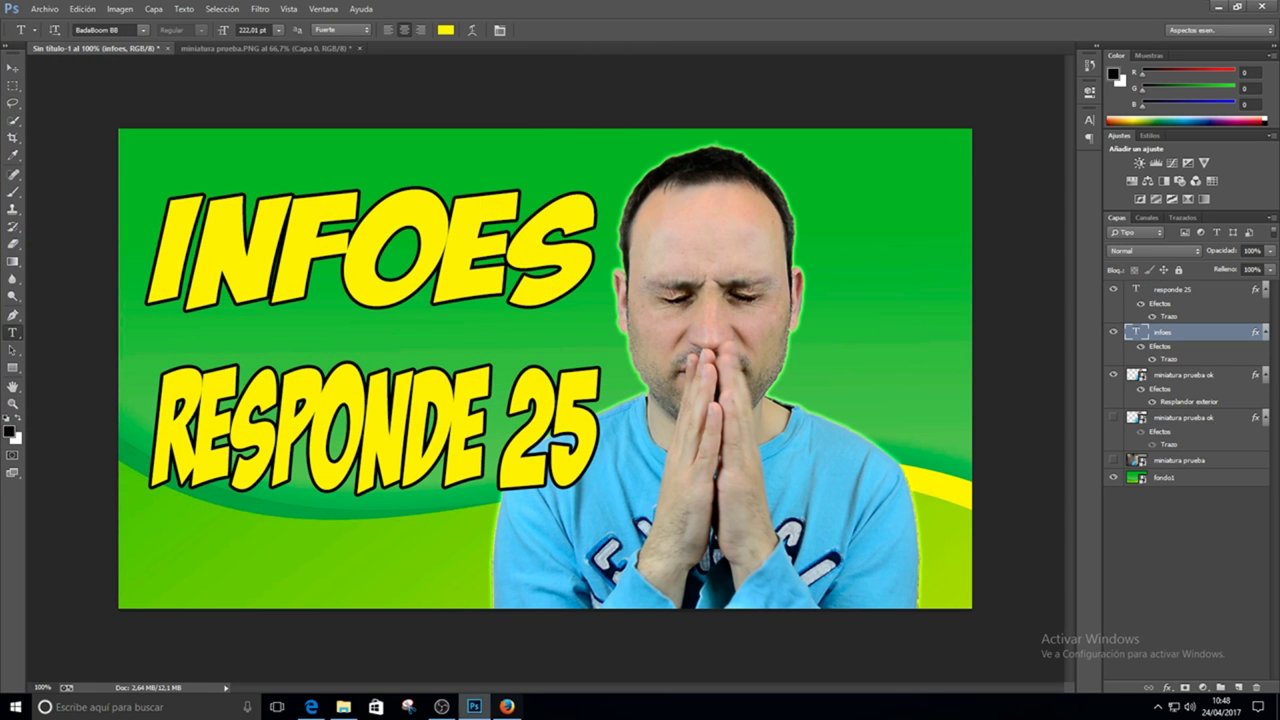
{"action": "left_click", "coordinate": [343, 706]}
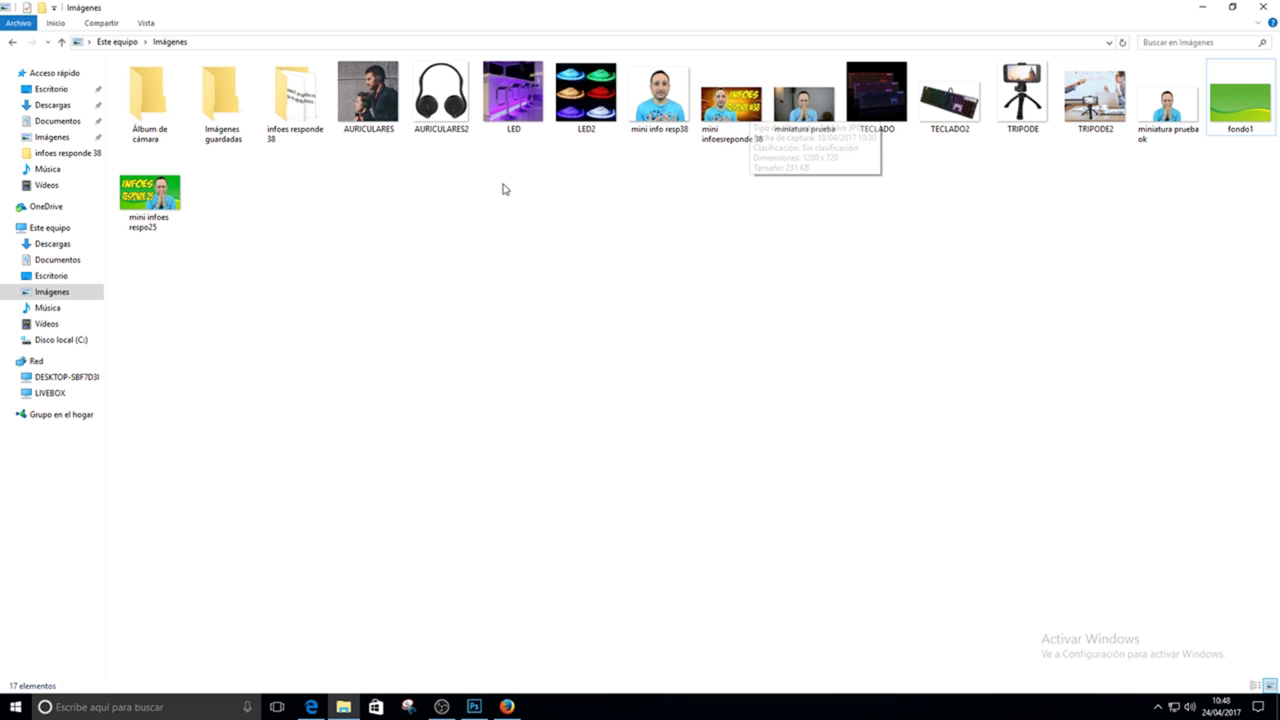
{"action": "left_click", "coordinate": [180, 200]}
{"action": "double_click", "coordinate": [180, 200]}
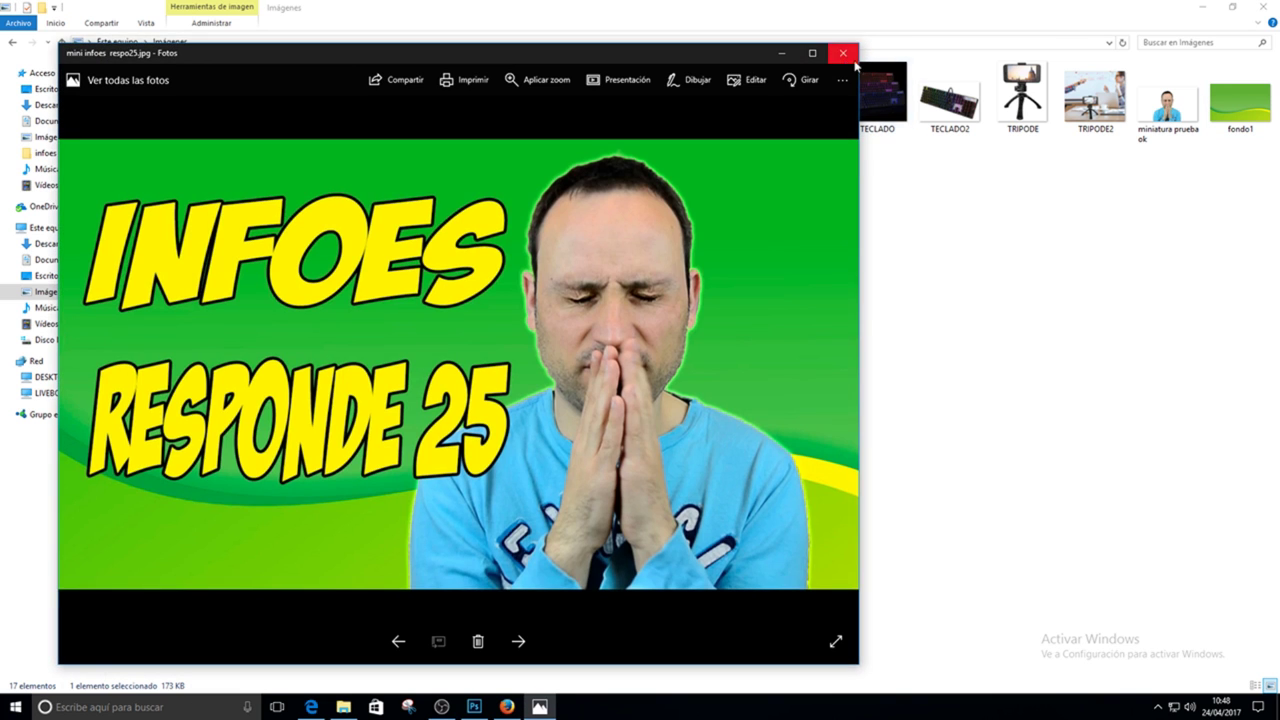
{"action": "left_click", "coordinate": [811, 51]}
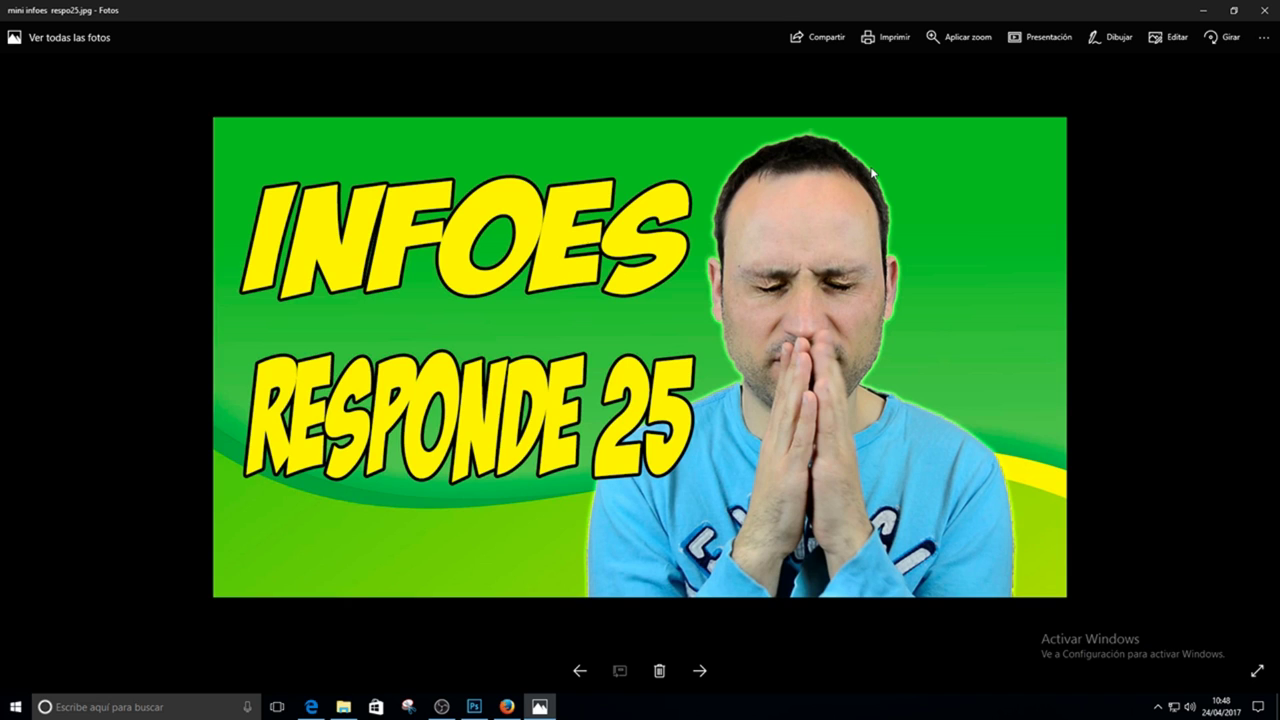
{"action": "left_click", "coordinate": [1212, 10]}
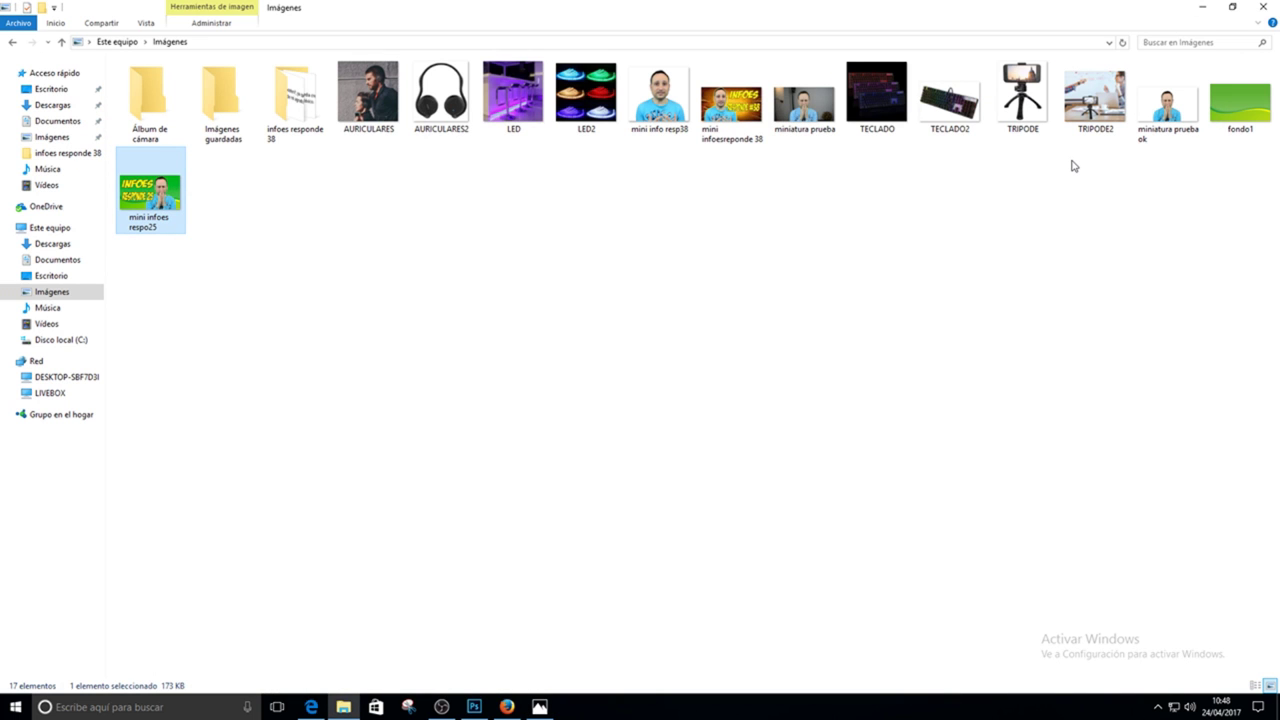
- Minimize File Explorer to bring back the finished INFOES RESPONDE 25 thumbnail in Photoshop
{"action": "left_click", "coordinate": [1202, 8]}
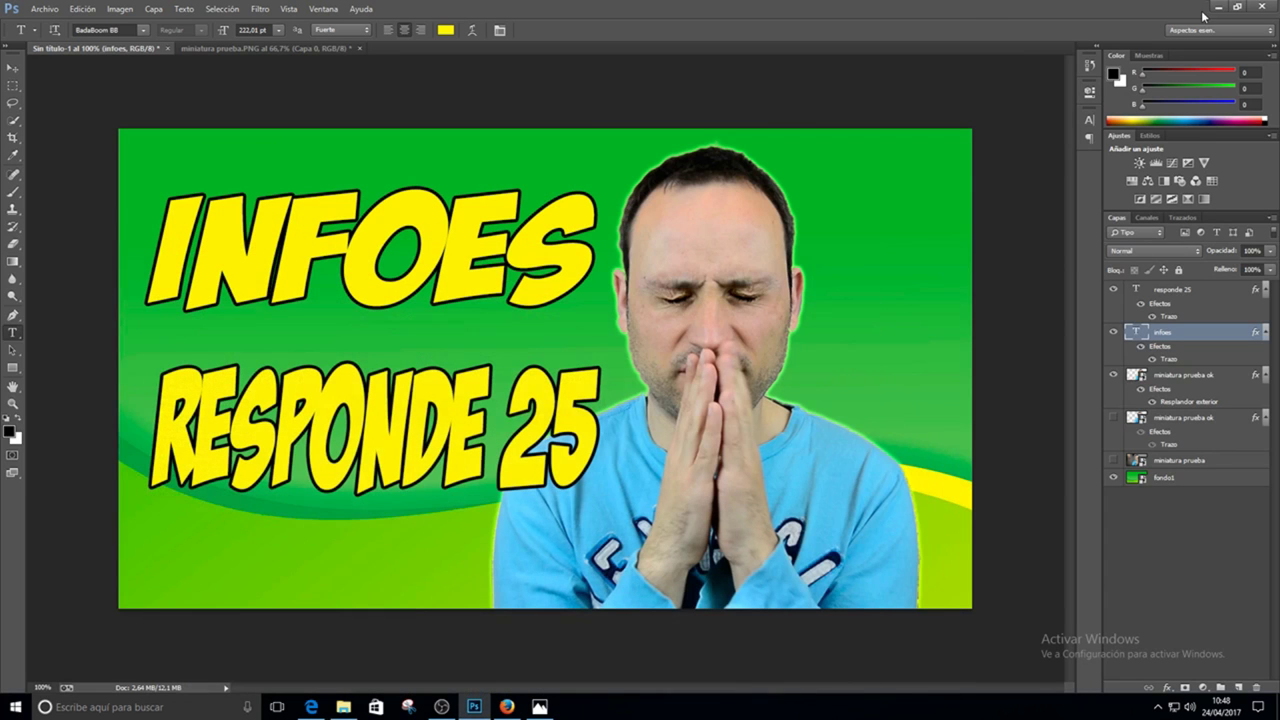